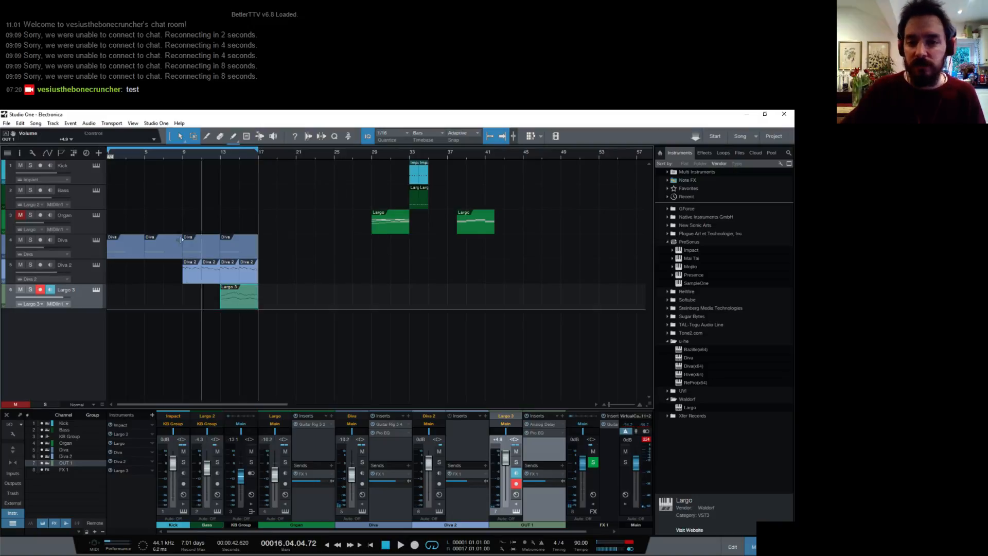
Move the Kick, Bass and Organ events together further along the timeline so the first Organ event starts at bar 65.
drag(533, 248, 354, 162)
click(514, 276)
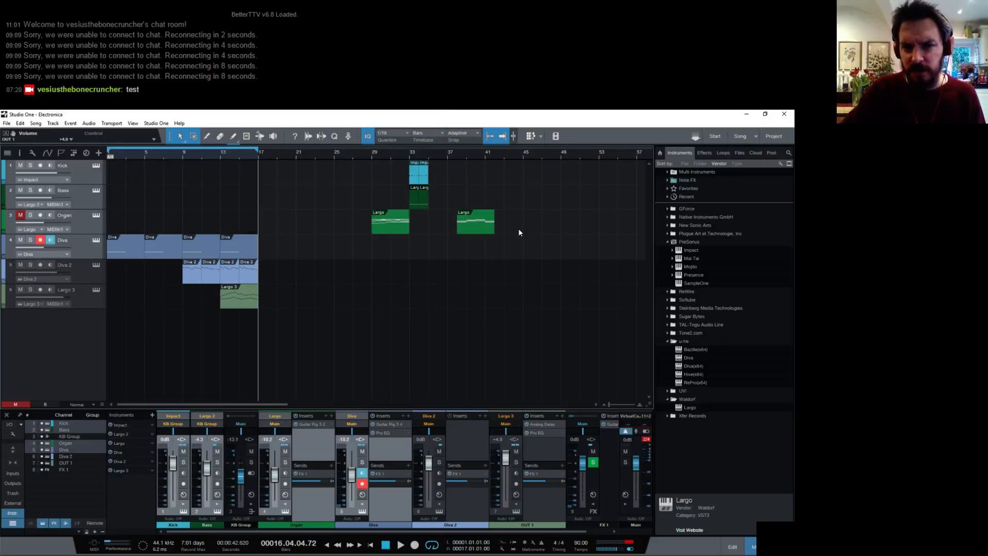
drag(504, 234, 367, 169)
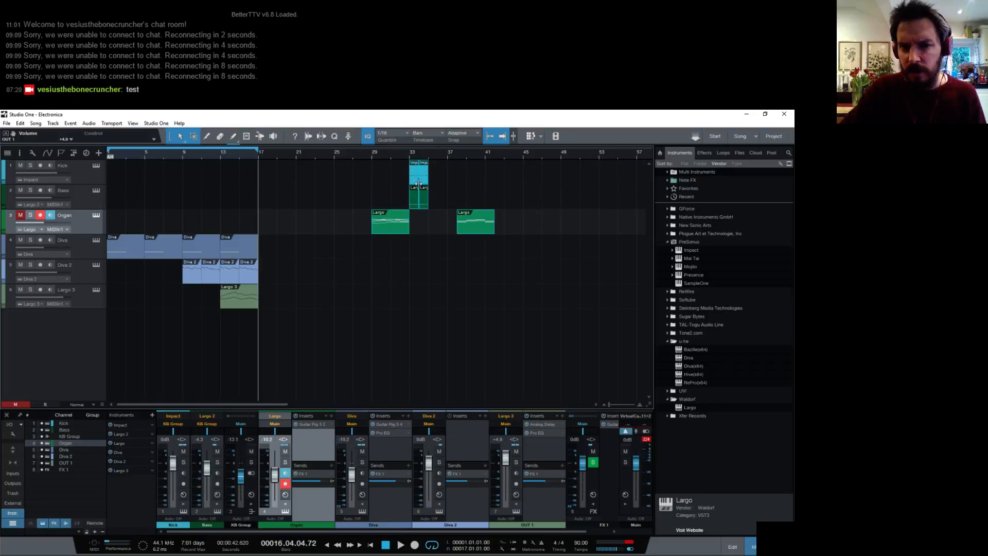
drag(393, 222, 643, 220)
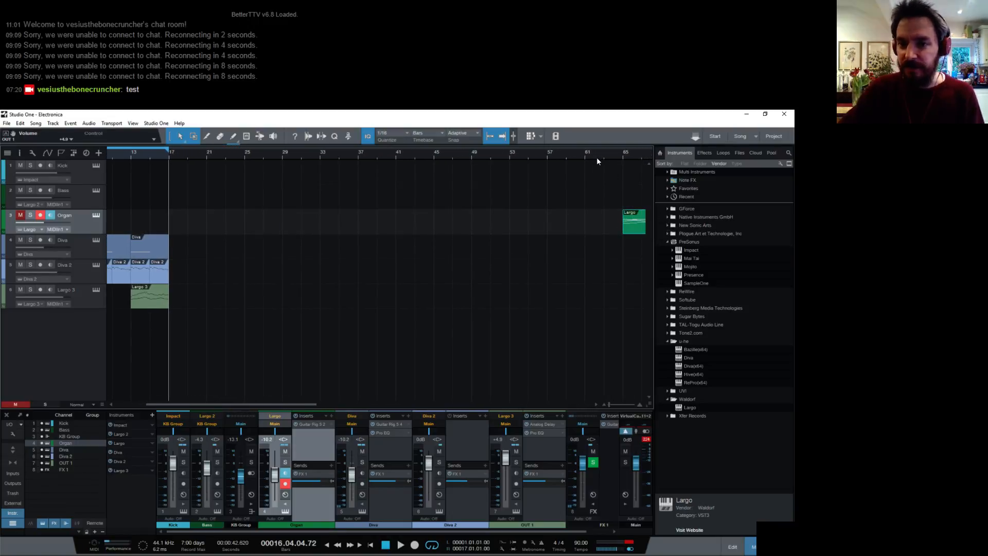
drag(597, 154, 625, 150)
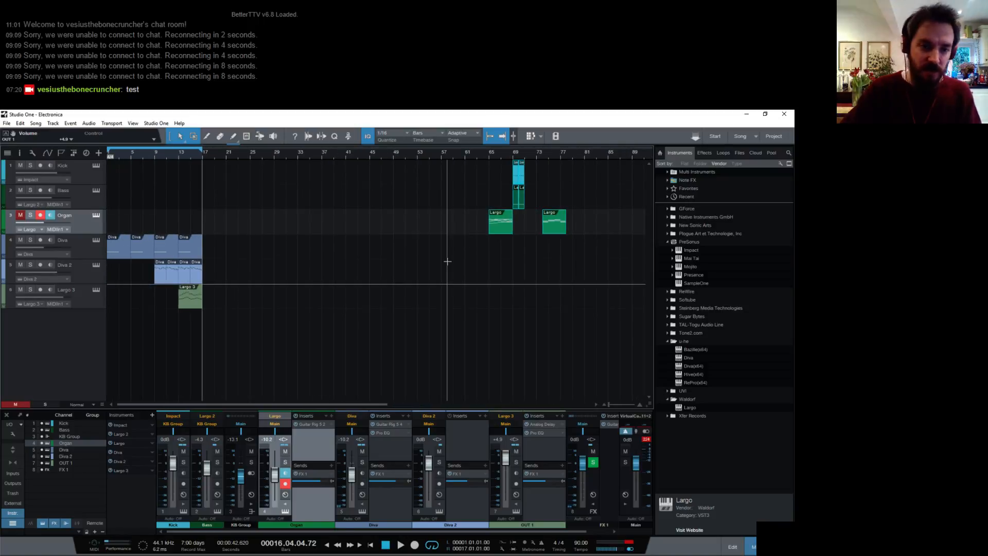
click(391, 341)
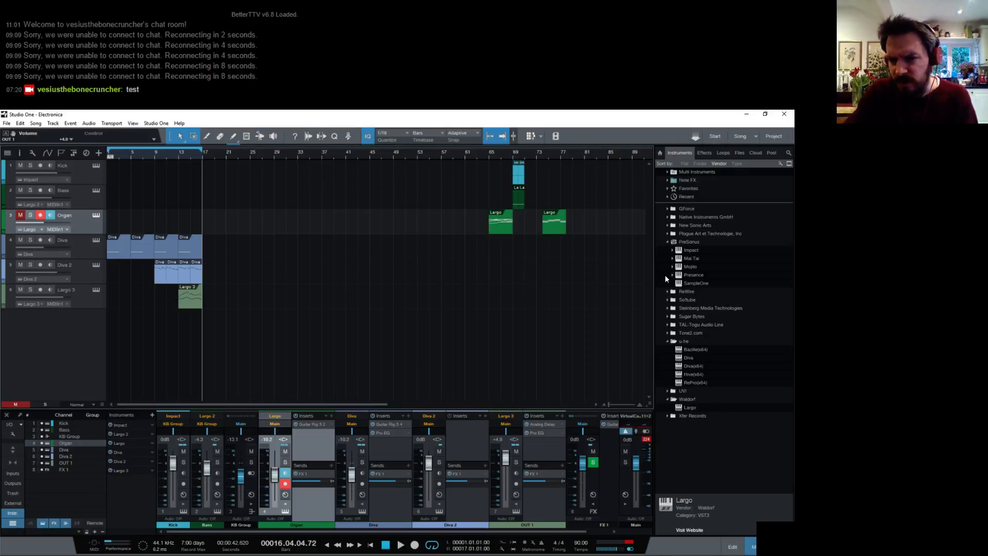
Add a new instrument track using Native Instruments' Massive and close the plug-in window.
click(668, 218)
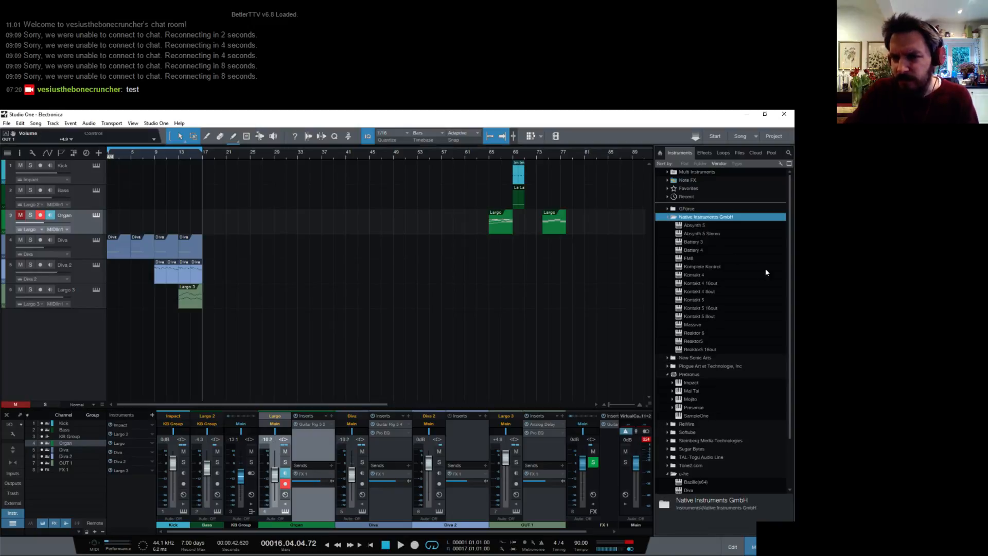
drag(716, 325, 282, 326)
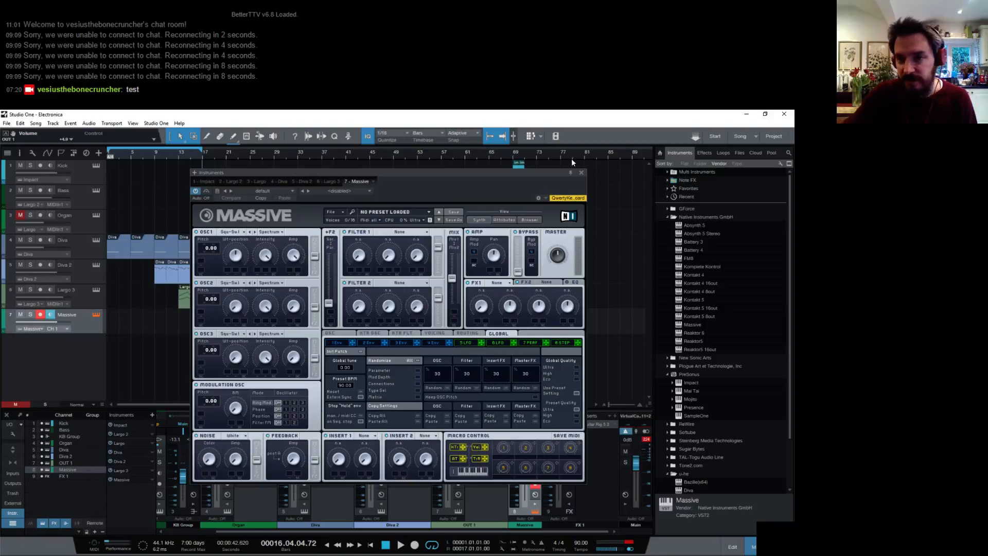
click(581, 173)
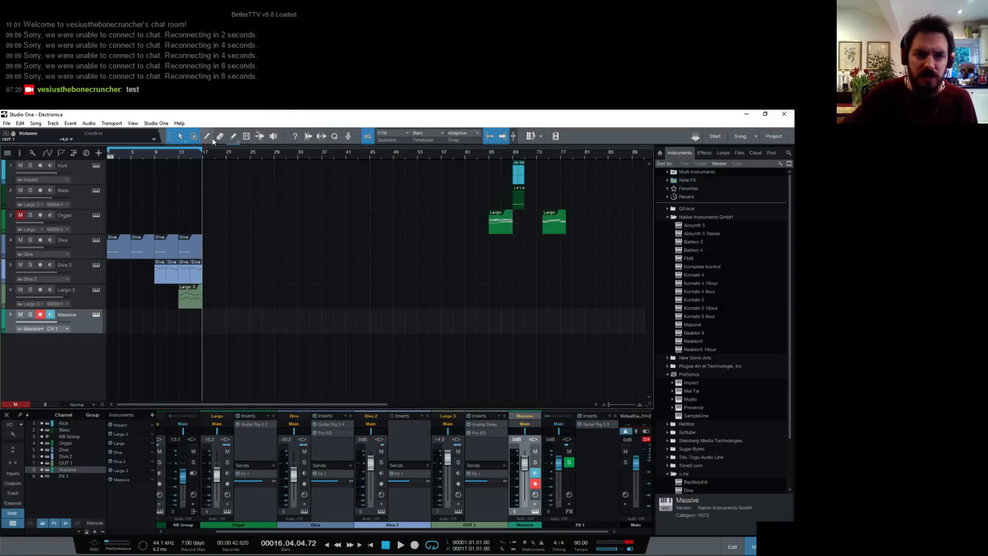
Draw a one-bar instrument event at bar 33 on the Massive track and open it in the note editor.
click(233, 136)
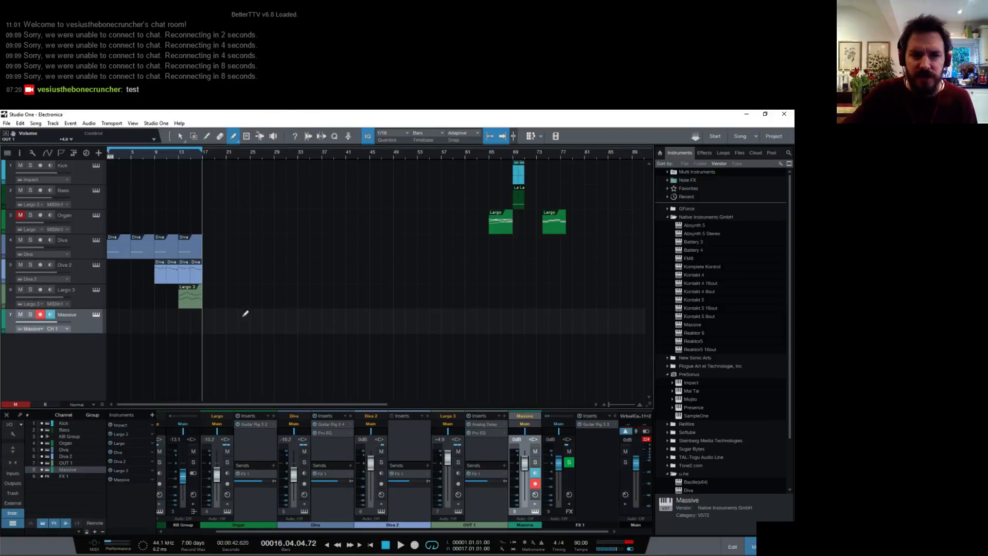
drag(302, 321, 309, 320)
key(1)
click(301, 328)
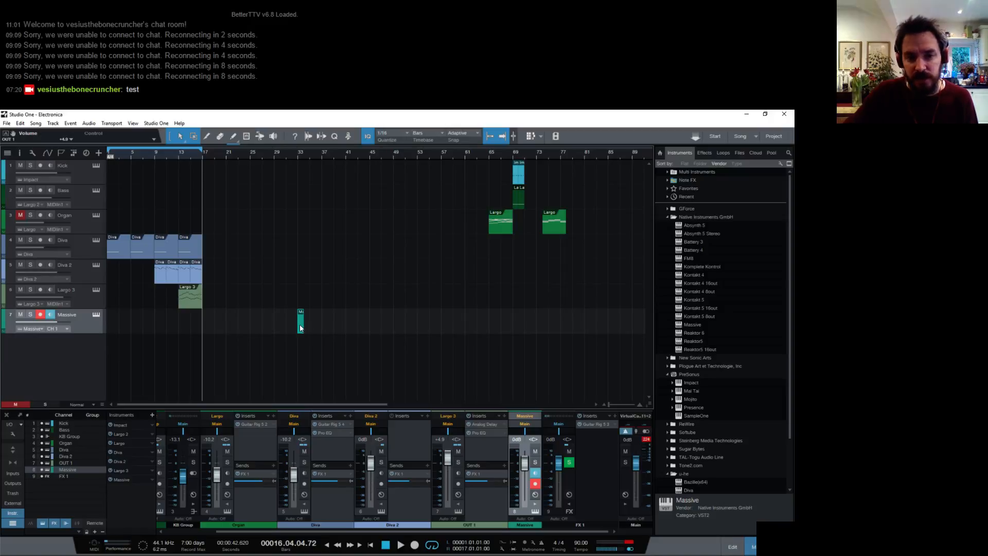
double_click(301, 327)
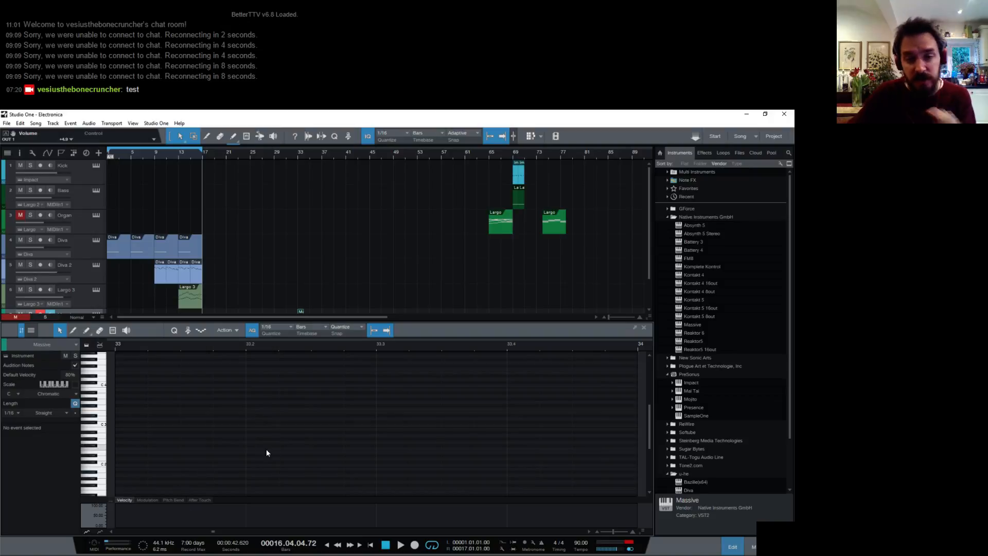
Enter a C2, E2 and G2 chord in the Massive event, each note starting at bar 33 and lasting one bar.
click(119, 466)
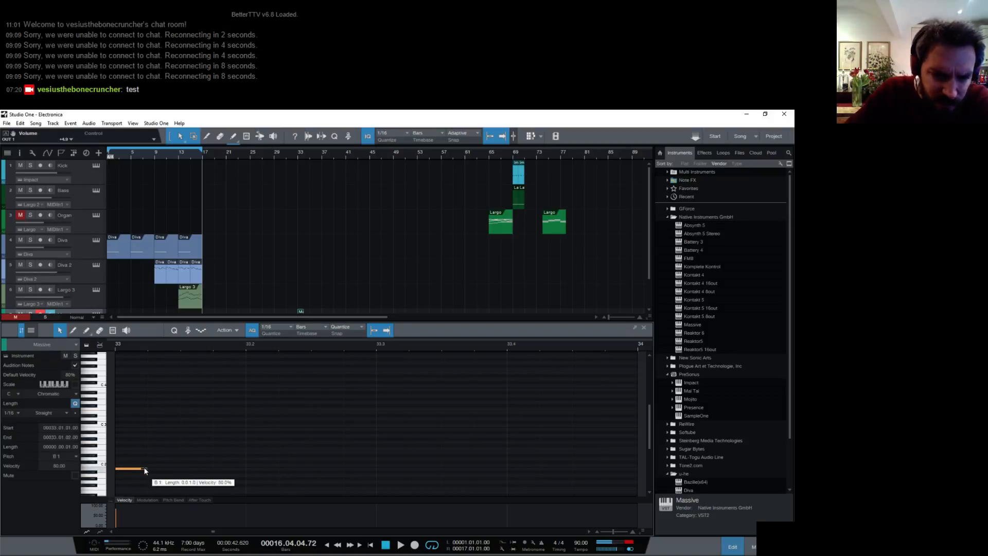
drag(138, 468, 425, 431)
drag(404, 348, 395, 338)
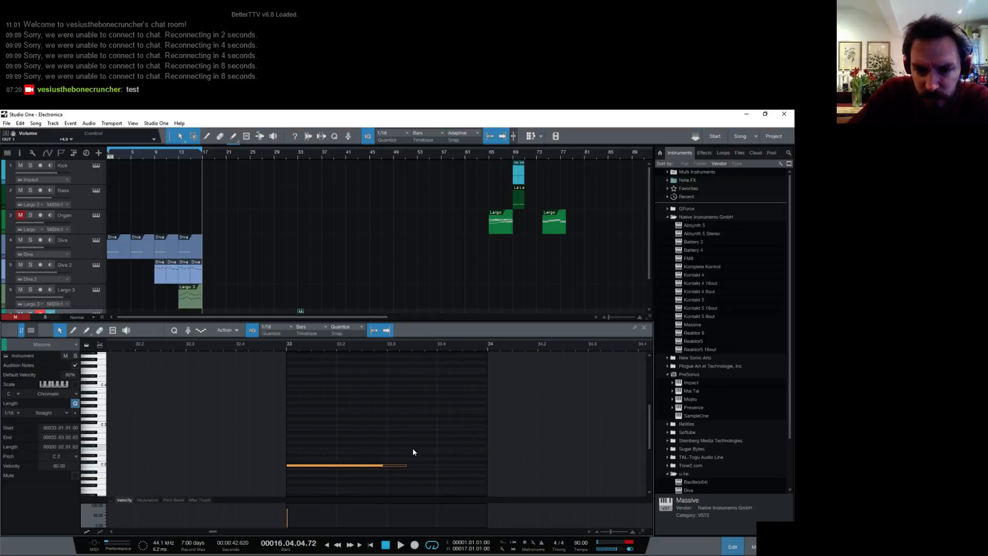
drag(408, 465, 487, 453)
drag(295, 442, 487, 431)
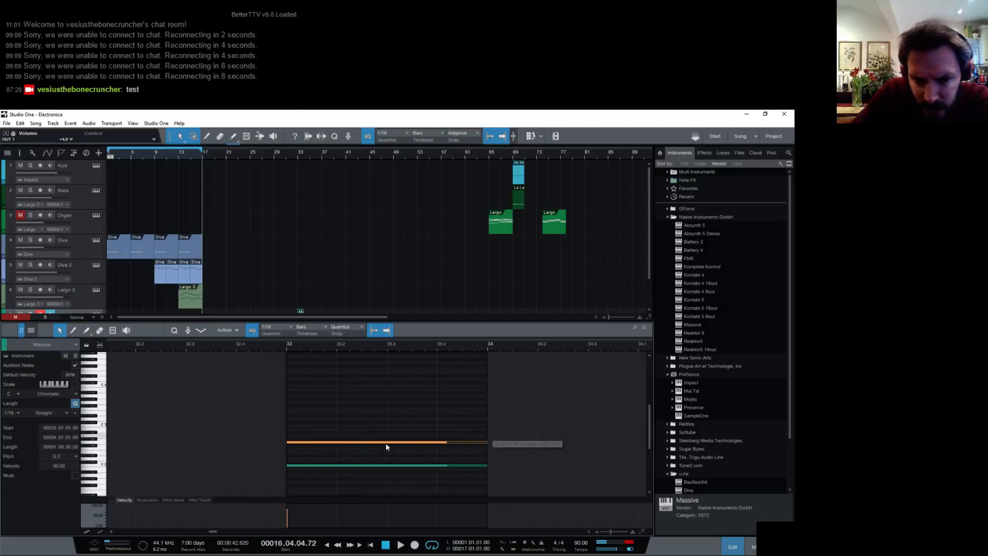
click(291, 452)
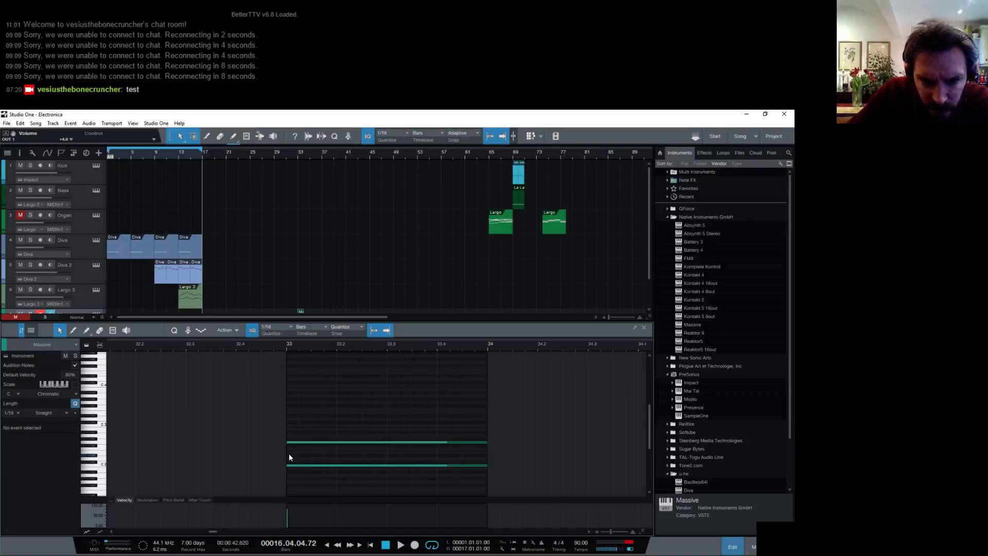
click(288, 454)
click(296, 456)
drag(294, 456, 488, 454)
Play the C2, E2, G2 chord from bar 33, then stop playback.
click(288, 343)
key(space)
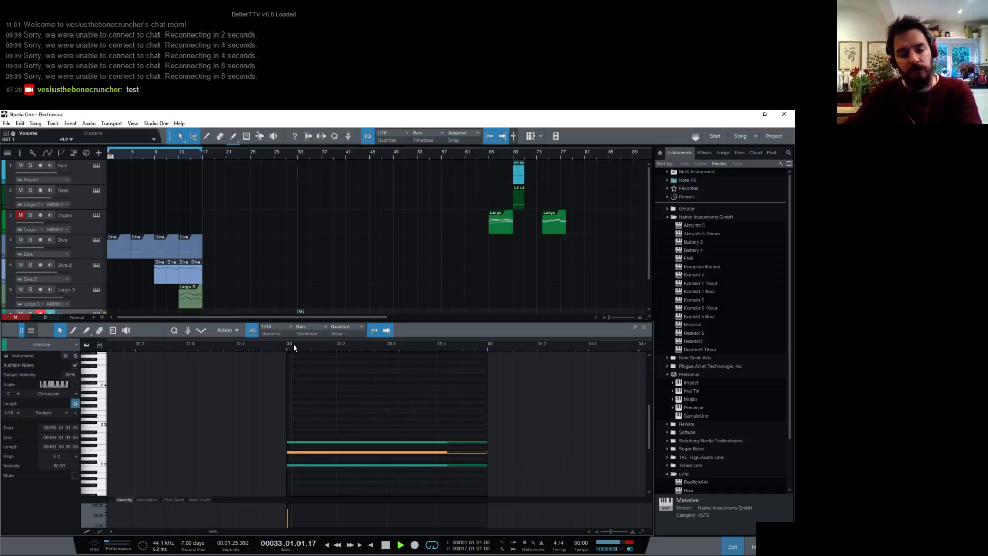
key(space)
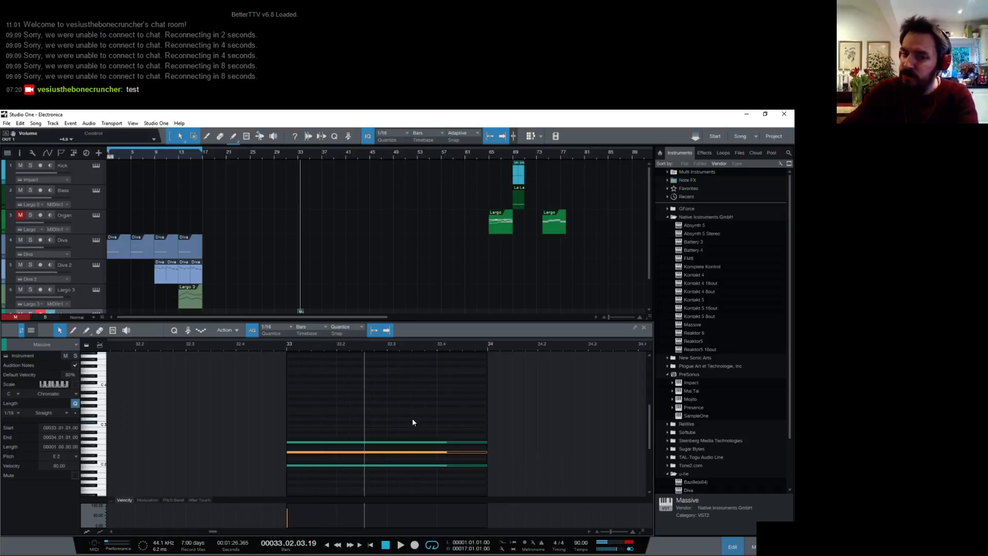
Add a one-bar D2 note to the chord at bar 33 and audition the four-note cluster.
click(292, 458)
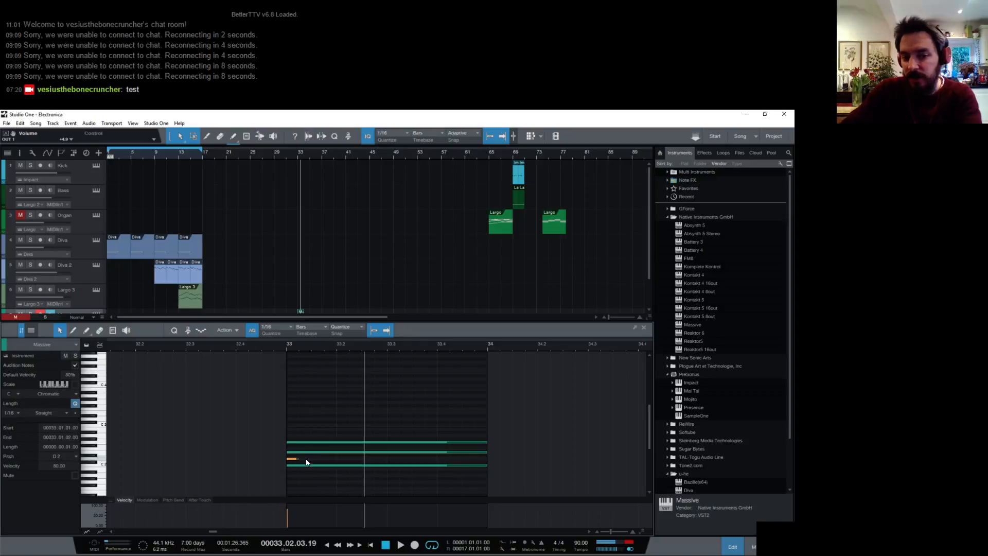
drag(297, 458, 487, 445)
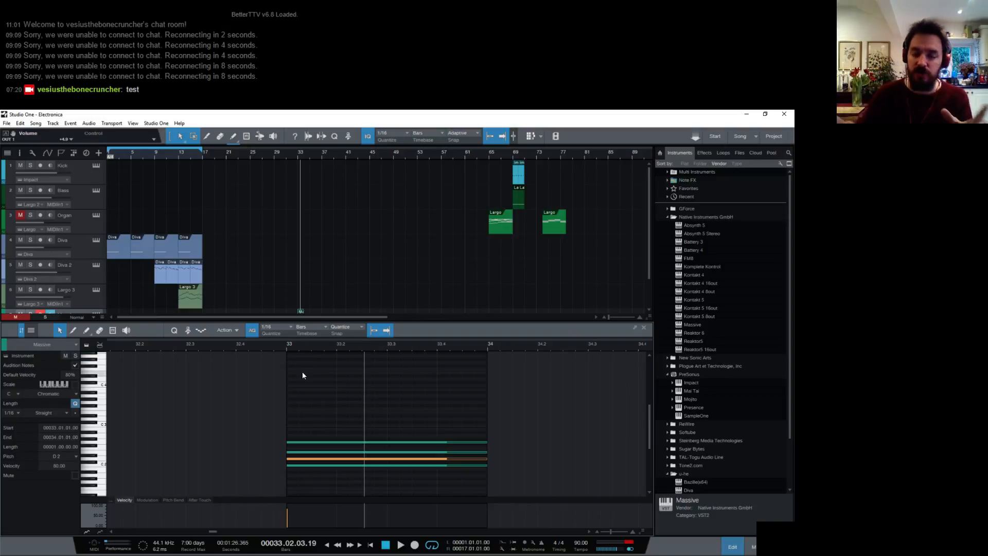
click(288, 343)
key(space)
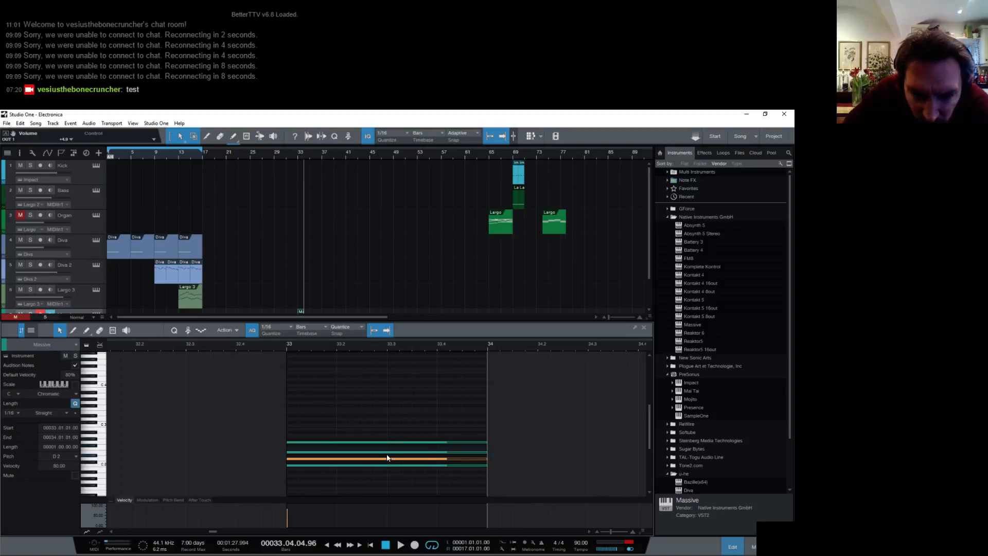
scroll(263, 261, down, 2)
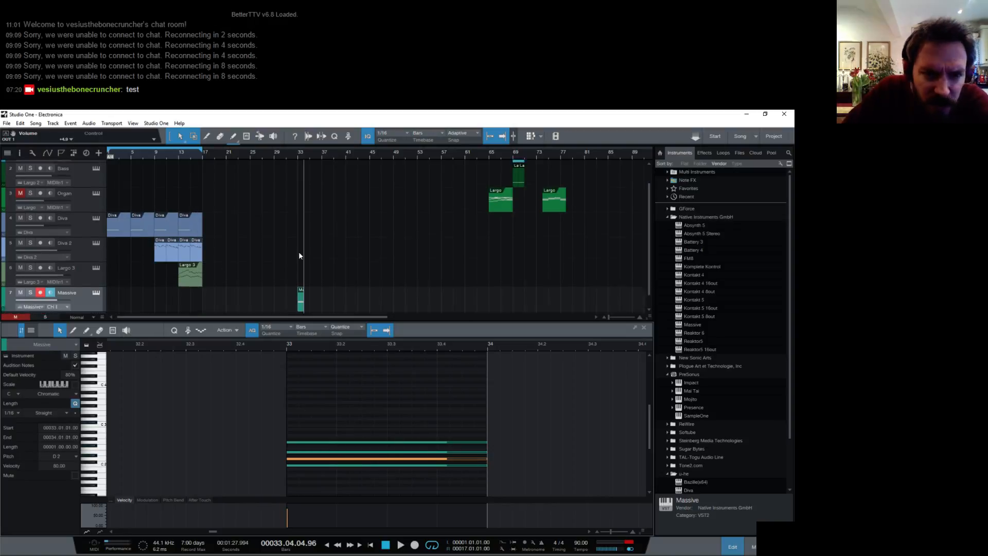
click(298, 153)
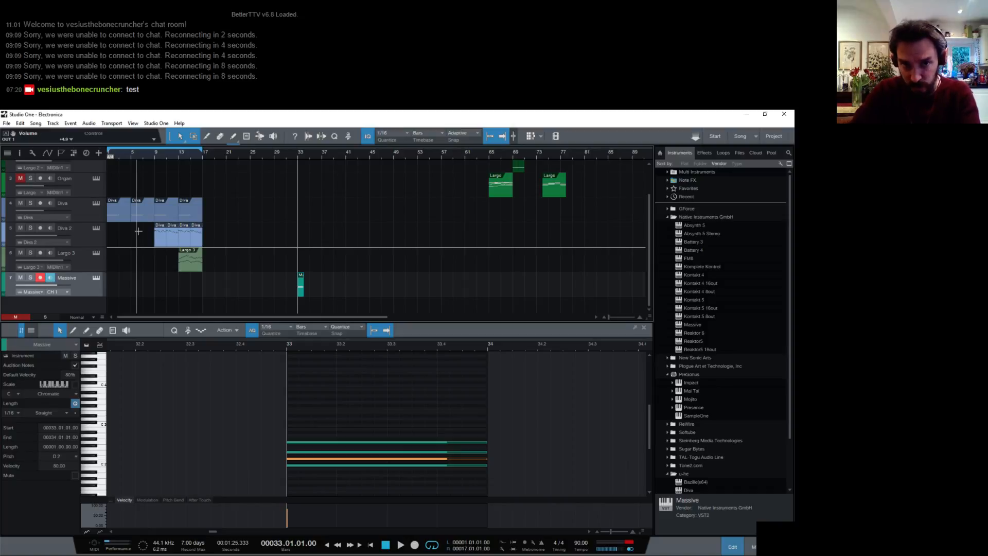
key(space)
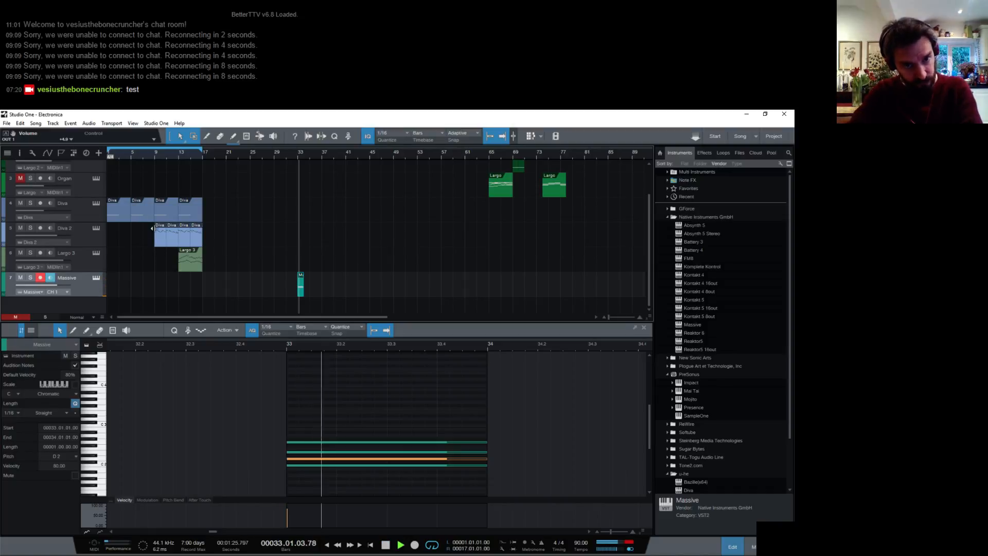
key(space)
Mute the Massive track and spread the chord over several octaves by raising D2 to D5, E2 to E3 and G2 to G4.
click(21, 278)
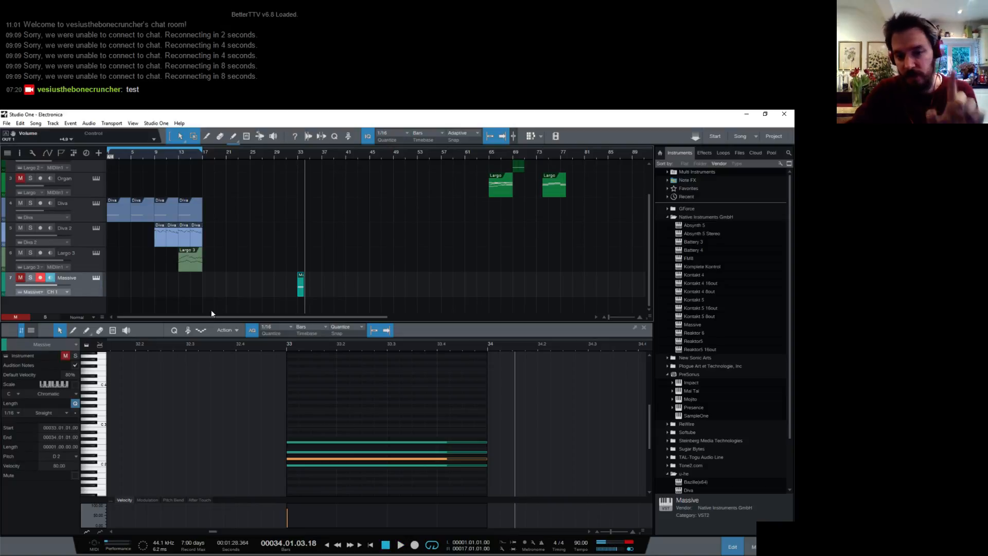
drag(422, 380, 422, 381)
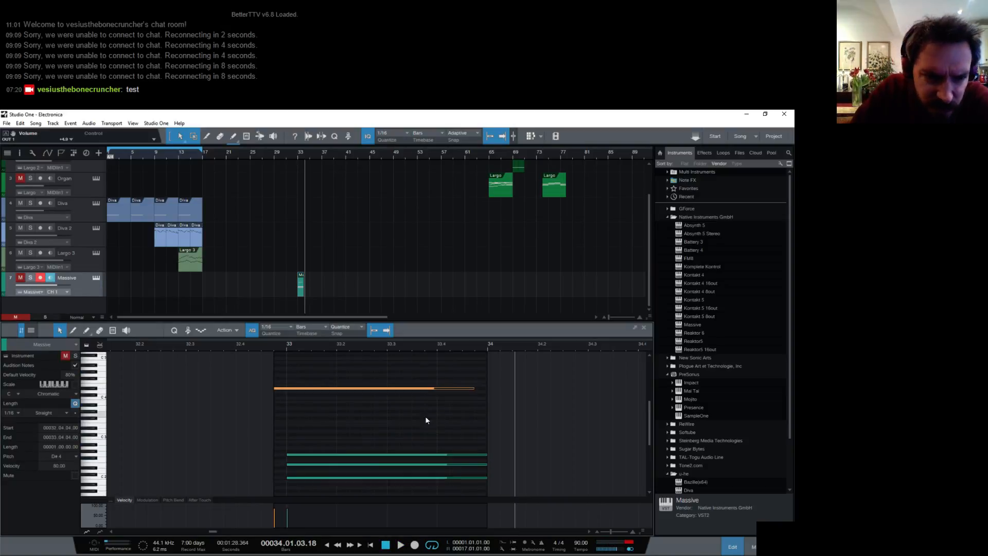
drag(346, 390, 360, 357)
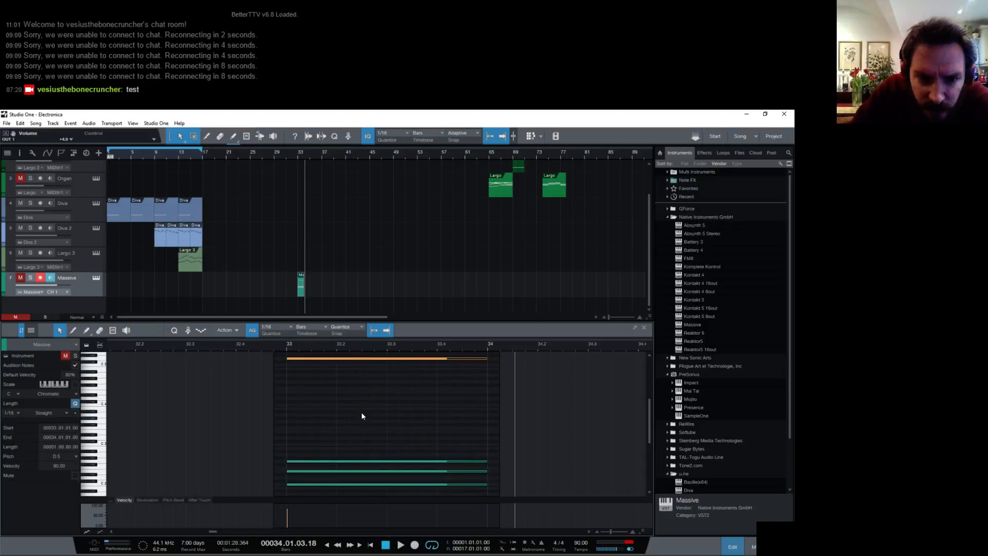
scroll(358, 427, down, 2)
drag(350, 443, 353, 406)
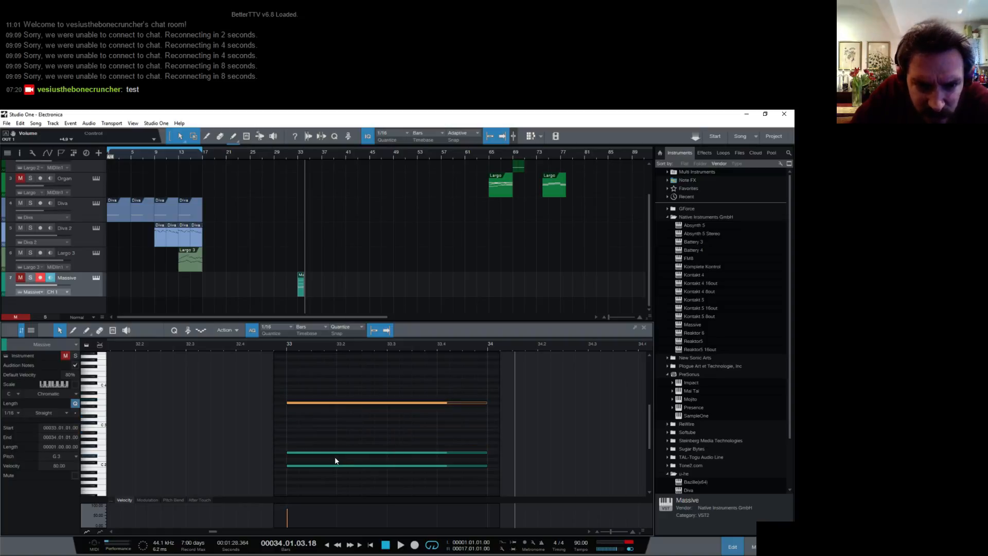
scroll(333, 457, up, 1)
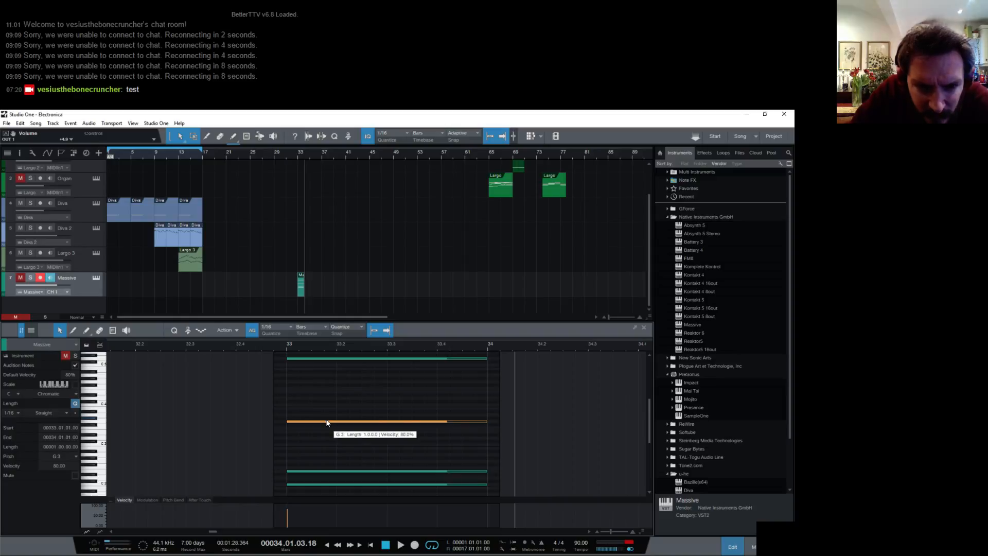
drag(322, 472, 322, 382)
Unmute the Massive track and play the widely spread chord from bar 33.
click(286, 344)
click(21, 278)
key(space)
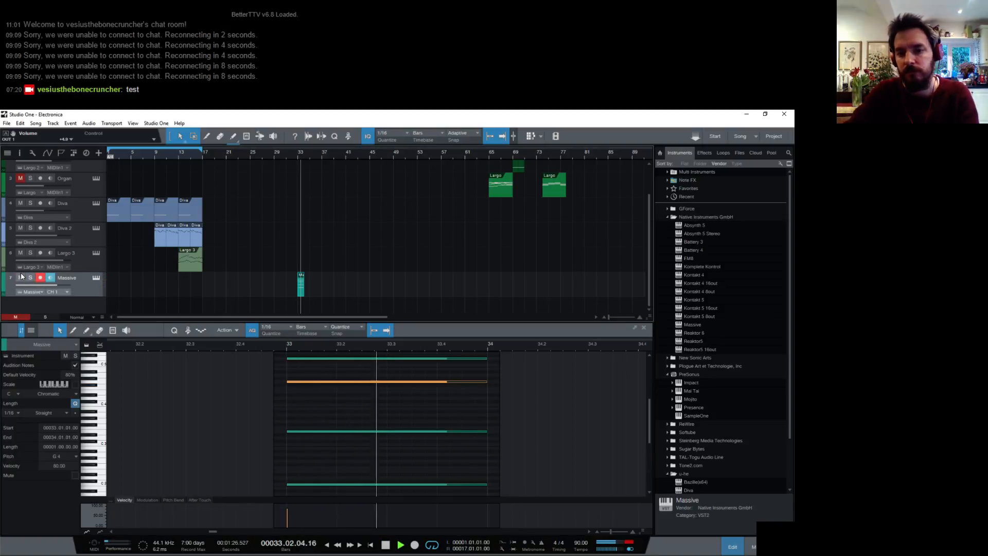
key(space)
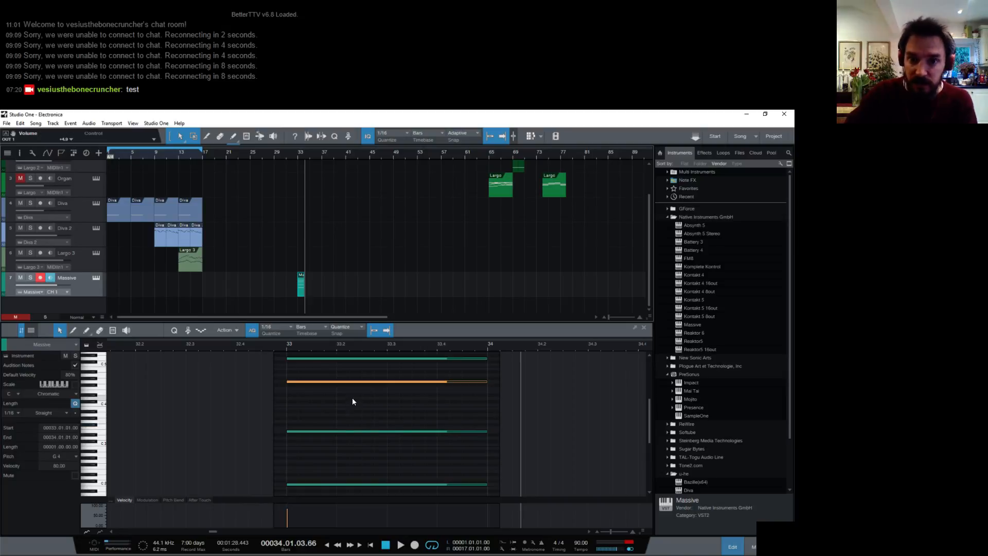
Lower the chord's upper notes to D#2, F#2 and A2 above the C2, muting the Massive track during the edit.
scroll(356, 406, down, 1)
drag(354, 425, 357, 467)
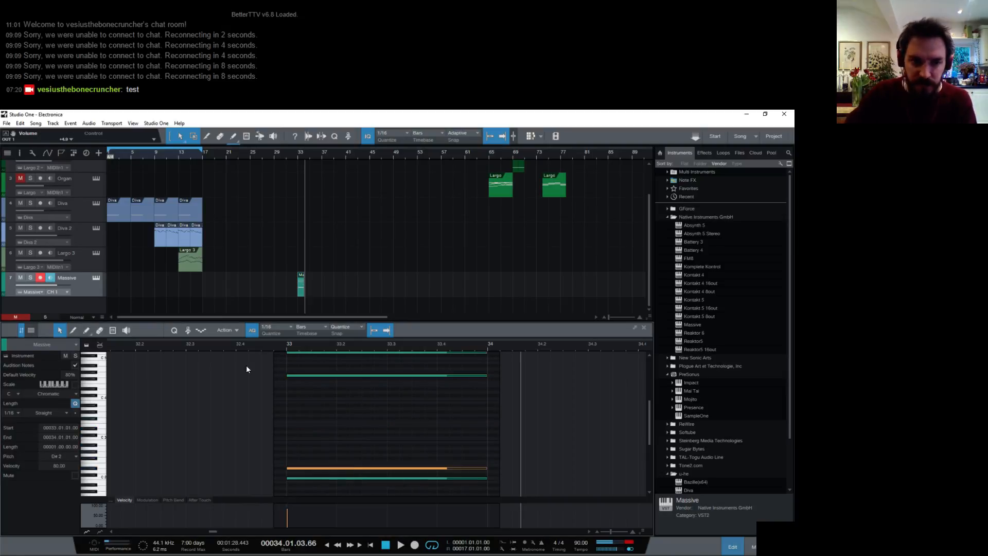
click(20, 279)
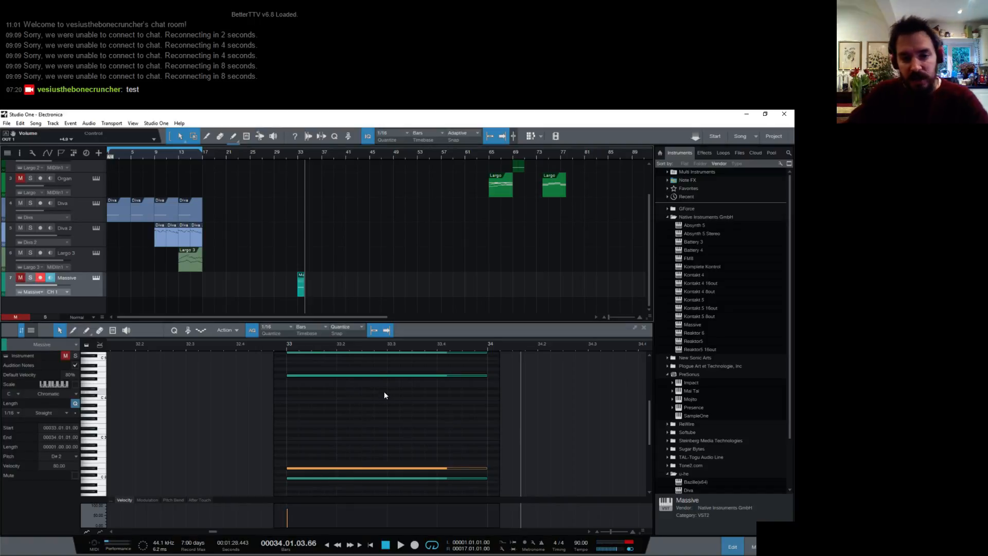
drag(382, 376, 384, 456)
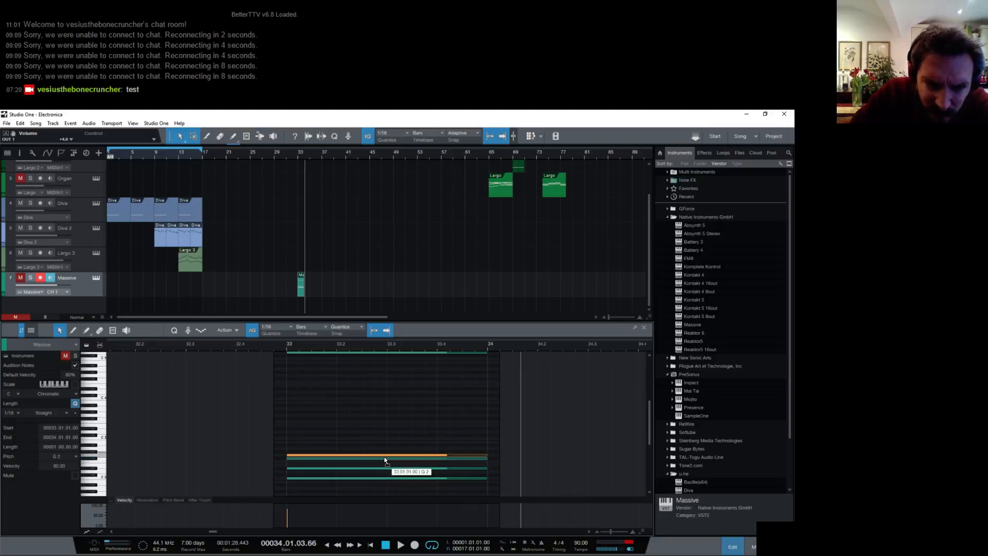
drag(343, 352, 347, 448)
Unmute the Massive track and play the evenly stacked C2, D#2, F#2, A2 chord from bar 33.
click(20, 278)
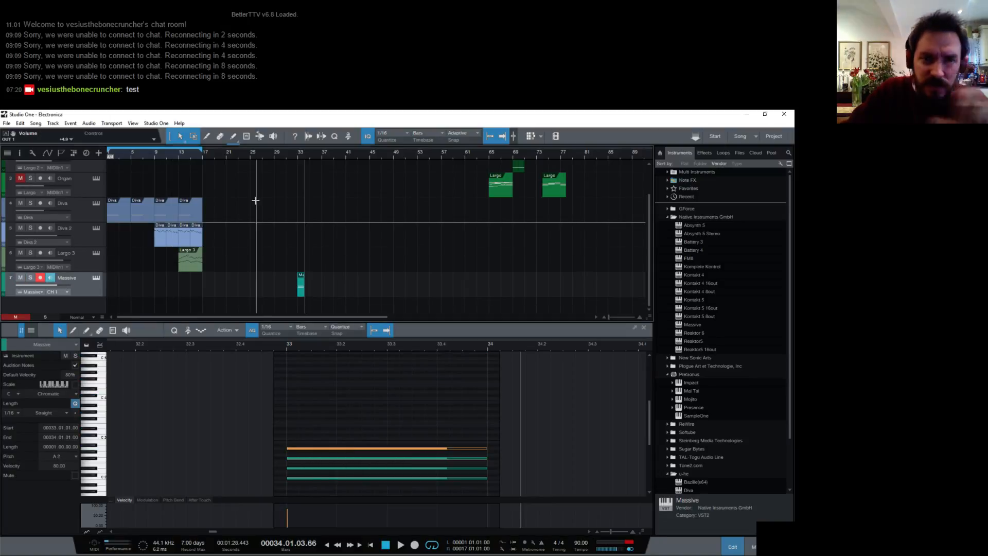
click(298, 155)
key(space)
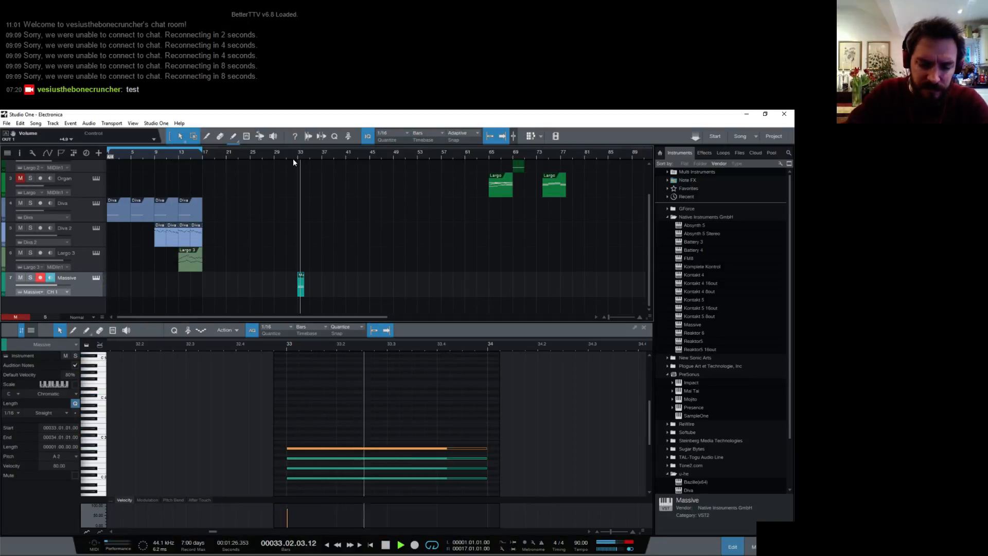
Stop playback, raise the F#2 note to F#3, and mute the Massive track.
key(space)
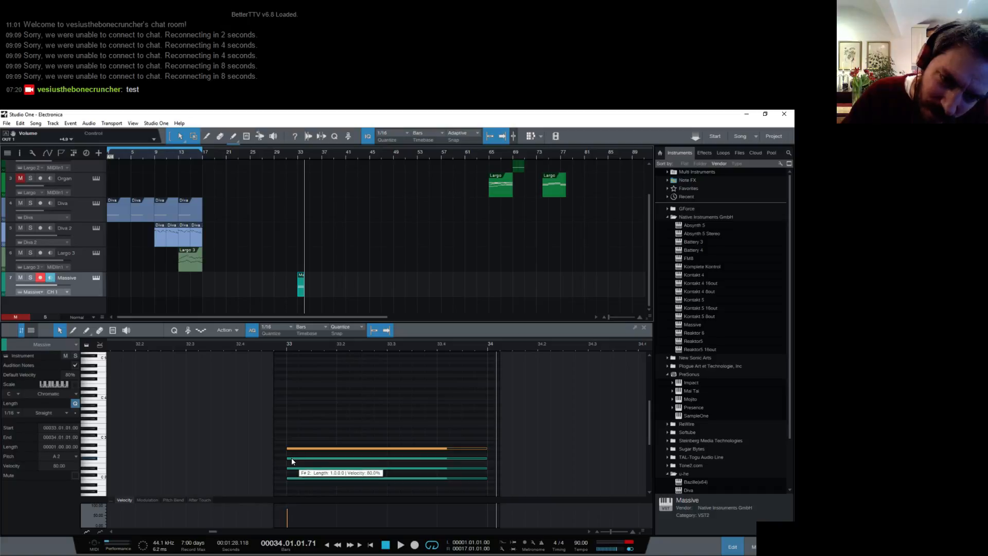
drag(292, 458, 289, 422)
click(21, 277)
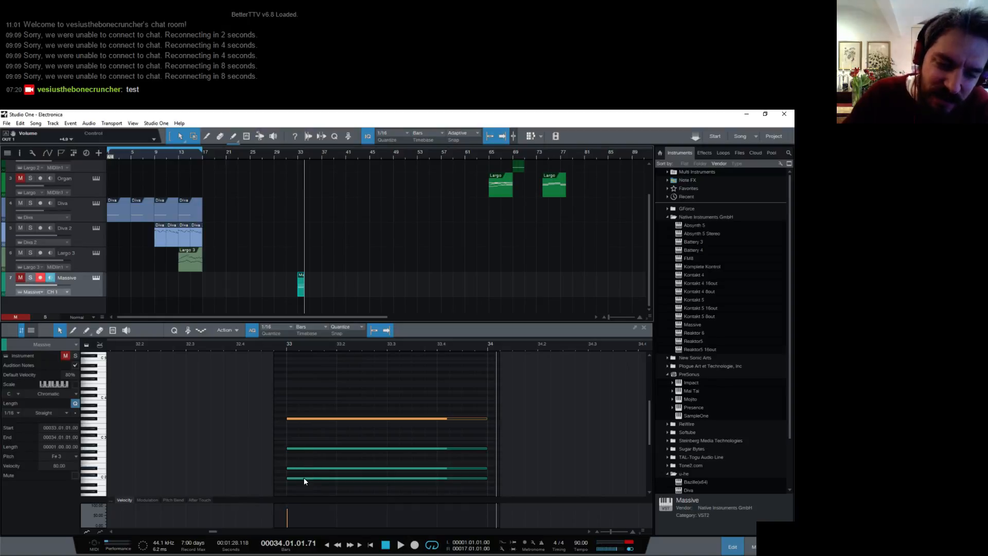
drag(304, 480, 301, 400)
key(ctrl+z)
key(ctrl+z)
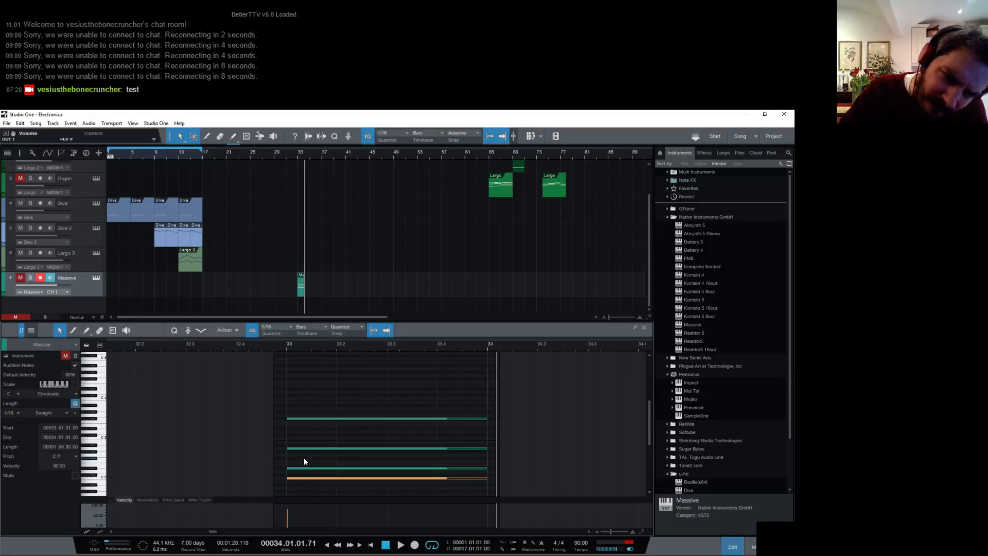
drag(302, 448, 302, 373)
key(ctrl+z)
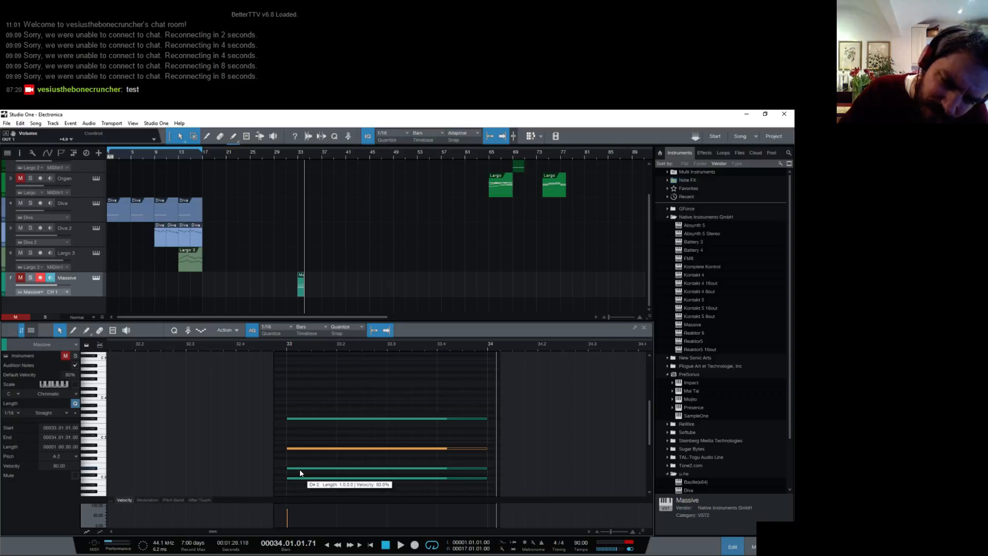
Raise the D#2 note to D#4, and play the widened chord from bar 33 with the Massive track unmuted.
drag(299, 468, 295, 391)
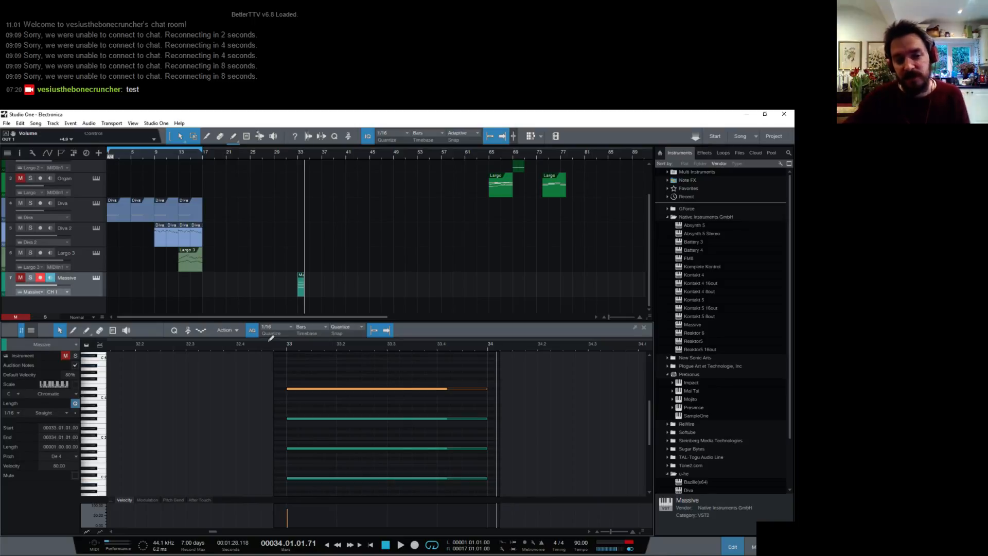
click(286, 345)
key(space)
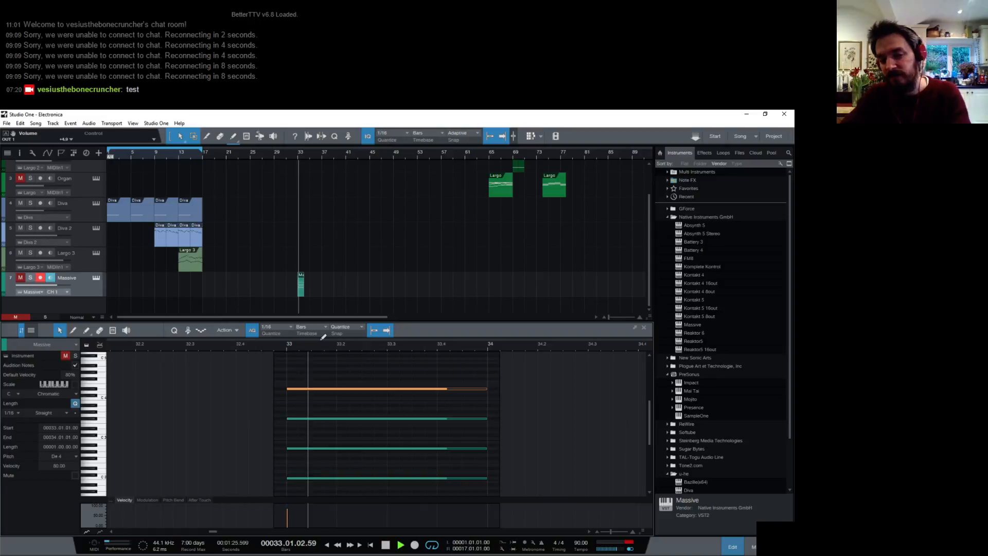
click(20, 278)
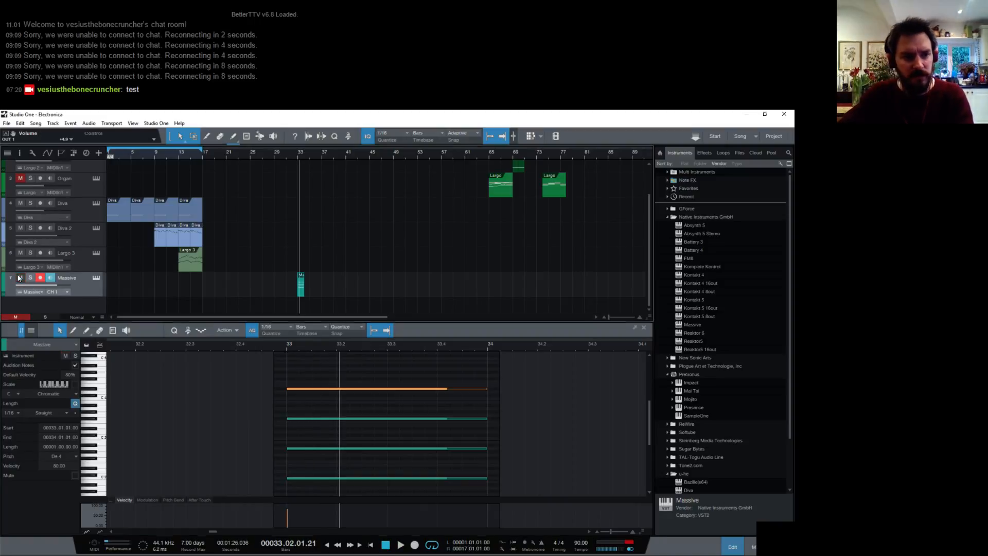
click(297, 154)
key(space)
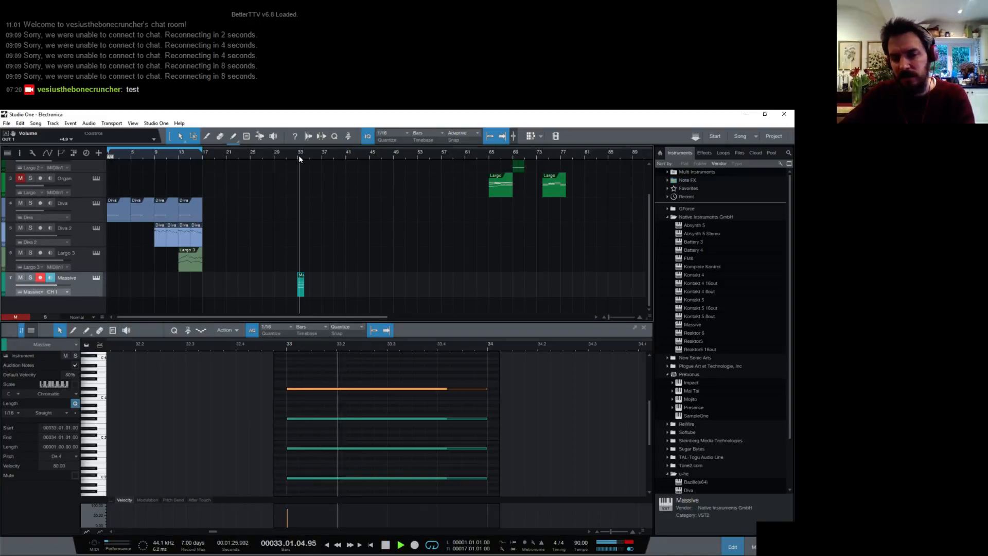
key(space)
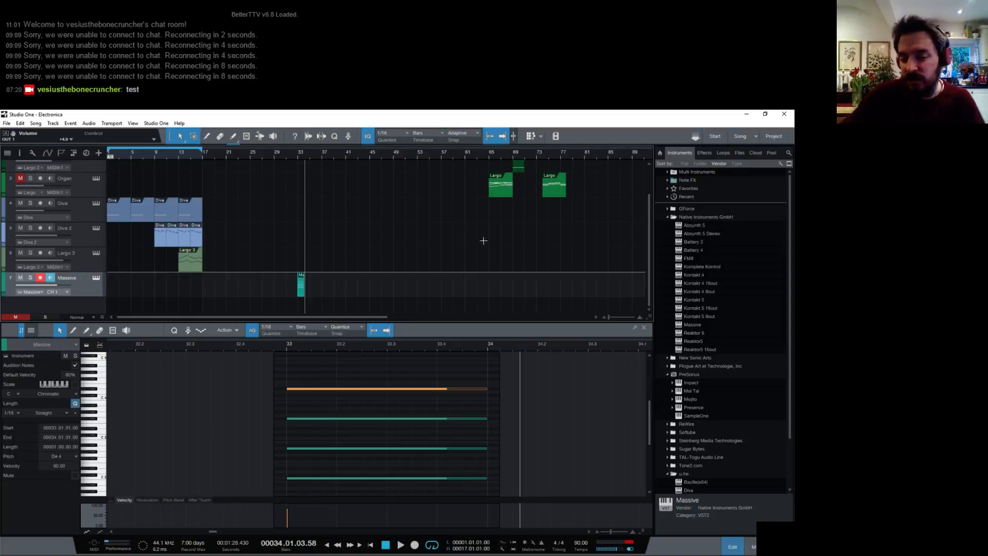
Delete the chord clip at bar 33 on the Massive track.
click(290, 419)
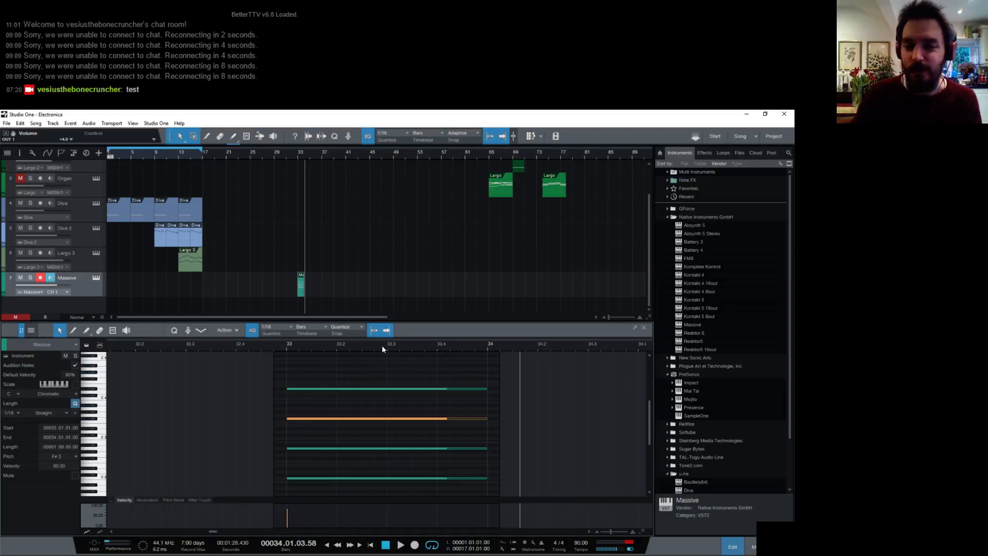
drag(345, 294, 218, 295)
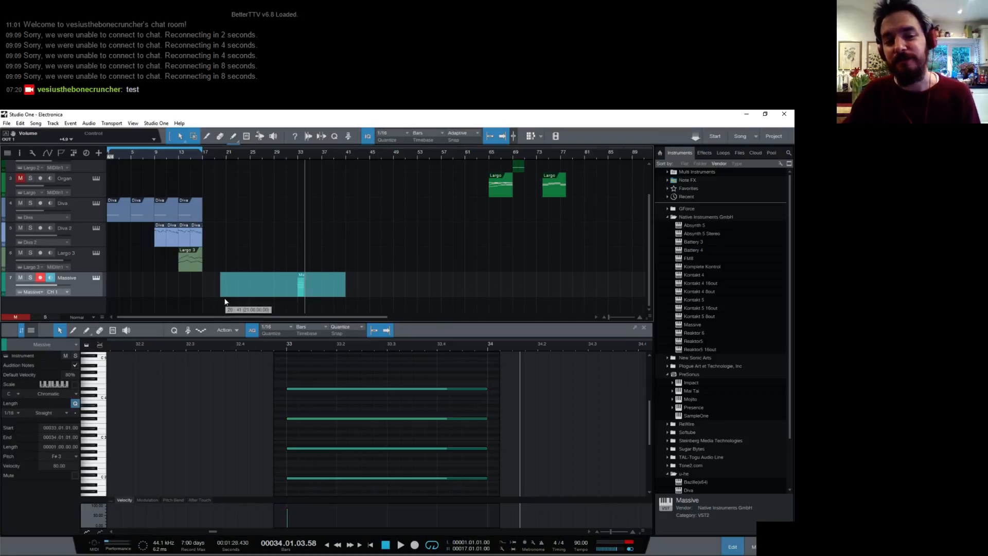
key(Delete)
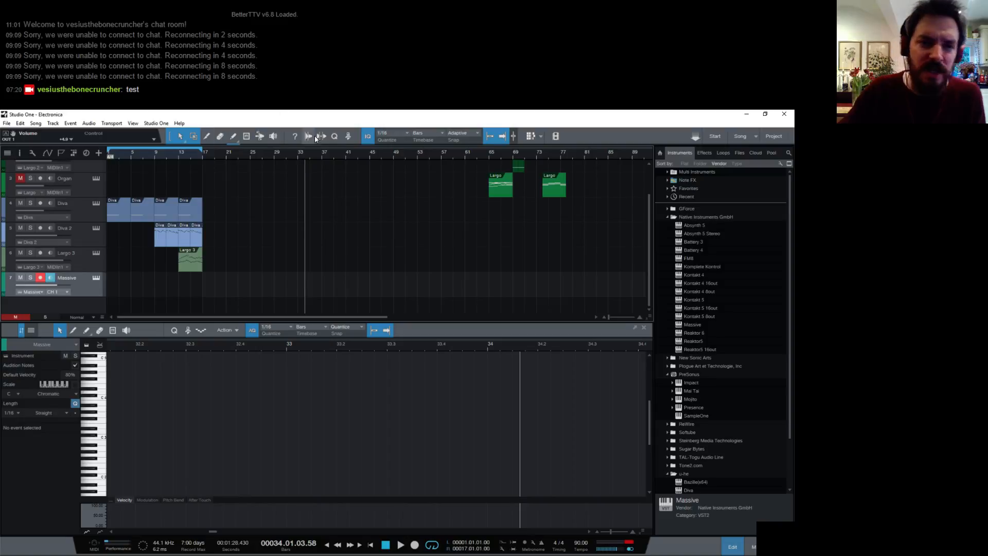
Paint a new empty one-bar clip at bar 33 on the Massive track and return to the Arrow tool.
click(234, 136)
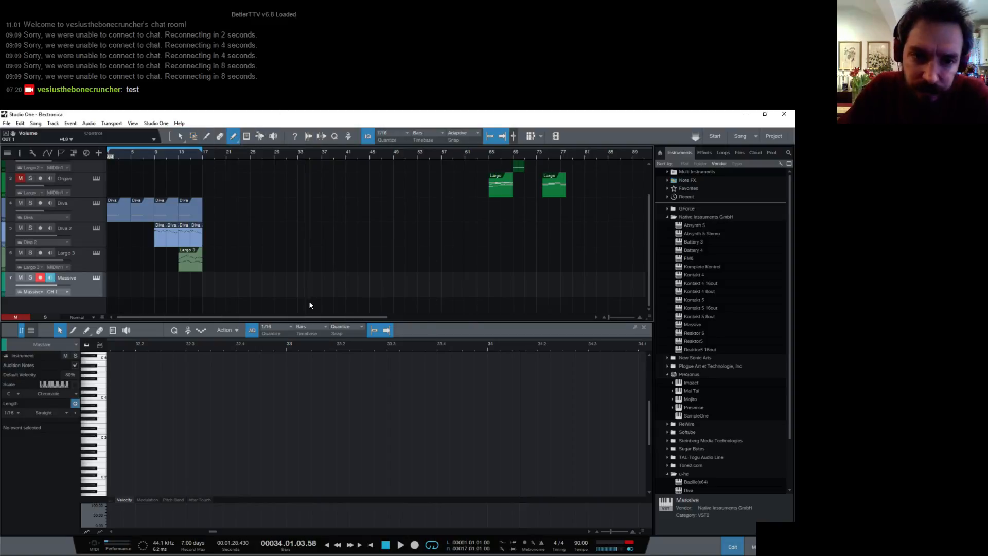
click(235, 137)
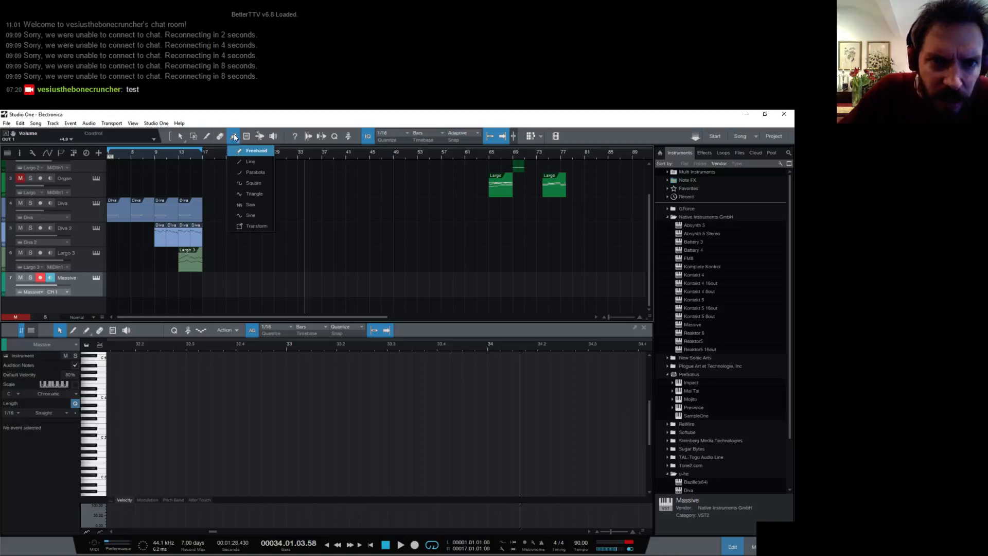
click(299, 300)
click(301, 280)
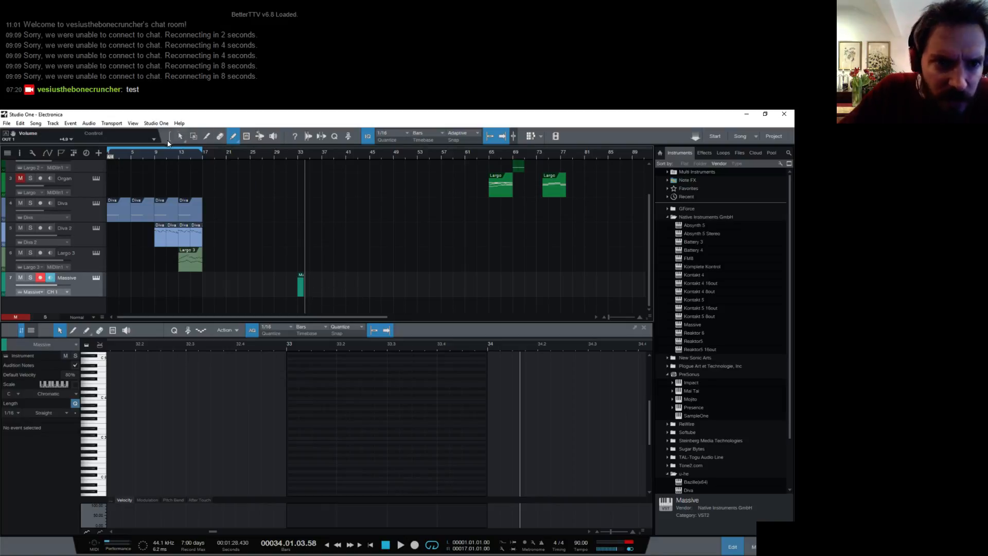
click(183, 134)
mouse_move(410, 345)
mouse_down()
mouse_move(425, 343)
mouse_move(430, 364)
mouse_move(432, 346)
mouse_move(452, 356)
mouse_up()
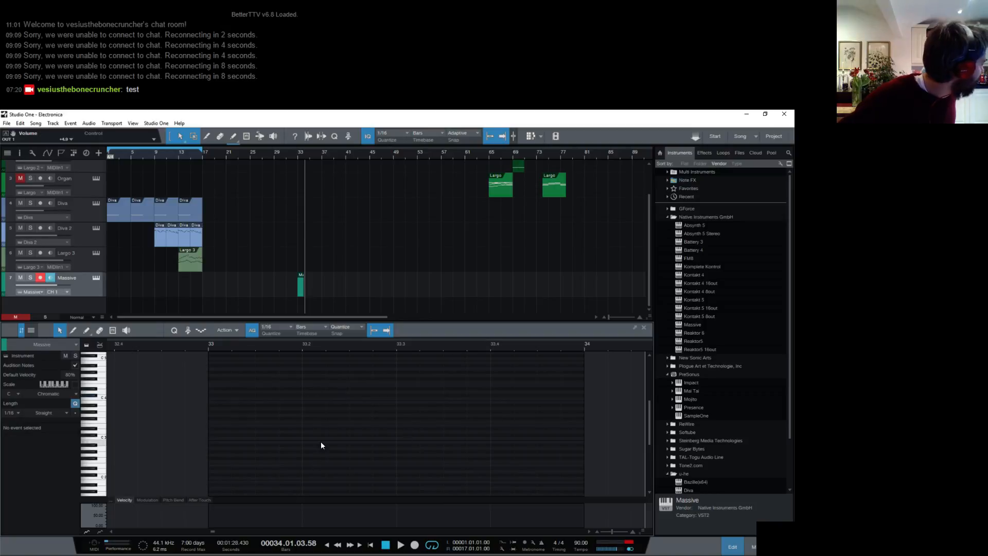
click(292, 428)
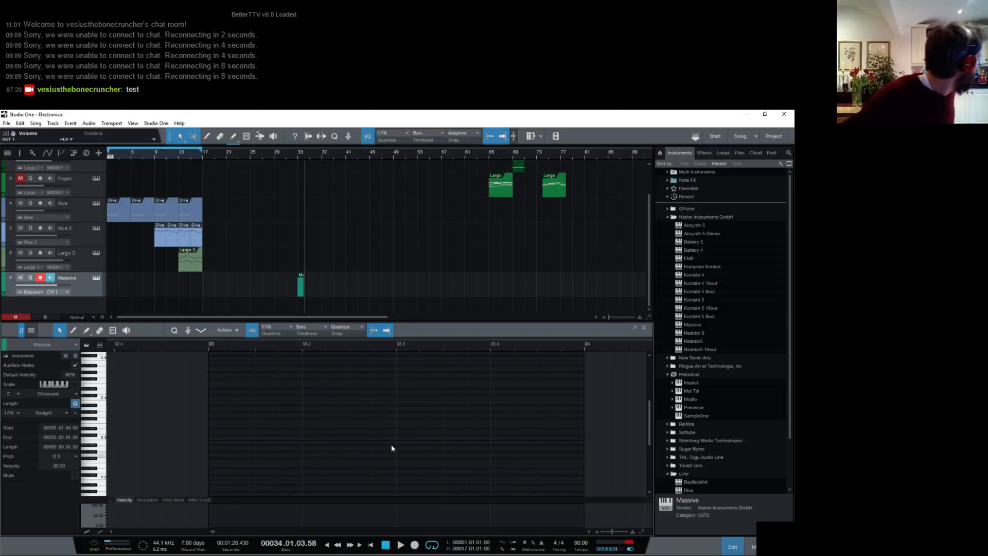
click(352, 457)
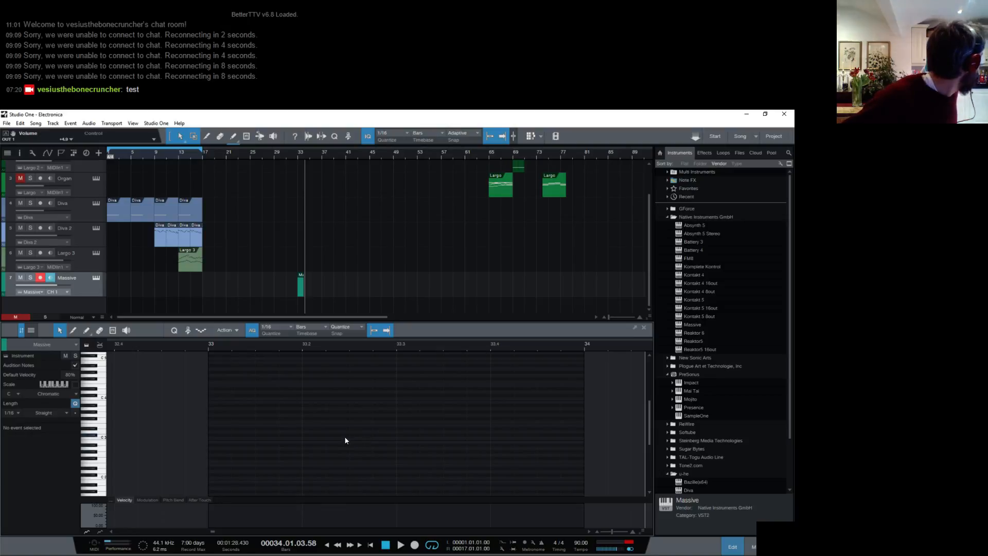
click(347, 436)
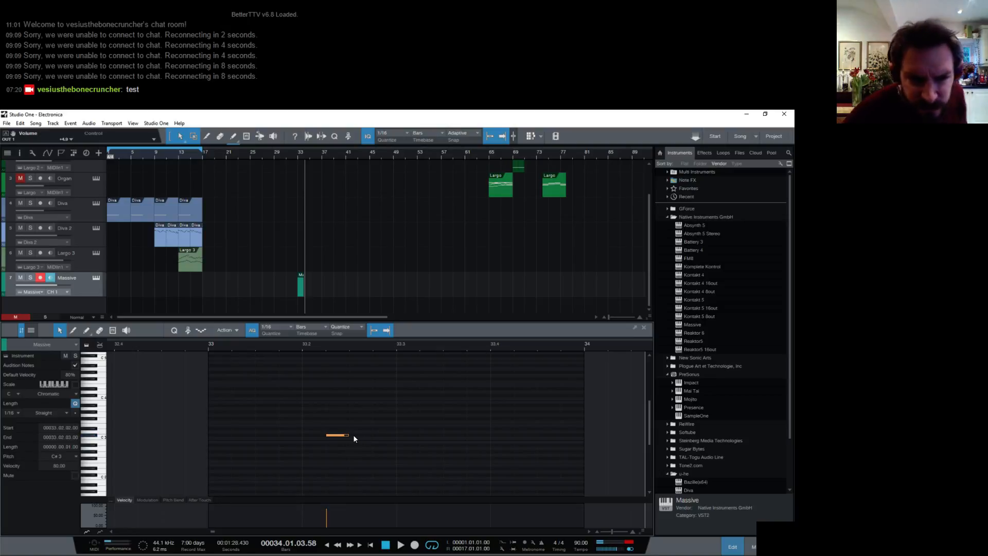
key(Delete)
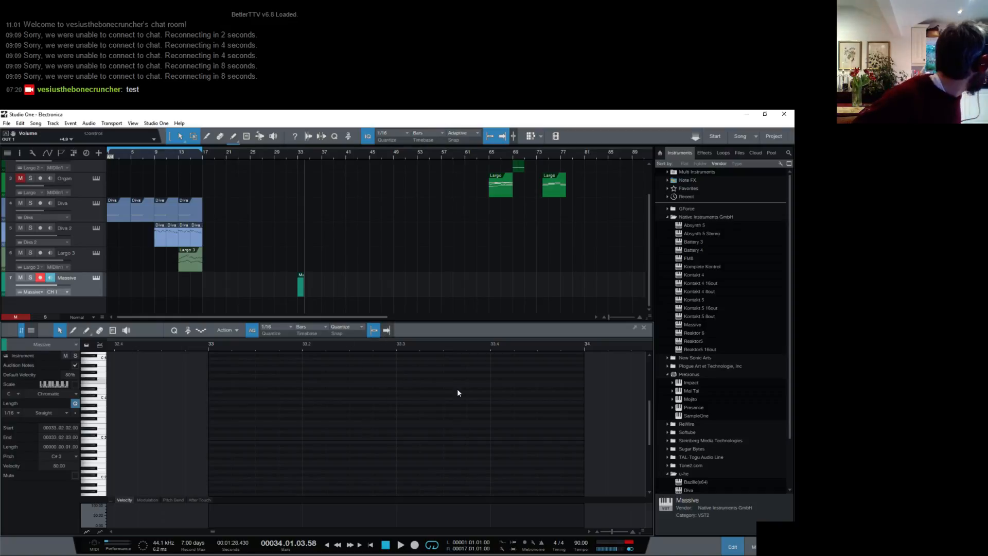
double_click(344, 395)
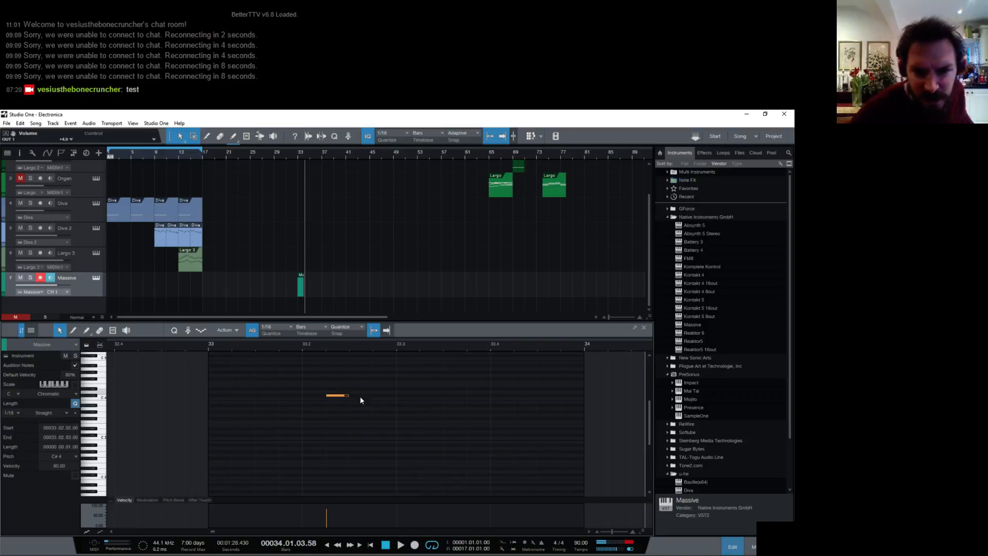
double_click(341, 395)
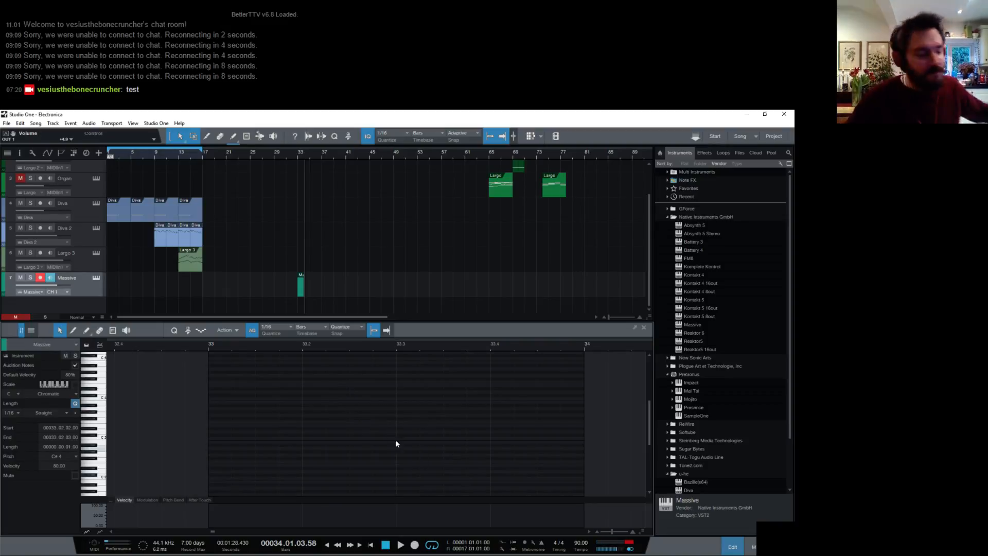
Enter an ascending B major scale of sixteenth notes from B2 to B3, starting at the beginning of bar 33.
click(452, 441)
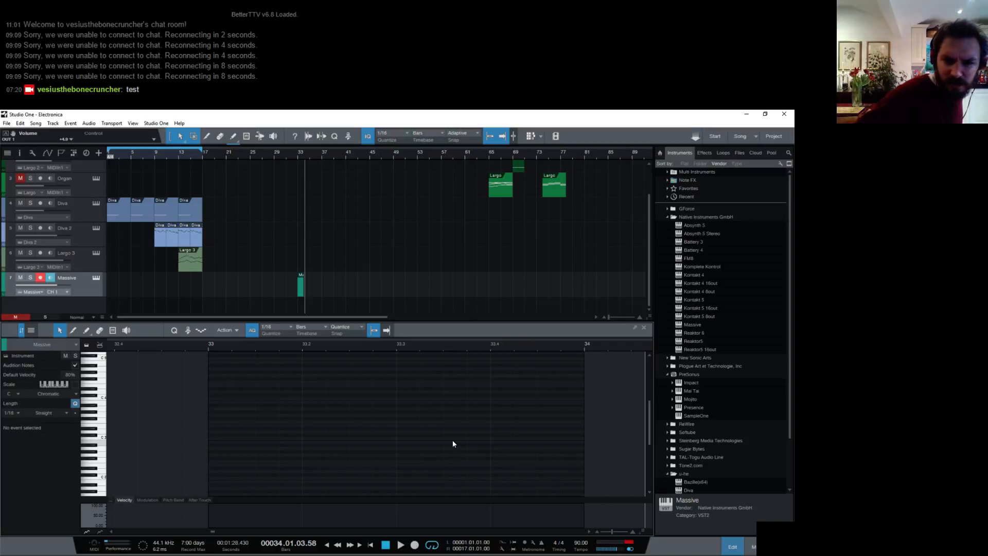
click(453, 441)
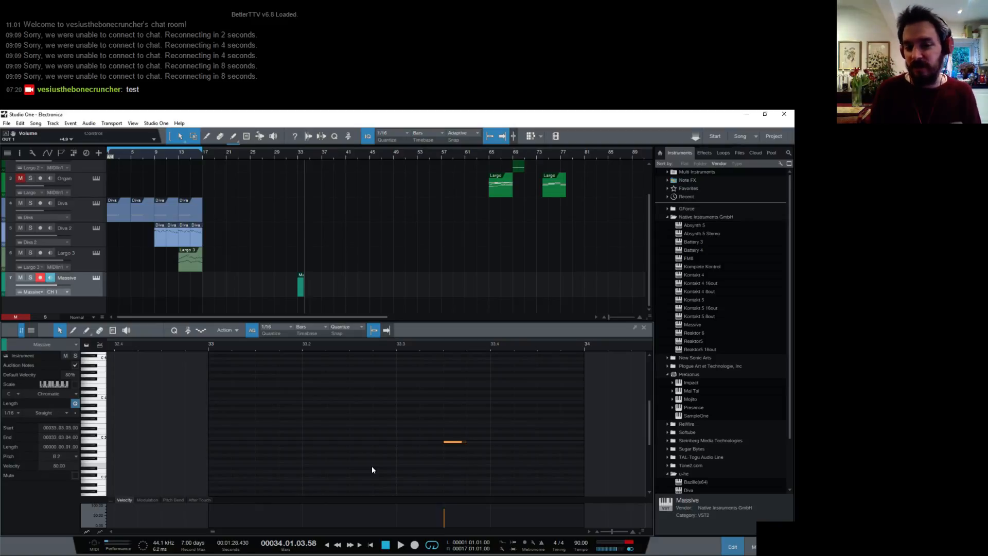
drag(462, 442, 226, 441)
click(234, 434)
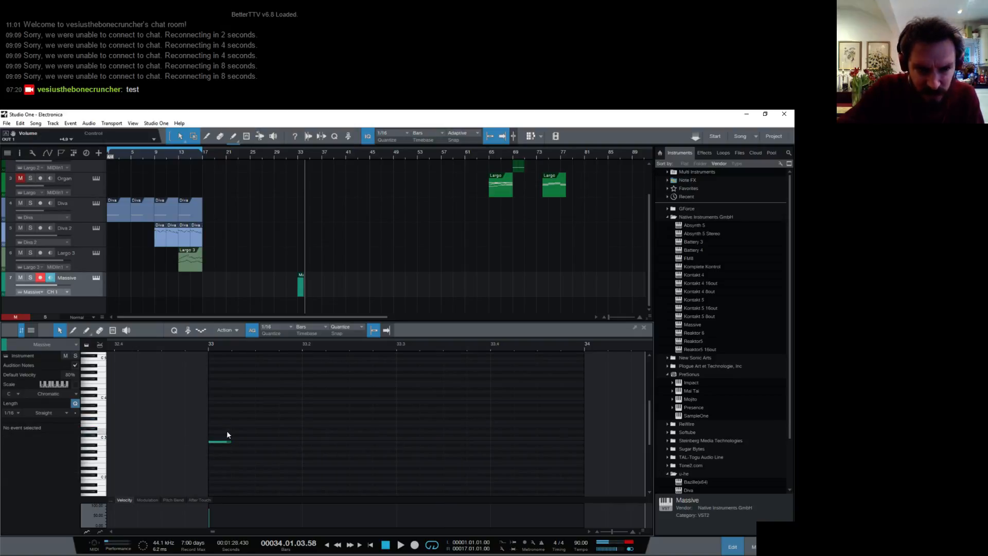
click(242, 435)
click(270, 428)
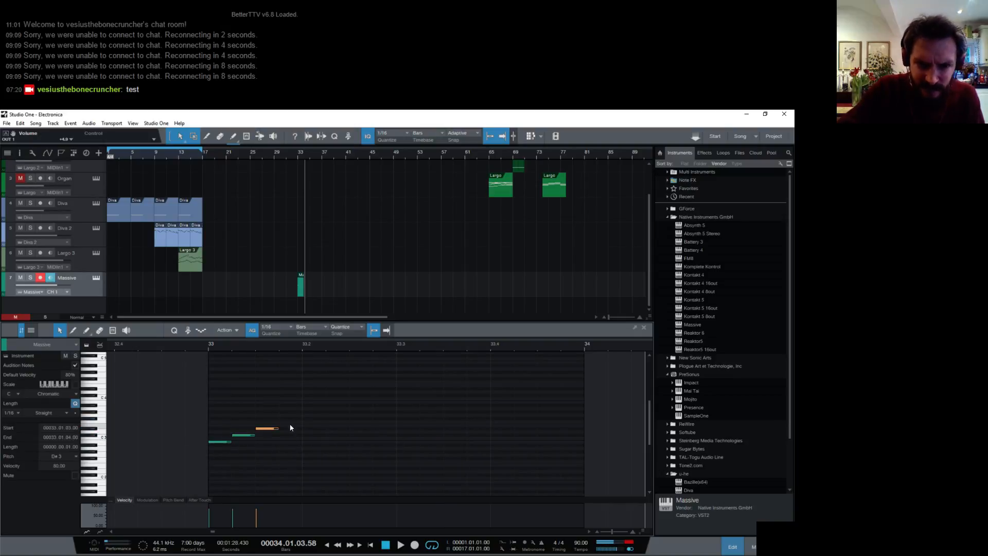
click(289, 425)
click(313, 418)
click(337, 412)
click(360, 405)
click(383, 402)
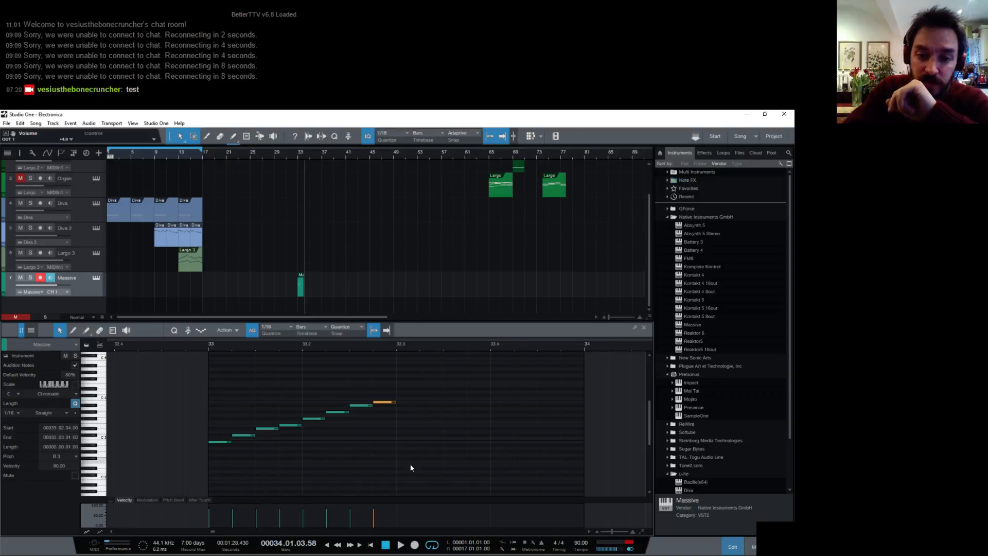
Delete all the scale notes above the first B2.
drag(419, 460, 394, 478)
drag(398, 379, 243, 466)
key(Delete)
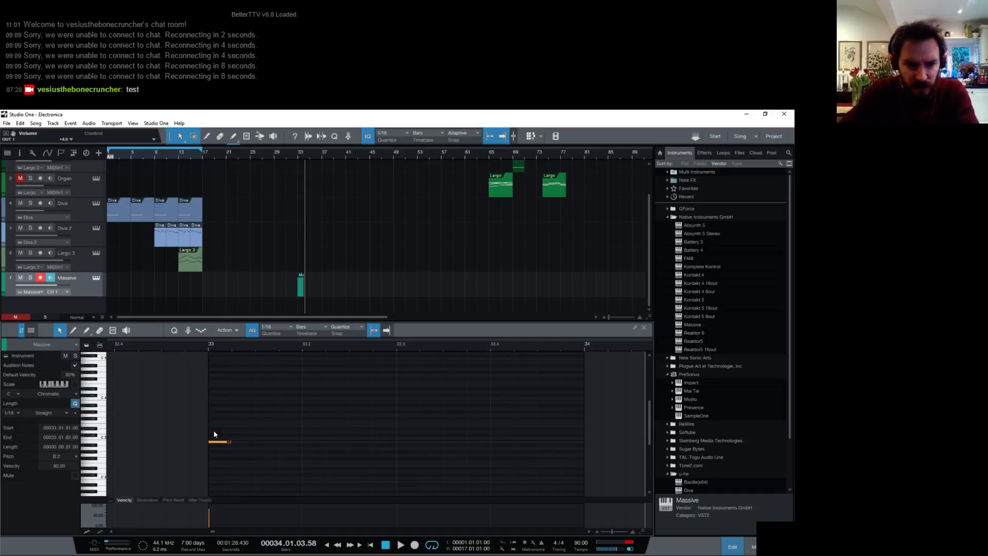
Lengthen B2 to one beat, add a one-beat B3 above it, and duplicate the pair onto beat 2.
drag(232, 443, 303, 448)
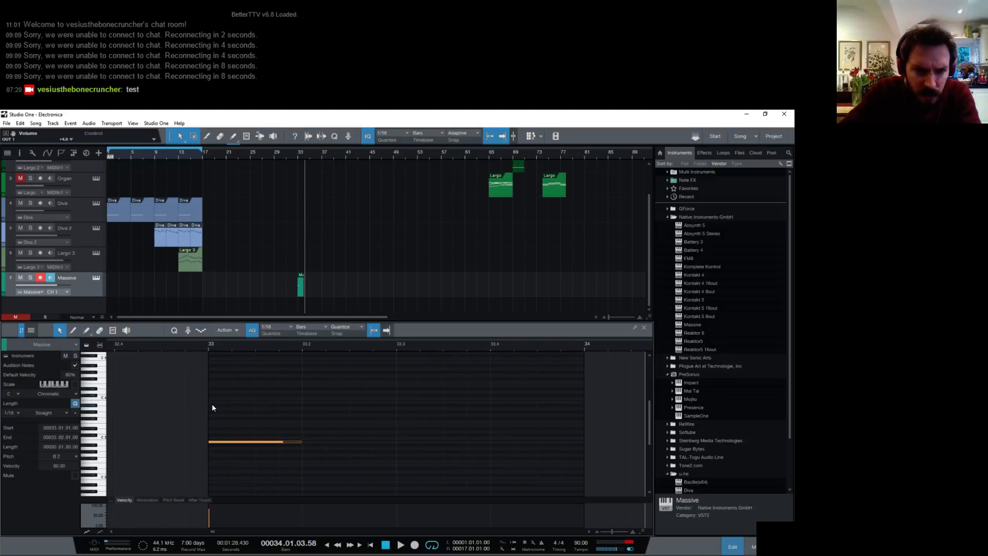
double_click(215, 402)
drag(232, 404, 307, 400)
shift+click(285, 441)
key(d)
Add a one-beat F#3 between the notes on beat 1 and a one-beat E3 between those on beat 2.
click(365, 428)
double_click(213, 419)
drag(232, 419, 305, 428)
click(310, 425)
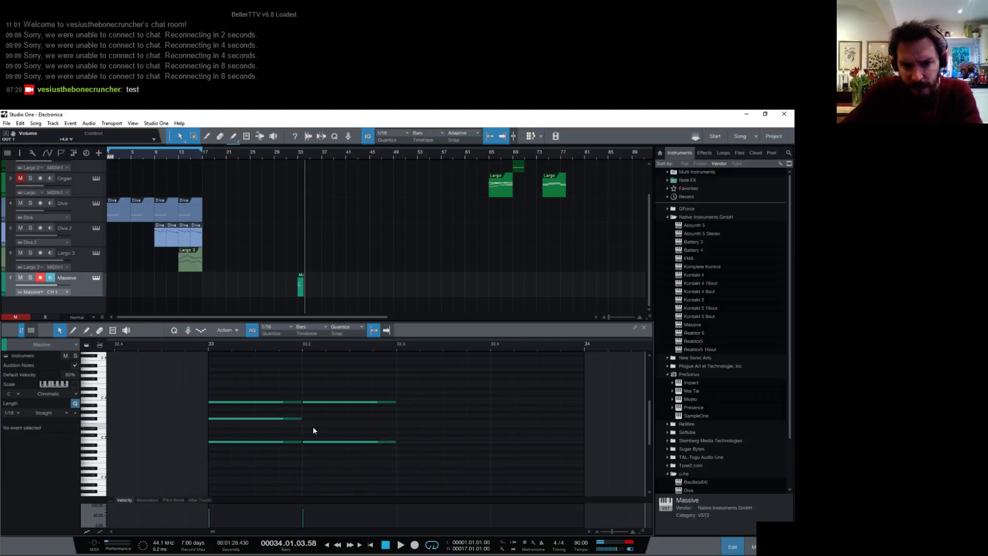
double_click(310, 425)
drag(325, 426, 396, 426)
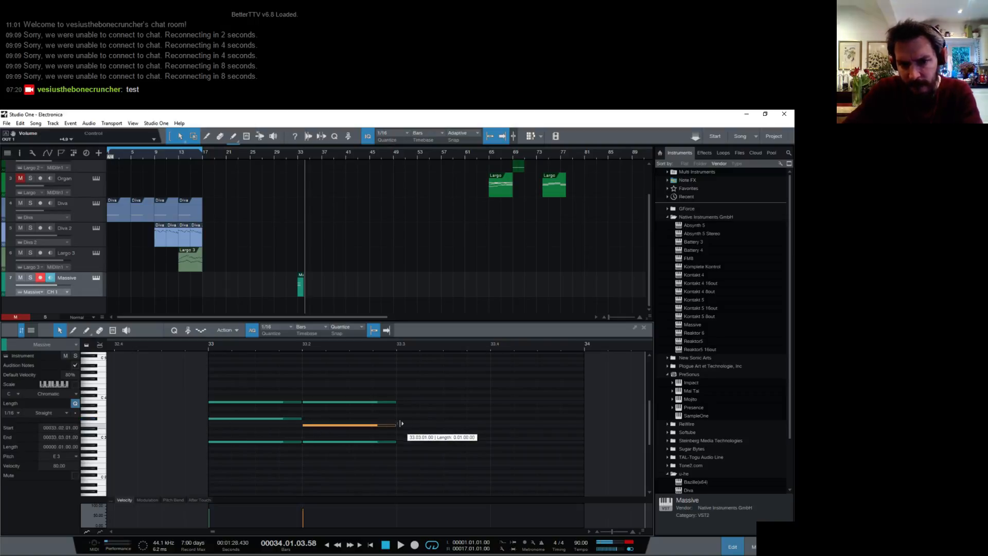
Duplicate the beat 2 chord onto beat 3 and lower the copy's middle note to D#3.
drag(365, 368, 356, 457)
key(d)
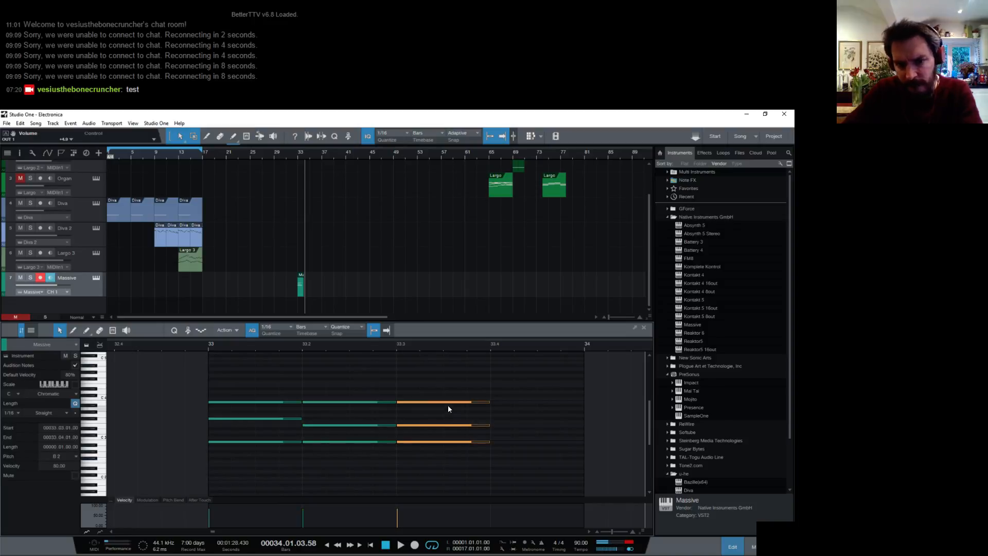
click(447, 412)
drag(446, 425, 446, 433)
click(445, 402)
Duplicate the beat 3 chord onto beat 4 and lower its notes to A#2, C#3 and A#3.
drag(443, 384, 461, 461)
key(d)
drag(521, 443, 515, 440)
click(515, 432)
click(514, 437)
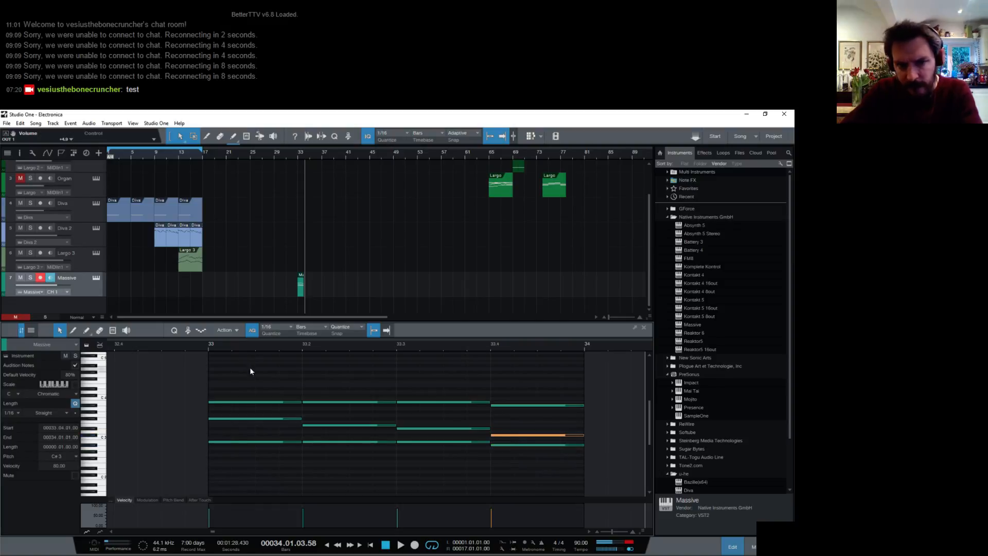
Play the four-chord progression from bar 33, stop playback, and clear the note selection.
click(208, 347)
key(space)
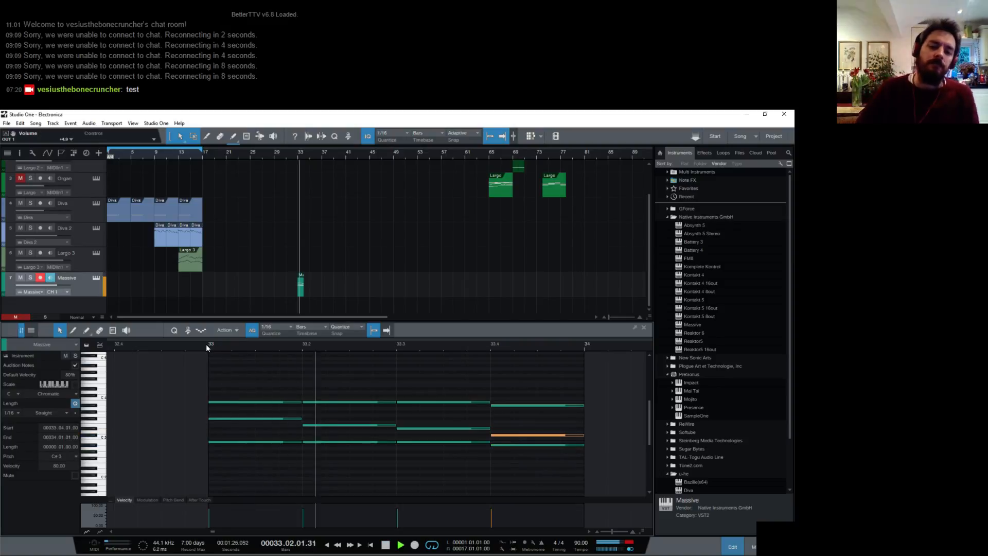
key(space)
click(514, 428)
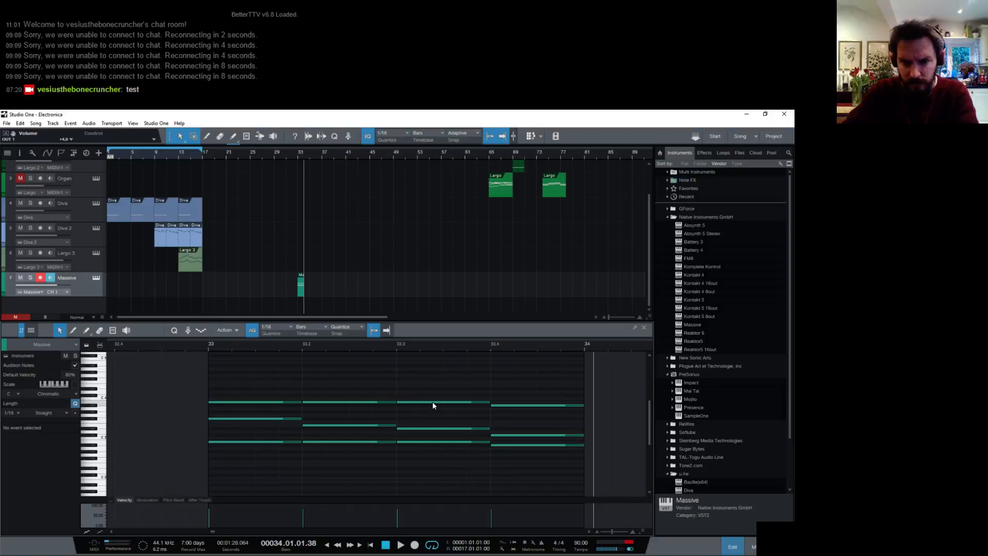
Lower the top note of beat 3 to F#3 and of beat 4 to G#3, and play the progression from bar 33.
drag(451, 403, 497, 413)
click(209, 346)
key(space)
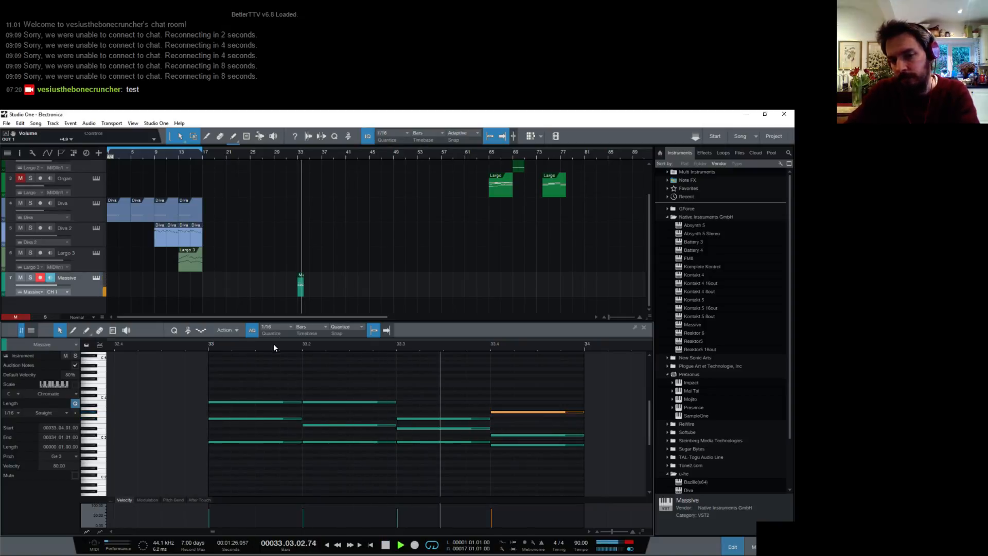
key(space)
Raise beat 4's middle note to D#3 and lower its bottom note to G#2, auditioning the chord's notes.
drag(539, 435, 540, 433)
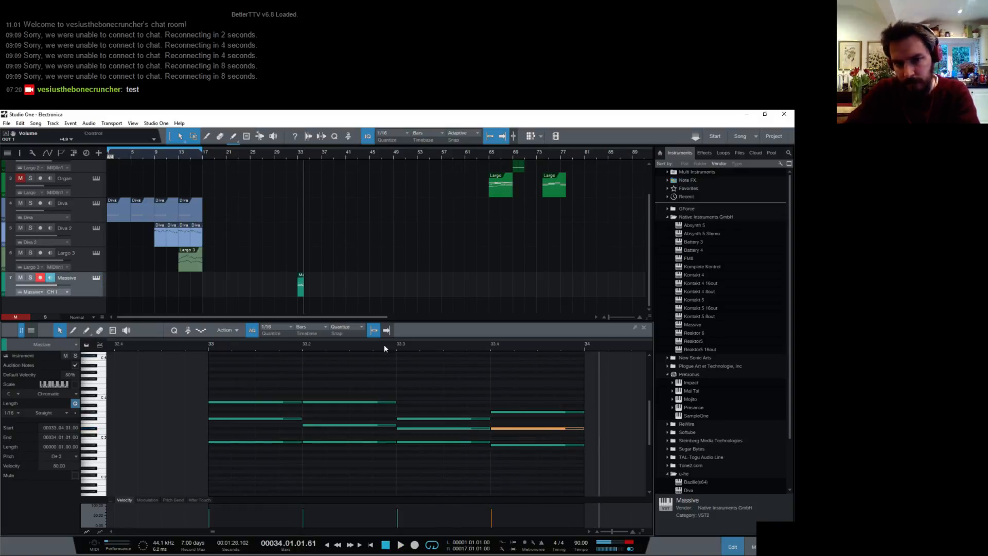
click(396, 344)
key(space)
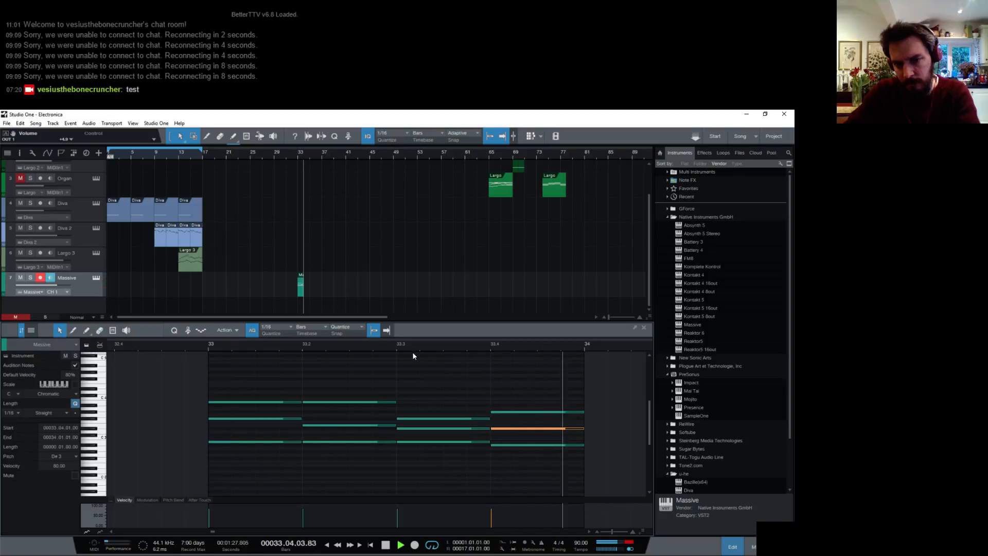
click(525, 444)
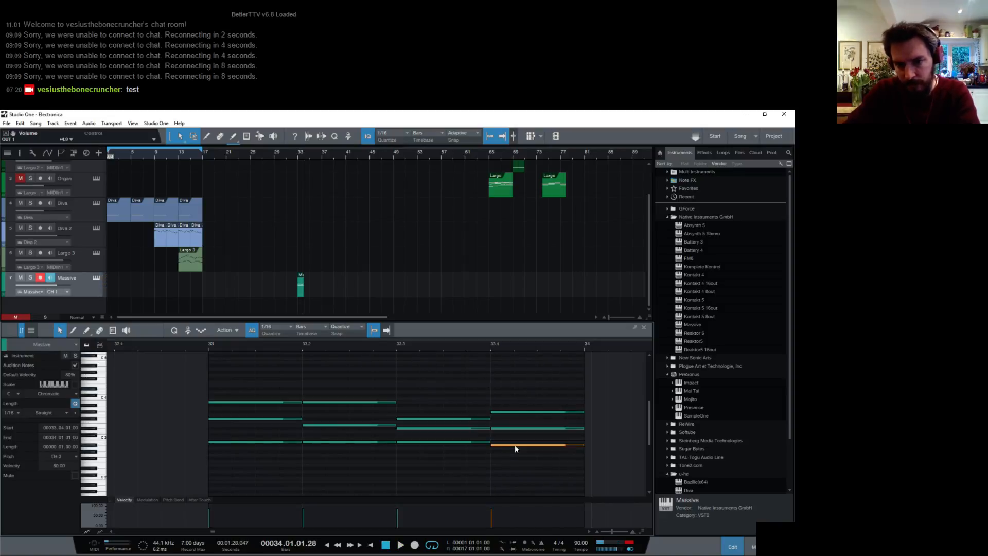
drag(517, 449, 530, 464)
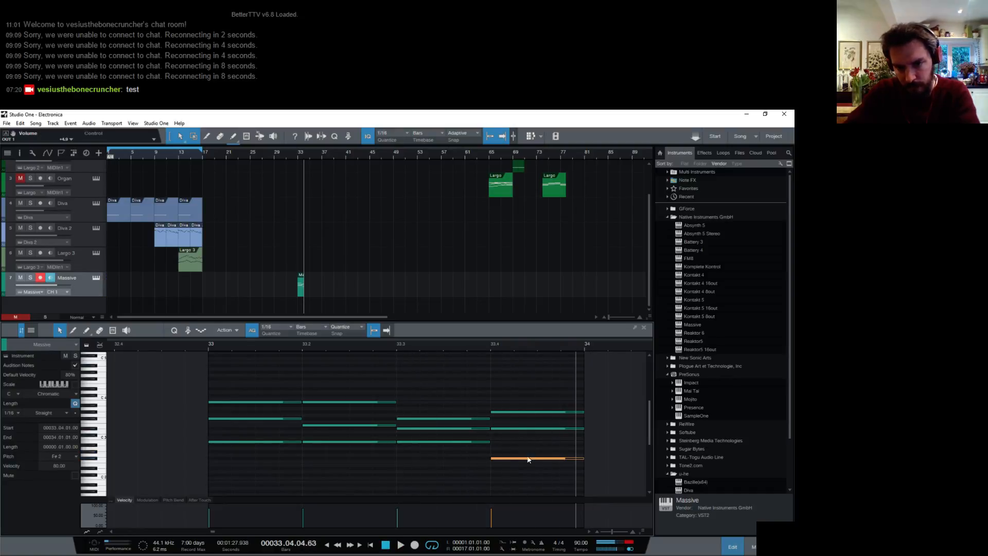
drag(521, 455, 519, 452)
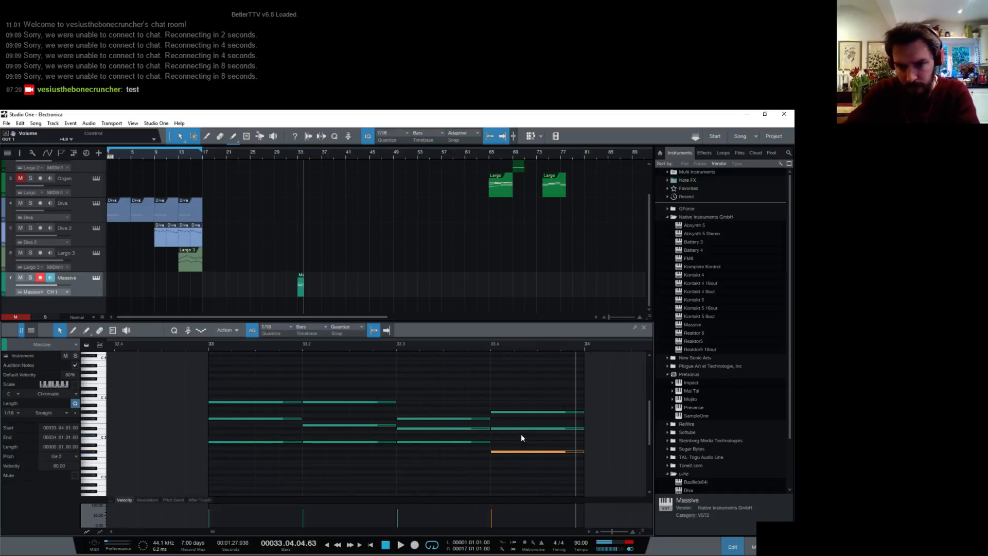
click(519, 429)
click(517, 413)
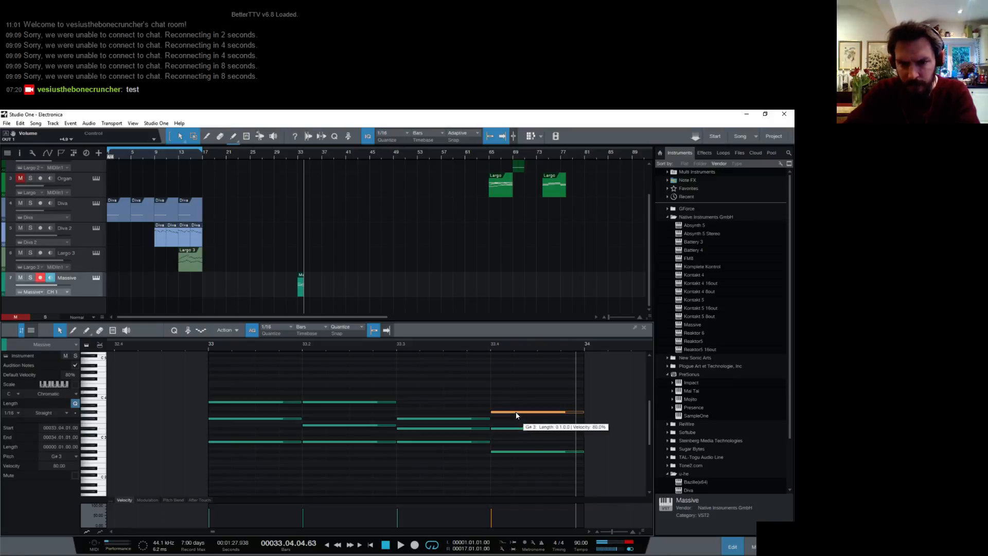
Play the last two chords from beat 3 and the whole progression from bar 33, stopping at its end.
click(398, 344)
key(space)
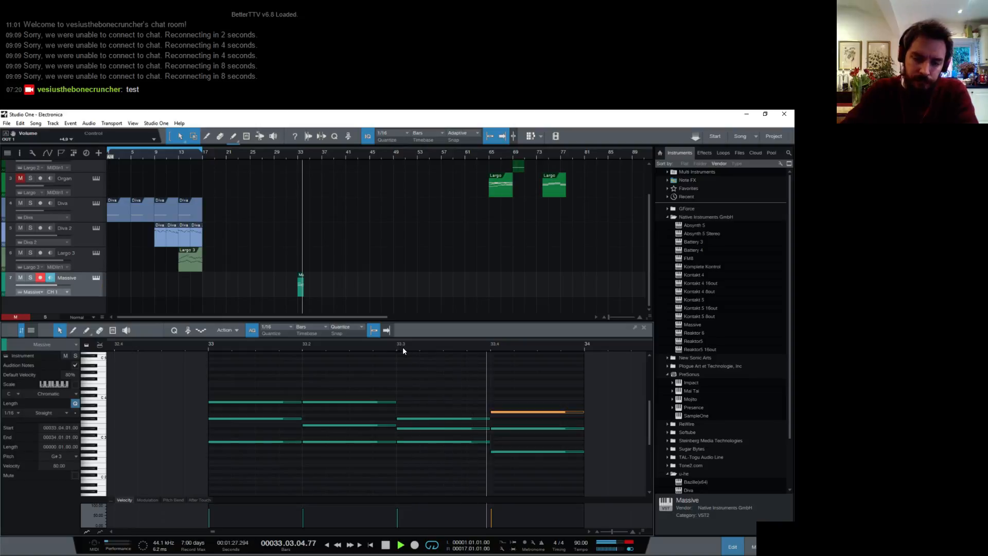
key(space)
click(209, 350)
key(space)
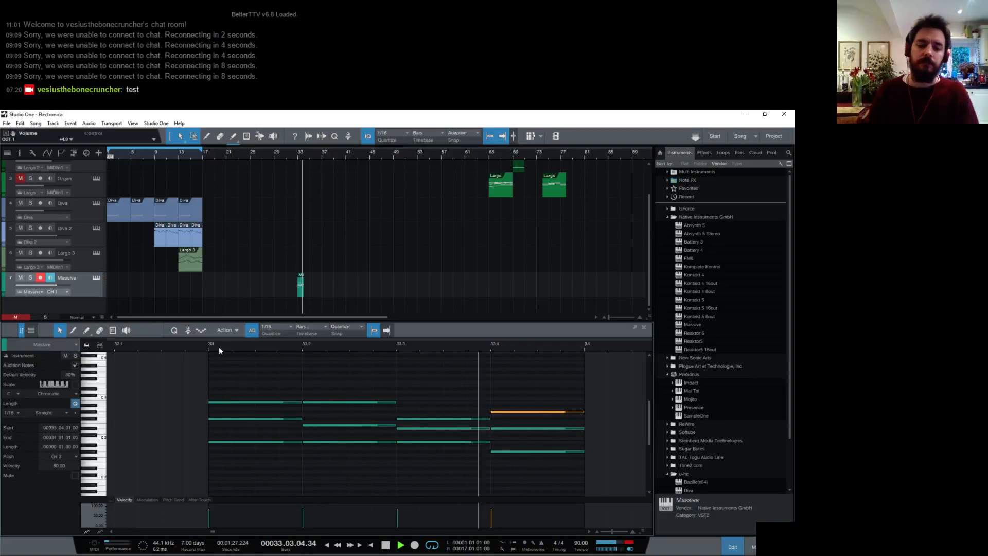
key(space)
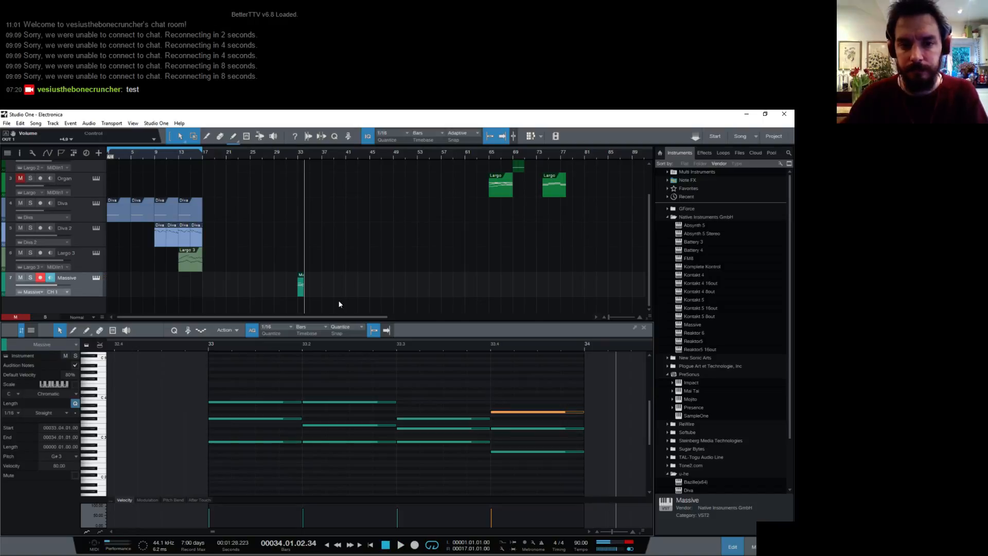
Duplicate the Massive clip from bar 33 into bar 34 and audition the copy's first top note.
click(302, 289)
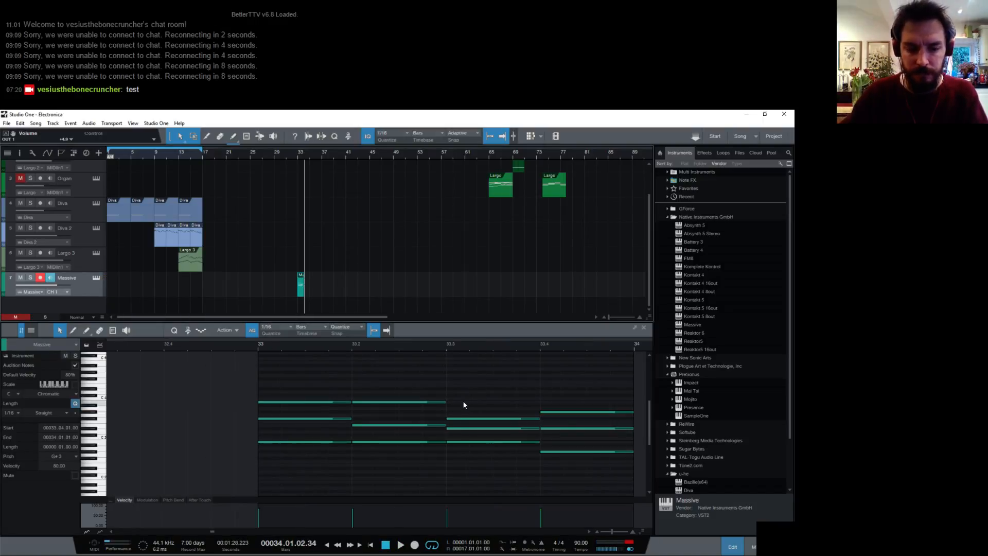
key(d)
click(255, 402)
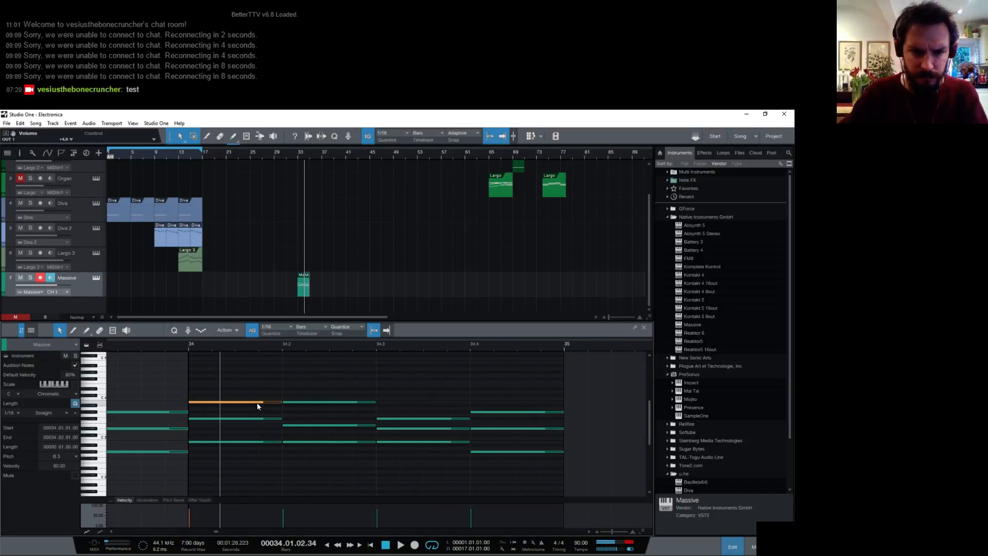
Raise the top note on beat 2 of bar 34 to C#4 and play the change from bar 34.
click(326, 402)
drag(325, 401, 326, 395)
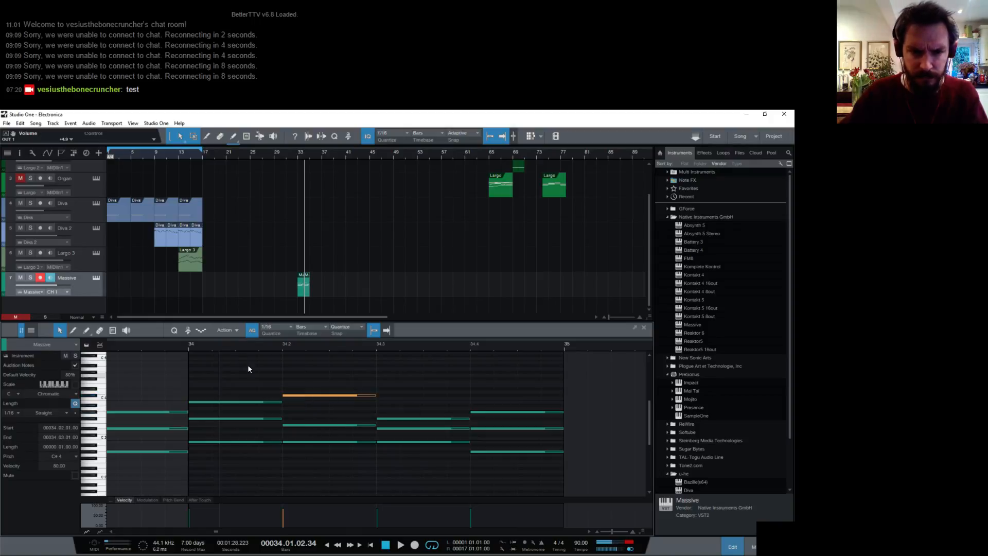
click(191, 348)
key(space)
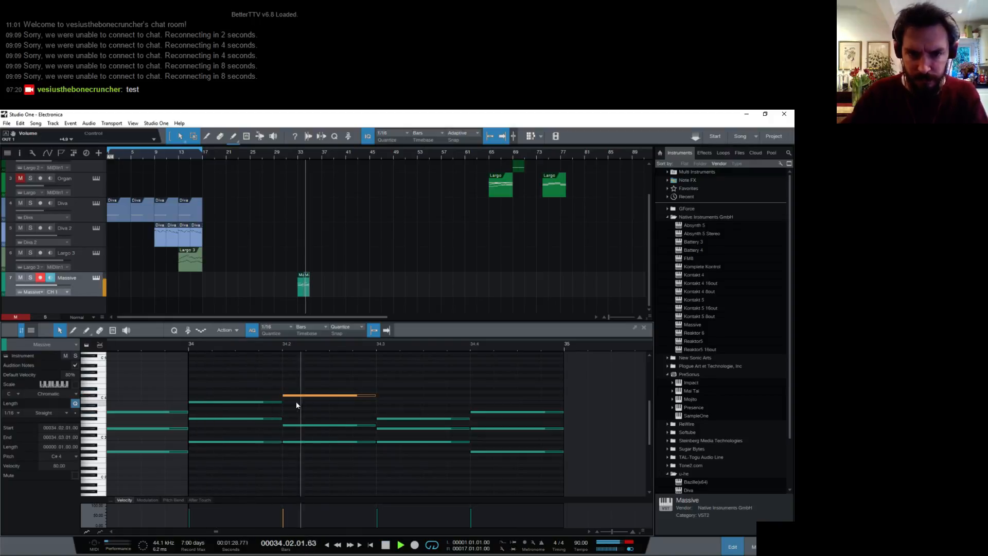
key(space)
Raise bar 34's beat 3 top note to D#4, set the beat 4 chord to E2, E3 and C#4, and play the bar.
drag(406, 418, 492, 465)
drag(493, 412, 490, 396)
click(487, 429)
drag(486, 429, 486, 426)
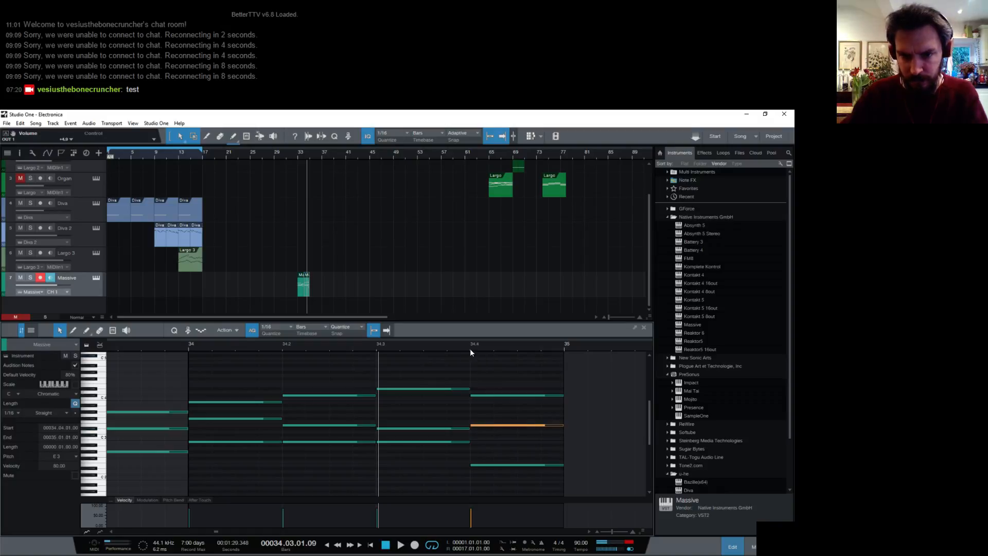
click(189, 347)
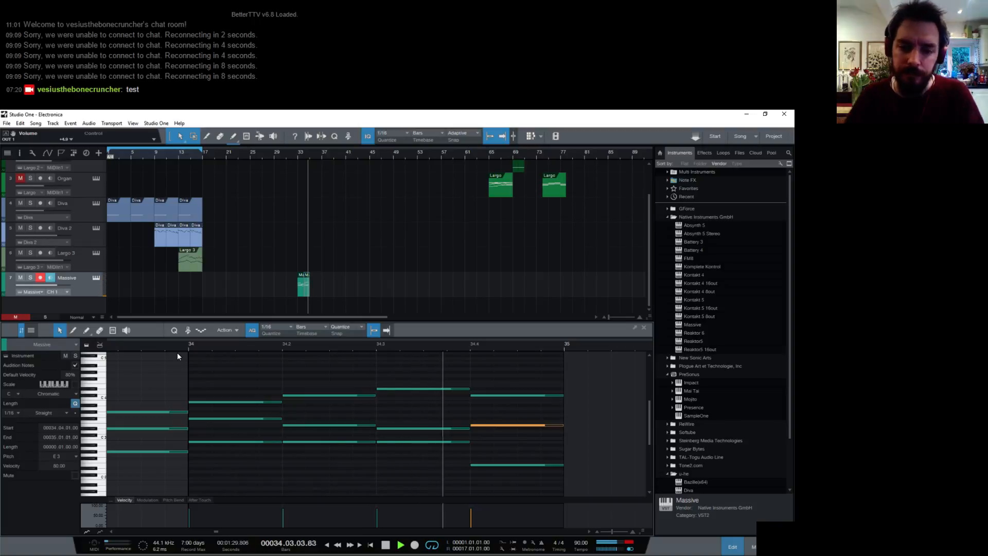
key(space)
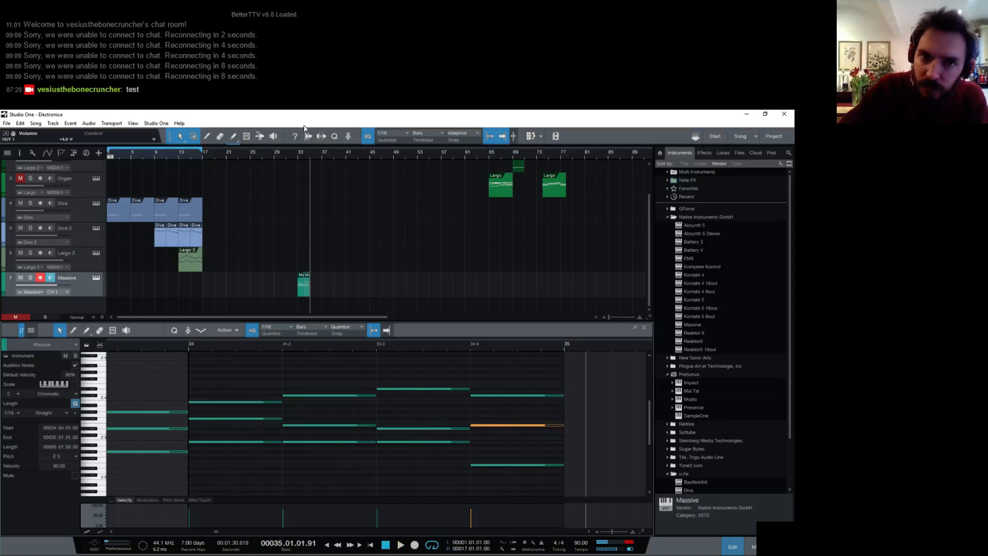
Set the loop range from bar 33 to bar 35 around the two Massive clips and start playback.
drag(203, 151, 309, 151)
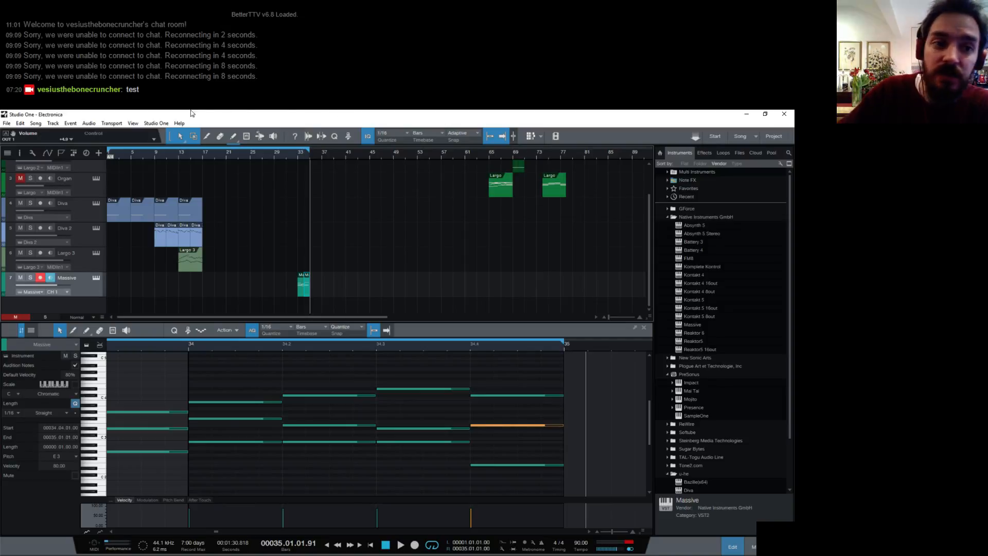
drag(105, 151, 294, 165)
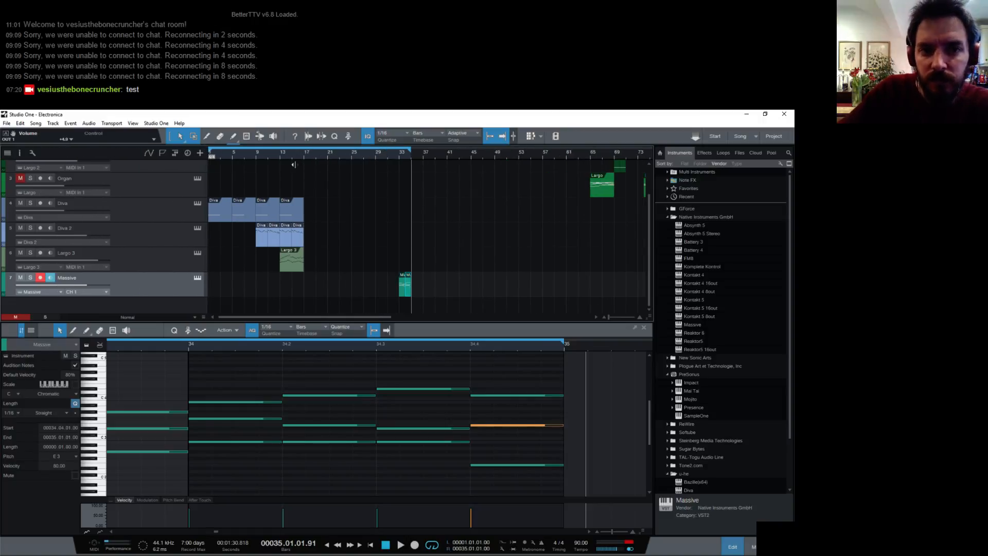
drag(212, 151, 400, 160)
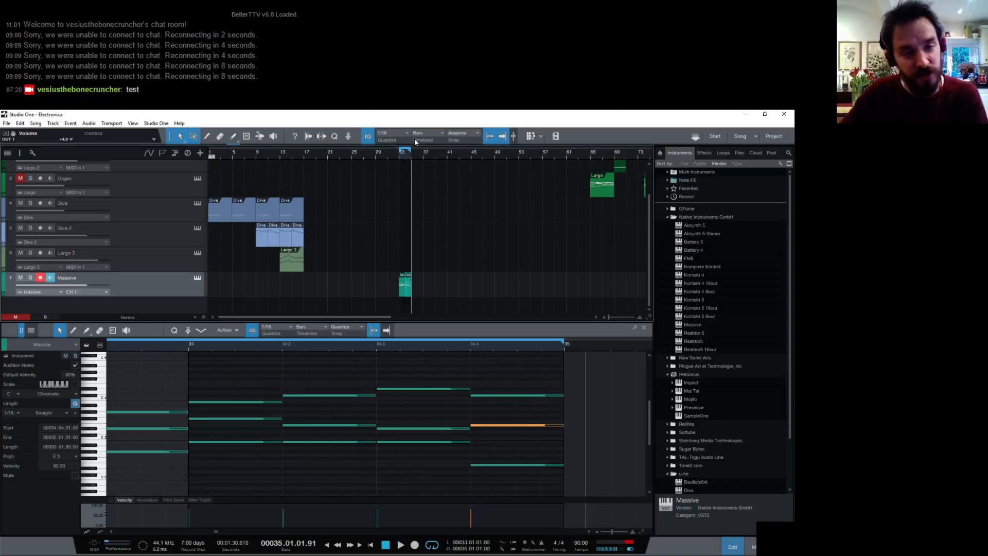
key(space)
Show the mixer, expand the Massive channel and add a send to FX 1.
key(F3)
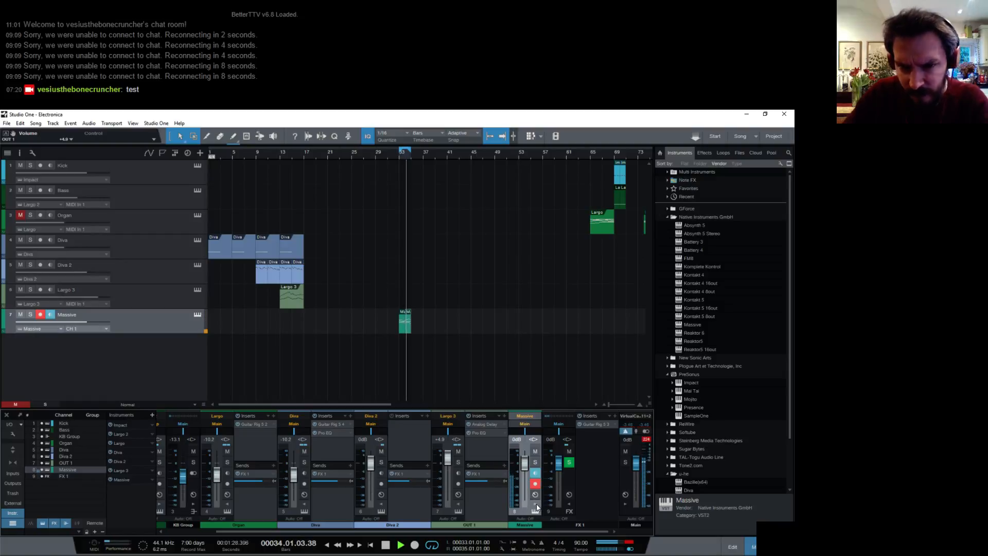
click(536, 507)
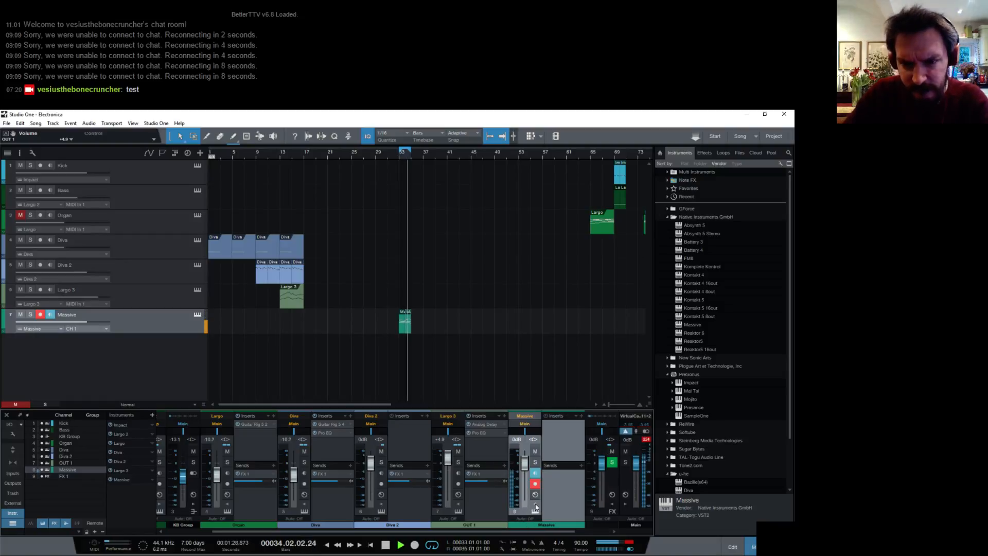
click(582, 465)
click(594, 489)
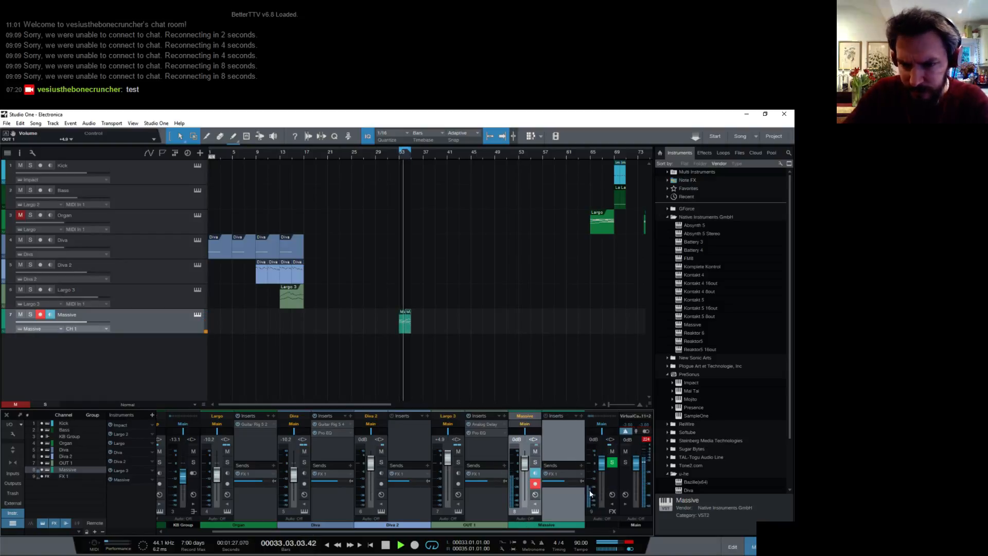
Open the Massive instrument editor and set Filter 1 to Lowpass 4.
click(535, 511)
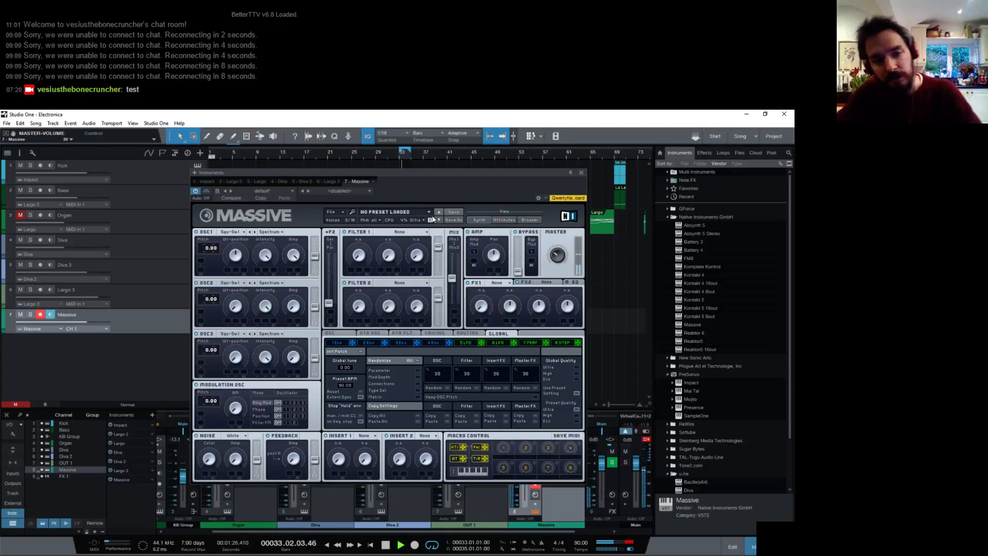
click(415, 235)
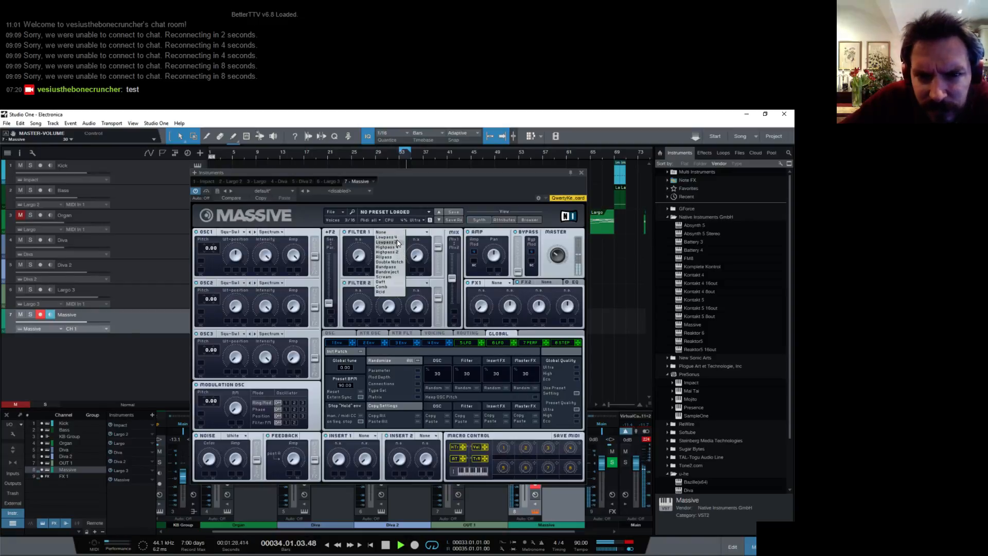
click(391, 246)
Raise the OSC1 routing, Filter 1 output and Filter 2 input faders, and lower the filter Mix fader.
drag(314, 256, 314, 239)
drag(447, 255, 449, 239)
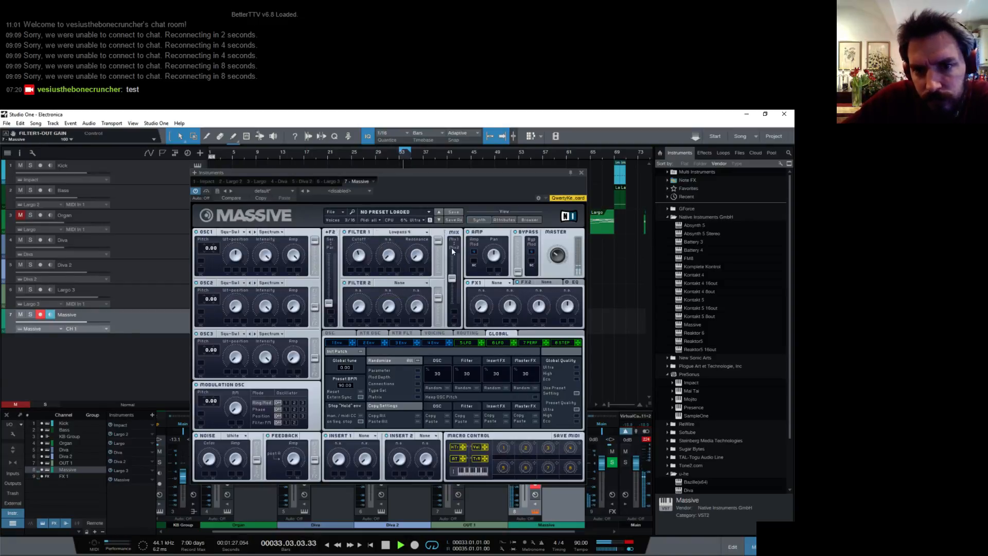
drag(456, 276, 443, 333)
drag(329, 304, 328, 253)
Modulate Filter 1's cutoff with envelope 3 and lengthen the release times of envelopes 3 and 4.
drag(418, 340, 351, 269)
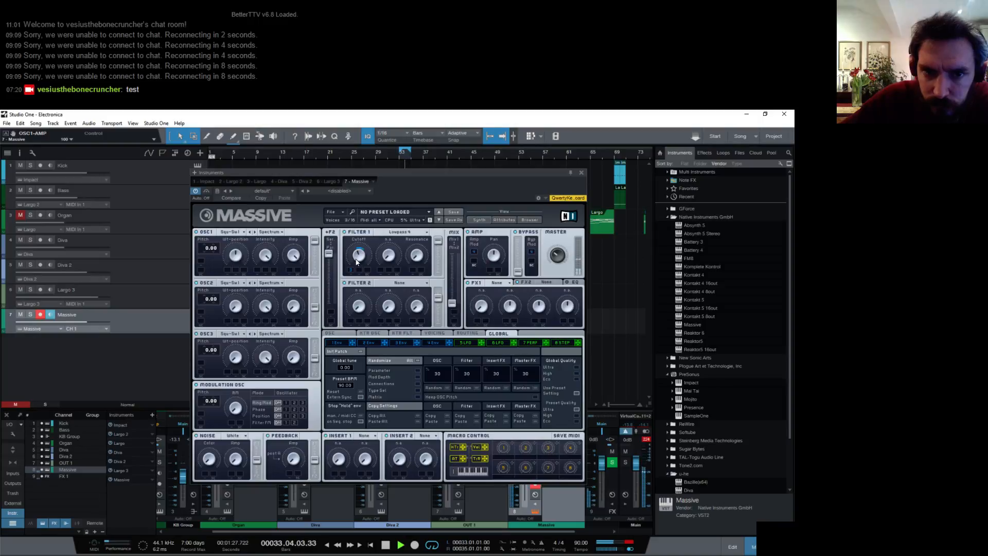
click(428, 342)
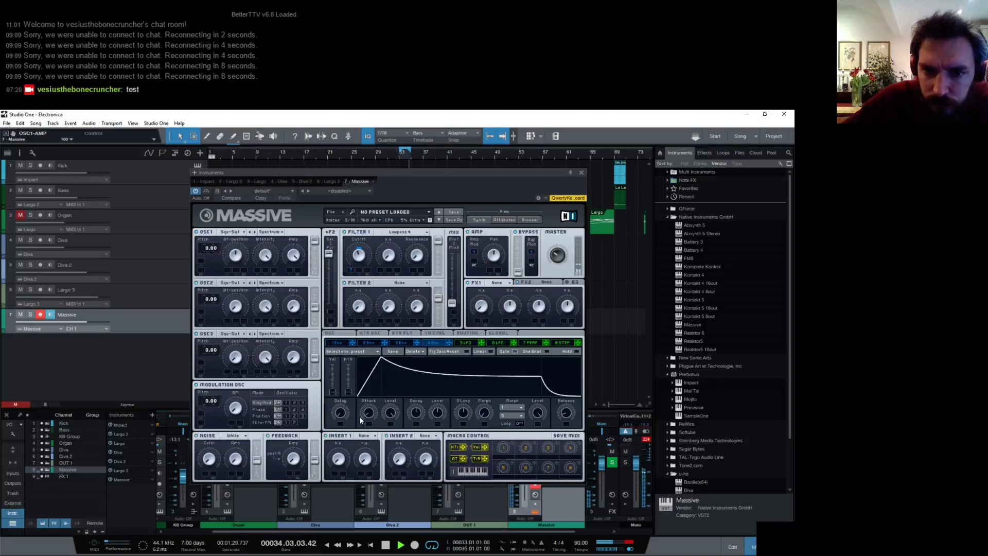
drag(562, 416, 538, 392)
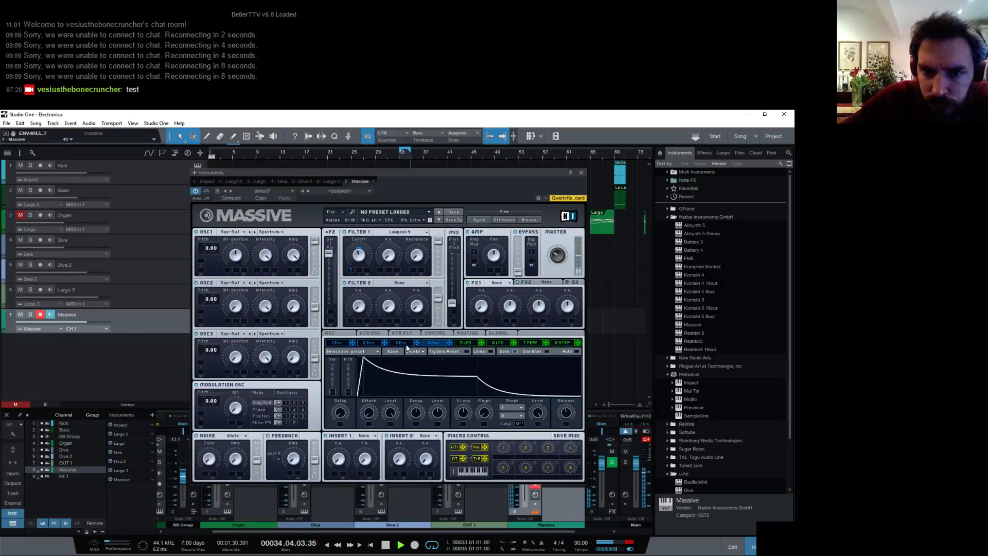
click(401, 342)
drag(565, 414, 467, 369)
click(433, 343)
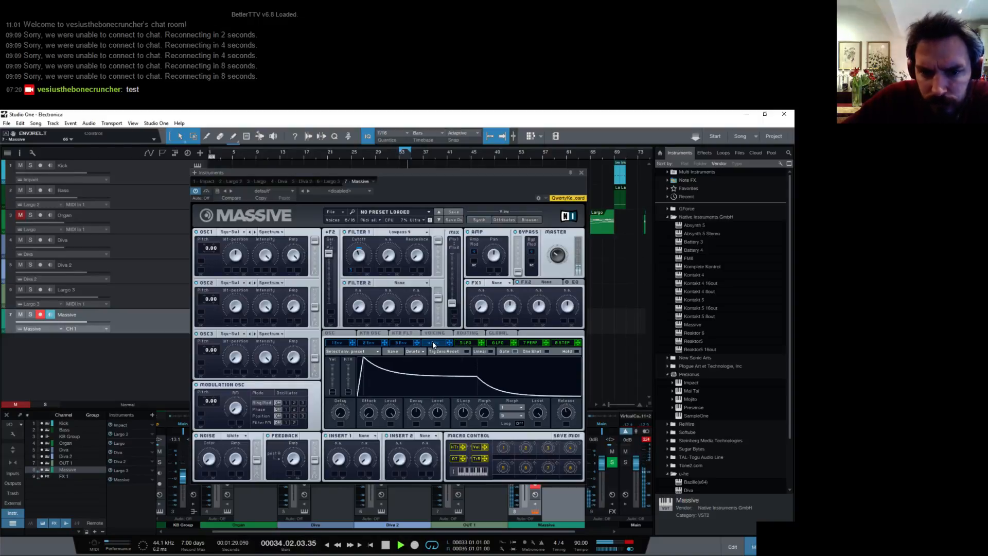
drag(565, 415, 559, 405)
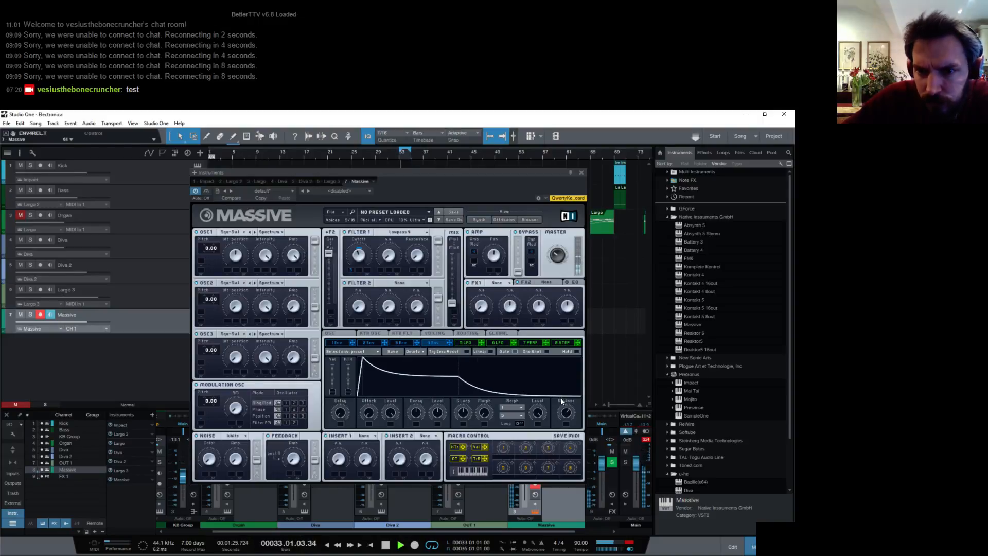
Set oscillator 1's wavetable to Arctic, adjust Filter 1's cutoff, and close the Massive editor.
click(237, 231)
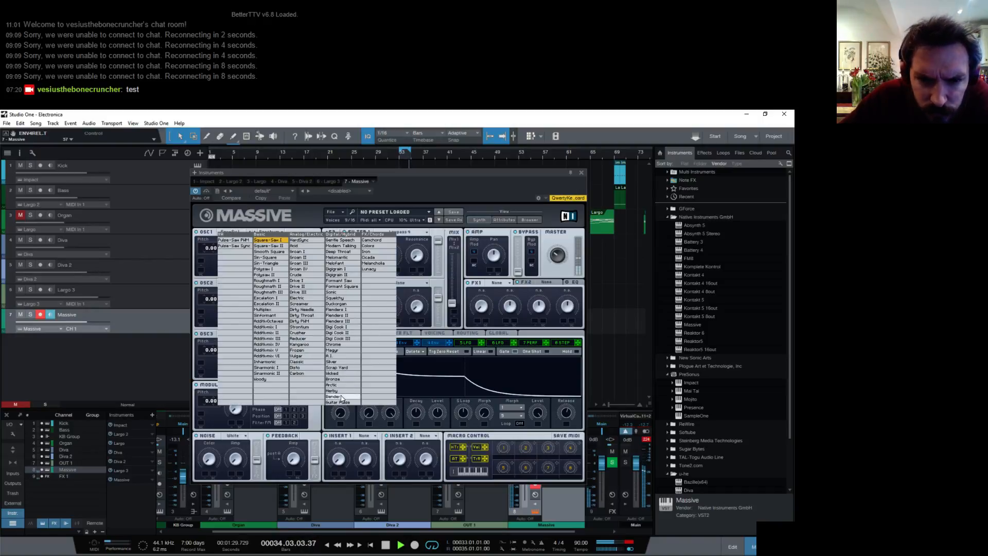
click(346, 375)
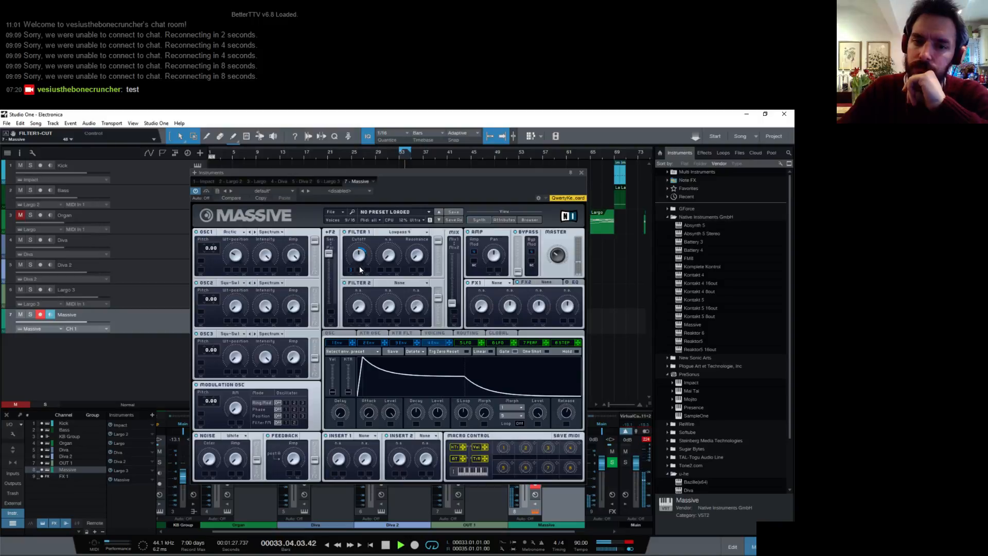
drag(360, 267, 360, 261)
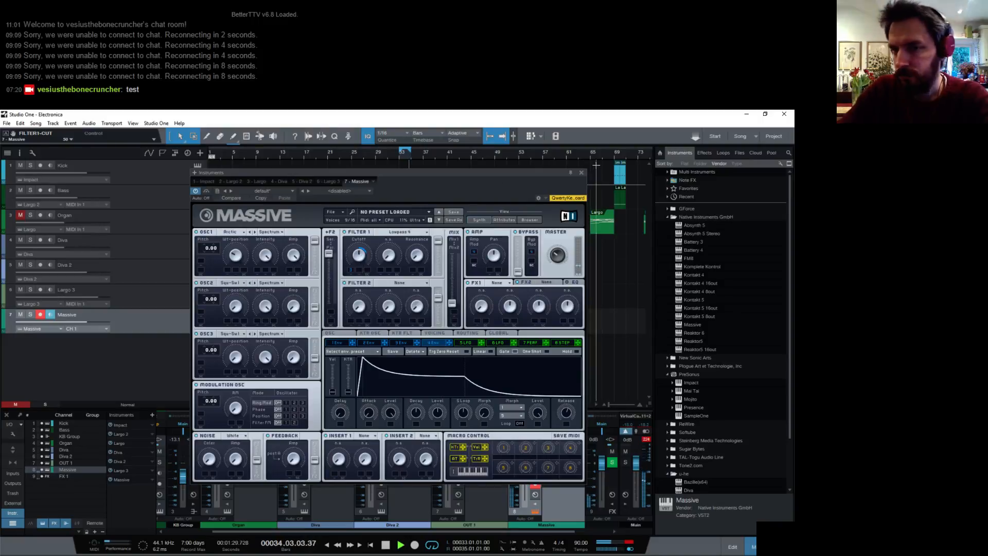
click(581, 173)
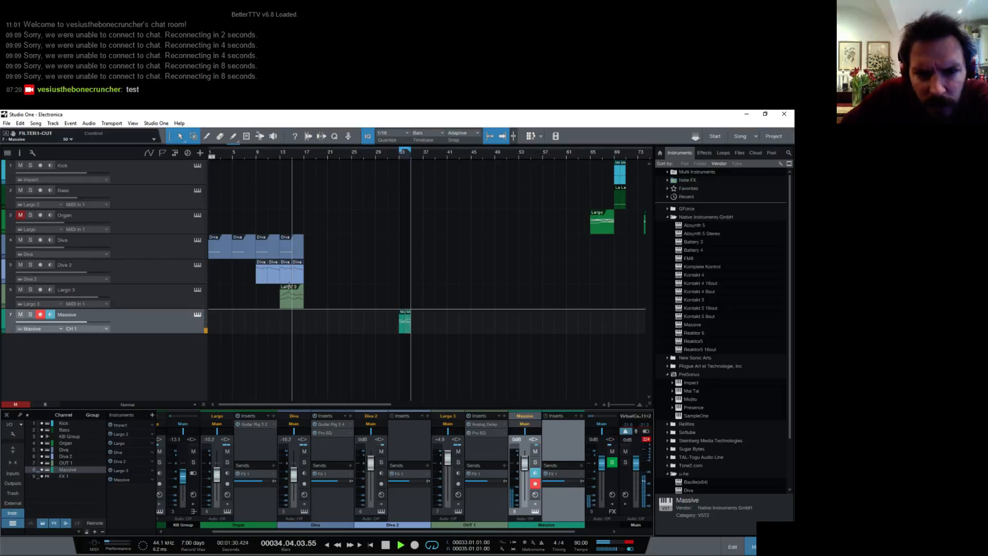
Duplicate the Largo 3 clip, move the copy to bar 29 ahead of the Massive clips, and play the transition.
key(space)
click(296, 301)
key(d)
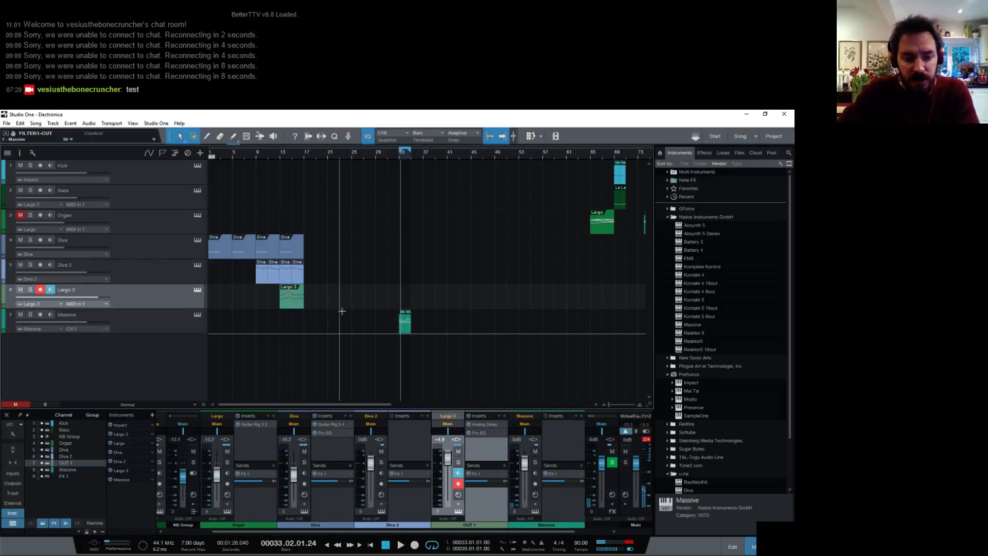
drag(366, 305, 387, 301)
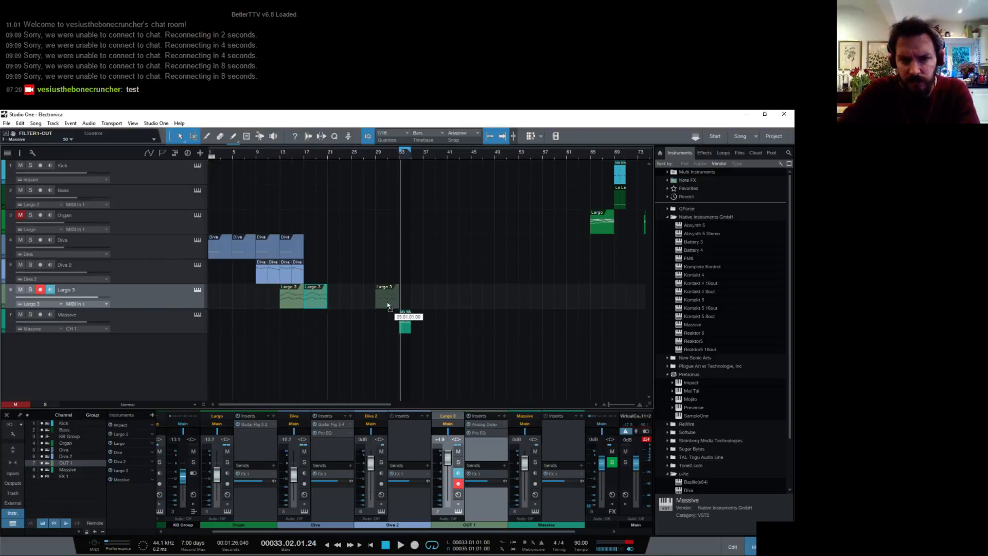
click(375, 161)
key(space)
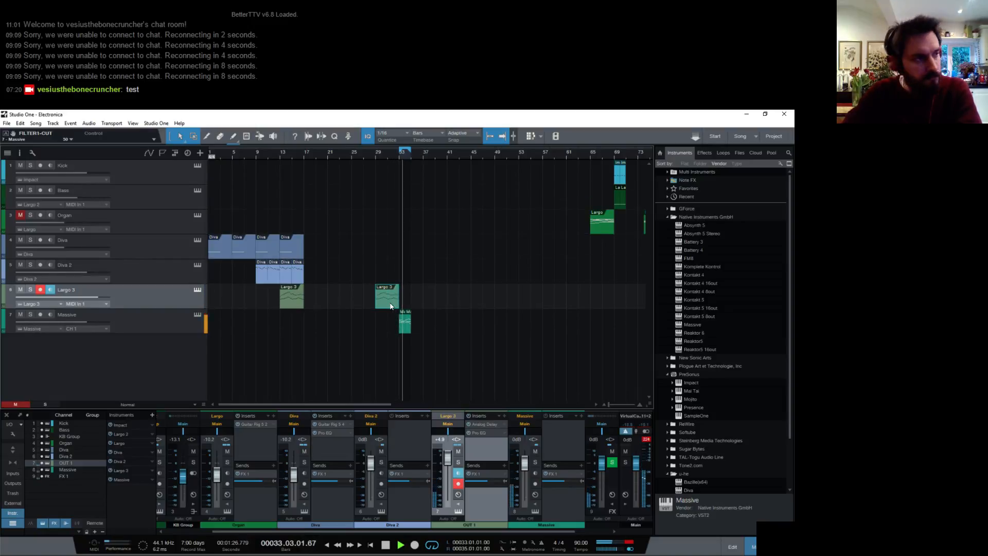
key(space)
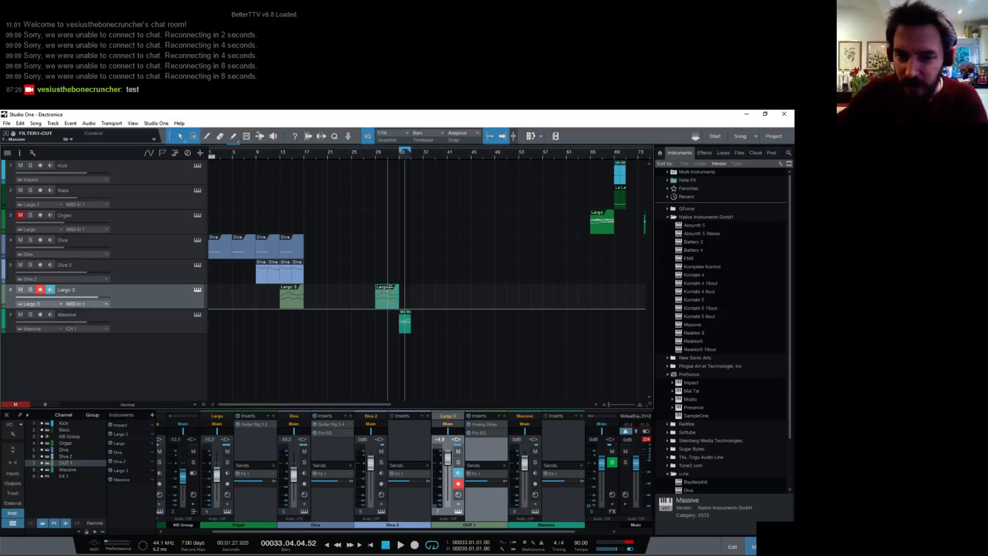
Examine the notes at the end of the copied Largo 3 clip, up to bar 33.
double_click(391, 302)
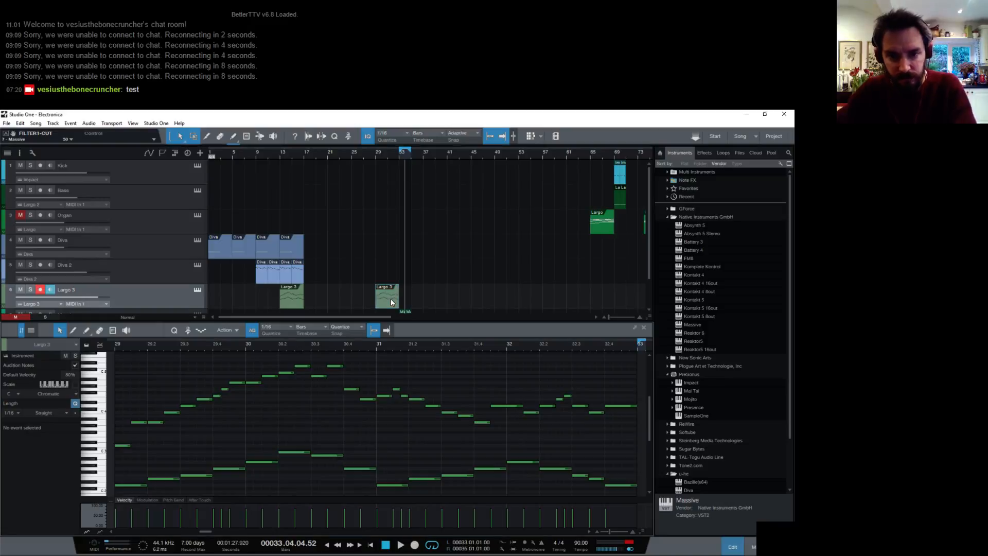
drag(560, 346, 435, 347)
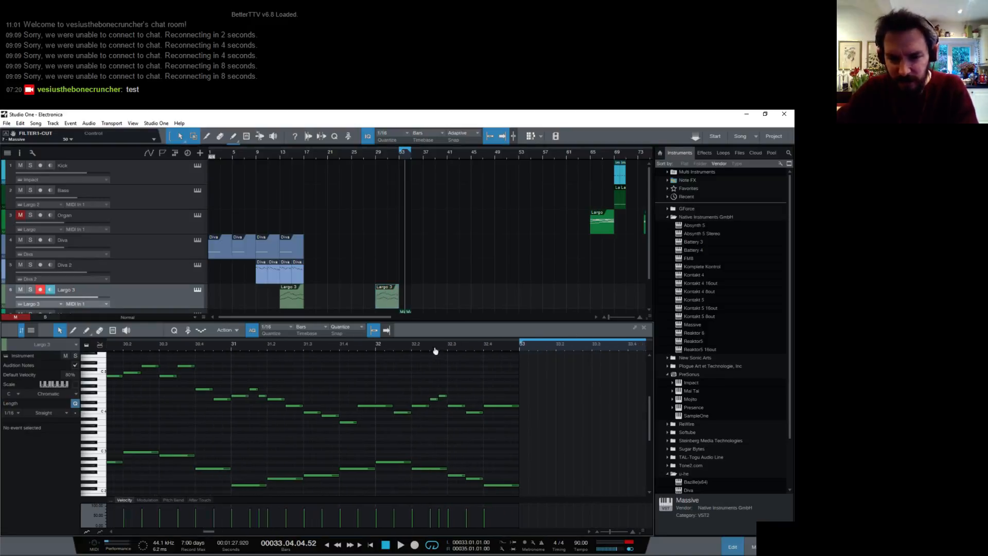
click(104, 487)
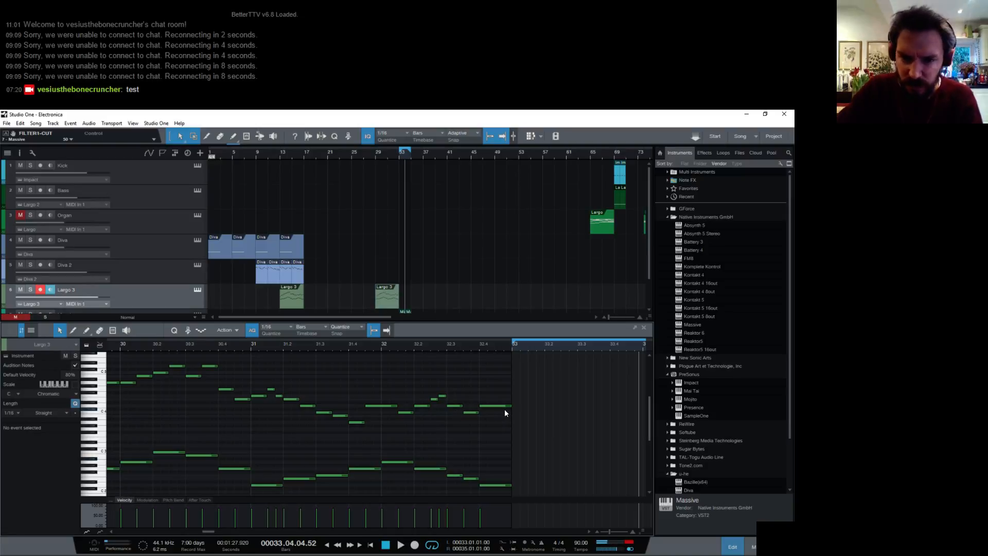
key(F3)
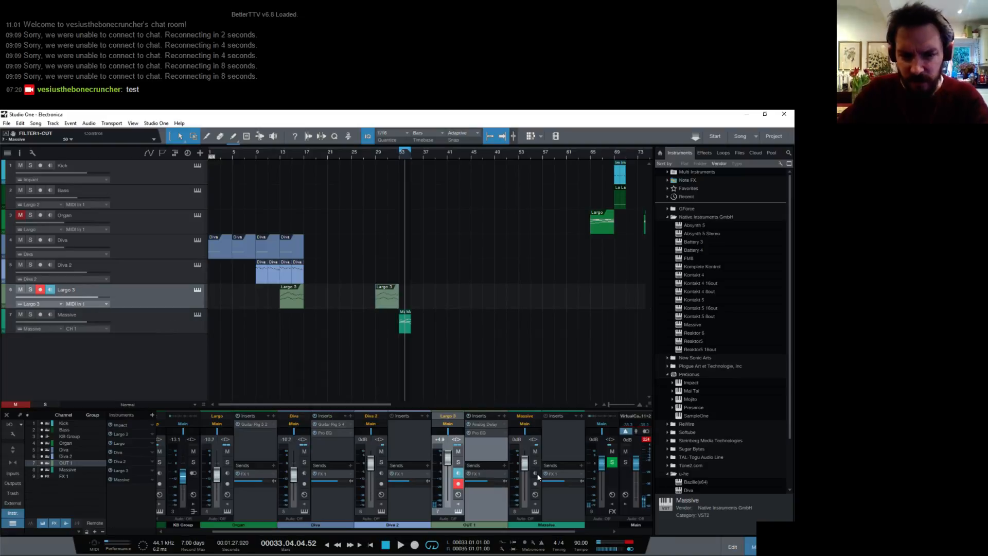
Remove the Analog Delay insert from the Largo 3 channel and check the Largo instrument's Effects page.
right_click(492, 427)
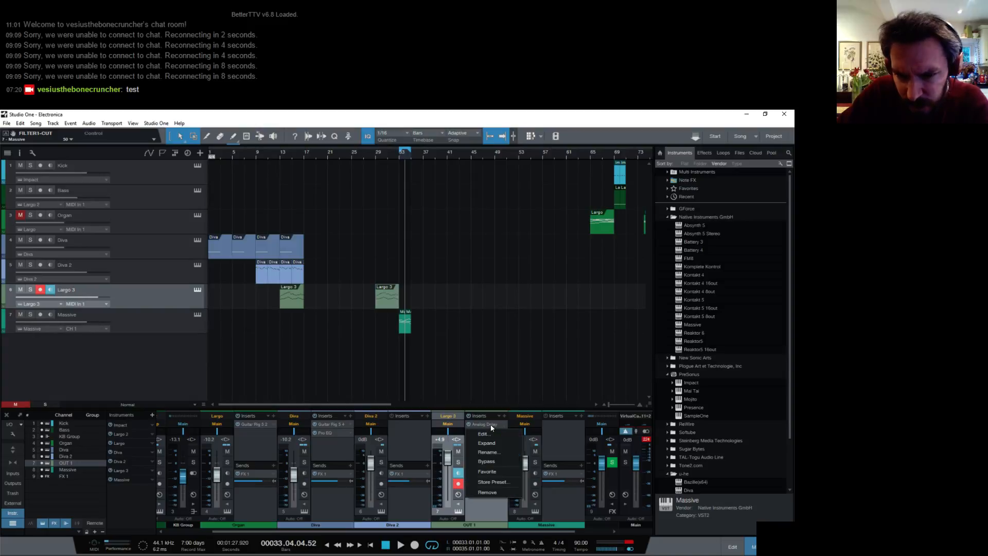
click(494, 492)
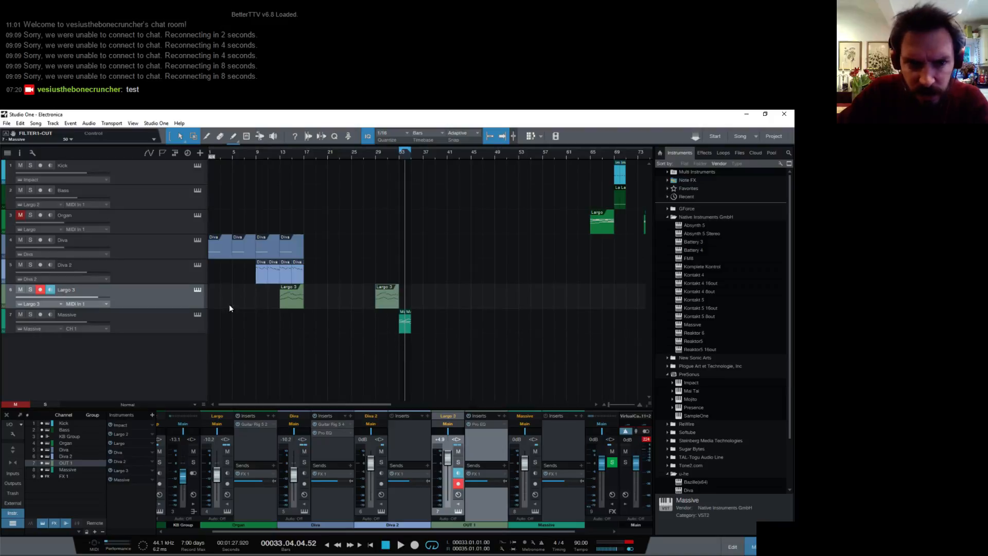
click(197, 291)
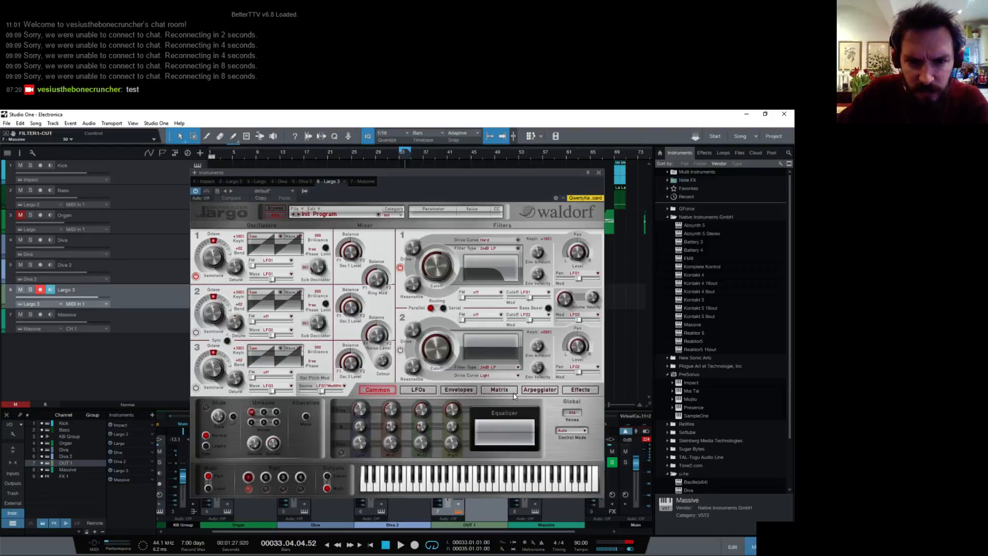
click(574, 389)
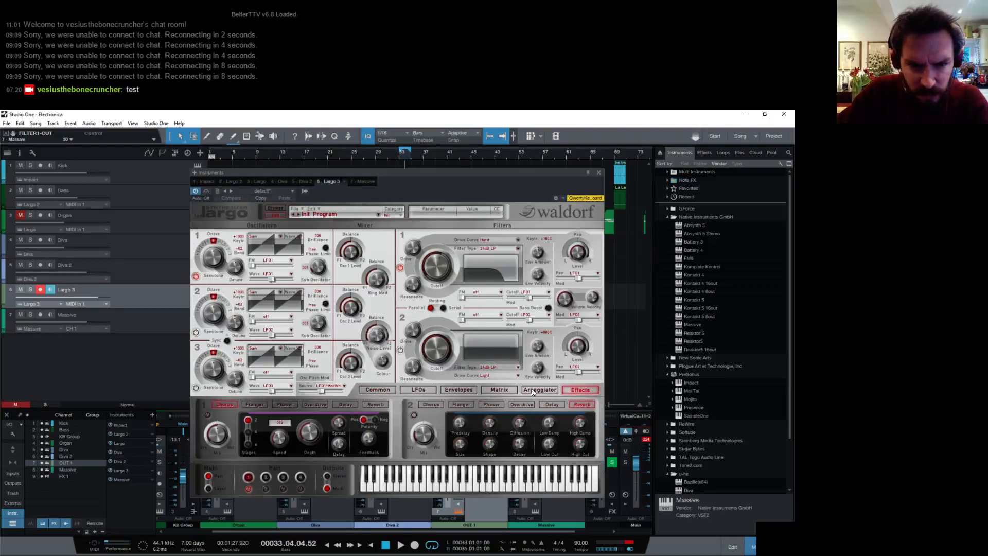
click(598, 173)
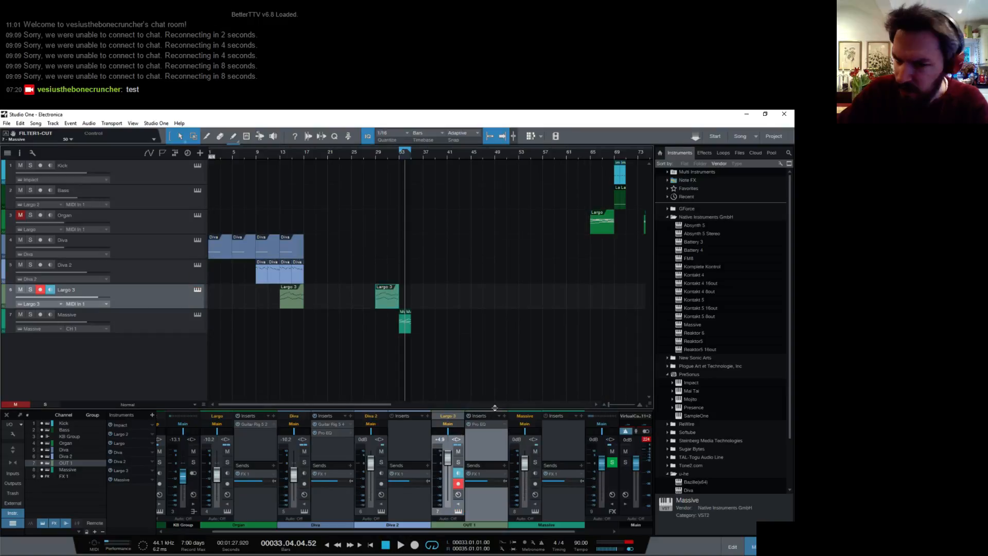
Insert Guitar Rig 5 on the Largo 3 channel and add a Delay Man component to its rack.
click(506, 416)
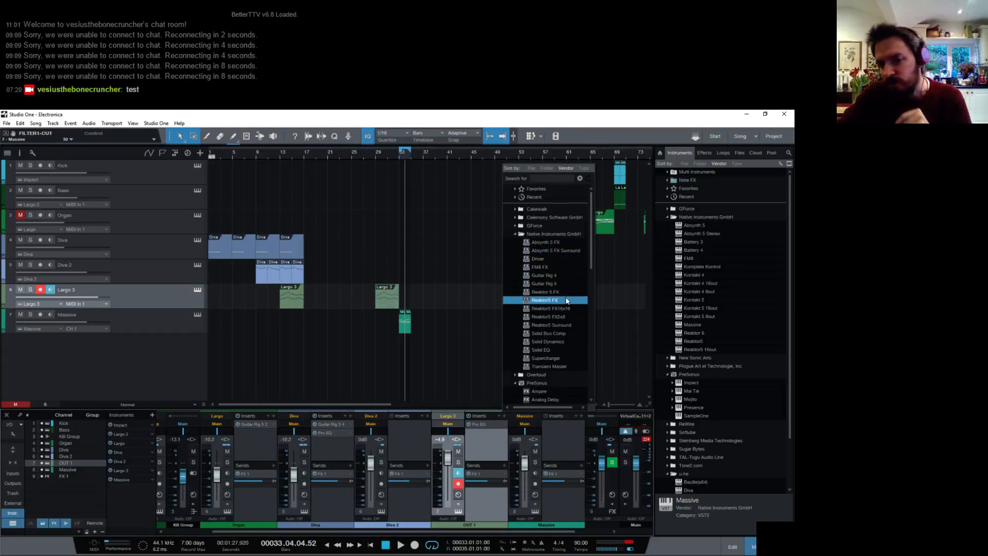
scroll(561, 295, down, 2)
click(555, 235)
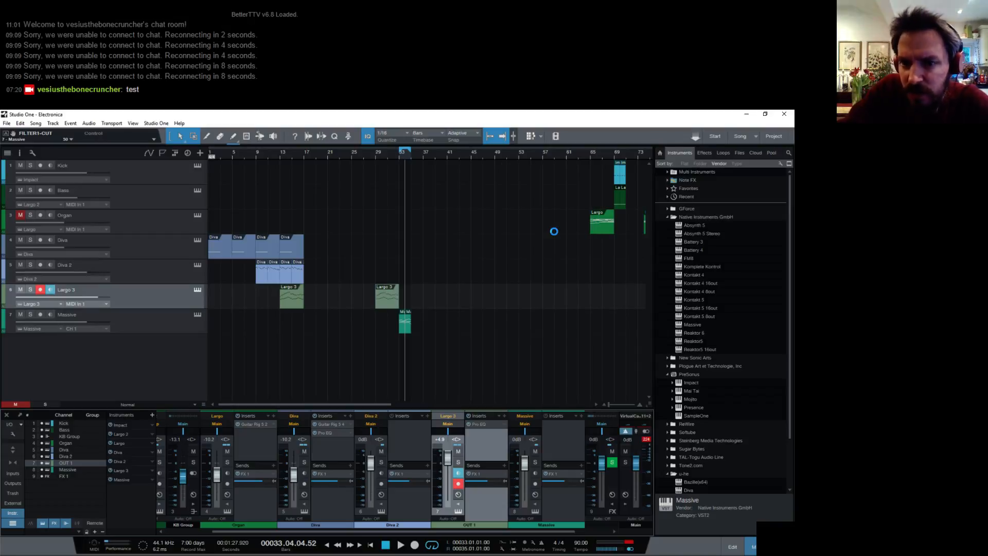
click(314, 203)
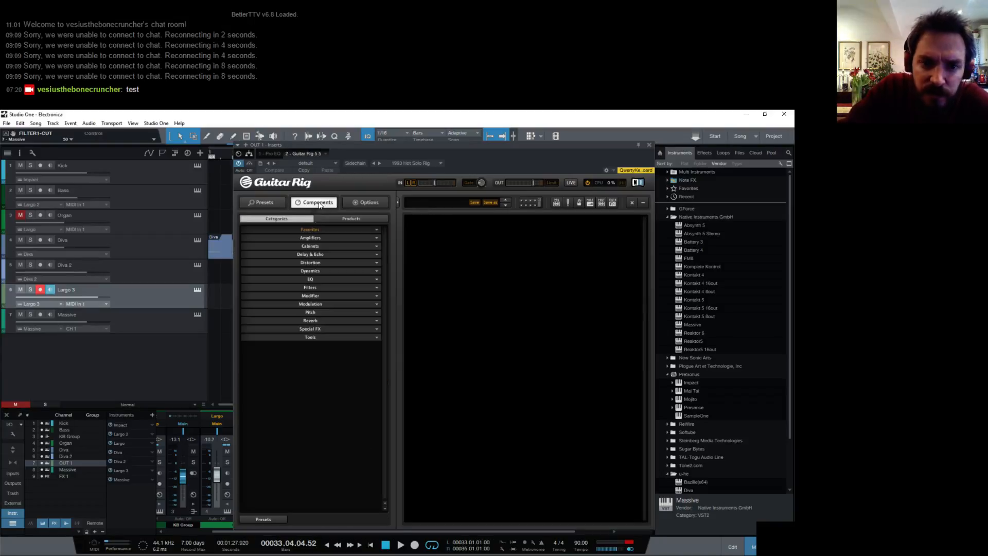
click(348, 254)
drag(308, 275, 474, 277)
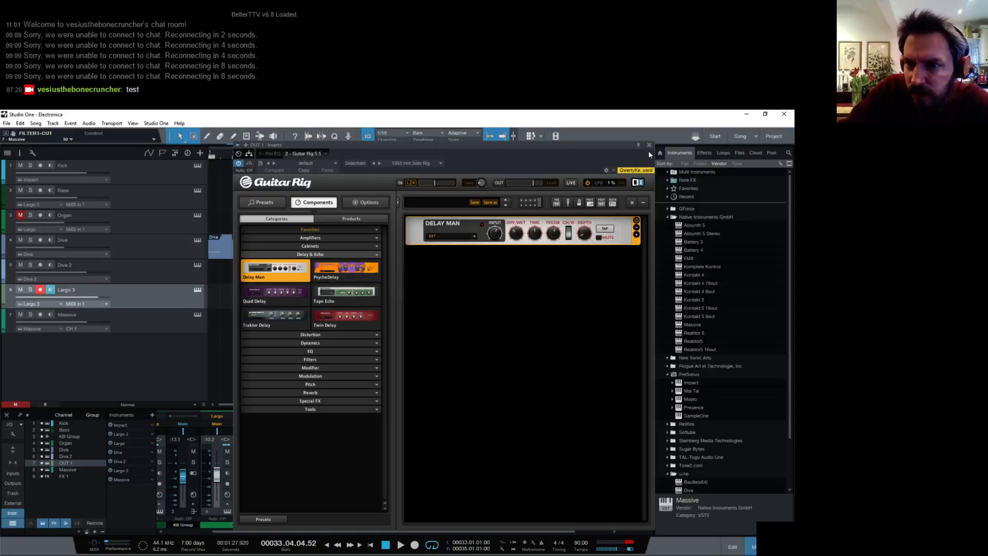
click(649, 145)
Play from bar 29 and set the treble of the Largo 3 channel's Delay Man to 1.84.
click(375, 154)
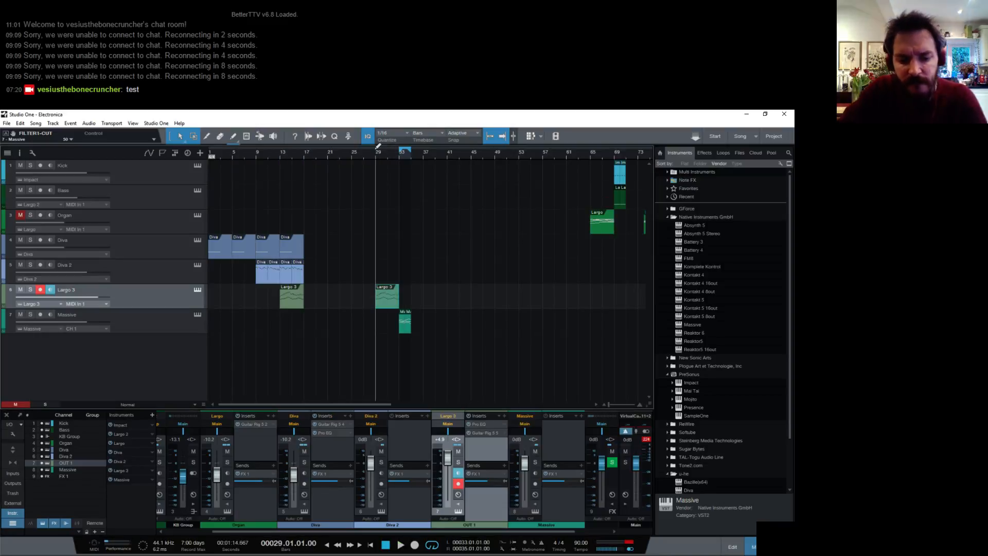
key(space)
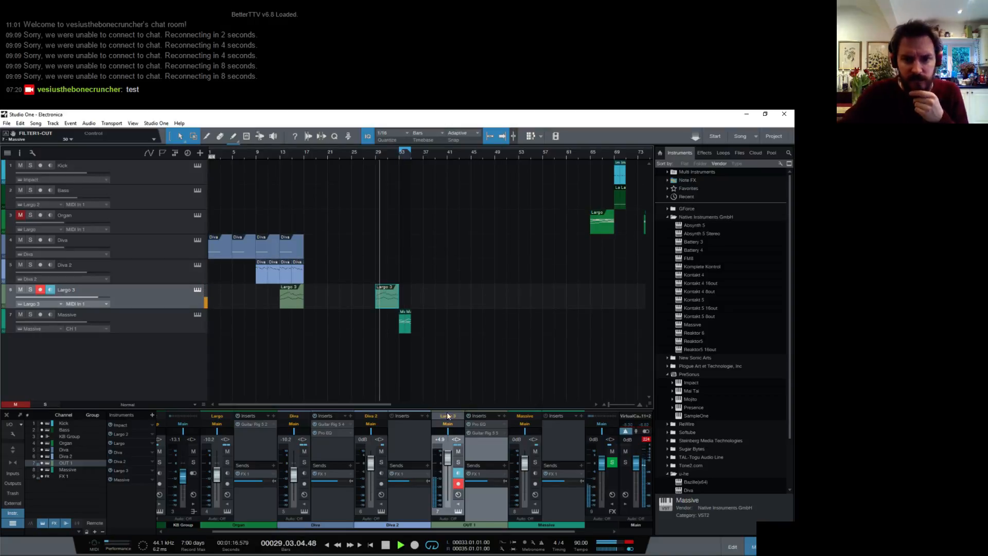
click(487, 432)
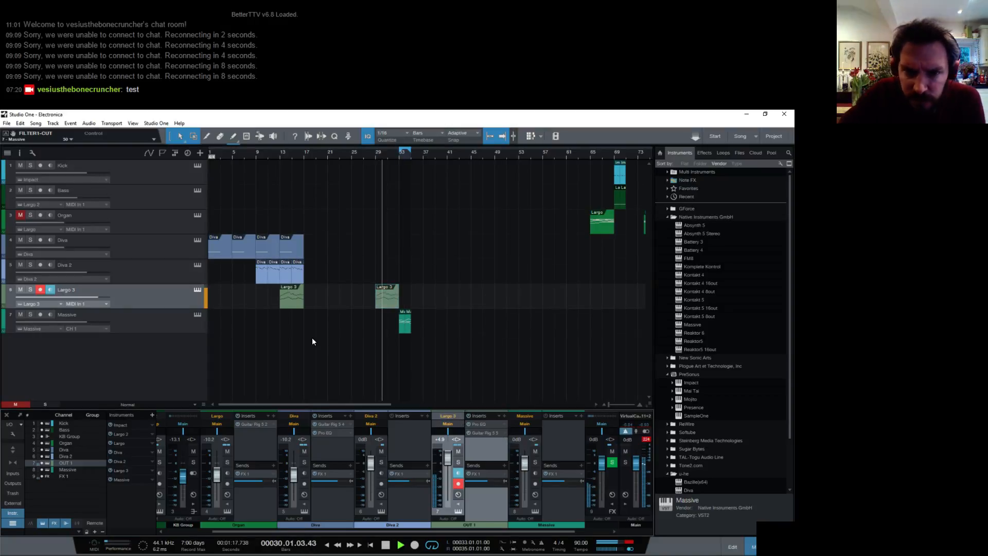
drag(552, 234, 600, 269)
click(636, 235)
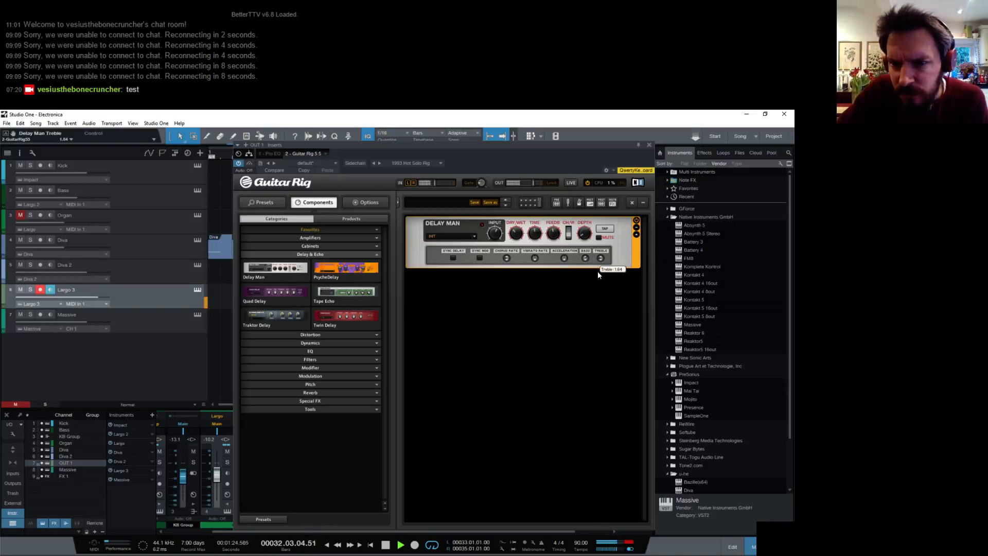
click(649, 145)
key(space)
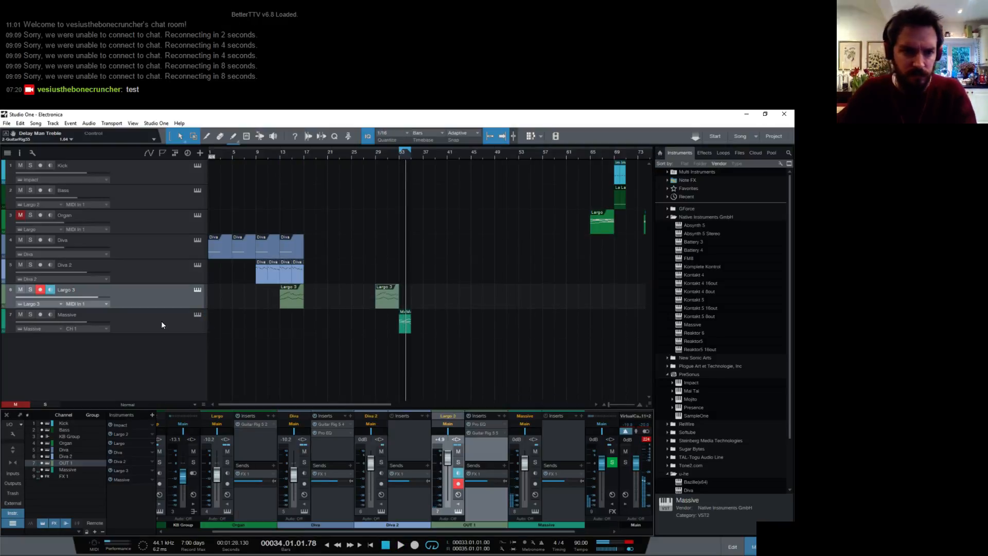
Insert Guitar Rig 5 on the Massive channel and add a Delay Man component to its rack.
click(162, 329)
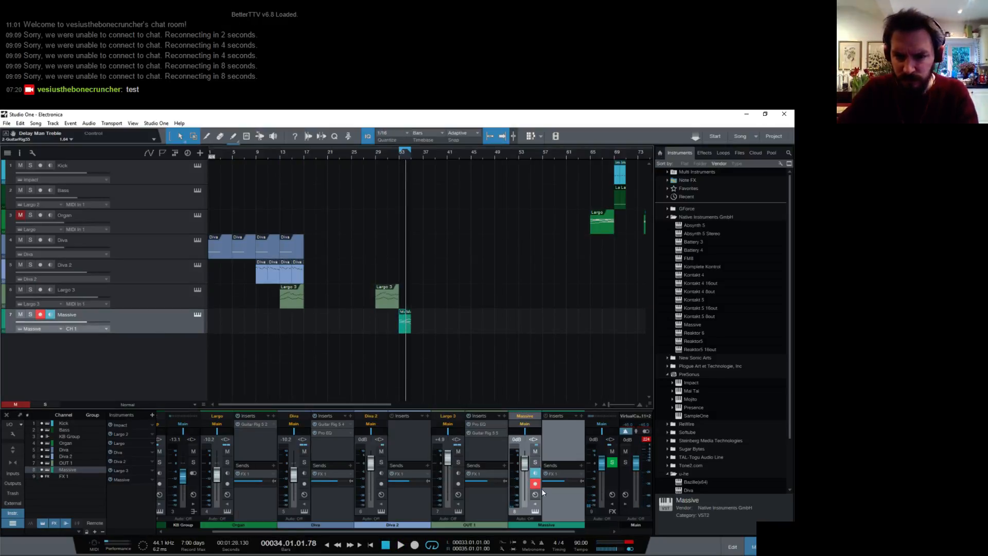
click(581, 416)
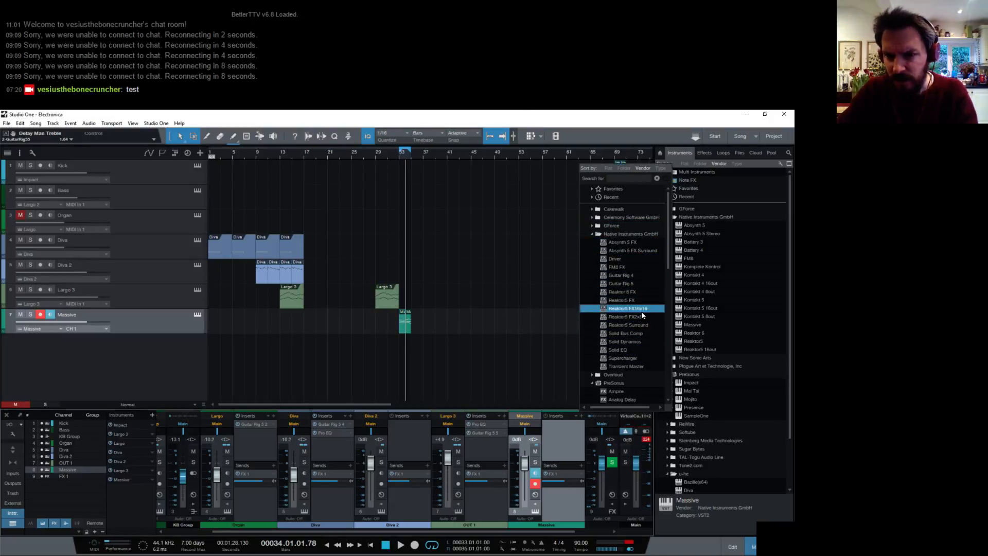
click(635, 283)
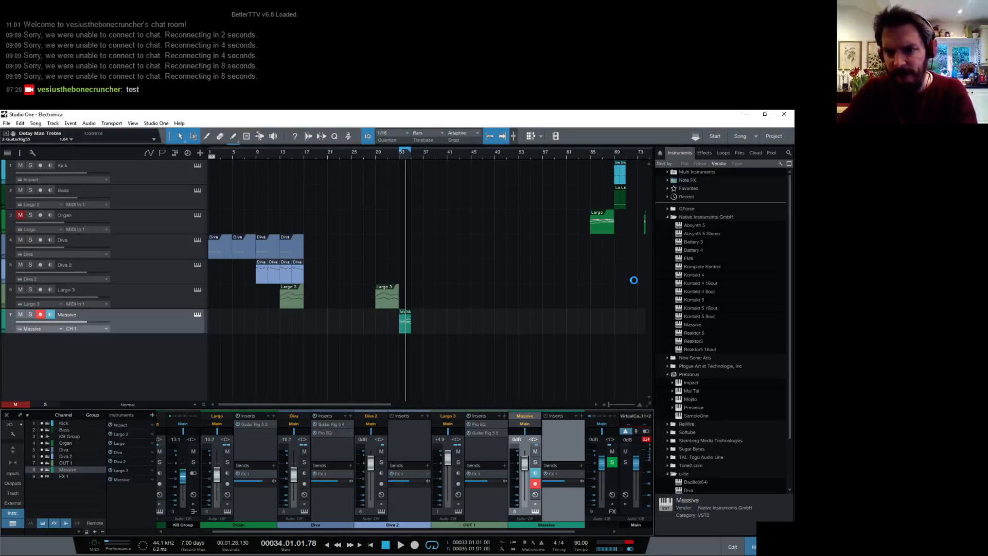
click(314, 202)
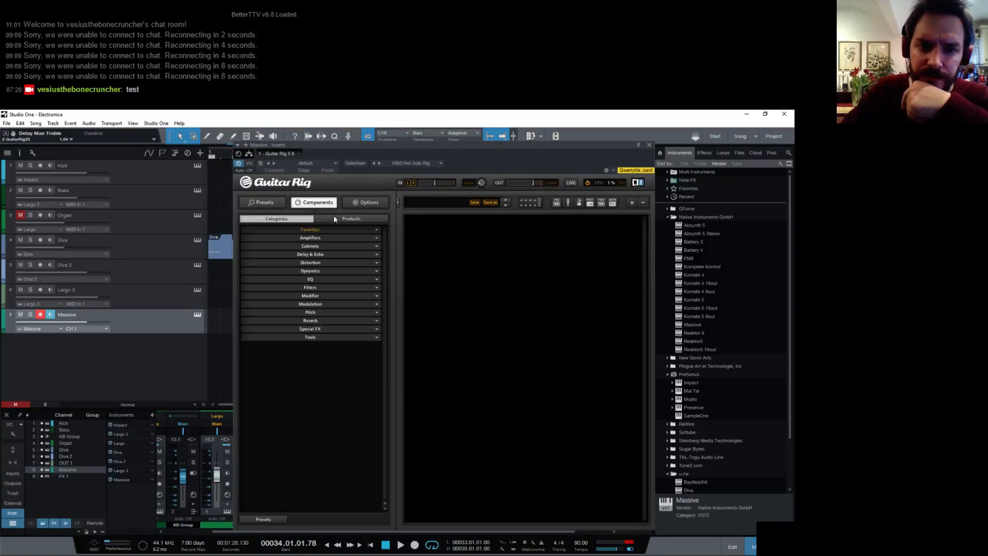
click(336, 254)
double_click(289, 277)
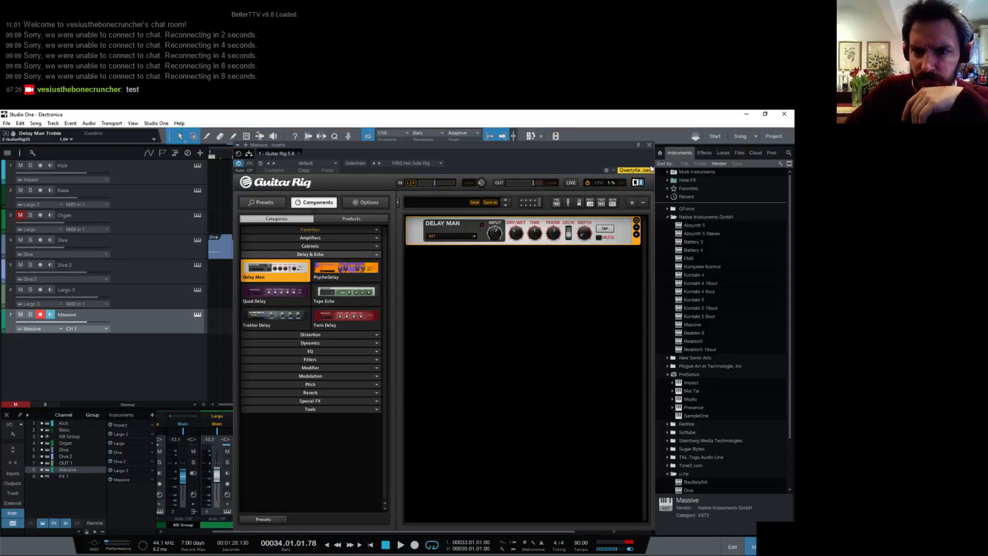
click(649, 145)
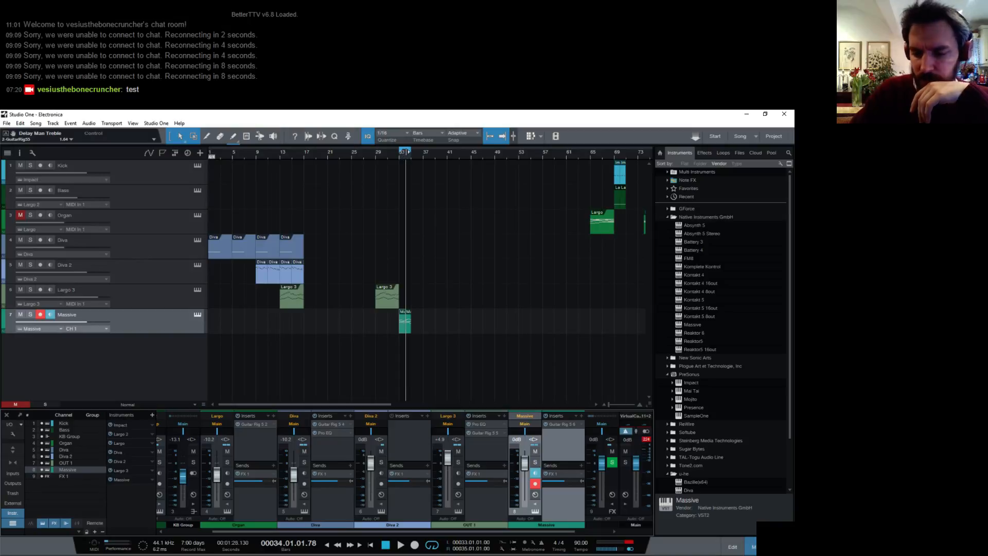
Play the loop and turn on Sync Delay in the Massive channel's Delay Man component.
key(space)
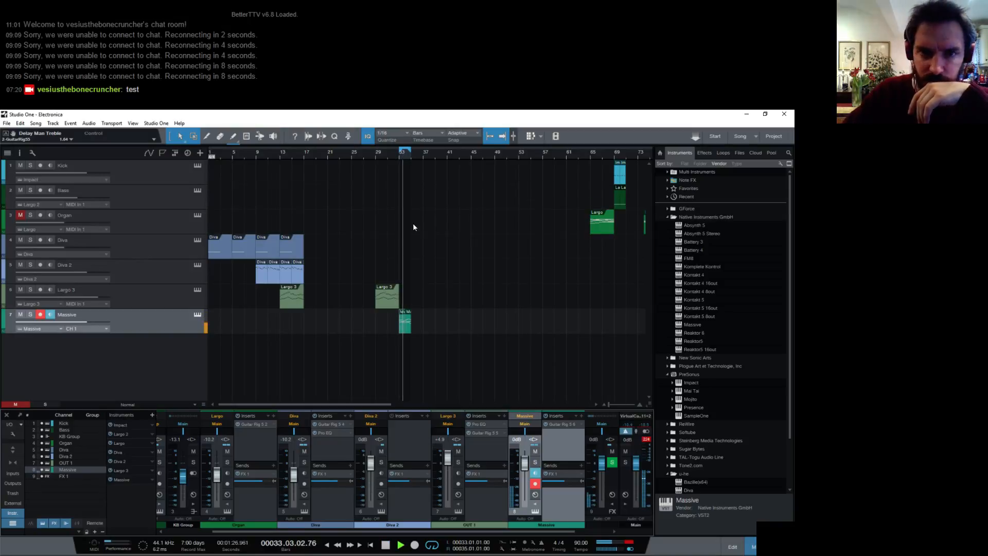
right_click(579, 429)
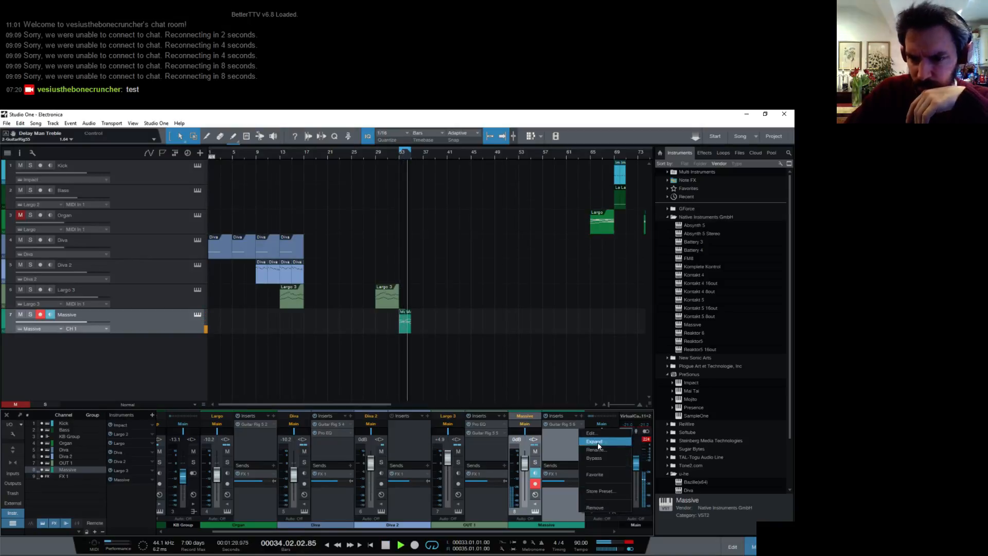
click(566, 428)
double_click(565, 427)
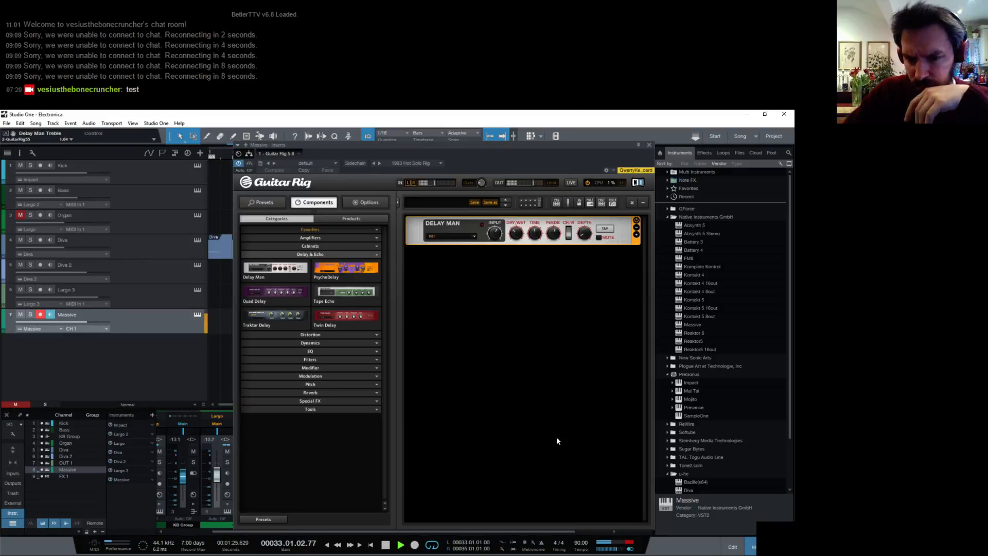
mouse_move(536, 232)
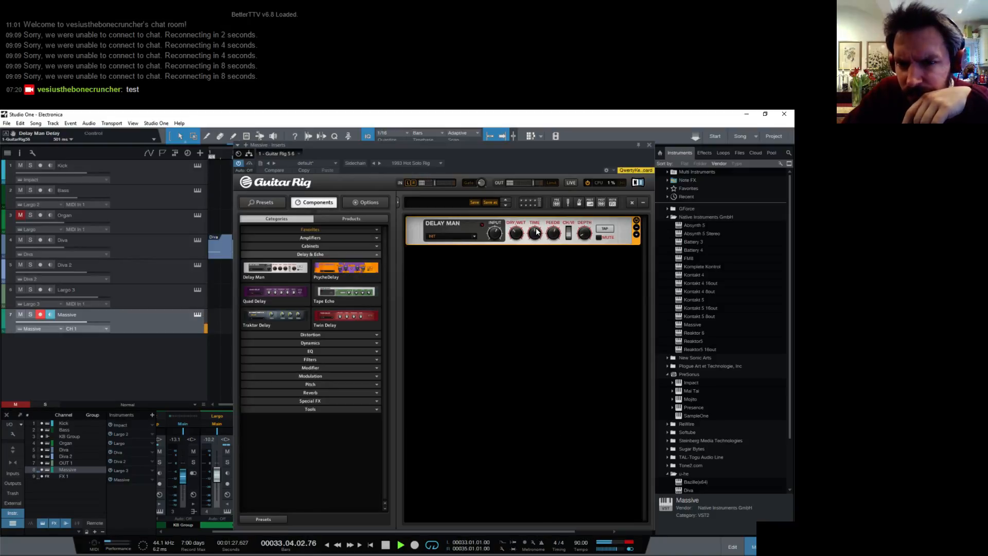
click(636, 234)
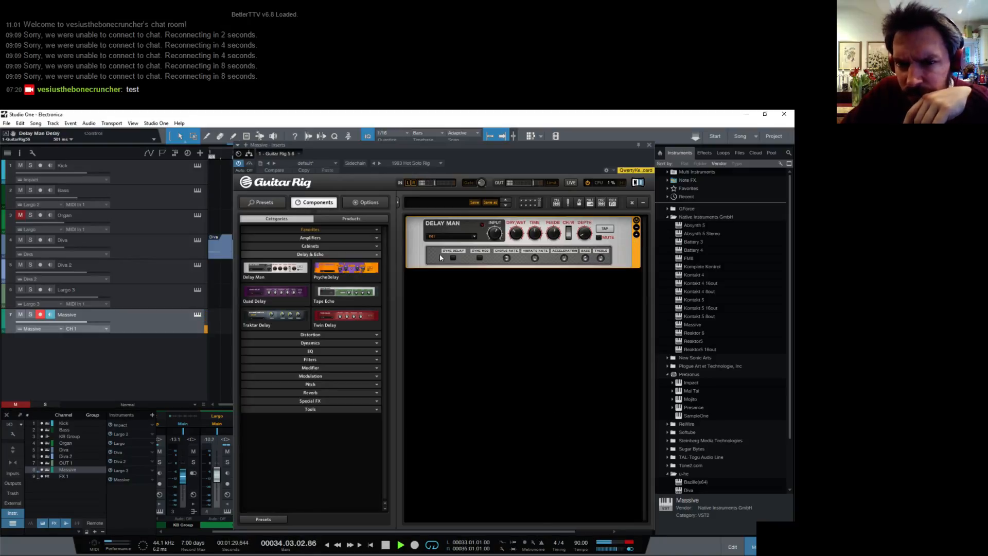
click(453, 258)
Adjust the synced delay time of the Massive channel's Delay Man and set its treble to 3.52.
mouse_move(534, 233)
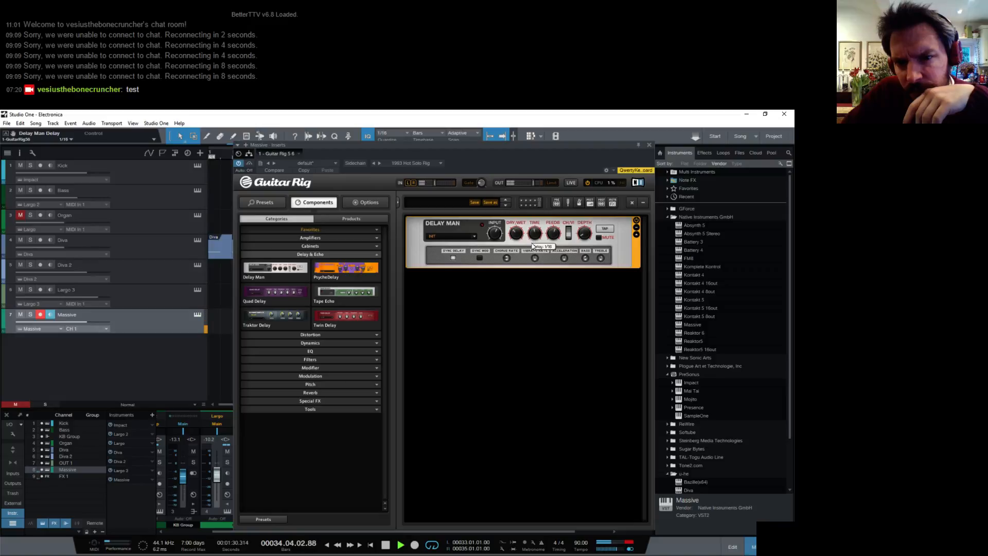
drag(533, 243, 533, 238)
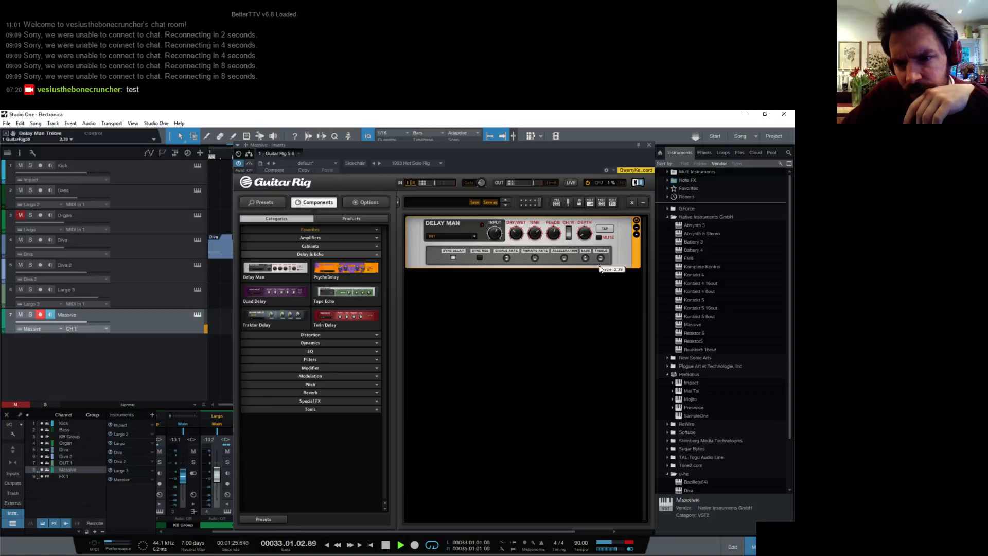
click(637, 234)
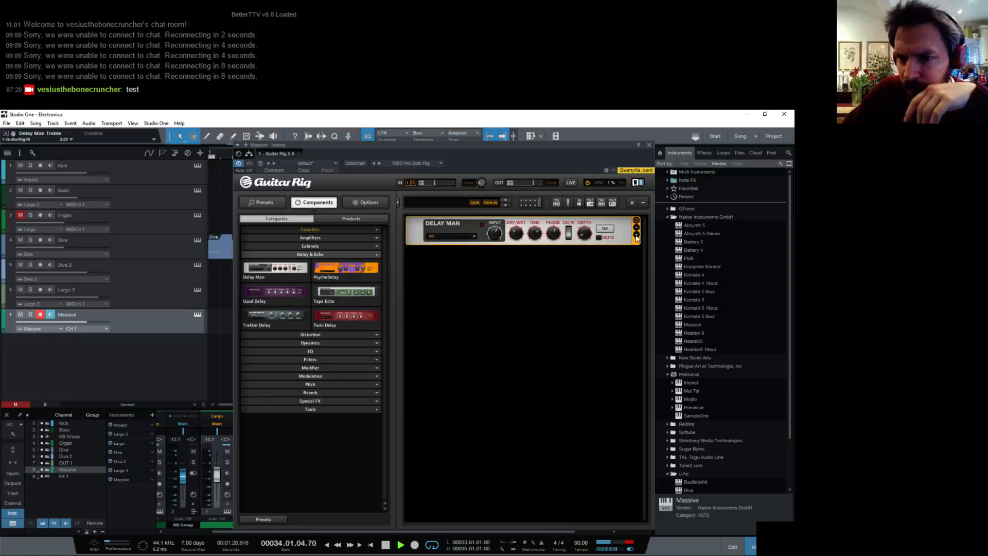
click(648, 145)
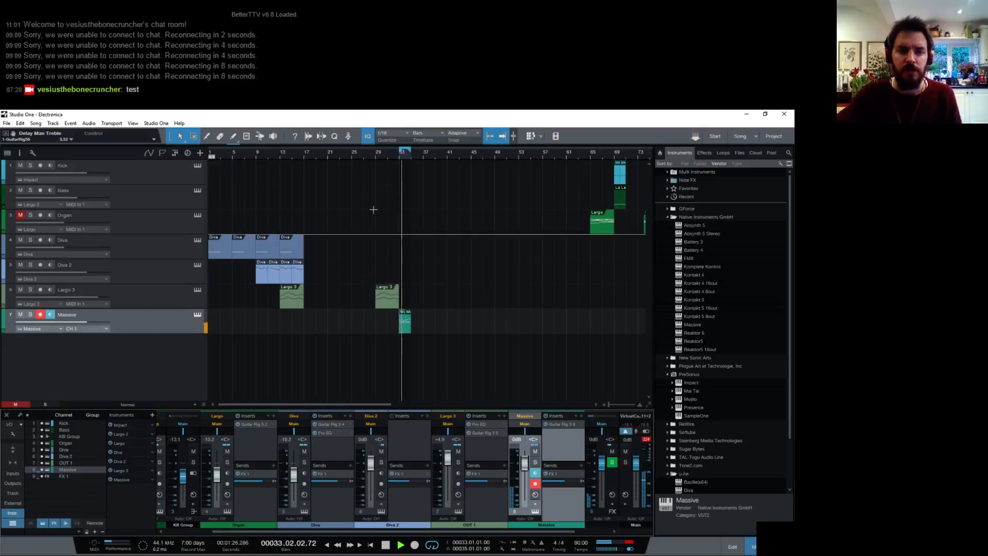
Stop playback, return to bar 29 and open the Largo 3 clip there for note editing.
key(space)
click(374, 150)
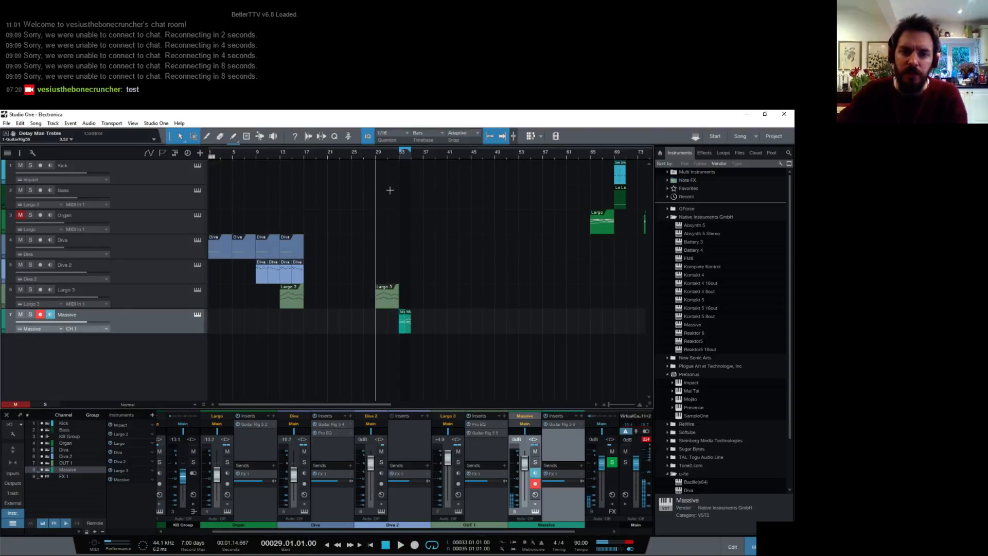
double_click(388, 306)
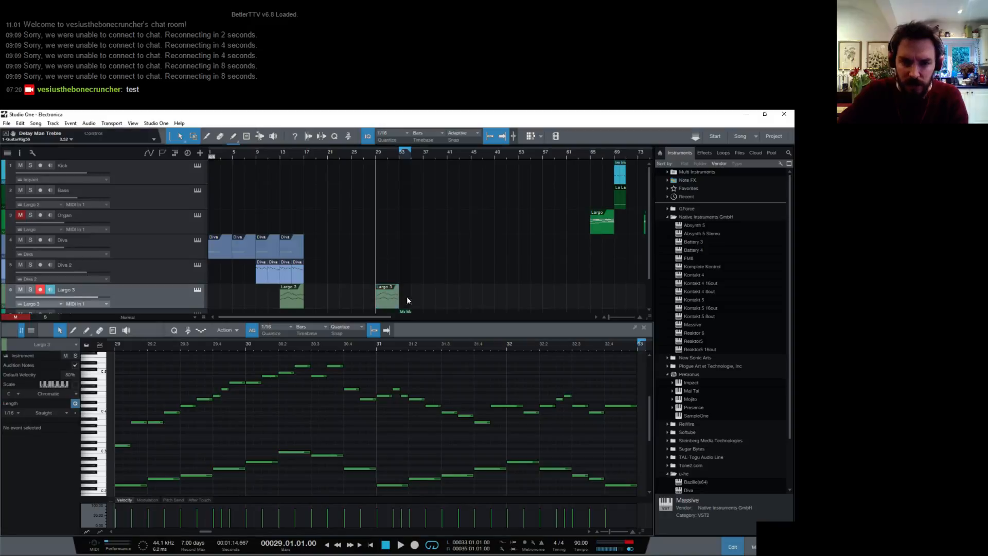
drag(237, 342, 172, 347)
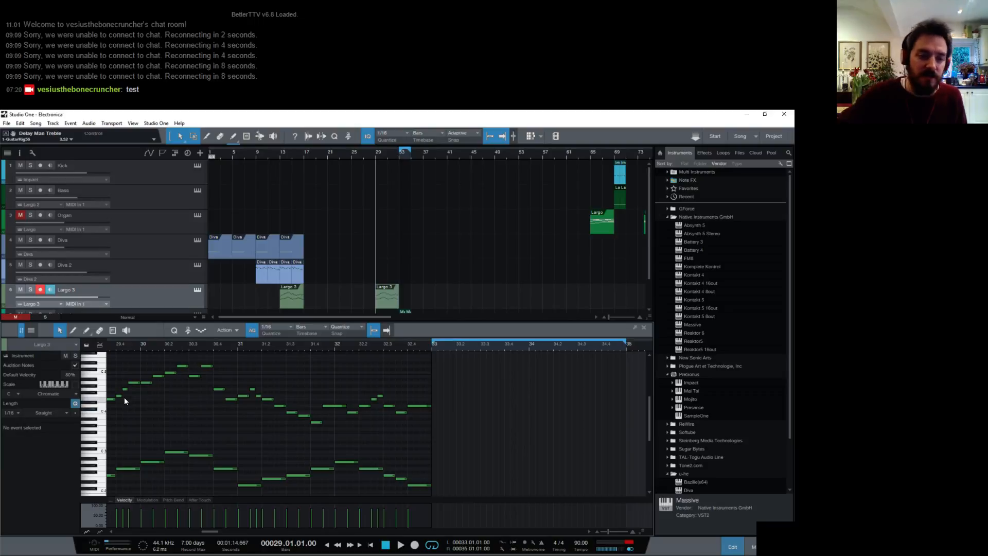
Examine the pitches of the Largo 3 clip's bass and melody notes around bars 31 and 32.
click(101, 407)
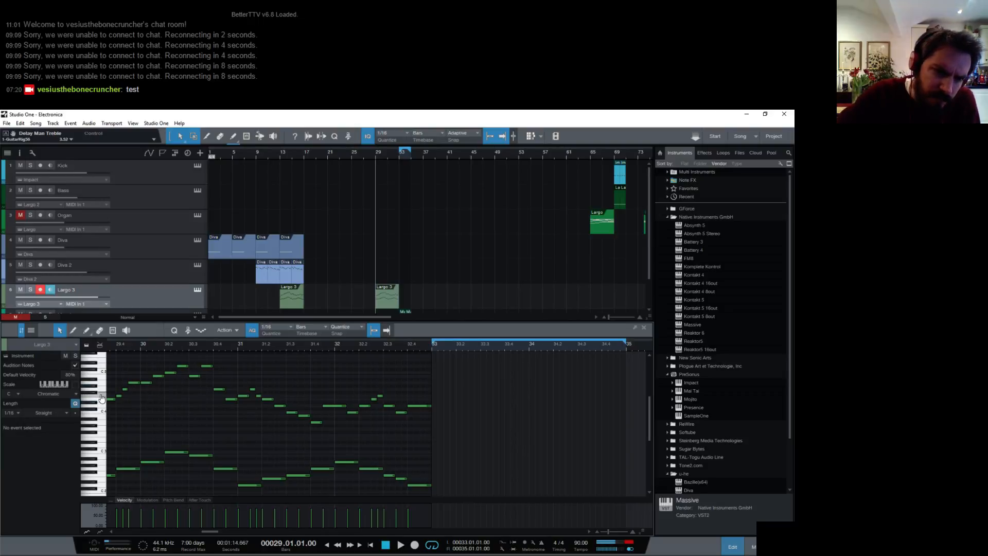
click(95, 388)
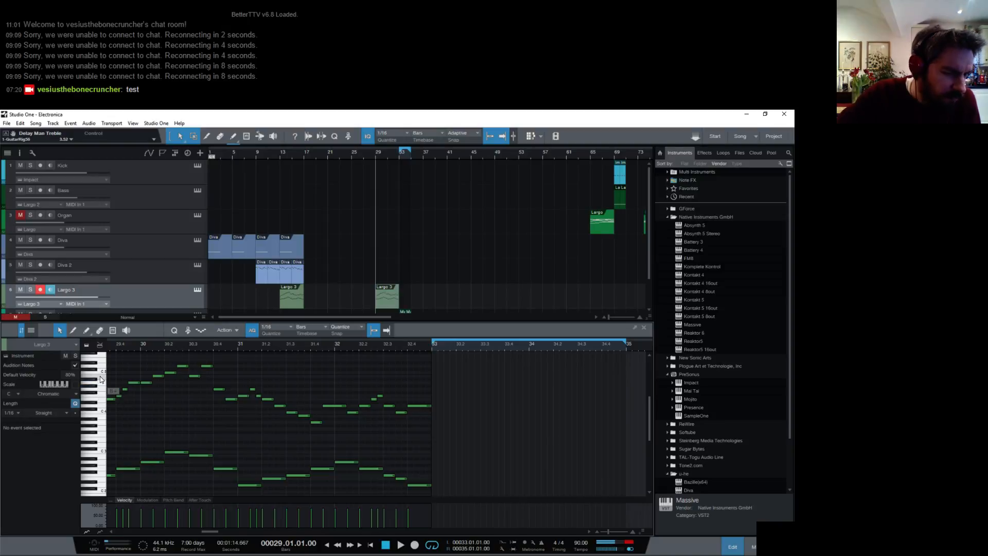
scroll(422, 403, down, 1)
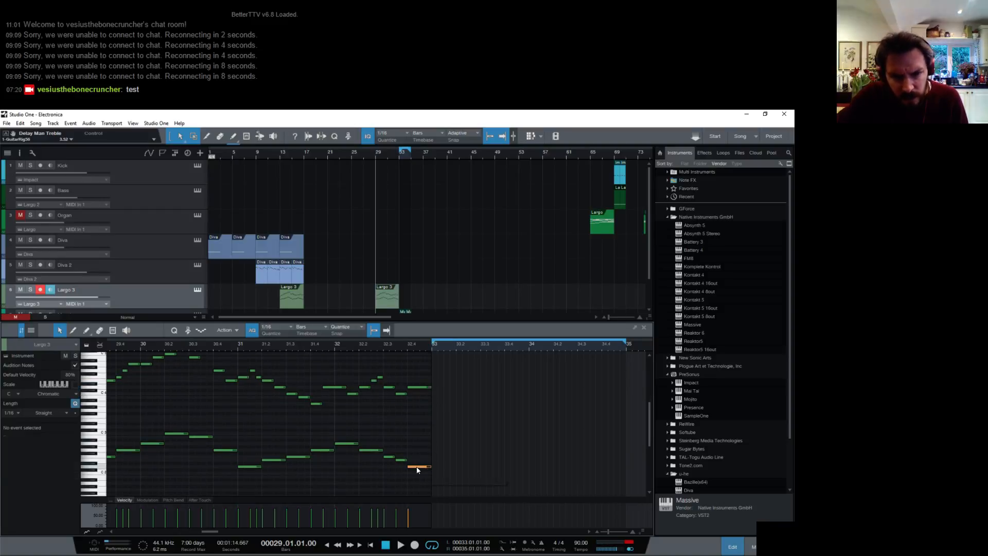
drag(418, 477, 344, 432)
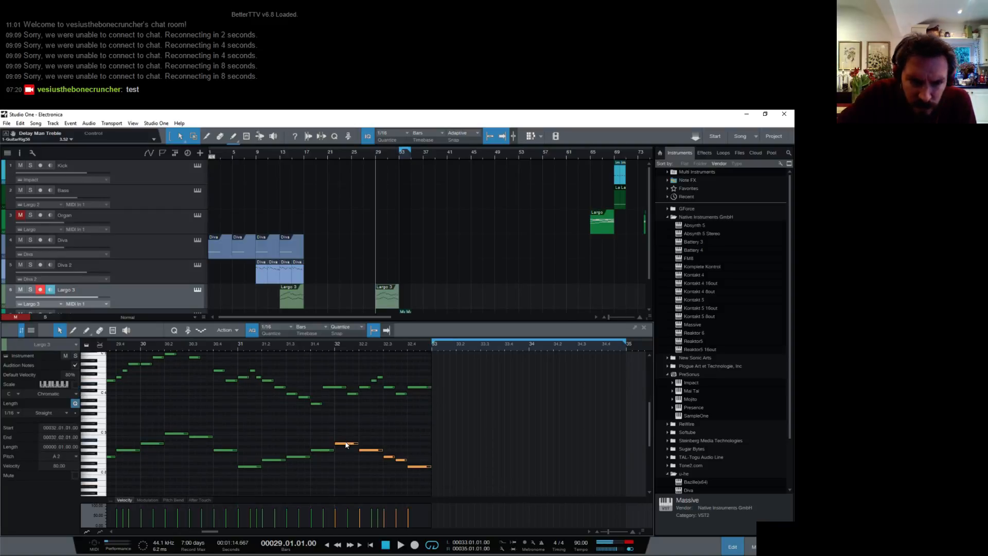
click(362, 474)
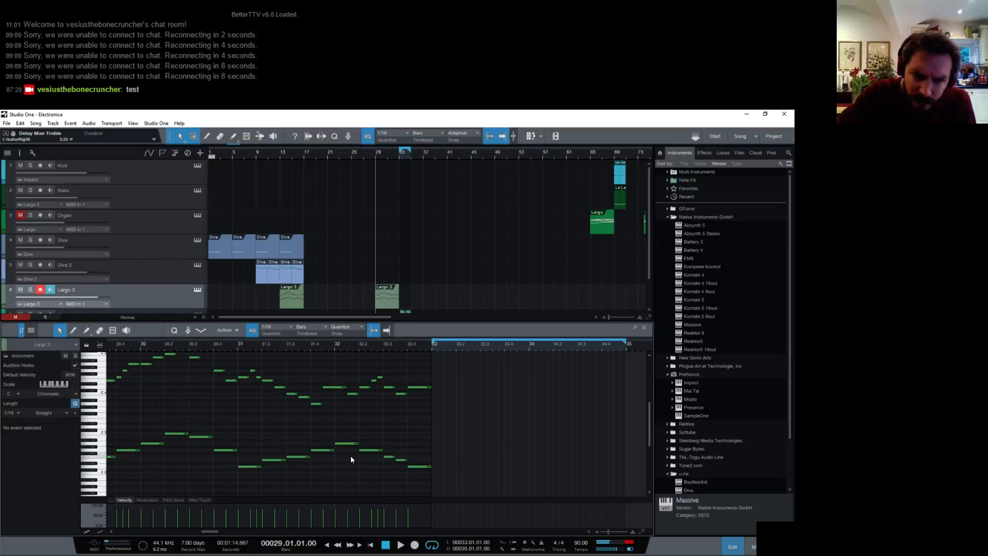
click(419, 466)
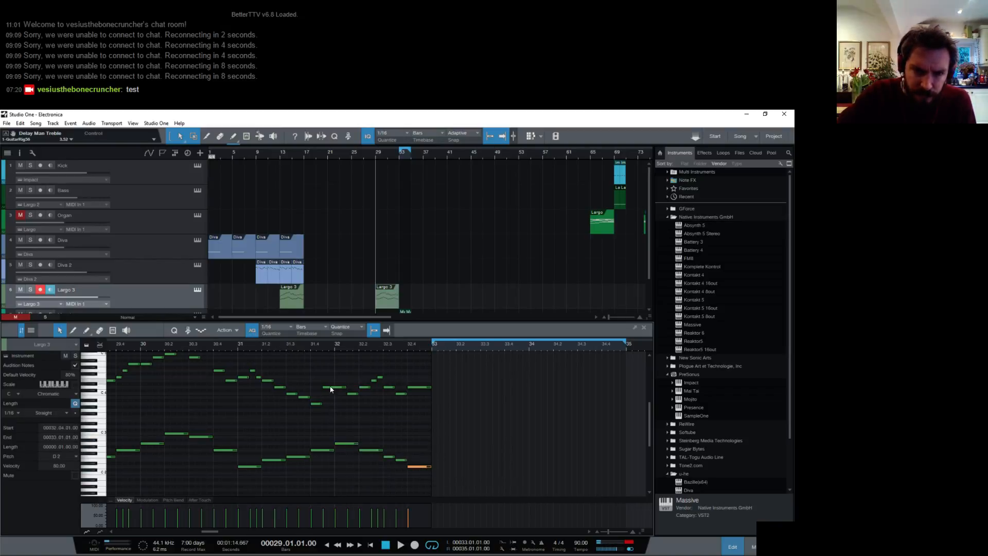
Solo Largo 3, extend the loop range to start at bar 31 and play from there.
click(237, 345)
click(30, 290)
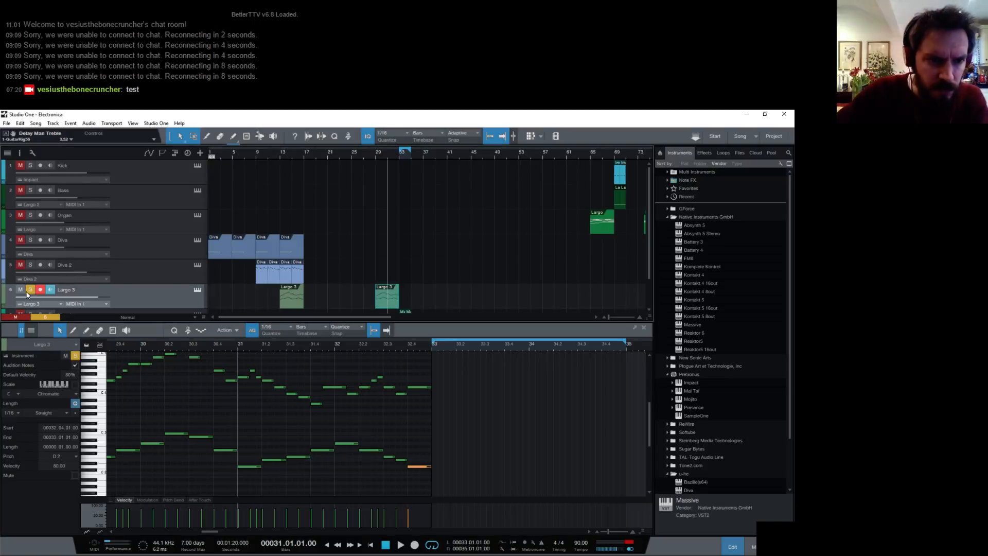
drag(401, 152, 384, 152)
key(space)
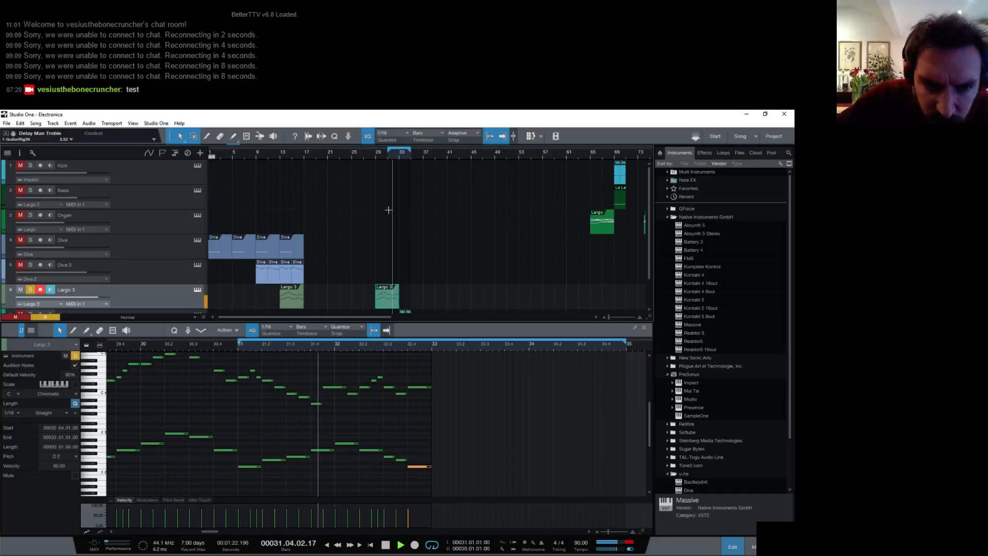
key(space)
In bar 32 of Largo 3, raise the melody note on beat 3 to G#4 and lower the first bass note to G#2.
click(335, 388)
click(346, 443)
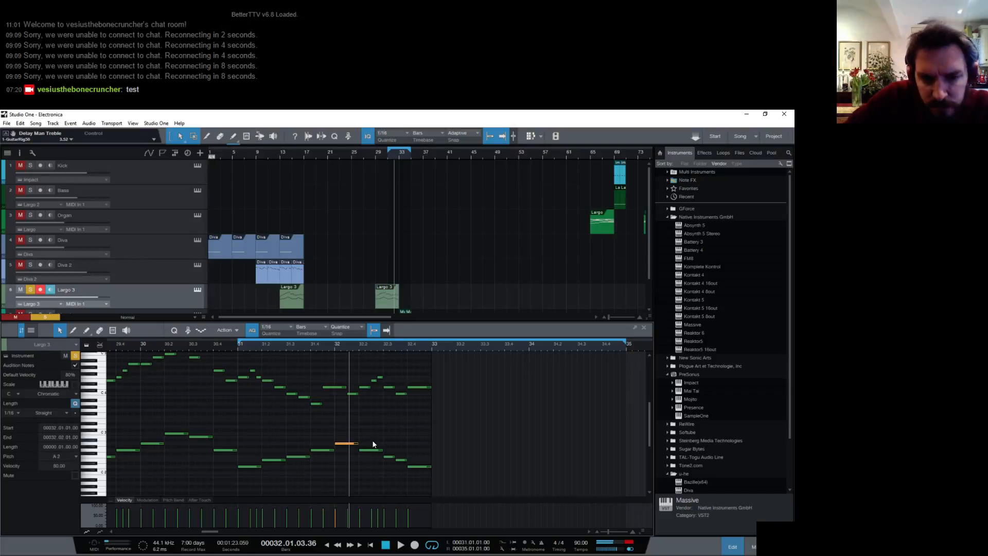
drag(390, 347, 366, 351)
click(291, 387)
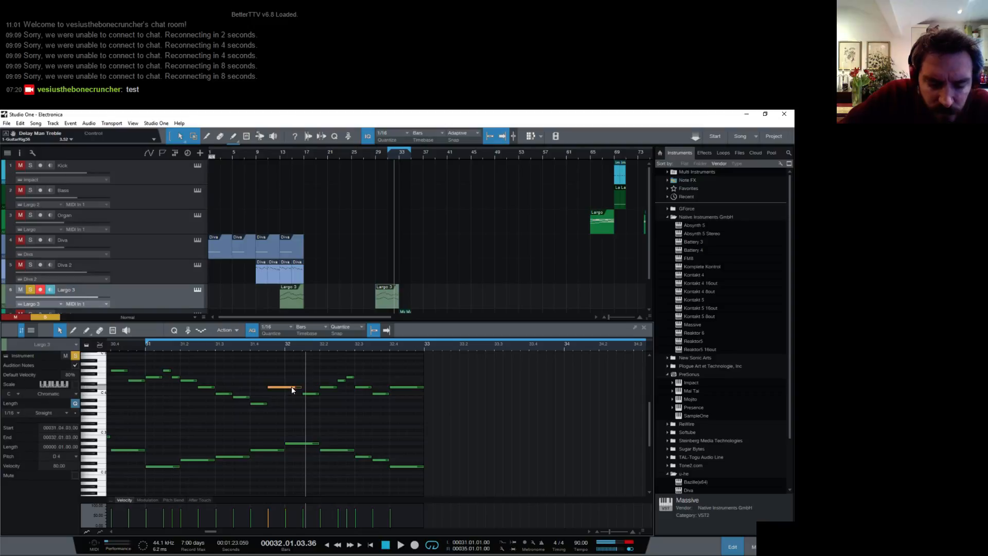
click(351, 377)
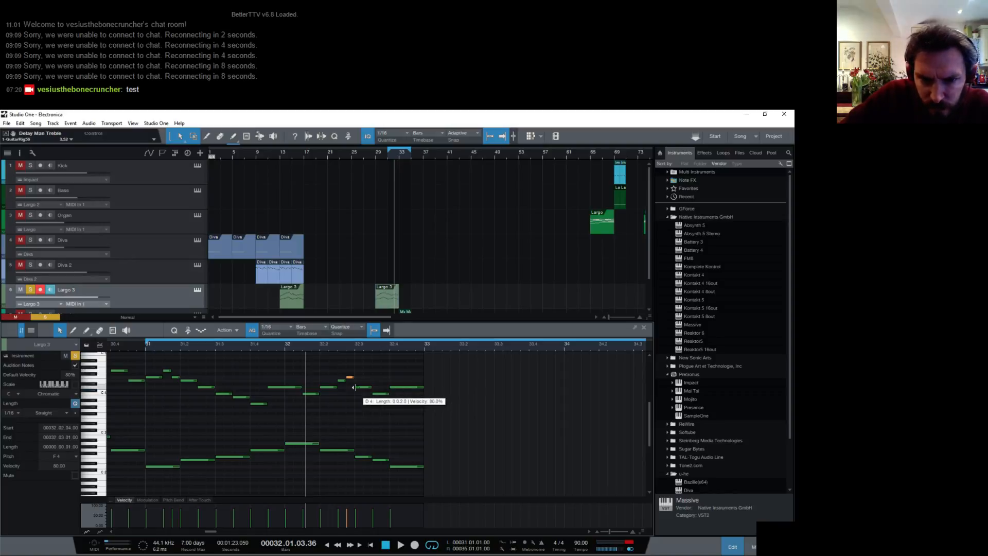
drag(363, 387, 369, 371)
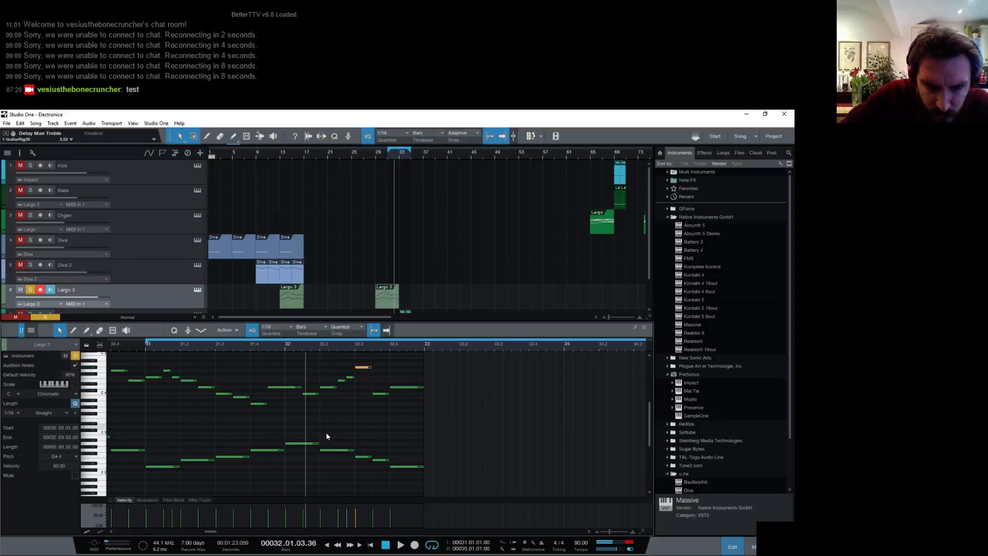
click(314, 443)
drag(315, 446, 315, 449)
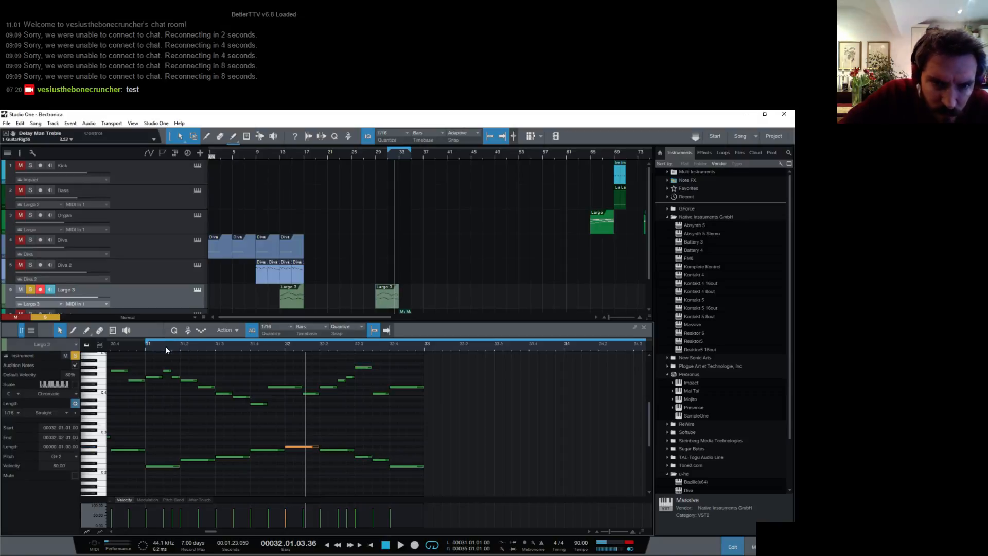
Check the pitches of bar 32's notes and lower the melody's C4 in the second half of beat 3 by one semitone.
click(313, 393)
click(328, 387)
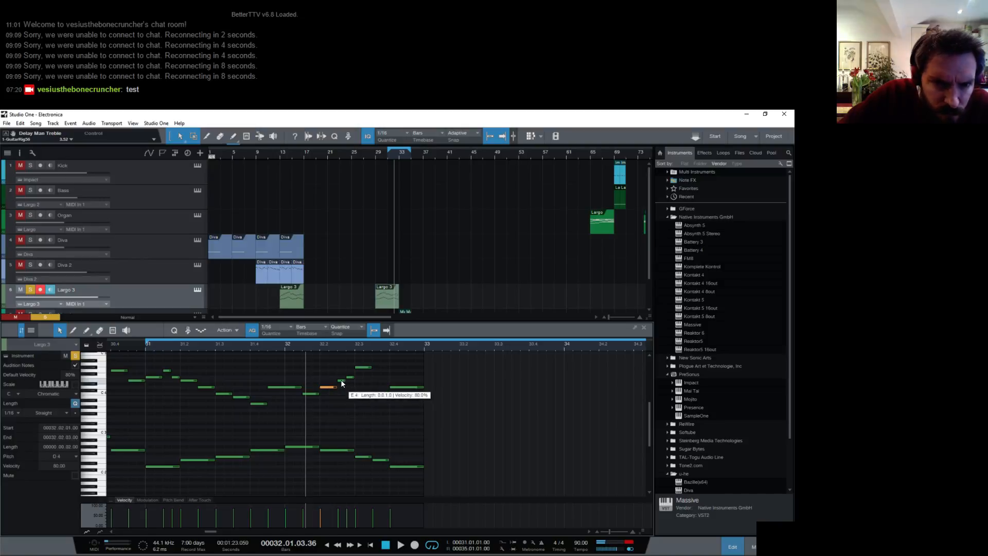
click(350, 378)
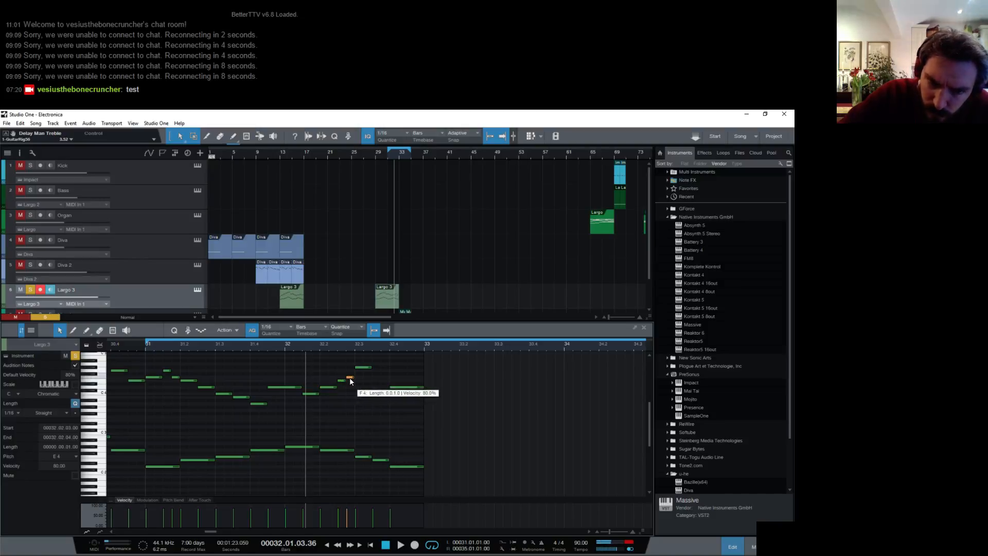
click(363, 368)
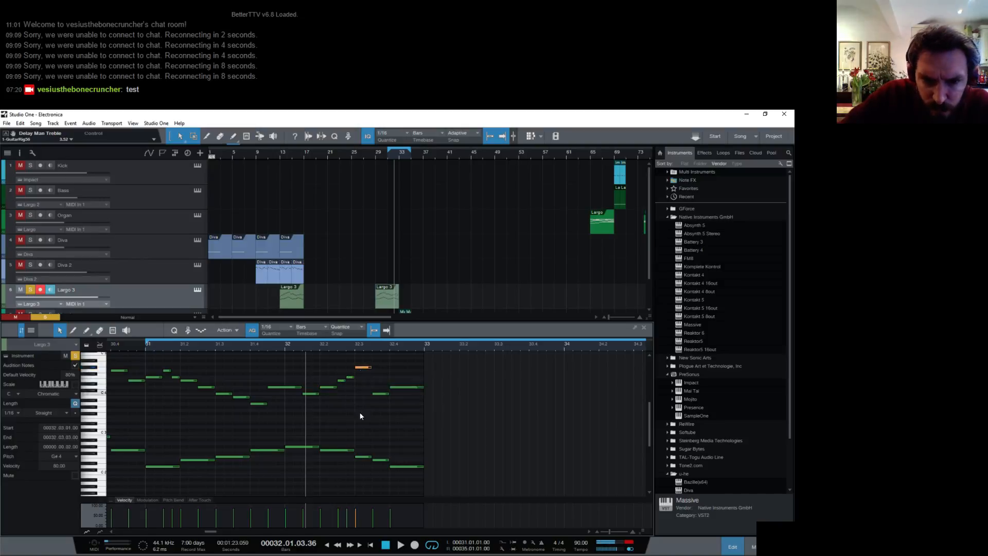
click(378, 392)
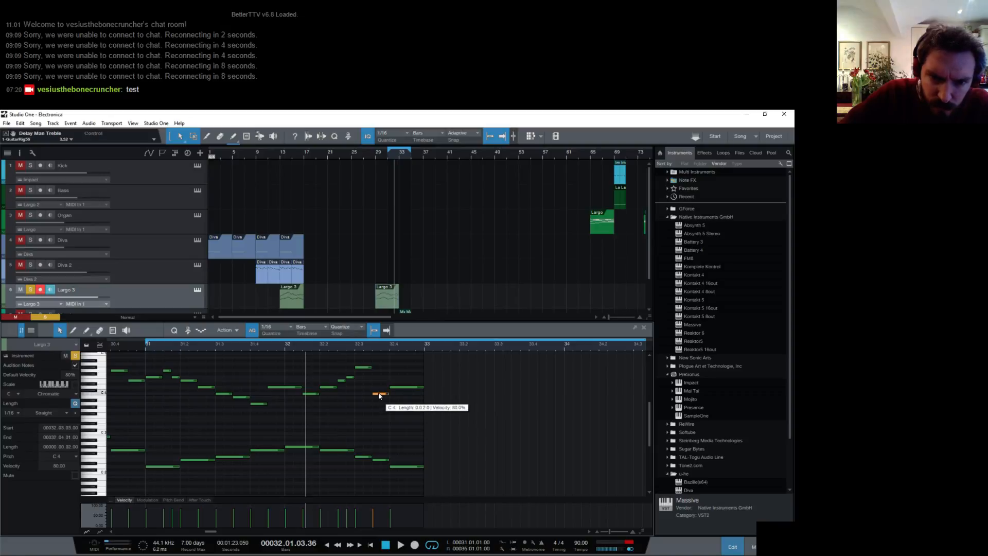
drag(380, 394, 379, 396)
click(401, 387)
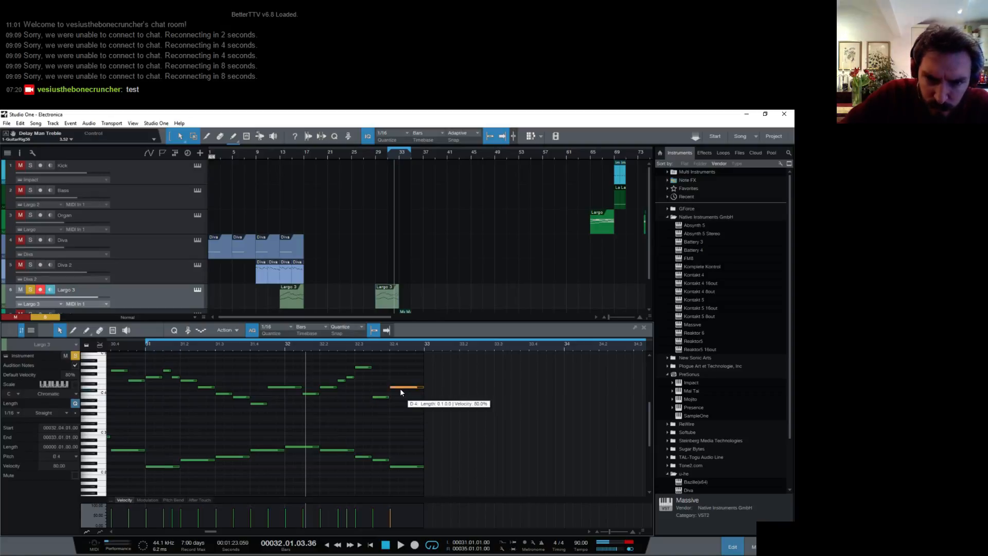
click(403, 467)
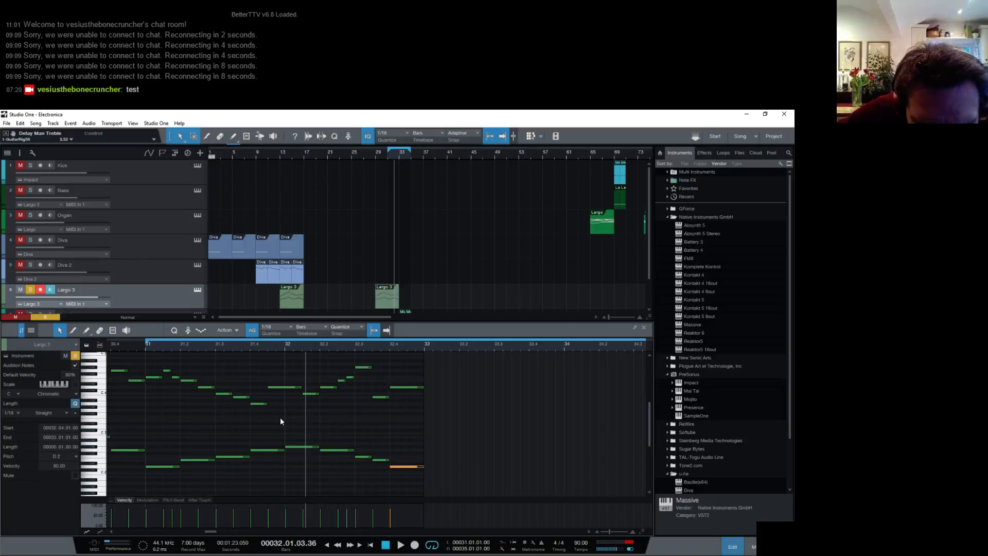
Play the edited bars, move bar 32's first bass note to D2 and its second to G#2, and return to bar 32.
key(space)
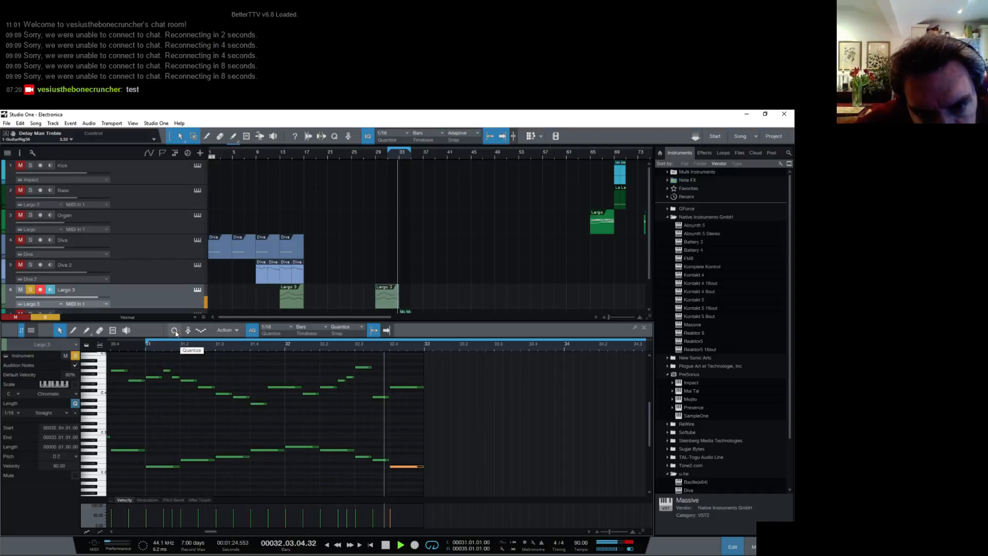
key(space)
click(296, 447)
key(Left)
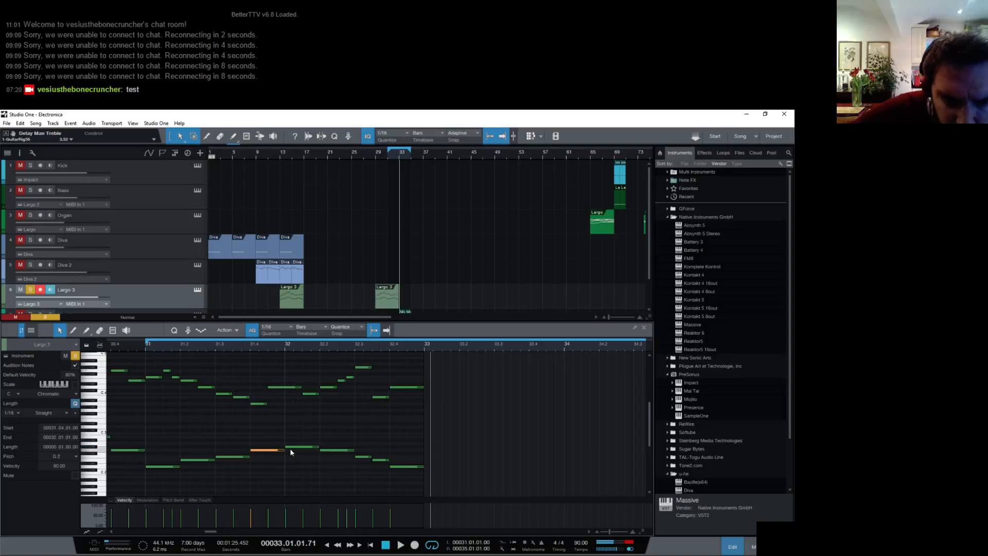
drag(300, 447, 337, 452)
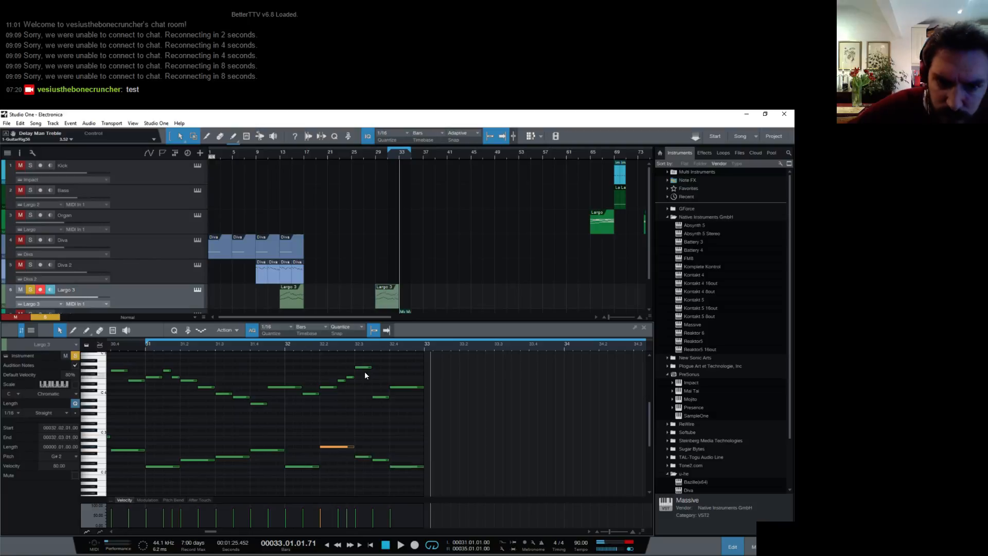
click(285, 344)
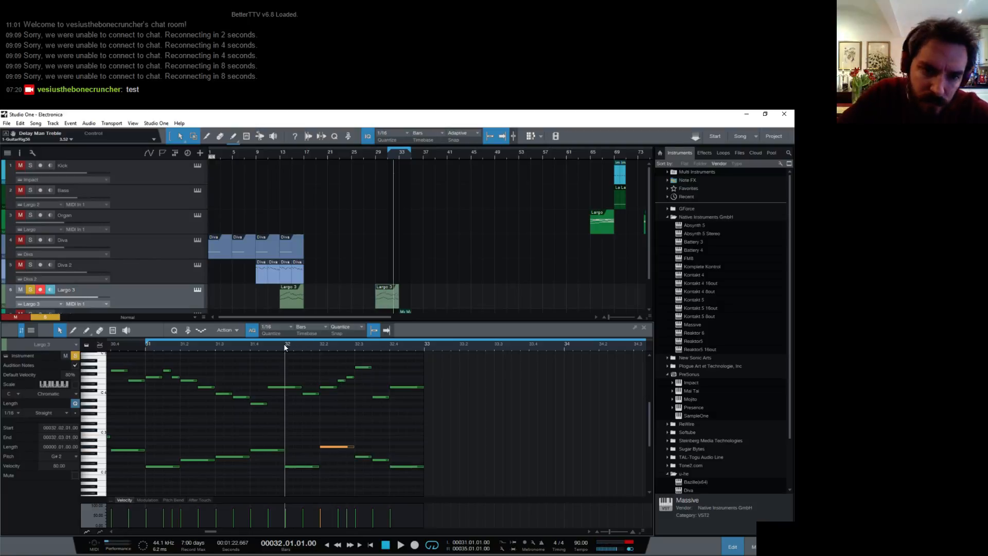
Play from bar 31, delete bar 32's bass notes after the first D2, and extend that D2 across the whole bar.
click(146, 344)
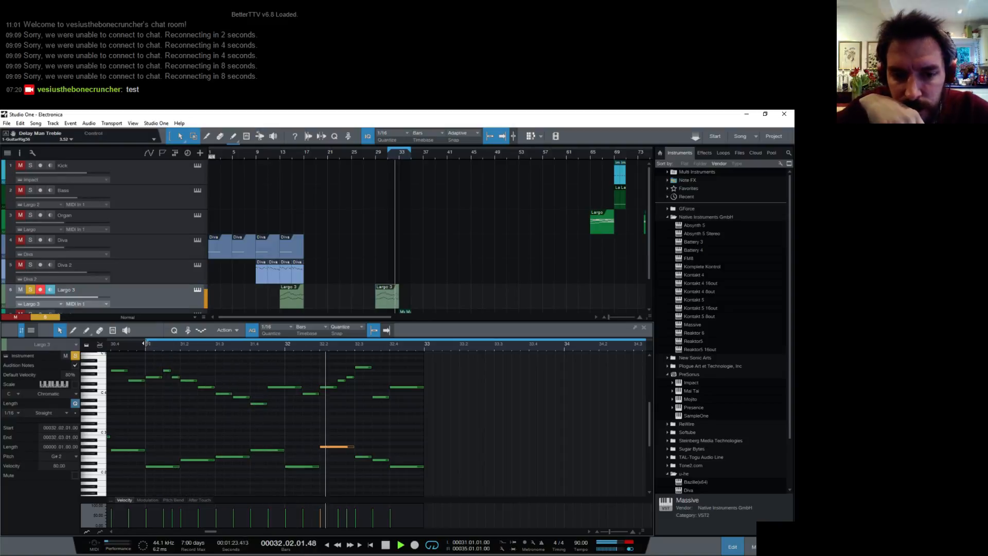
key(space)
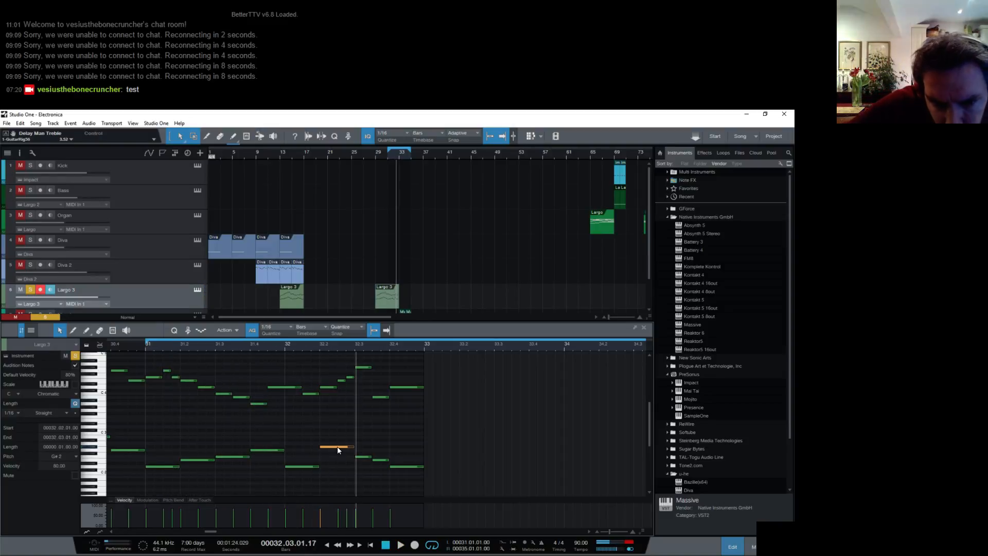
drag(337, 425, 408, 474)
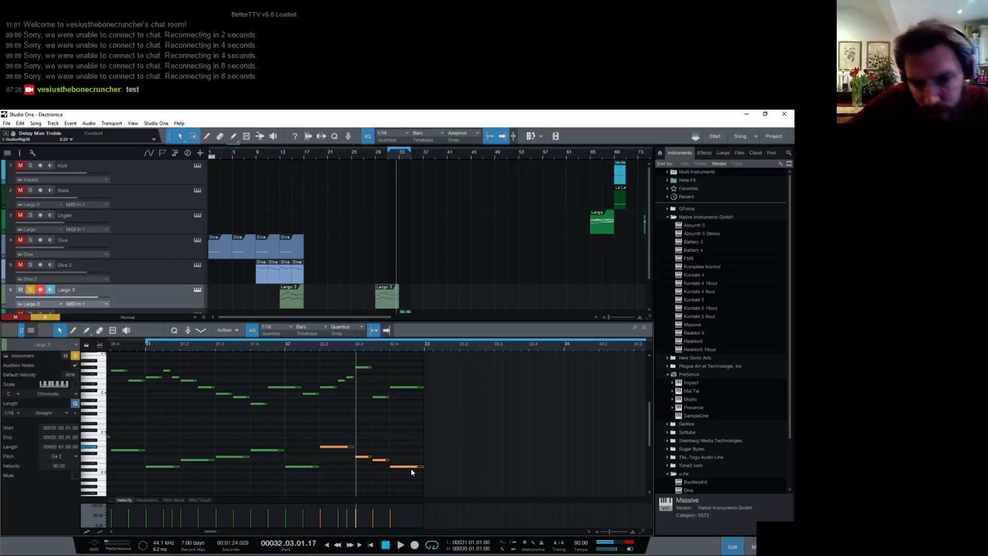
key(Delete)
drag(319, 466, 424, 466)
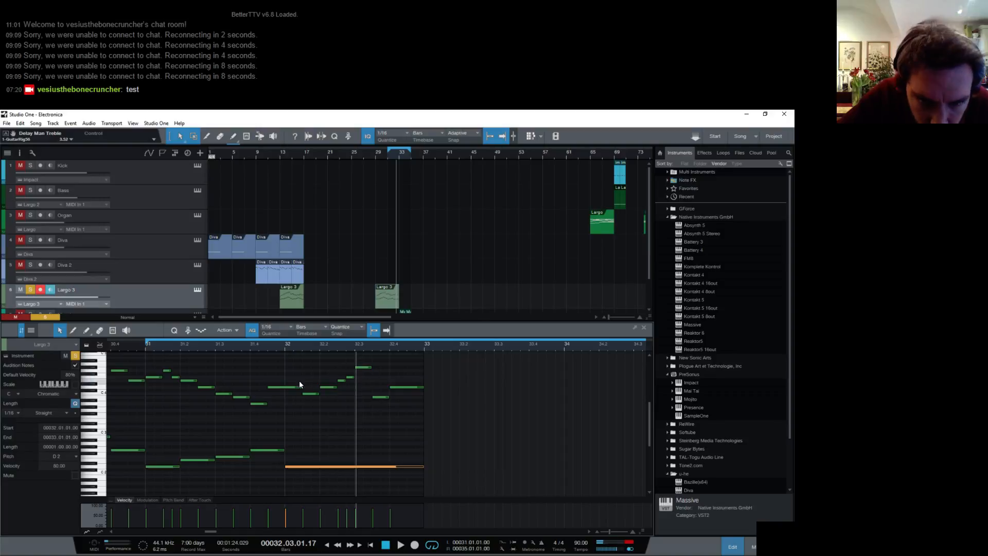
Delete all of bar 32's melody notes that follow the D4 held over from bar 31.
drag(314, 364, 415, 426)
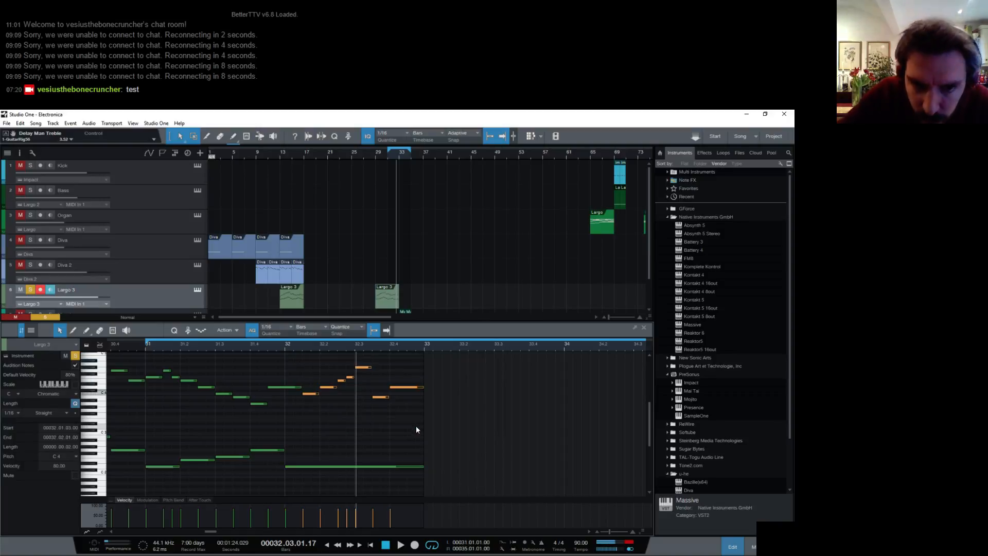
key(Delete)
drag(285, 372, 292, 408)
click(275, 450)
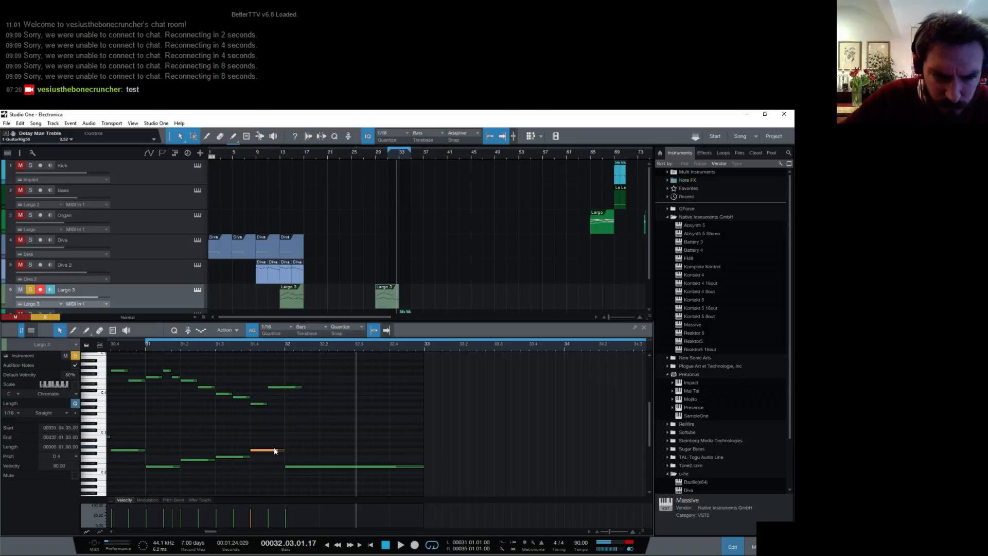
click(417, 466)
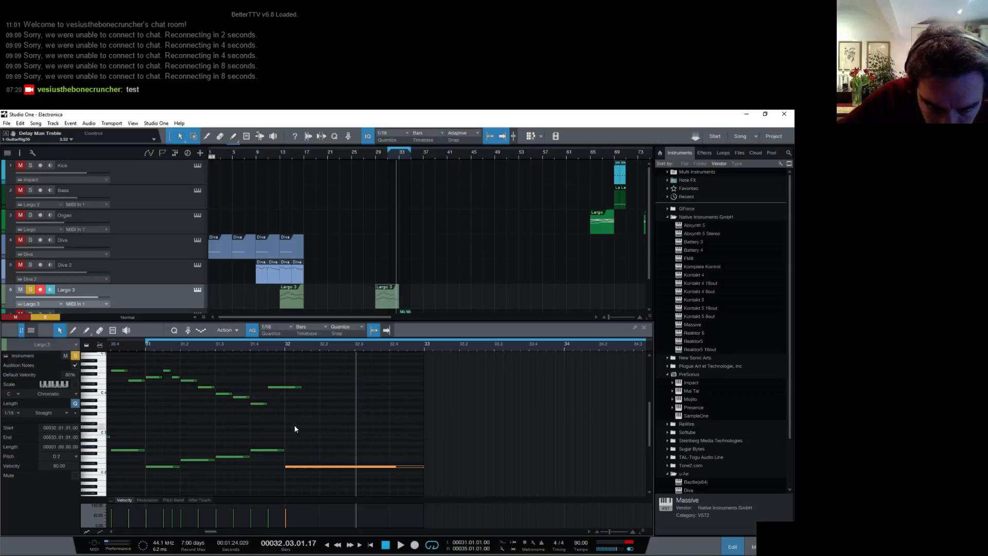
Add bar-long F3 and B2 notes above the D2 in bar 32 and play the passage from bar 31.
drag(290, 416, 419, 423)
click(289, 387)
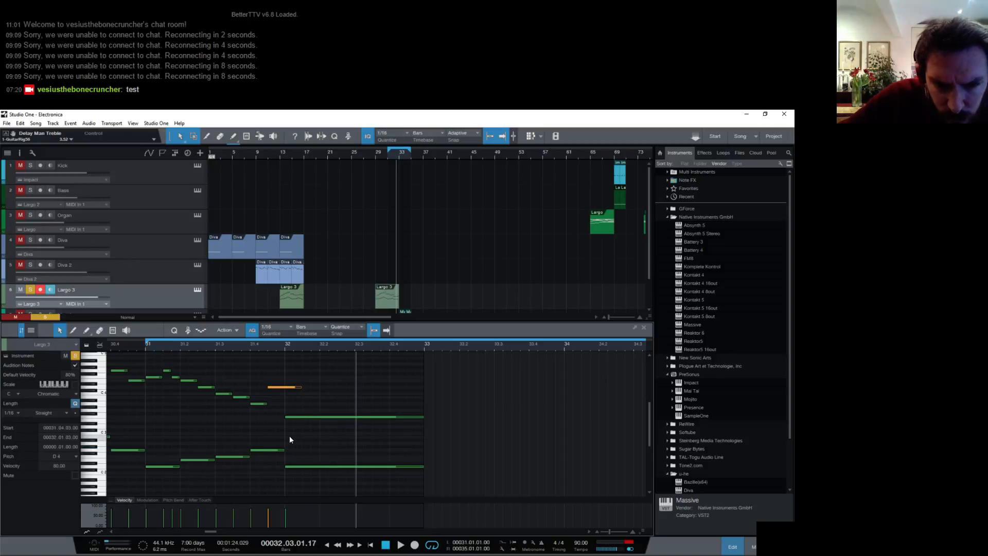
drag(288, 436, 422, 443)
click(166, 344)
key(space)
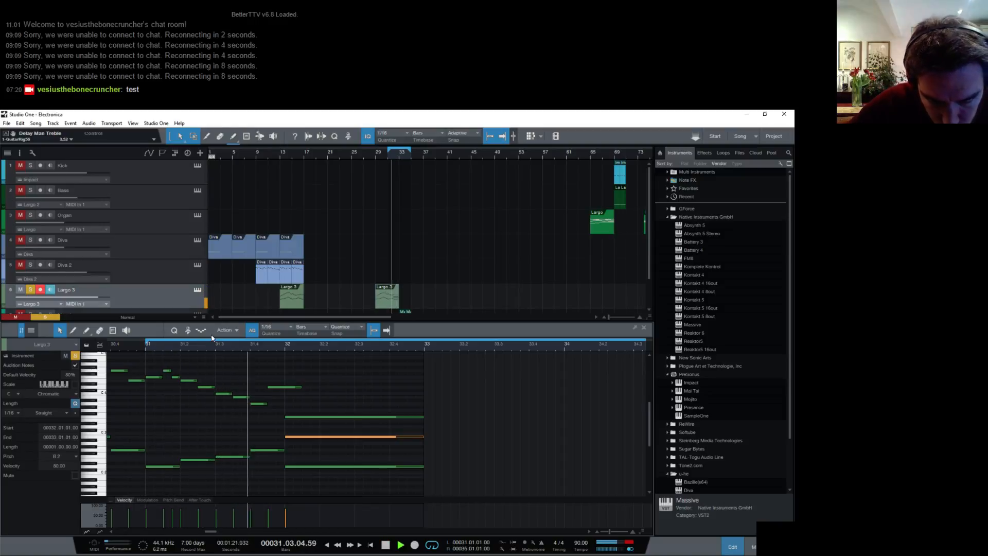
key(space)
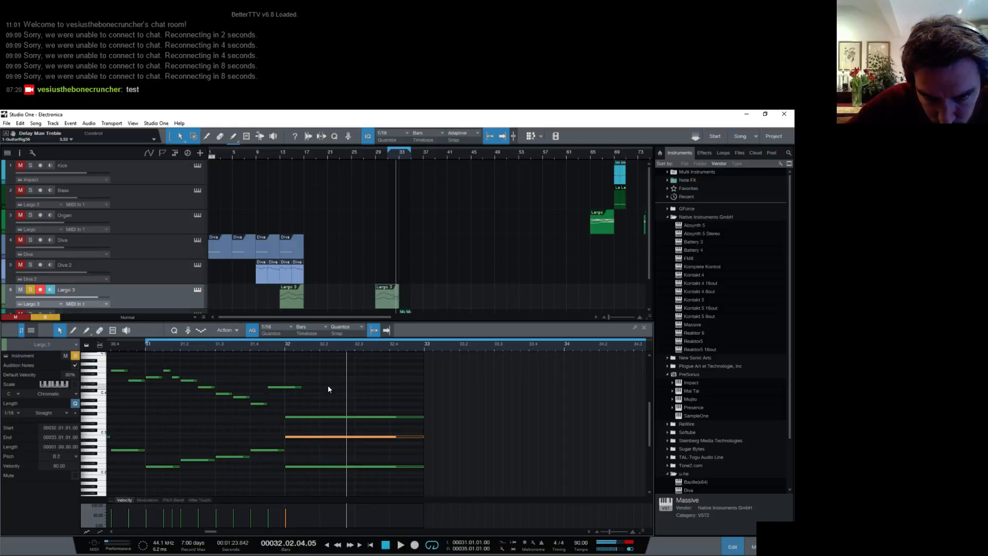
Shorten the held D4 to end at bar 32, add a bar-long G#4 in bar 32, and play from there.
click(291, 386)
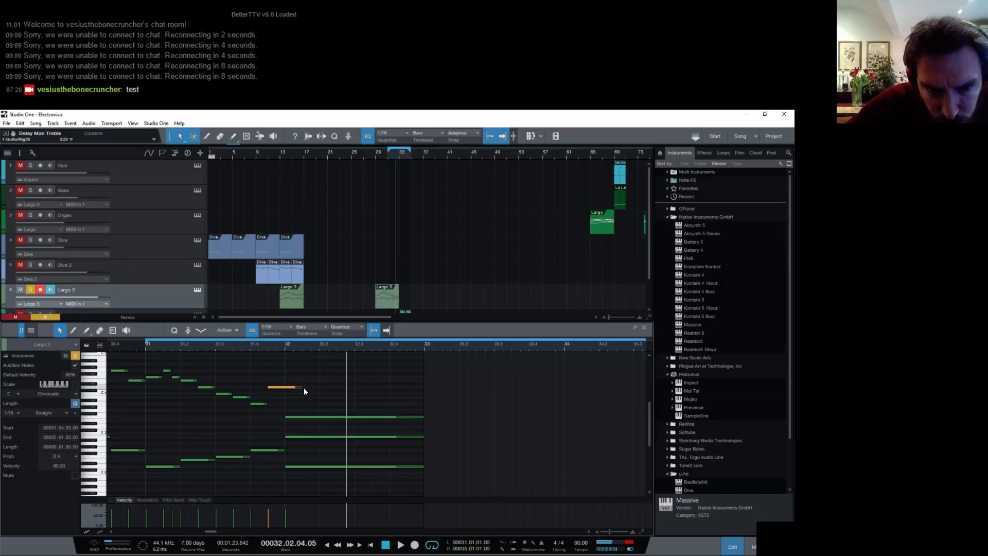
drag(302, 387, 284, 387)
click(290, 378)
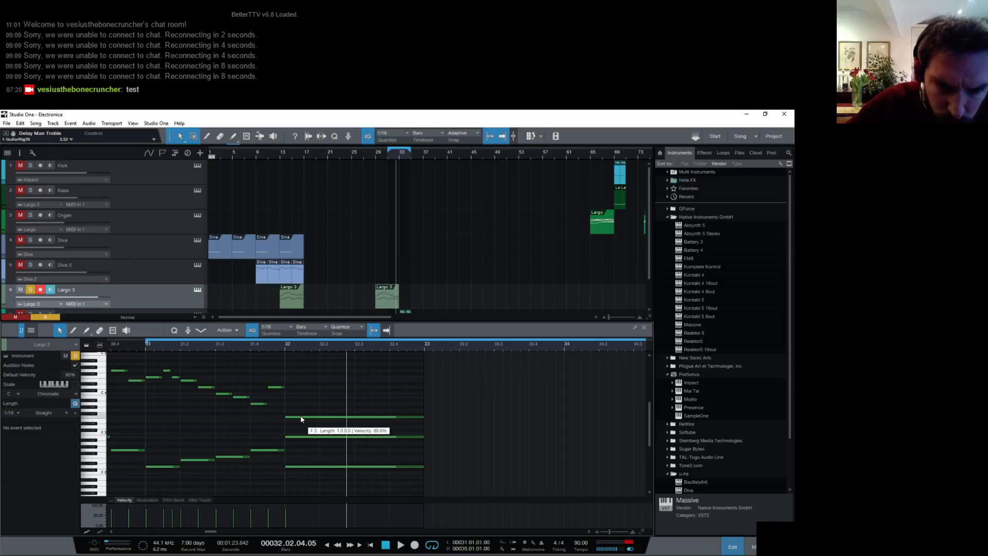
drag(286, 367, 424, 375)
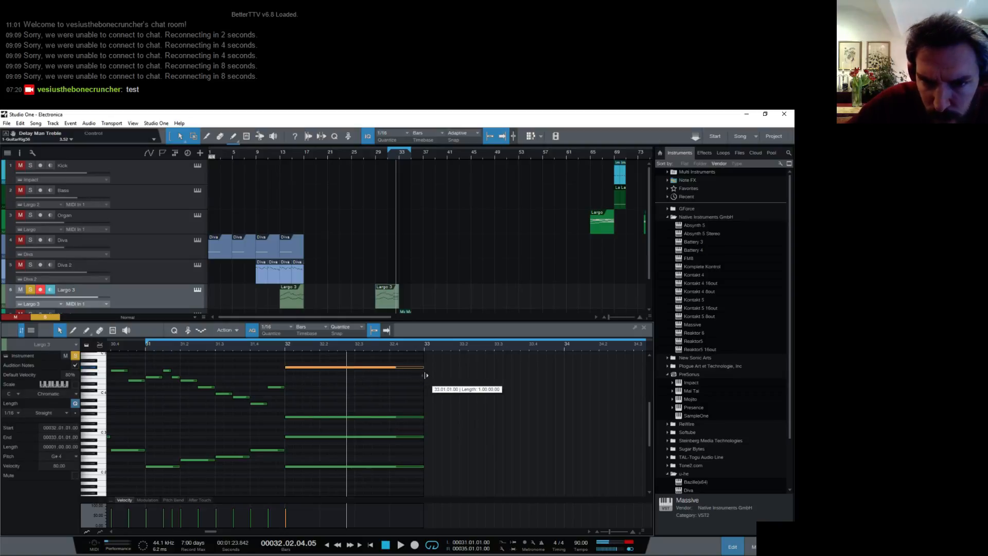
click(286, 346)
key(space)
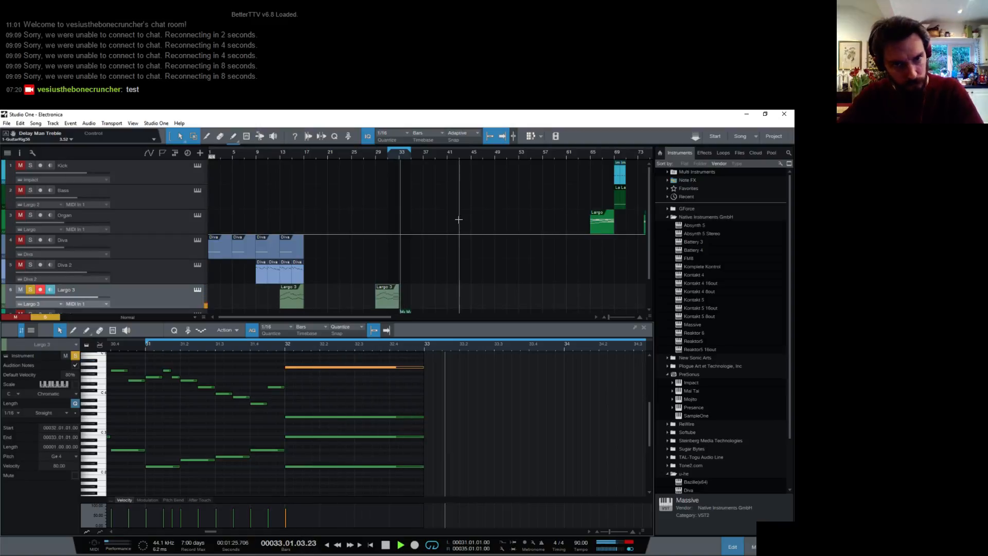
key(space)
Unsolo Largo 3 and play the transition from bar 32 together with the other tracks.
click(30, 290)
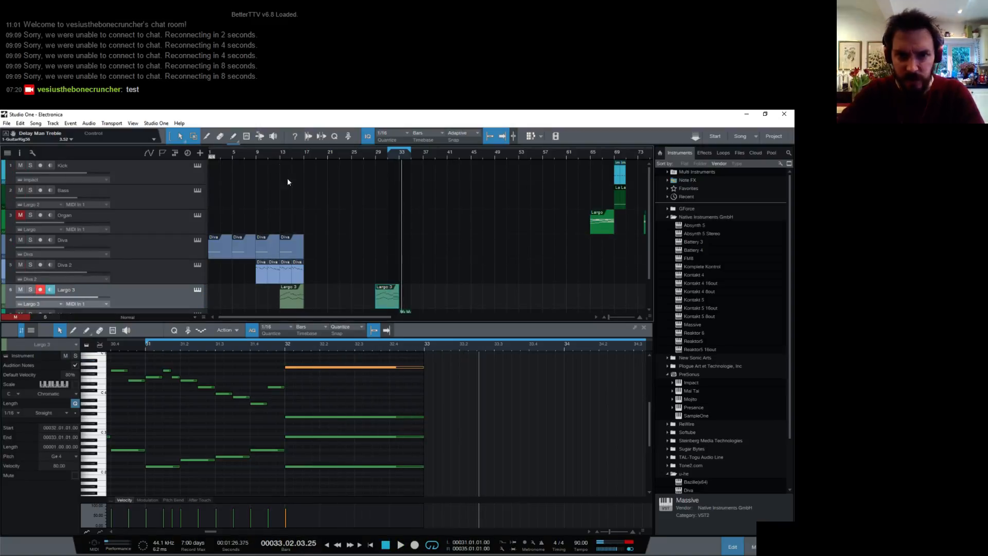
click(283, 343)
key(space)
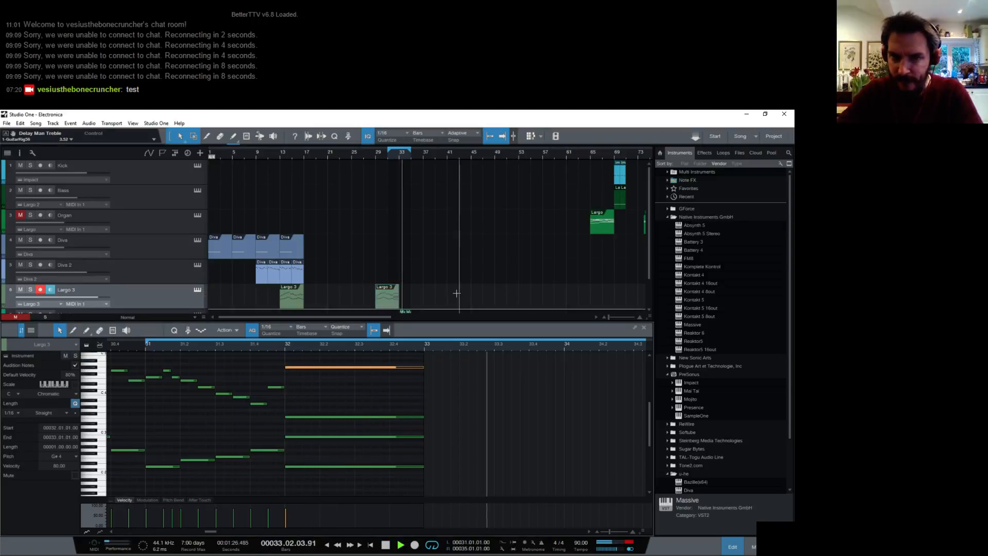
scroll(463, 288, down, 1)
key(space)
Lower the bass note of Largo 3's bar 32 chord to B1 and play the transition from bar 32.
click(390, 267)
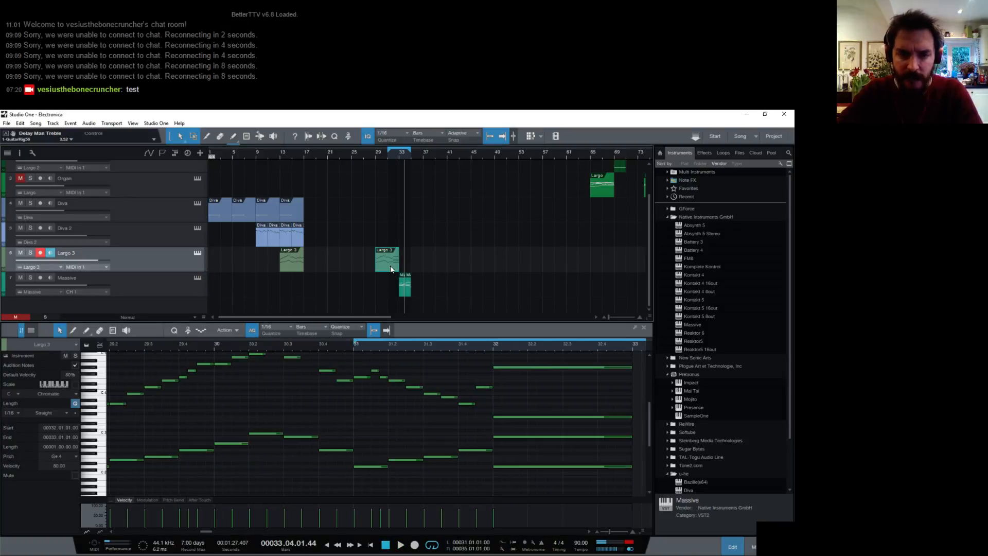
drag(518, 343, 426, 336)
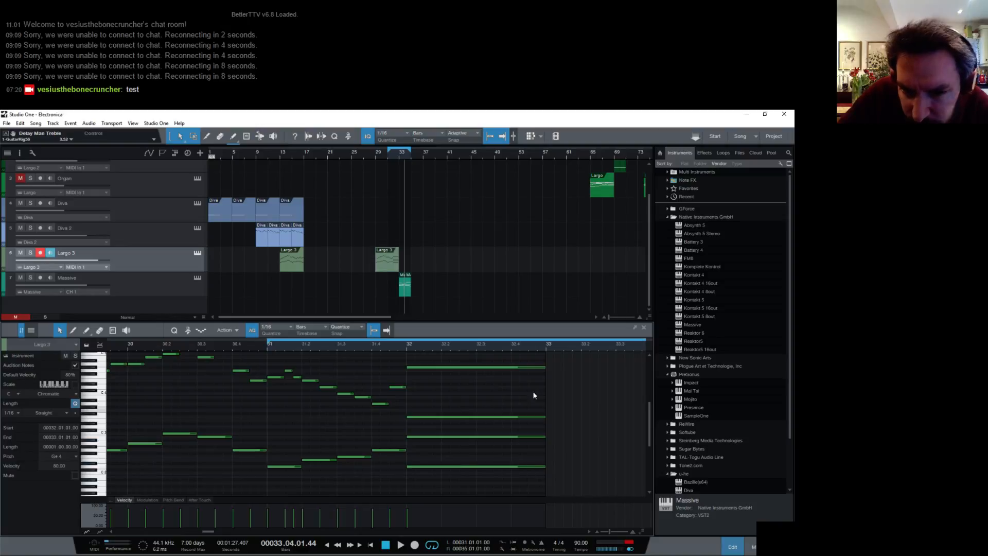
click(480, 437)
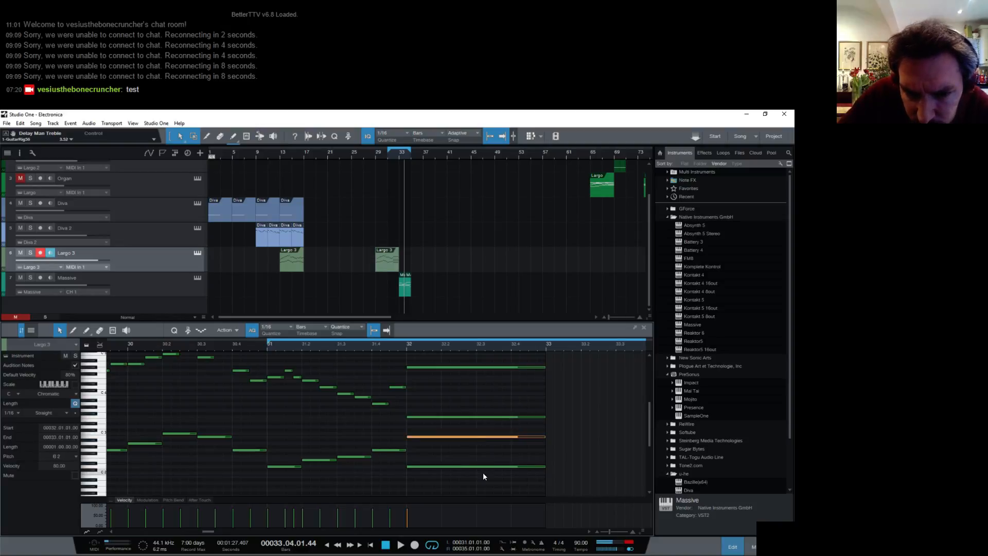
click(477, 466)
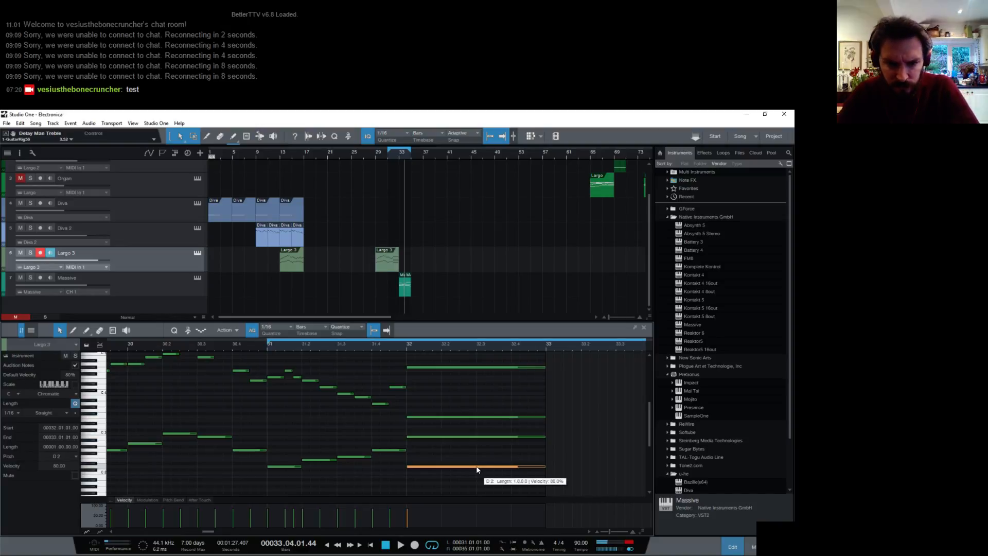
drag(476, 467, 477, 476)
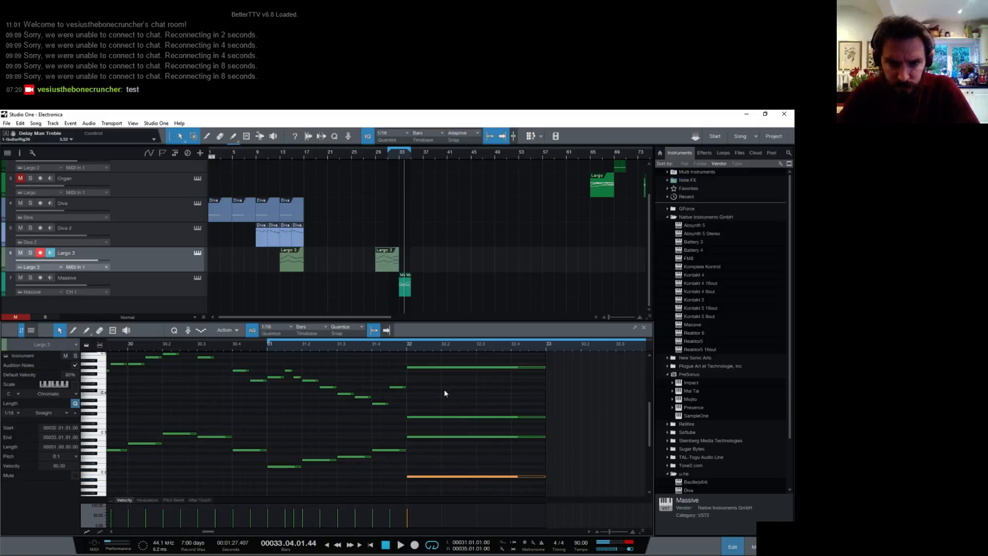
click(408, 348)
key(space)
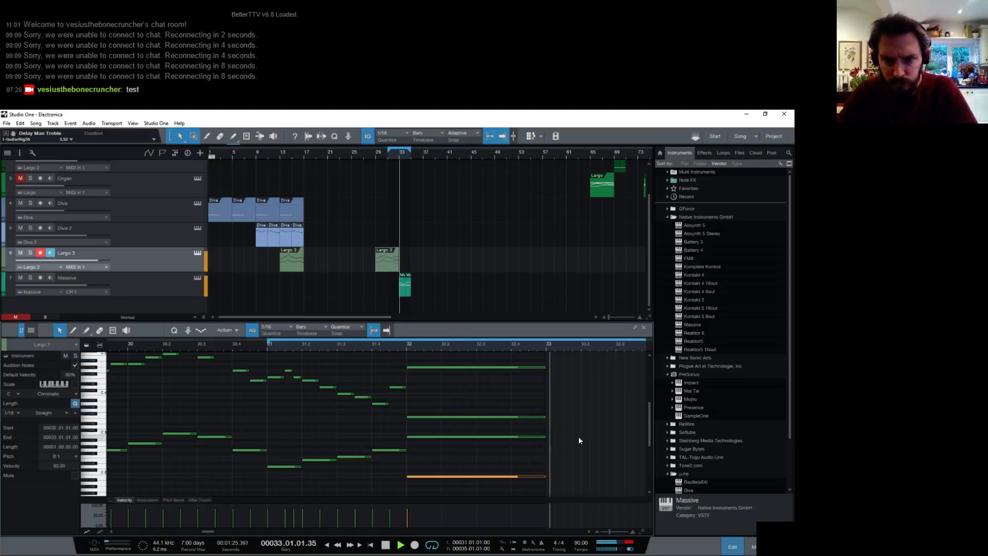
key(space)
Lower the top note of bar 32's chord to G4 and play from bar 32.
click(510, 368)
drag(513, 367, 514, 371)
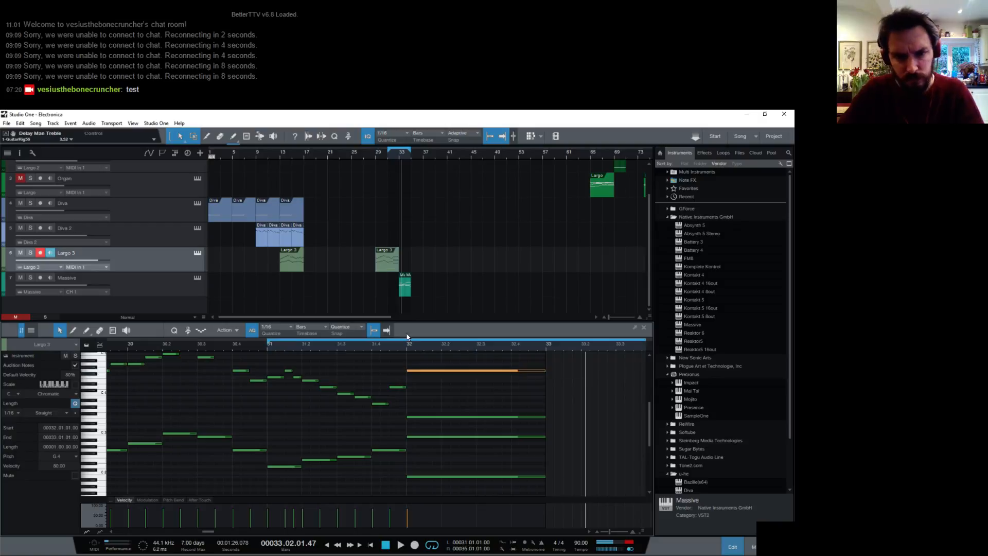
click(408, 350)
key(space)
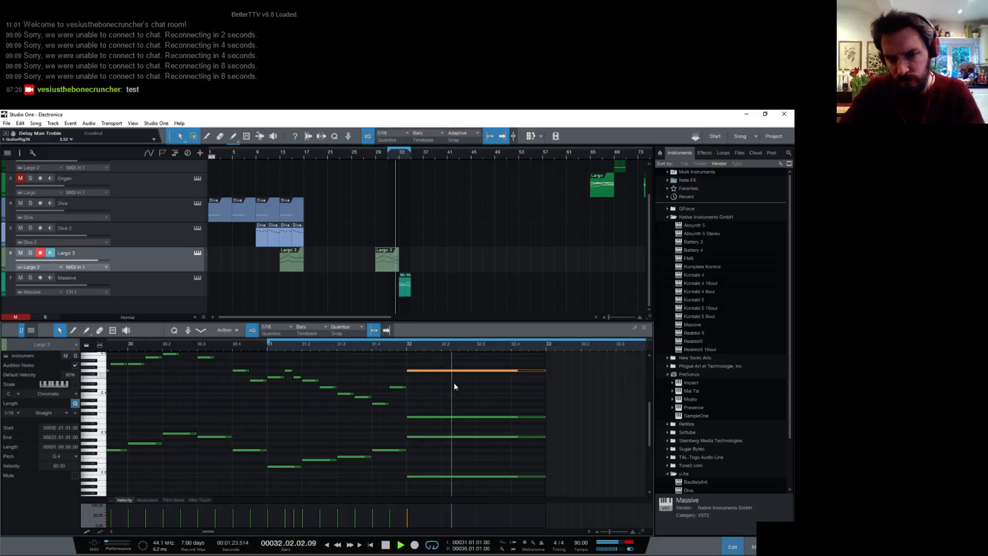
key(space)
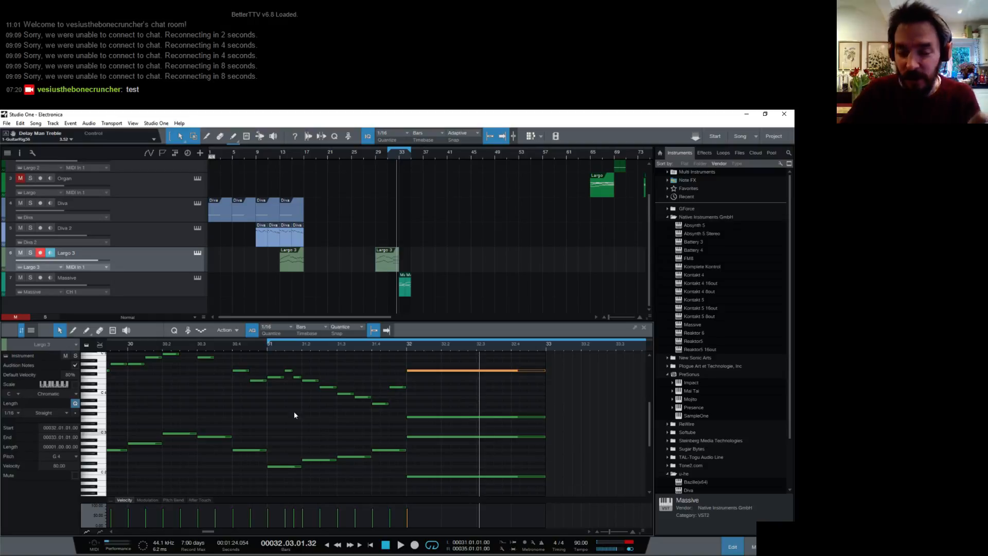
Revoice bar 32's chord by moving the top note to D4, the F3 to G#3 and the B2 to F2, and play it.
click(424, 477)
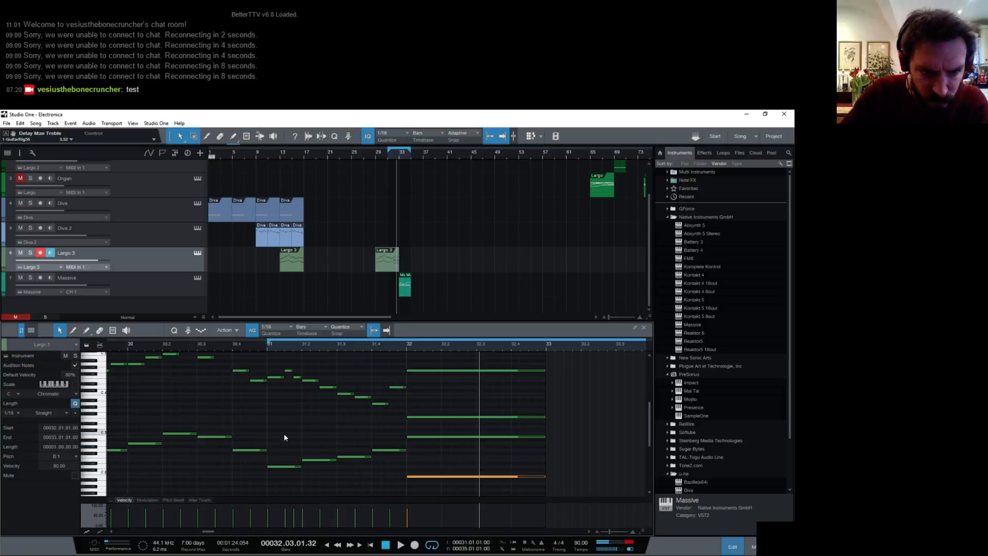
mouse_move(474, 370)
mouse_down()
mouse_move(470, 421)
mouse_move(468, 387)
mouse_up()
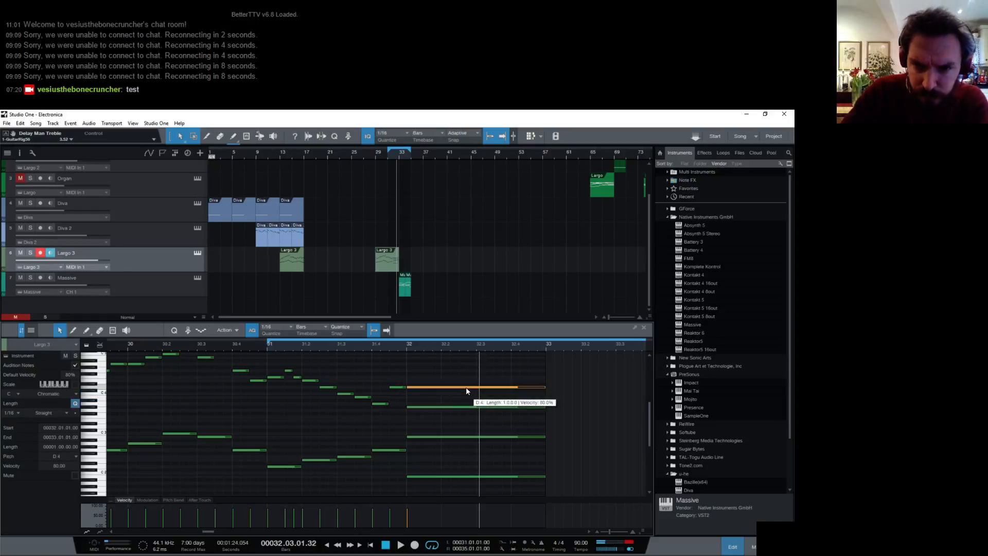
click(442, 437)
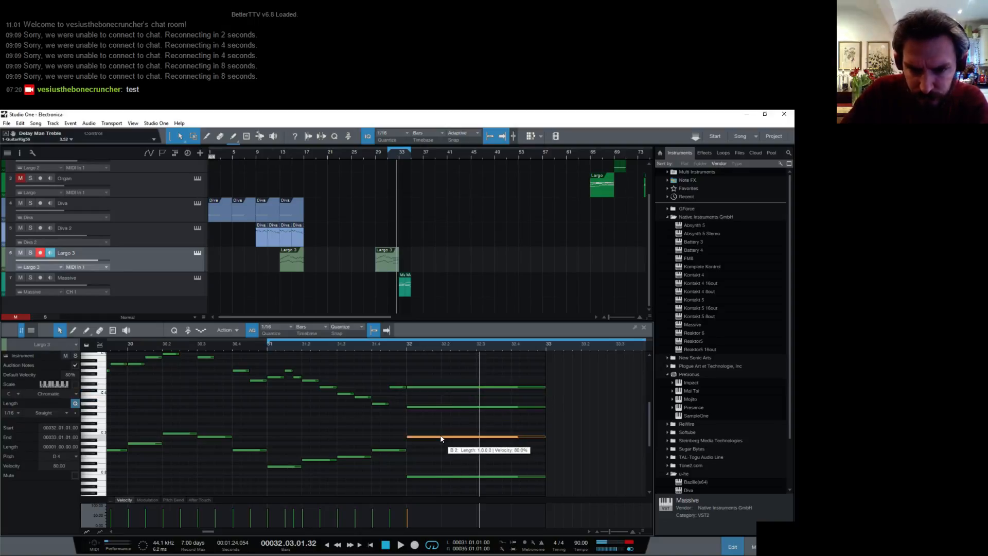
click(441, 437)
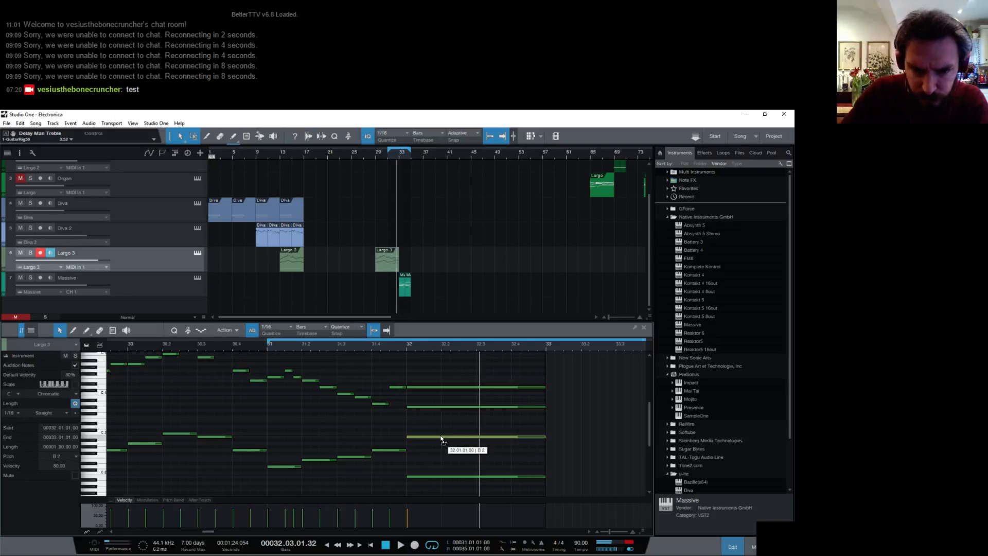
drag(440, 438, 439, 456)
click(407, 348)
key(space)
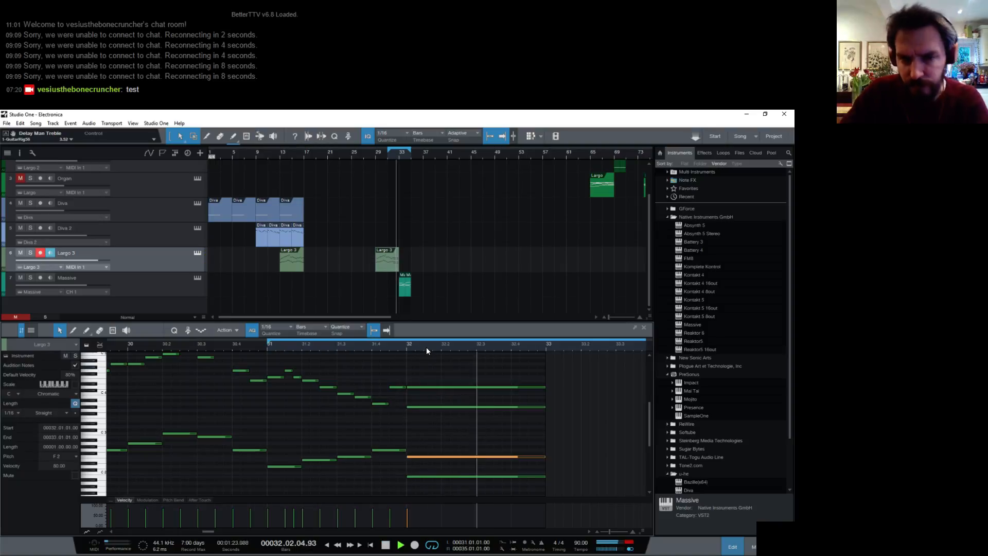
key(space)
Extend the second Largo 3 event to bar 34 and duplicate bar 32's B1 note into bar 33.
drag(515, 456, 514, 478)
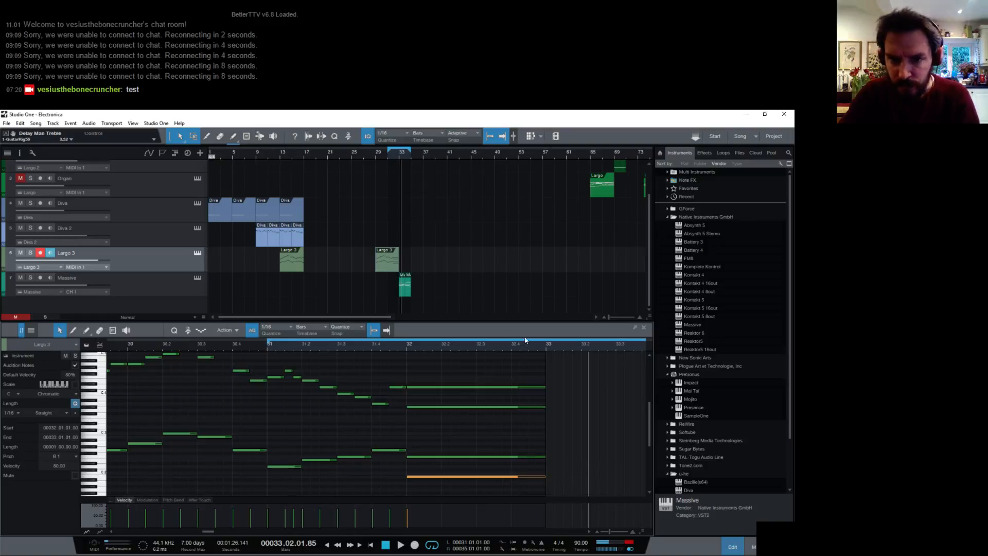
drag(400, 263, 405, 263)
click(384, 476)
key(d)
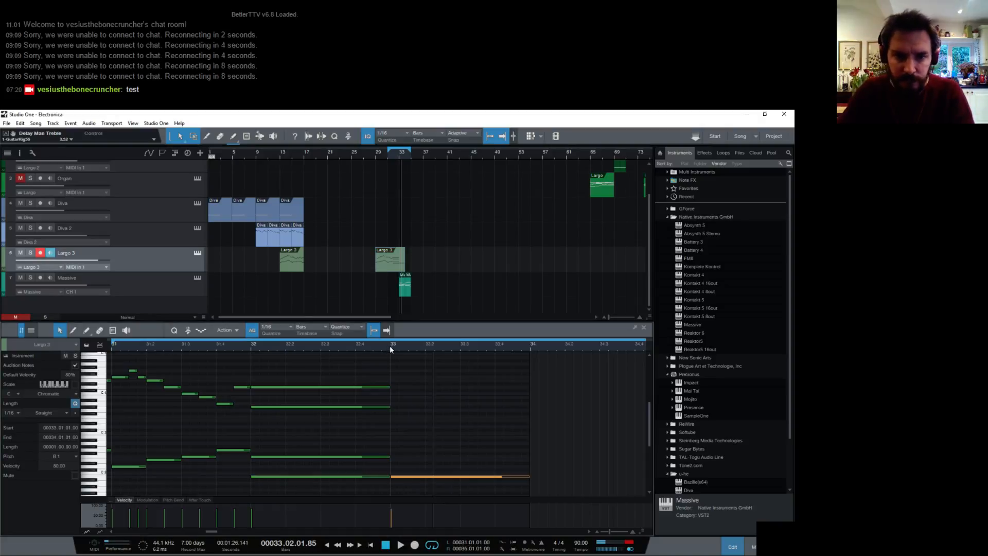
Duplicate bar 32's F2 note into bar 33, raise the copy to F#2, and play from bar 33.
click(369, 456)
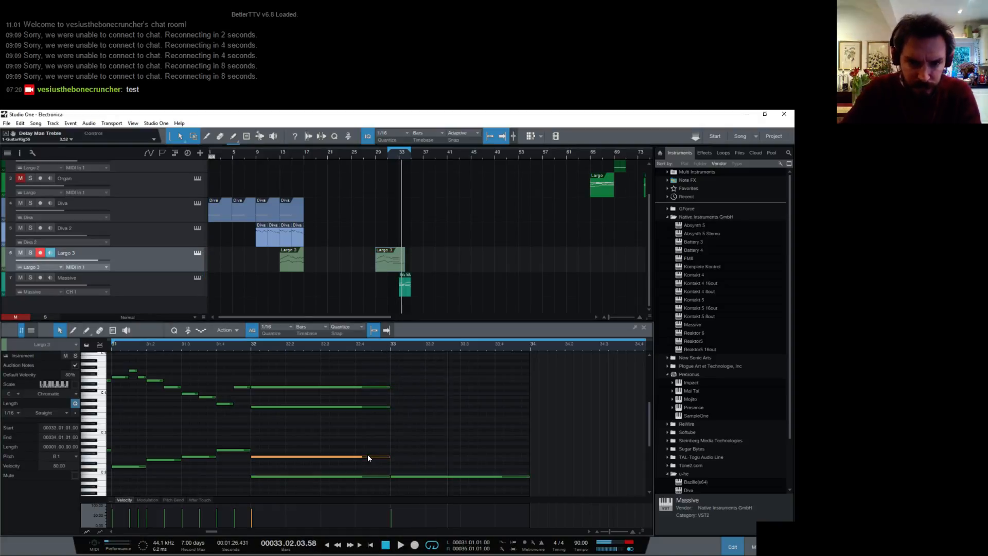
key(d)
drag(414, 456, 419, 453)
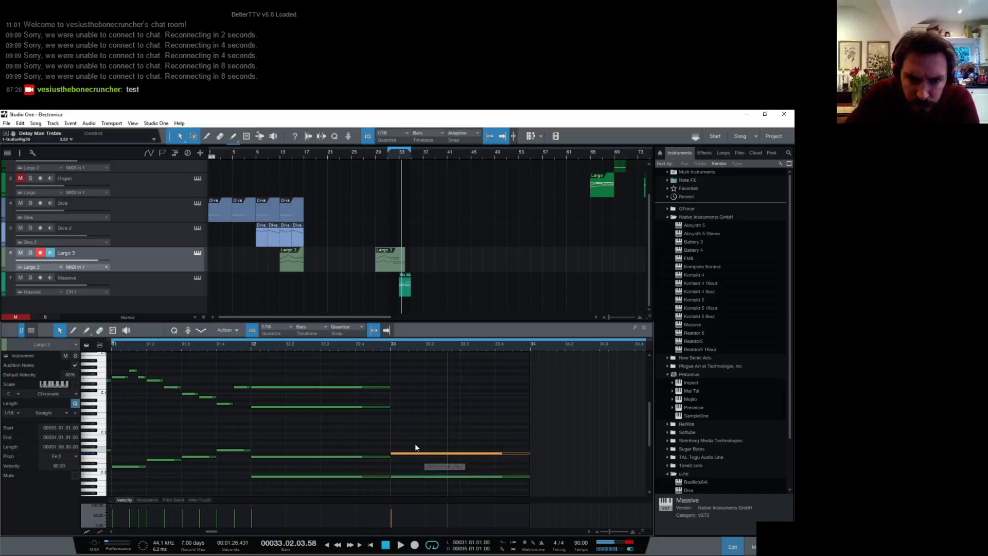
click(391, 347)
key(space)
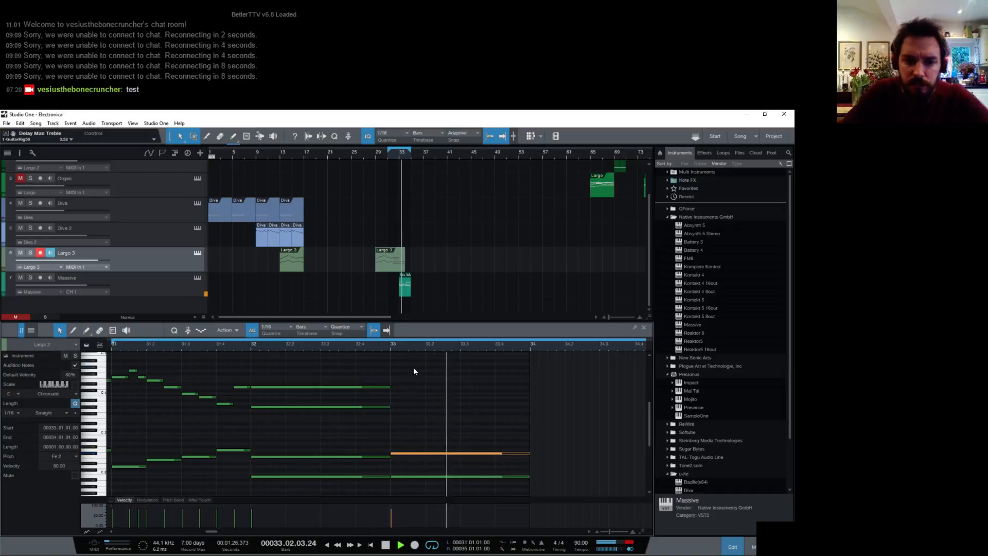
Duplicate bar 32's G#3 and D4 notes into bar 33, change the copies to F#3 and D#4, and play from bar 33.
click(382, 404)
click(379, 406)
key(d)
drag(403, 406, 403, 384)
click(386, 387)
key(d)
click(391, 346)
key(space)
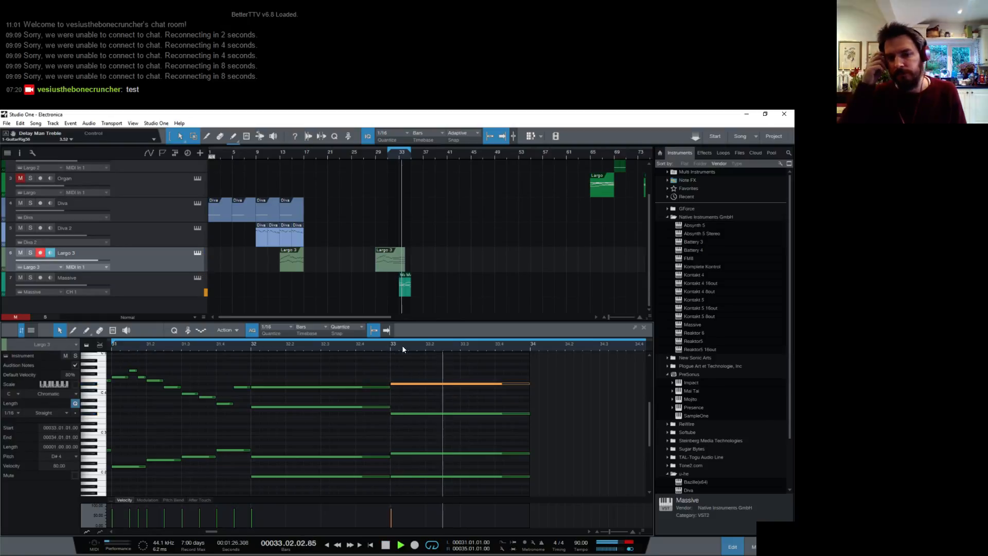
Play the second Largo 3 event from bar 31 and again from bar 29 to judge the ending chords.
drag(155, 347, 202, 342)
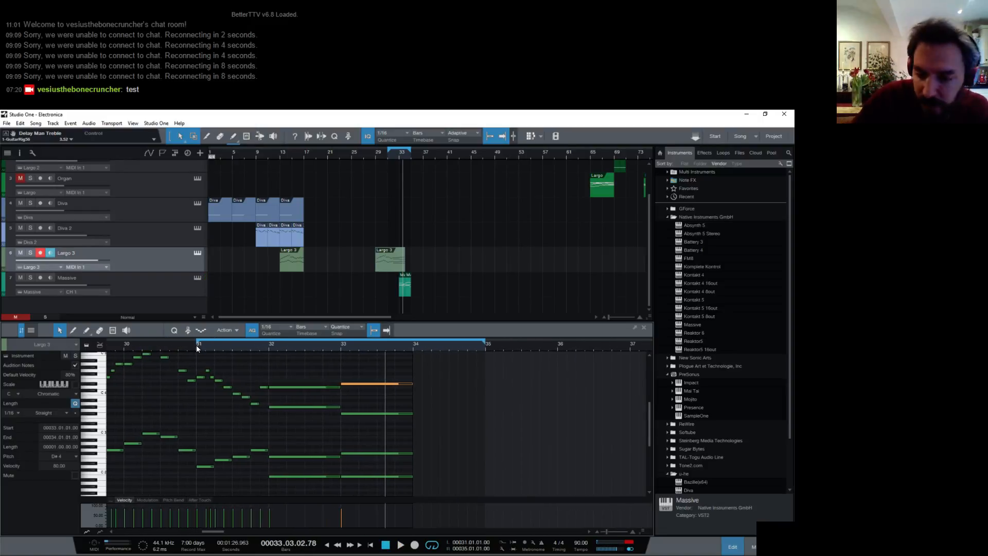
click(196, 344)
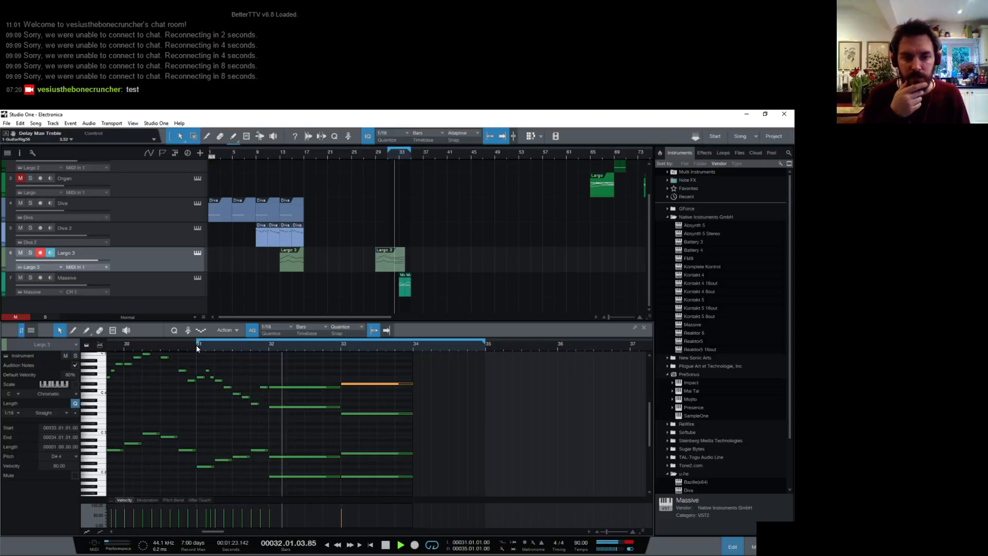
key(space)
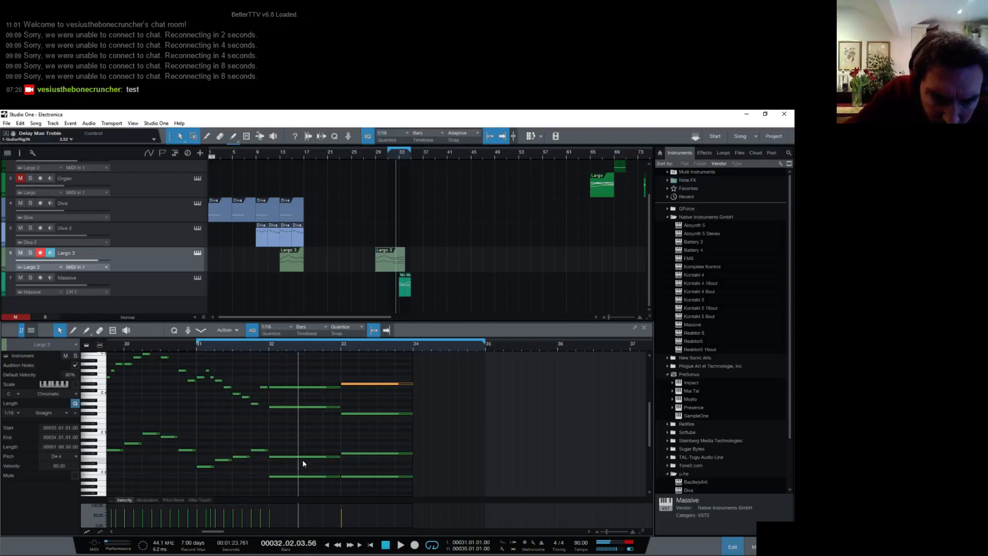
click(276, 477)
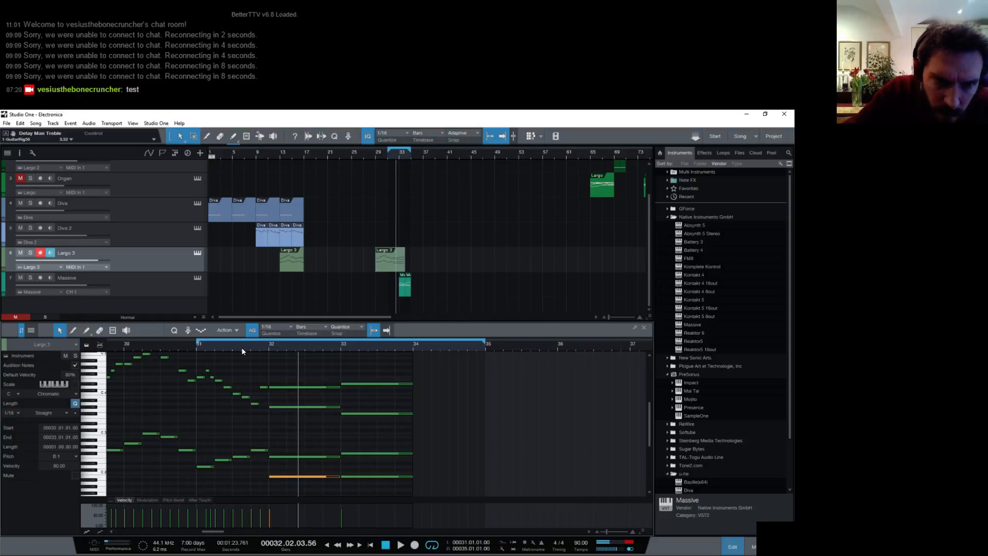
key(e)
drag(323, 356, 356, 348)
click(195, 350)
key(space)
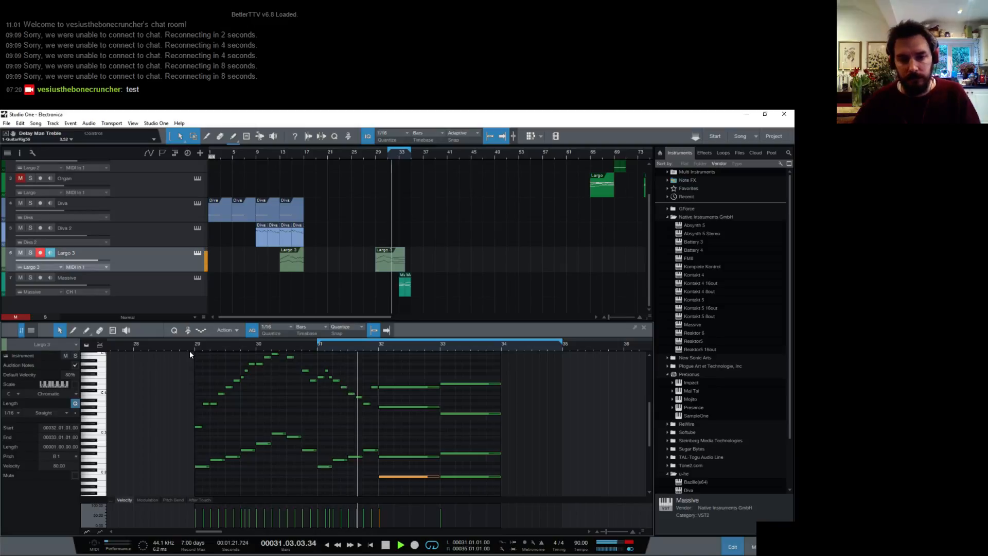
key(space)
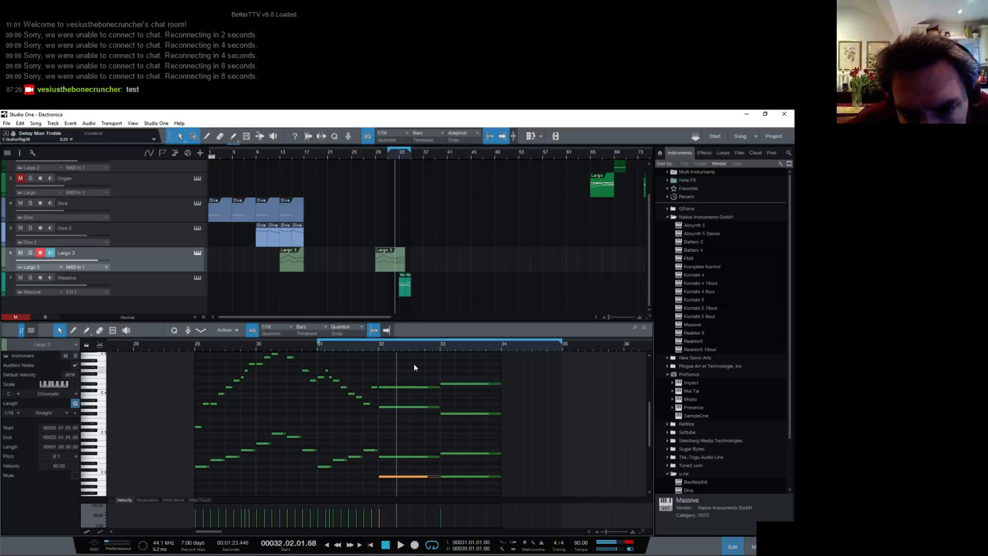
Make bar 32's B1 note start on beat 3 and its F2 note end there, and play the change.
drag(409, 349, 395, 368)
click(351, 407)
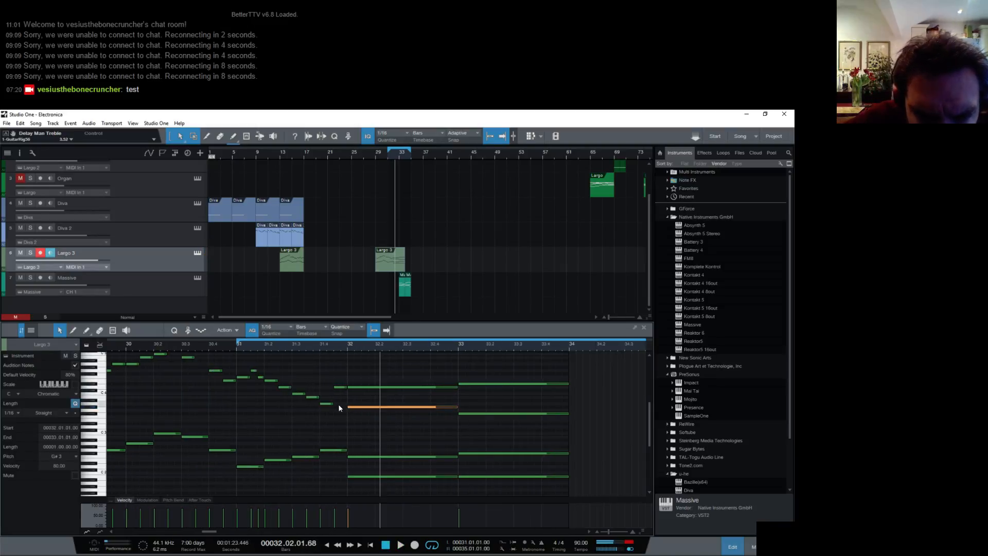
click(326, 404)
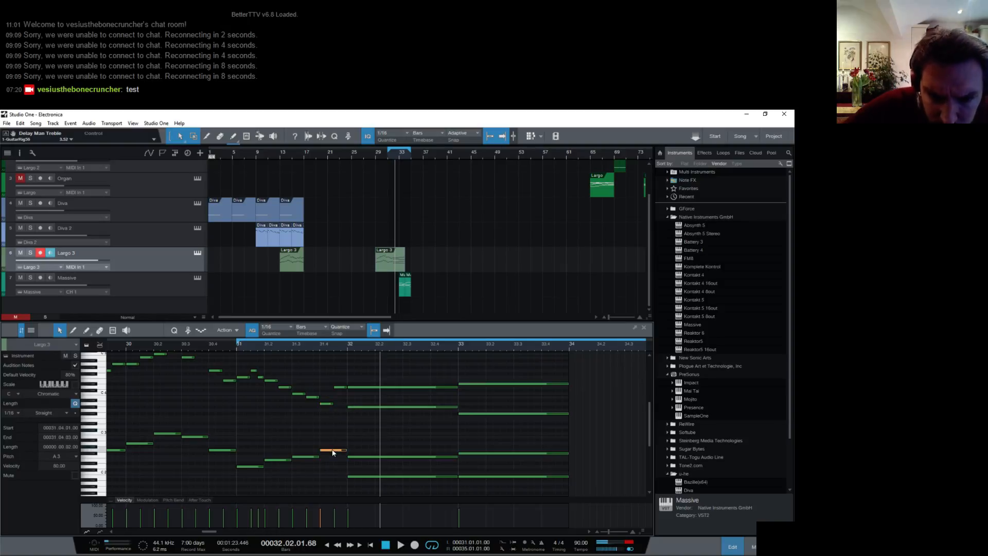
click(365, 457)
drag(346, 478, 403, 478)
drag(458, 457, 402, 457)
click(346, 348)
key(space)
key(space)
key(space)
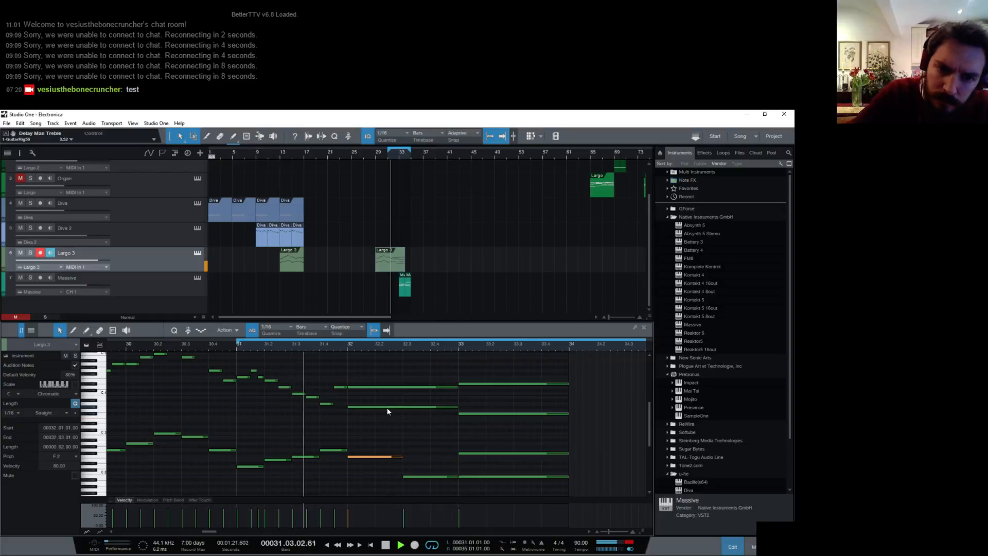
key(space)
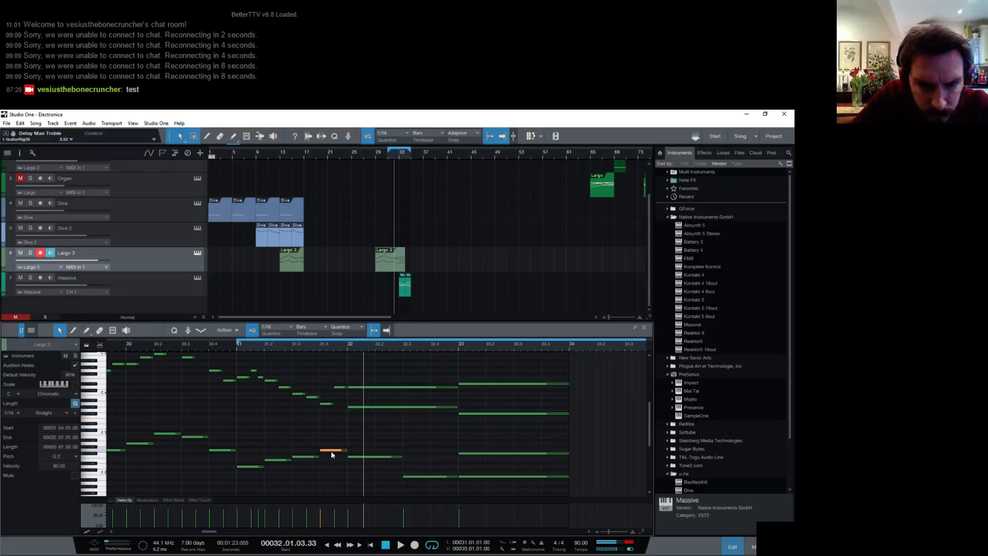
Revoice bar 32's first beat by raising the F2 to A2 and lowering the G#3 to F3, each one beat long.
click(324, 445)
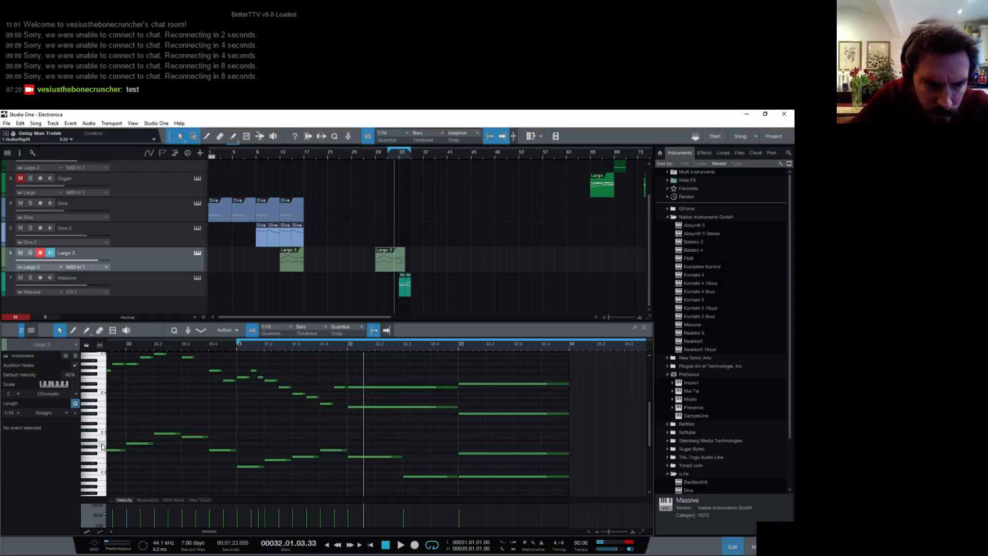
mouse_move(360, 457)
mouse_down()
mouse_move(359, 442)
mouse_move(375, 445)
mouse_up()
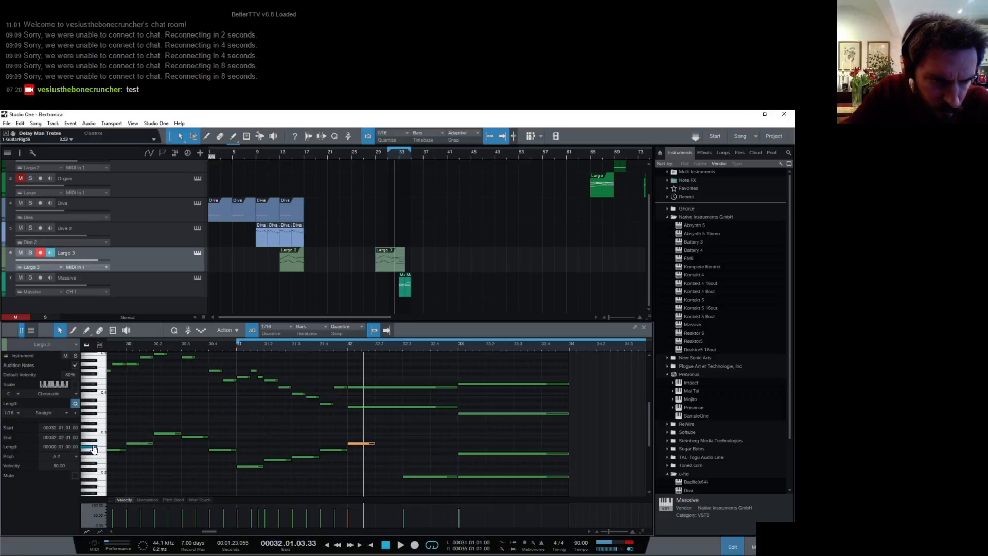
click(360, 444)
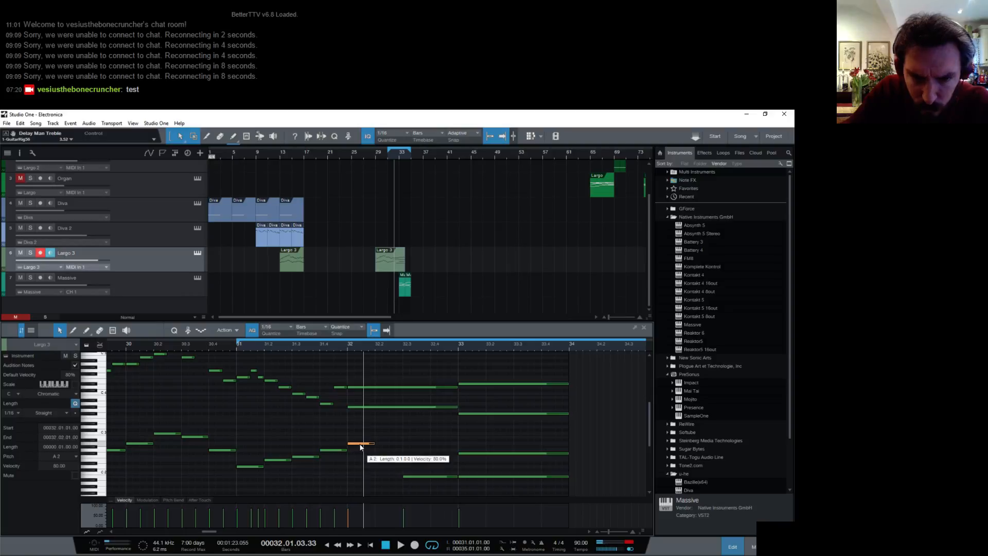
click(360, 388)
click(354, 407)
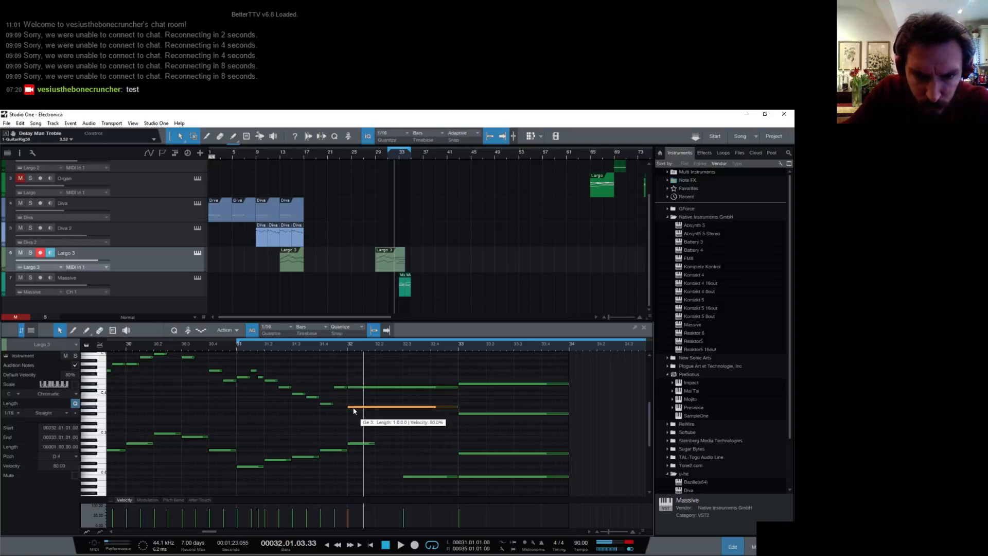
drag(355, 410, 354, 420)
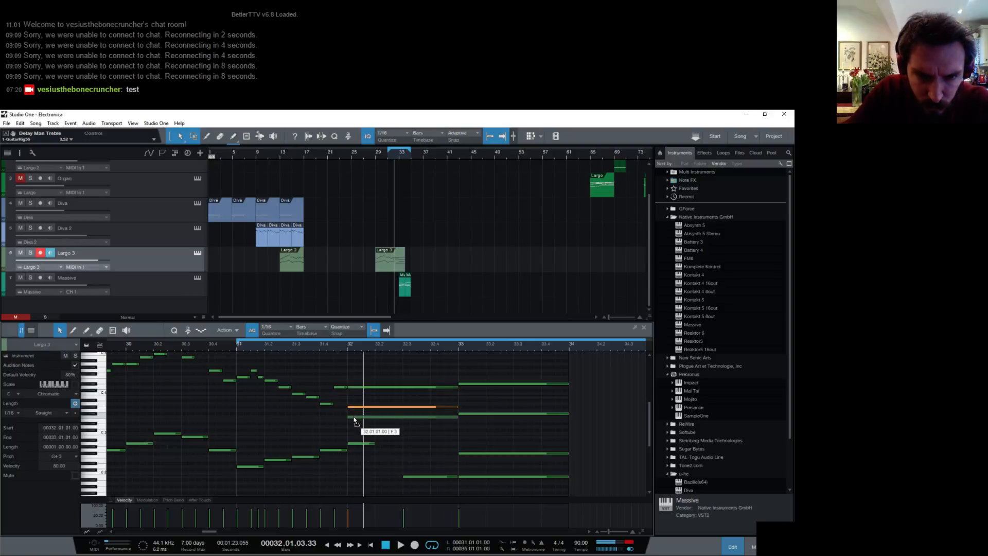
drag(454, 417, 378, 424)
Add a one-beat F2 note on beat 2 of bar 32 and a two-beat G#2 note from beat 3 to the bar's end.
click(406, 477)
click(370, 444)
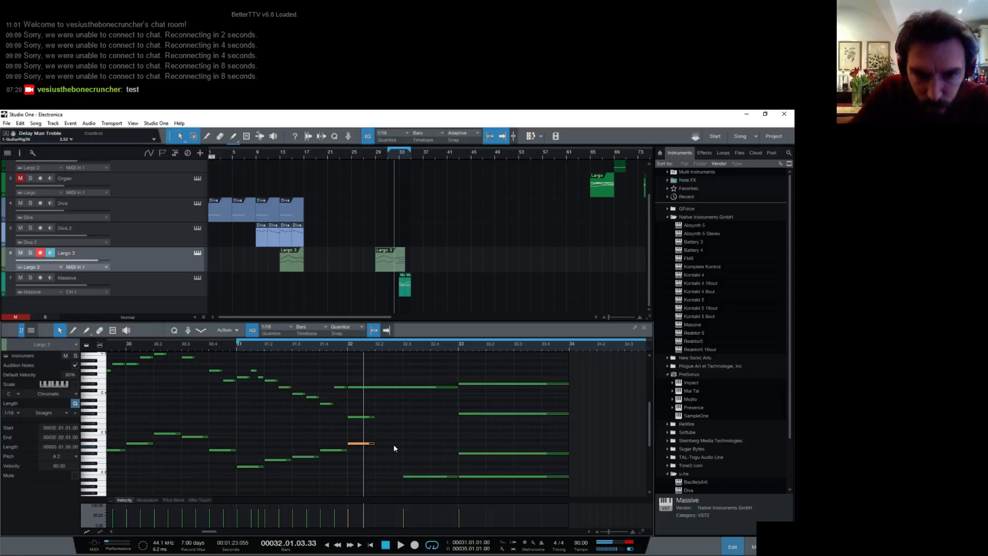
double_click(379, 457)
drag(382, 457, 457, 446)
double_click(407, 446)
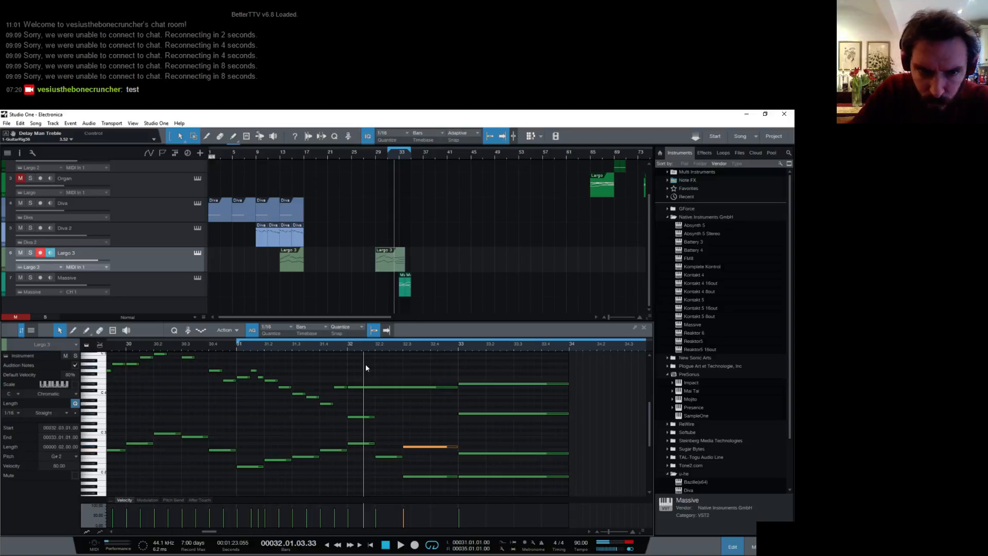
Play the revised ending from bar 32, and play it again with a lead-in from around bar 31.
click(348, 348)
key(space)
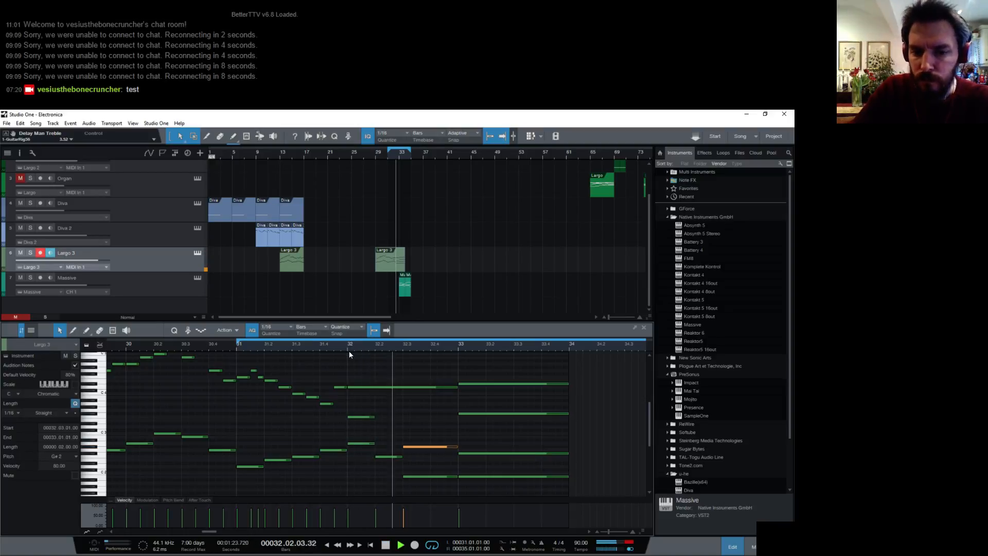
key(space)
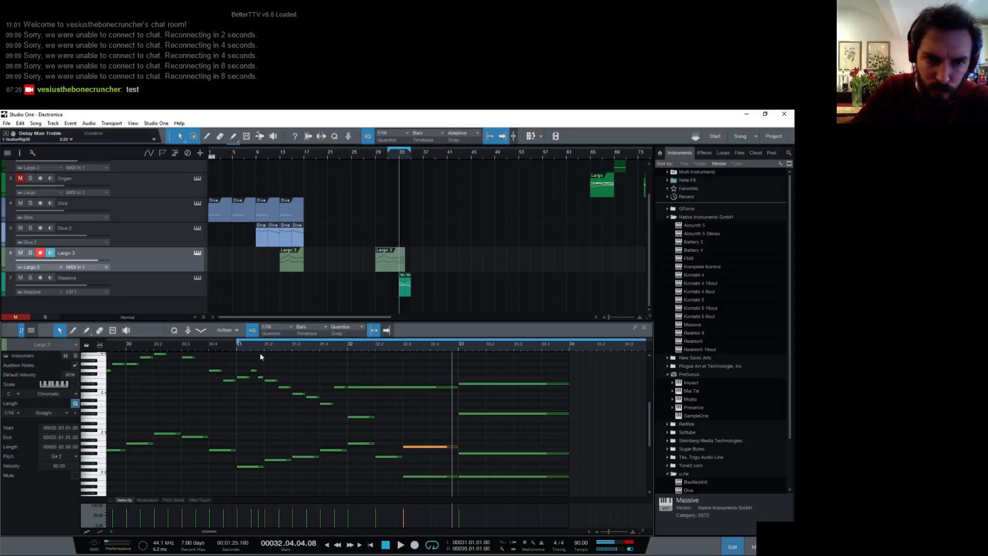
click(226, 346)
key(space)
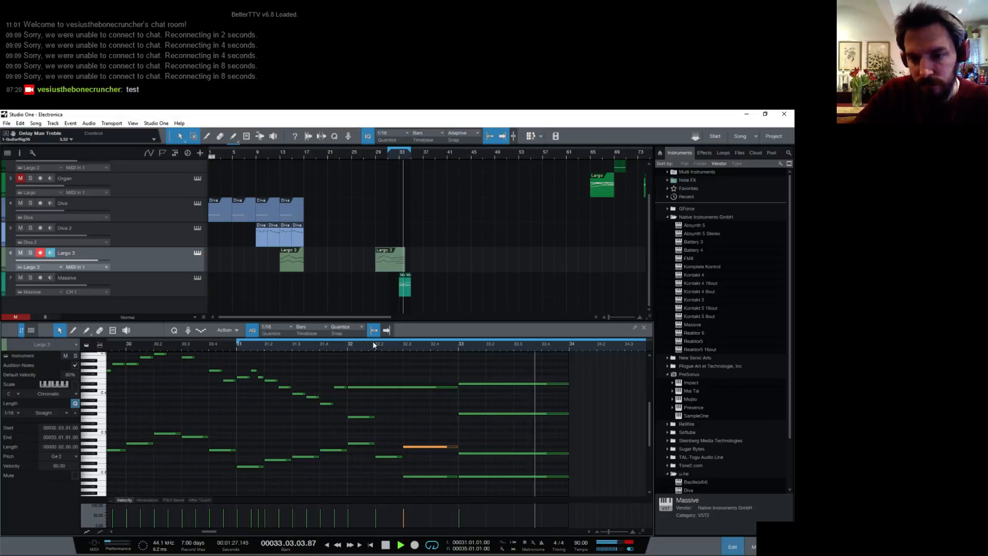
key(space)
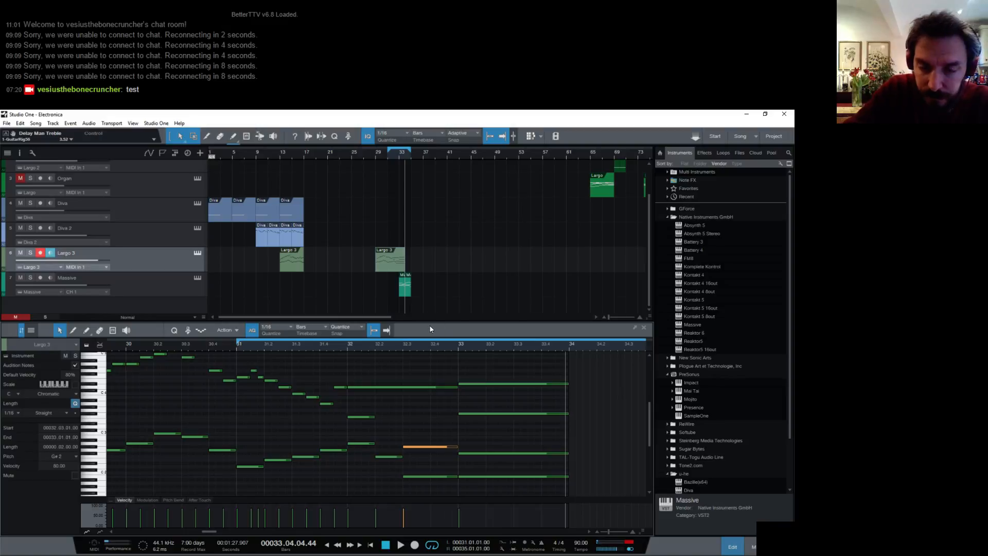
Play the arrangement from about bar 8, and play the second Largo 3 event from bar 29 into the Massive chords.
click(252, 154)
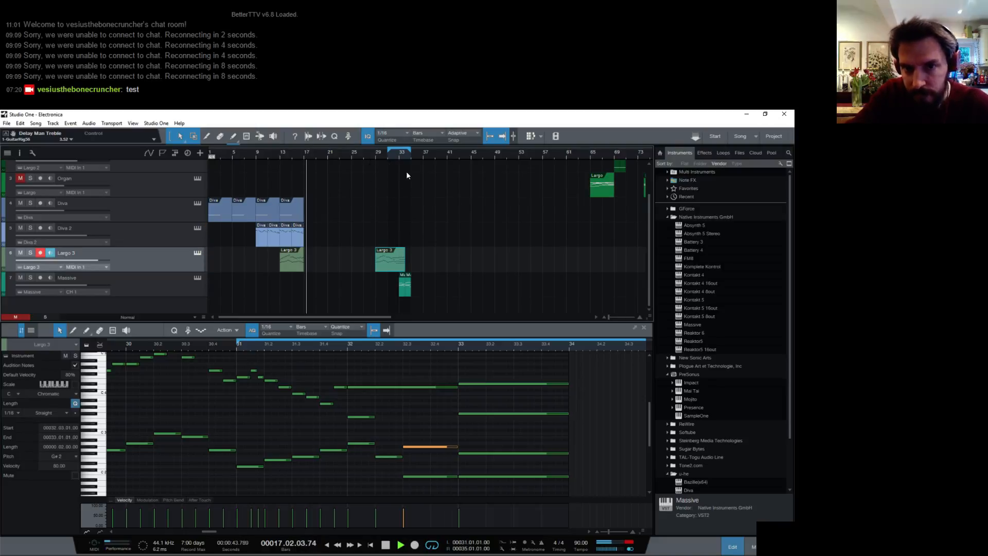
click(376, 155)
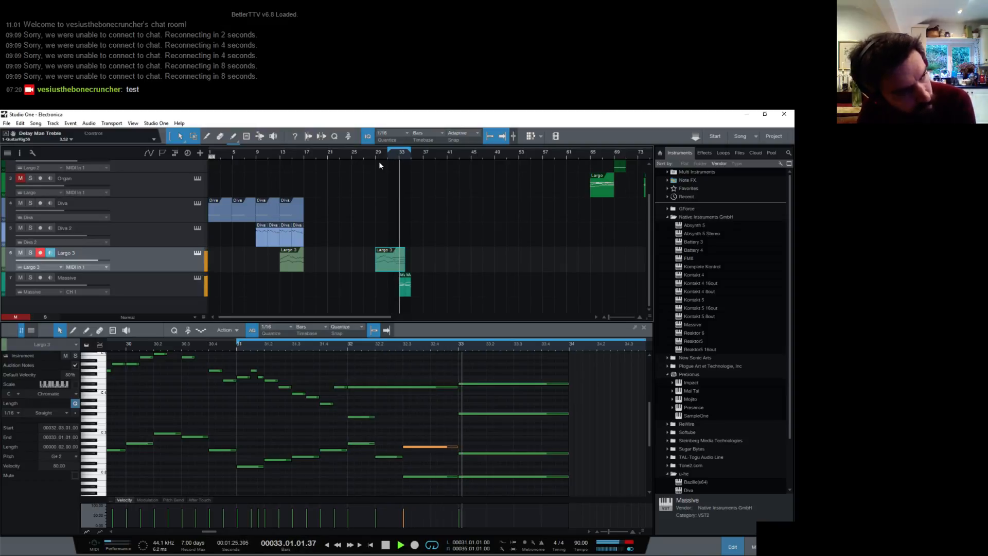
key(space)
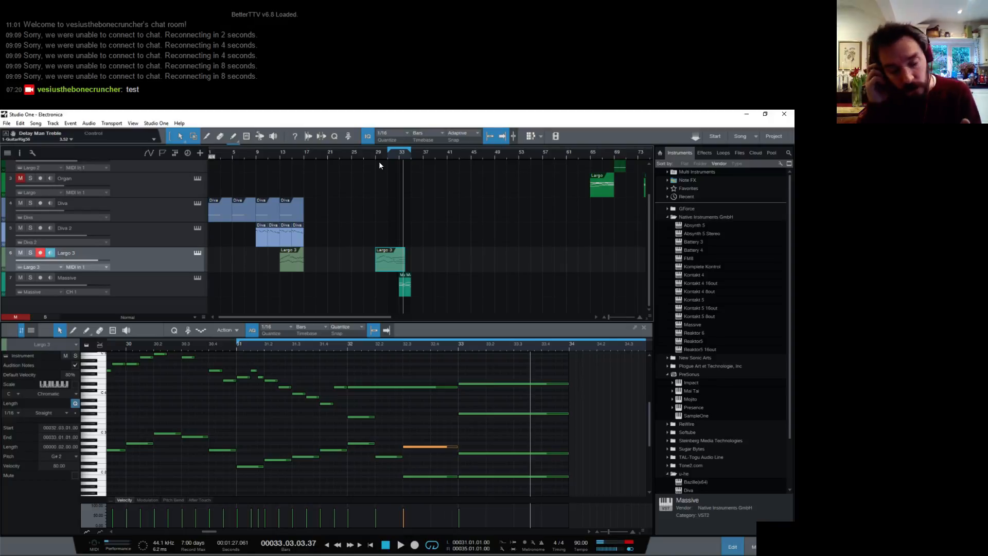
Audition the melody notes leading into bar 32 and open the first Largo 3 event's notes.
click(342, 389)
click(356, 387)
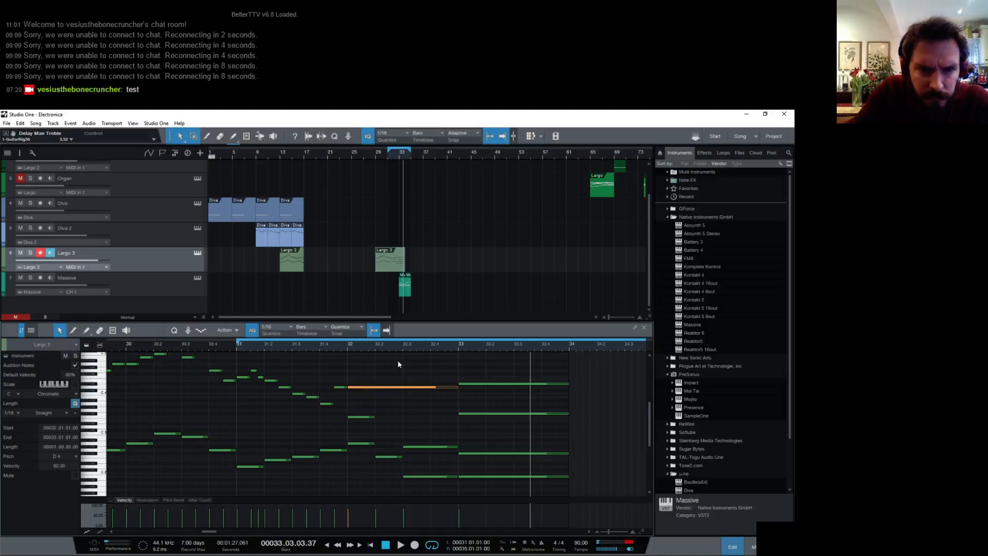
click(298, 270)
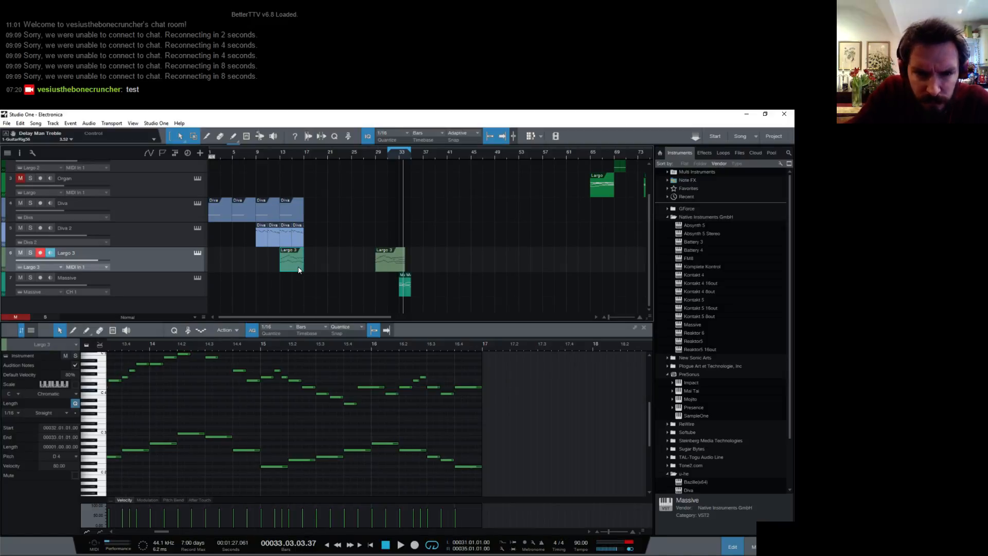
In the Largo 3 event at bar 29, shorten the D4 note at bar 32 to an eighth and add an eighth-note C4 after it.
click(396, 267)
drag(448, 389, 353, 391)
click(354, 394)
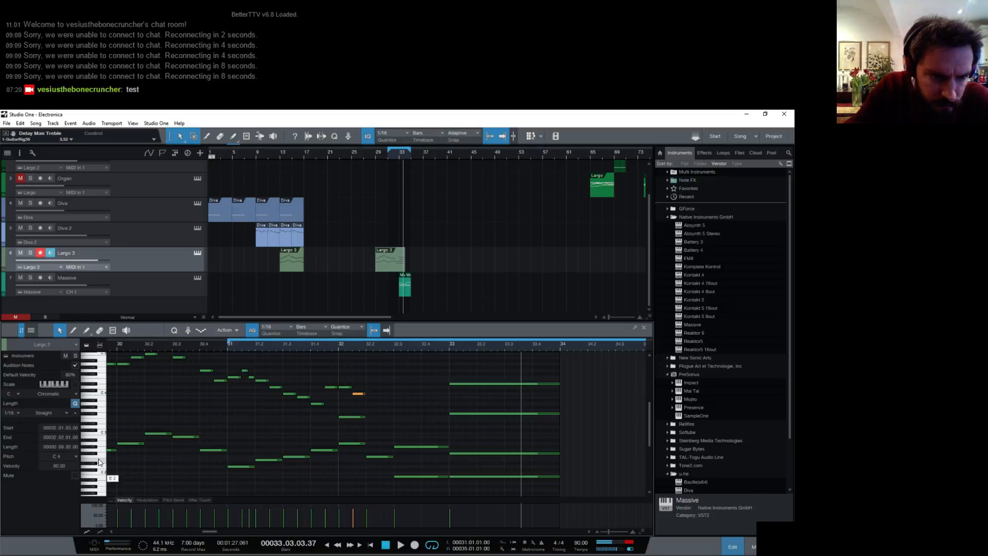
Add sixteenth notes B3, G#3, B3, D4, F4 and G#4 in sequence from beat 2 of bar 32, and play the bar.
click(368, 397)
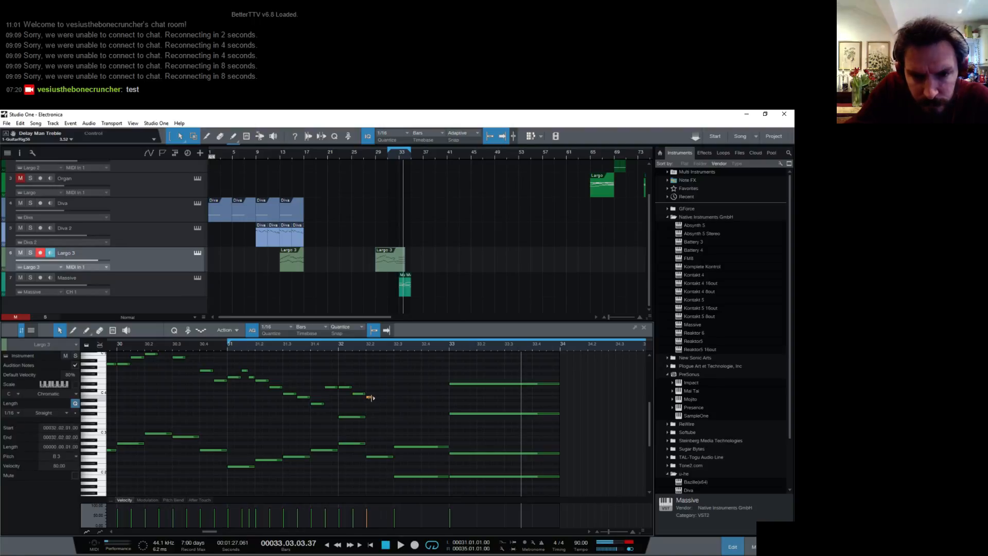
click(377, 406)
click(382, 397)
click(391, 391)
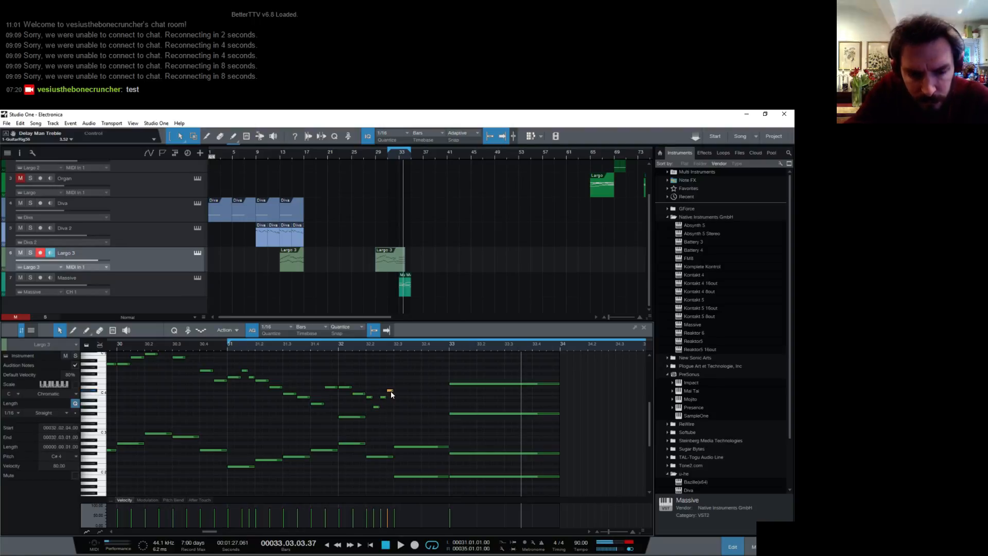
click(388, 387)
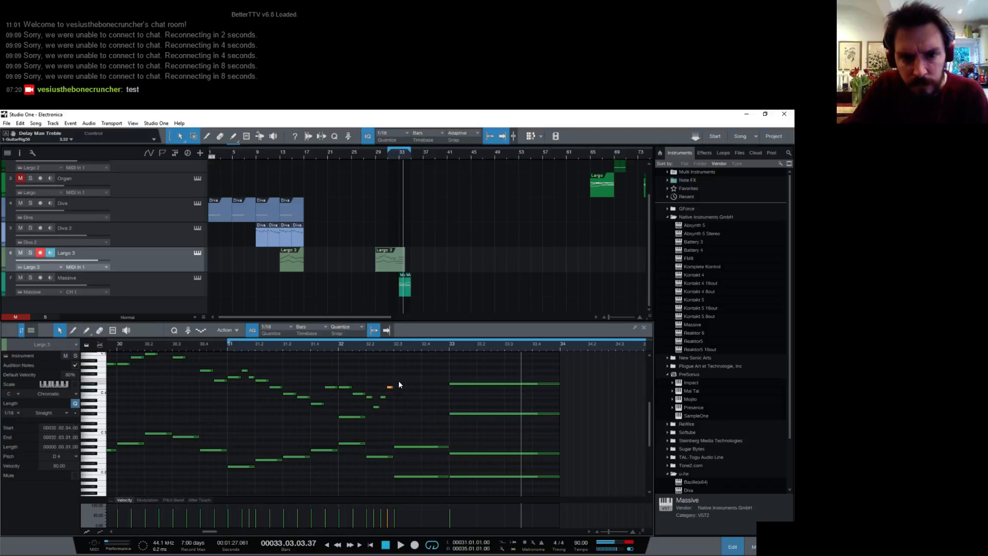
click(397, 377)
click(404, 367)
click(338, 344)
key(space)
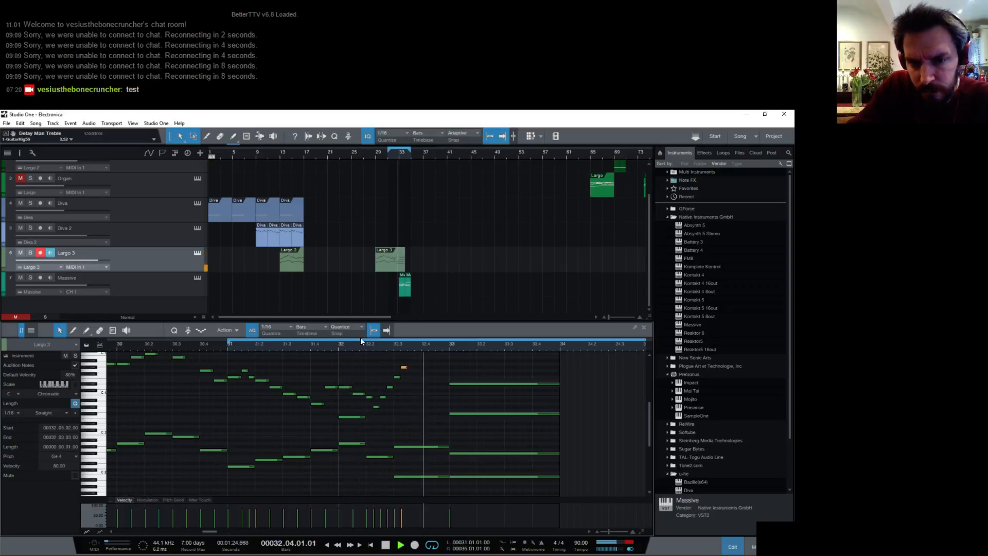
key(space)
Raise the second sixteenth note of beat 2 in bar 32 to A3 and play the bar.
click(376, 406)
drag(378, 403, 378, 403)
click(339, 348)
key(space)
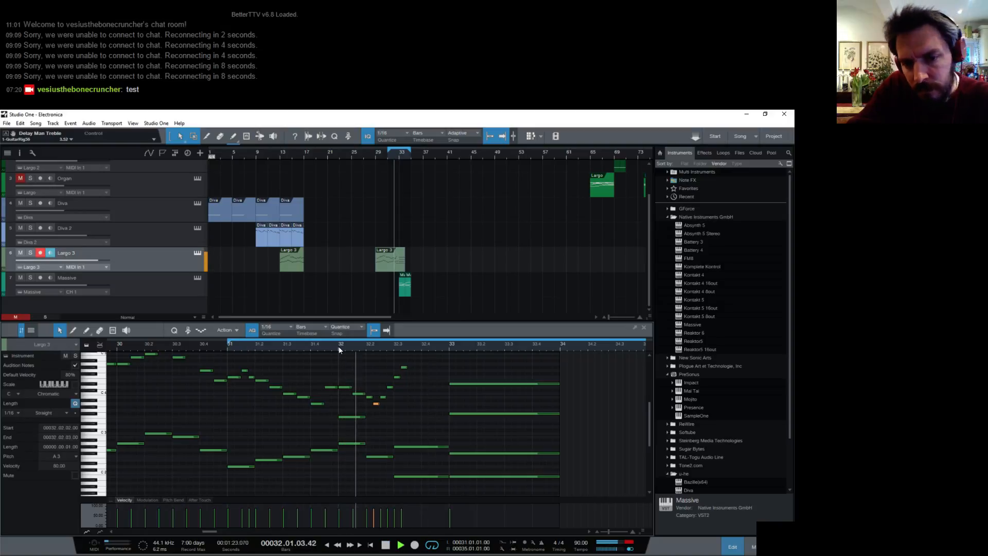
key(space)
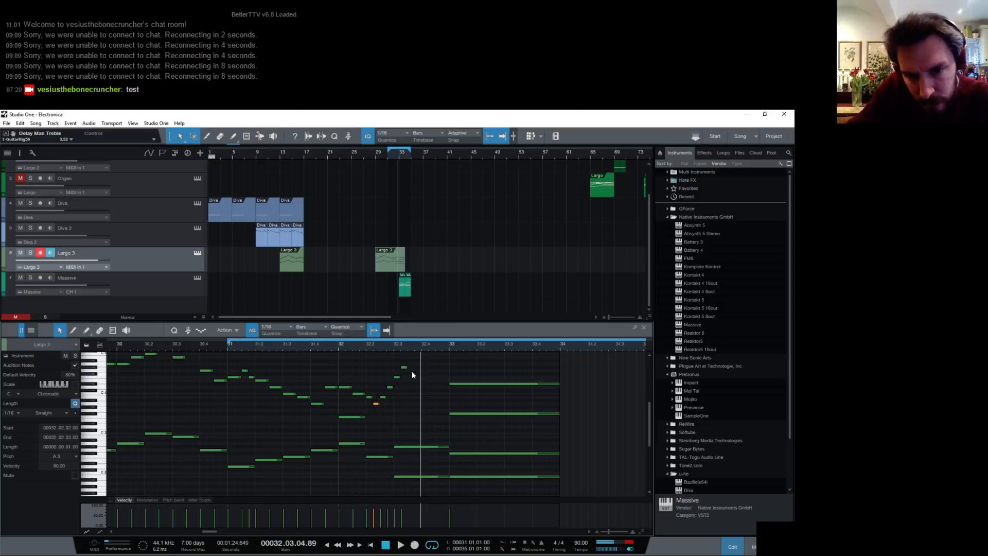
Add a sixteenth-note B4 at 32.03.03 and sixteenths G#4, D4, B3 and G#3 across beat 4, and play bar 32.
scroll(422, 367, up, 1)
double_click(412, 363)
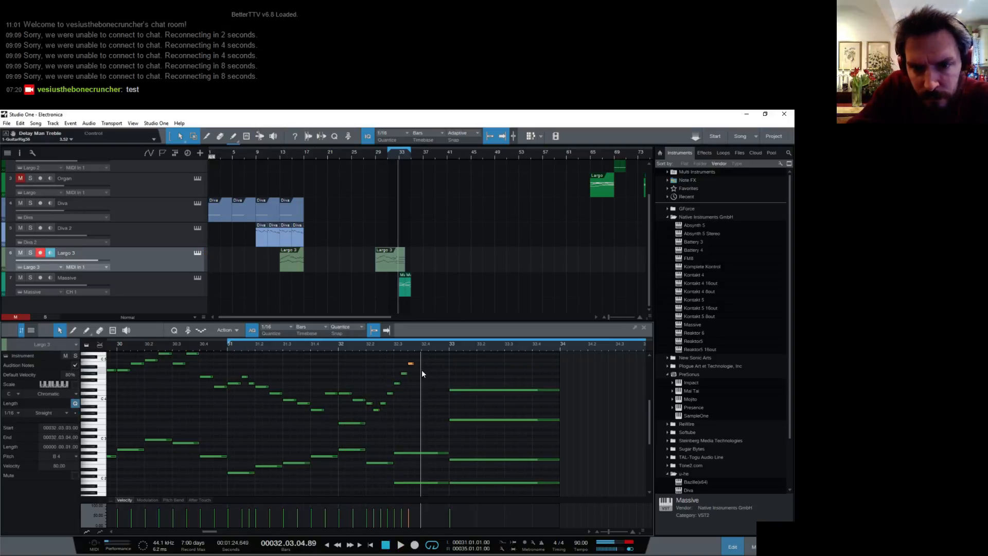
double_click(423, 373)
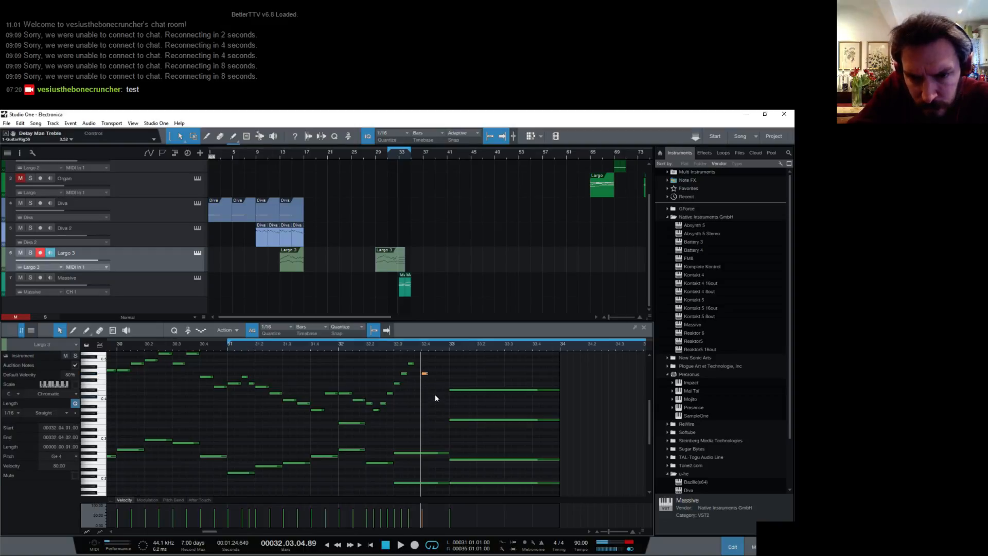
double_click(430, 394)
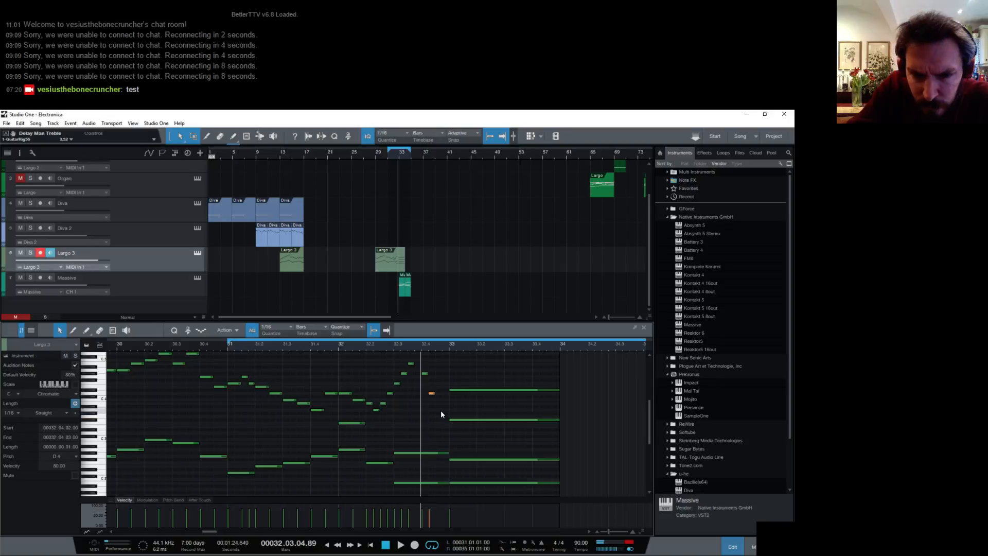
click(440, 403)
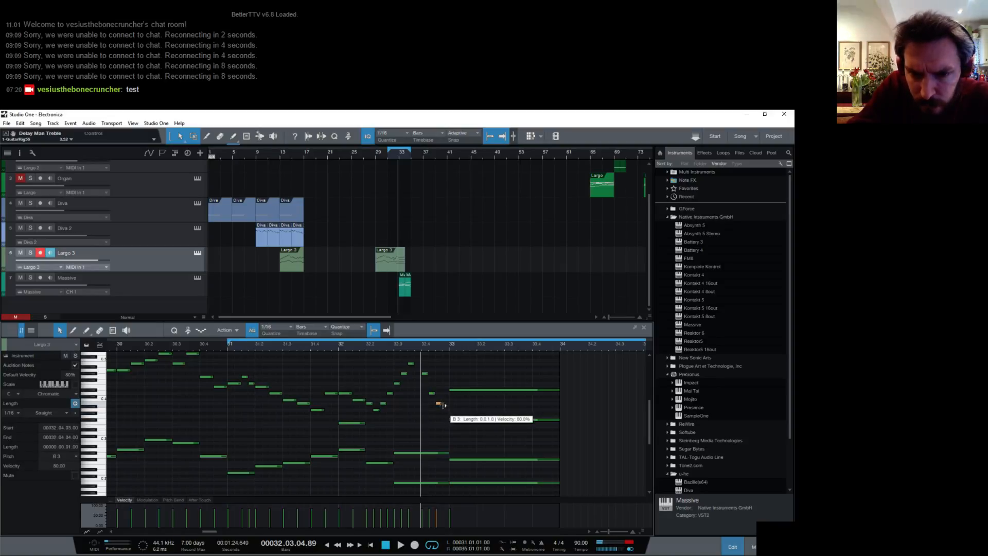
double_click(446, 413)
click(339, 347)
key(space)
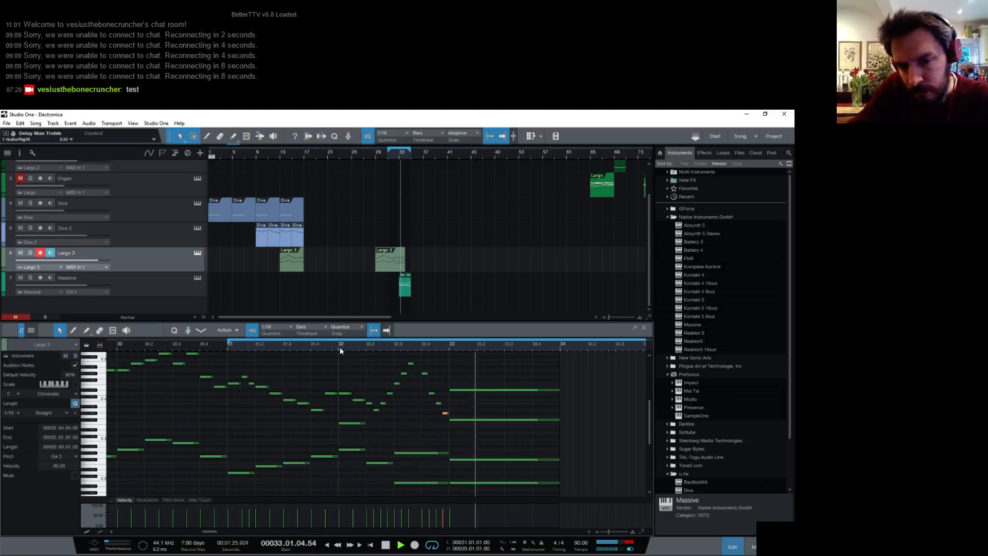
key(space)
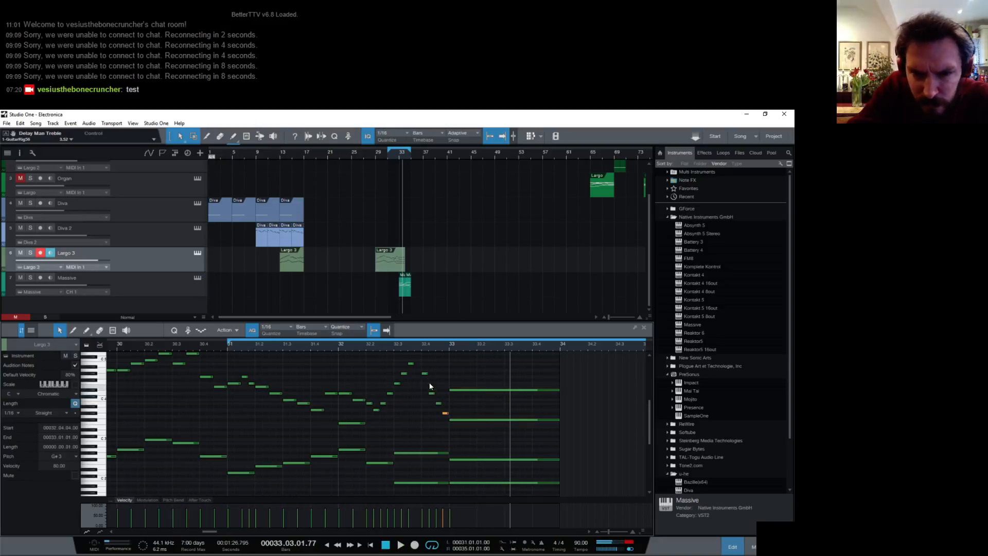
Raise the last two sixteenth notes of bar 32 to F4 and B3, and play the bar.
click(425, 374)
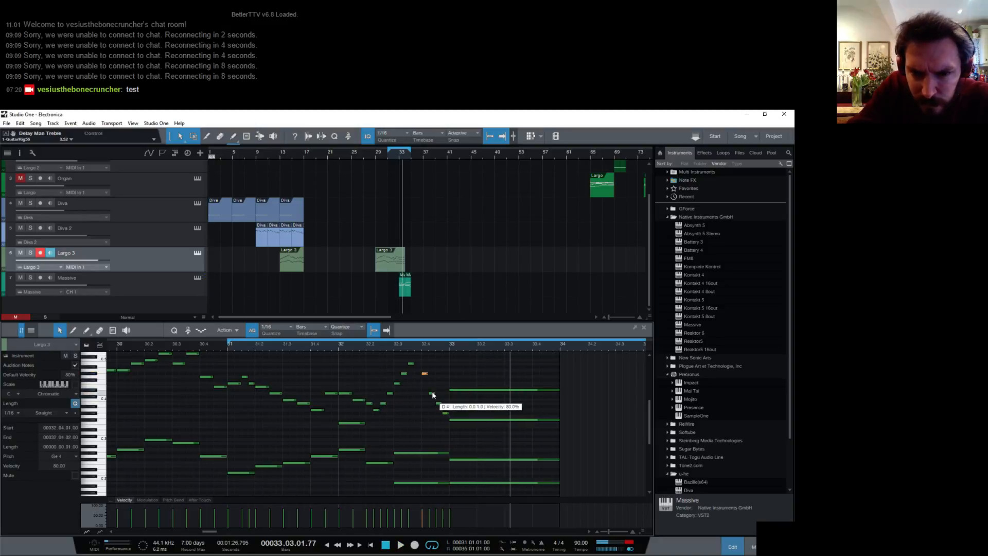
drag(440, 403, 439, 384)
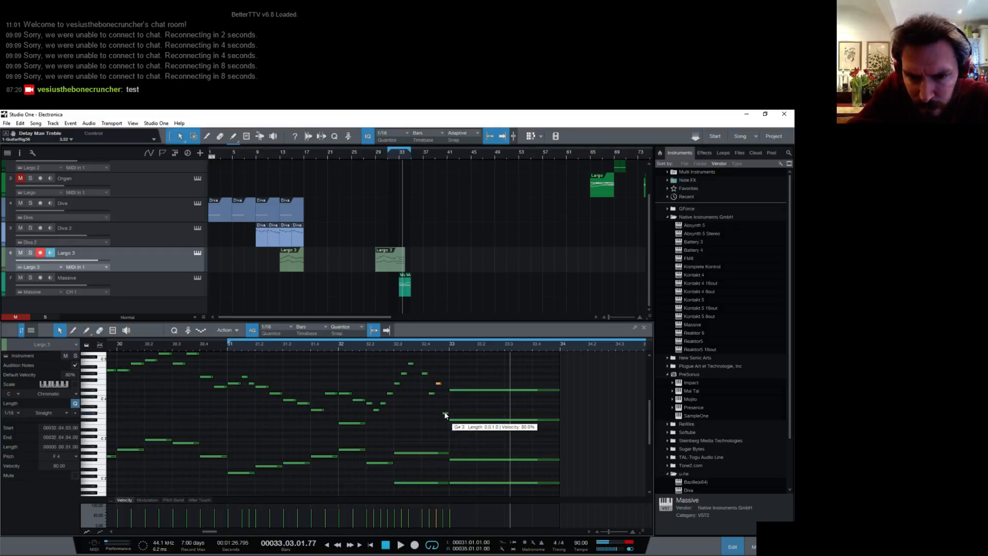
click(445, 403)
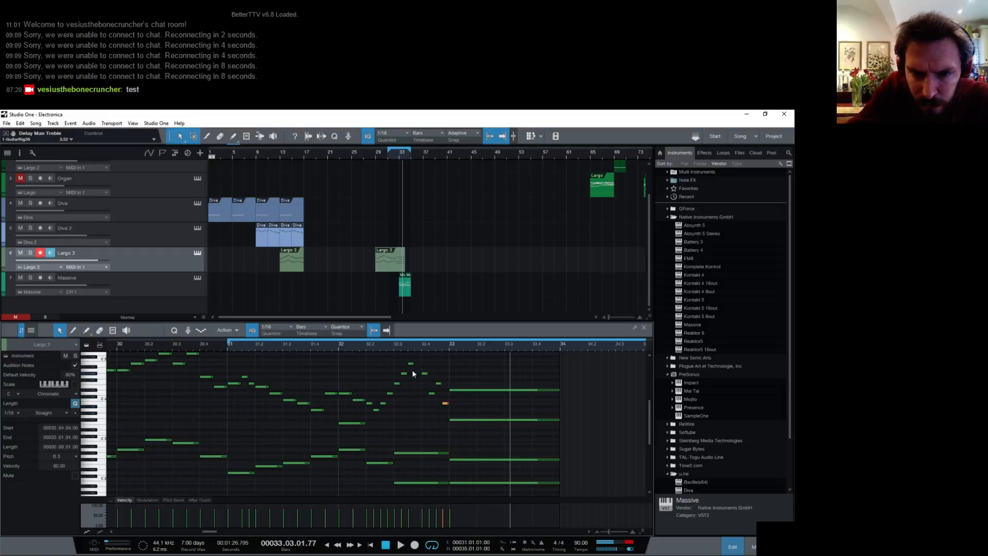
click(339, 347)
key(space)
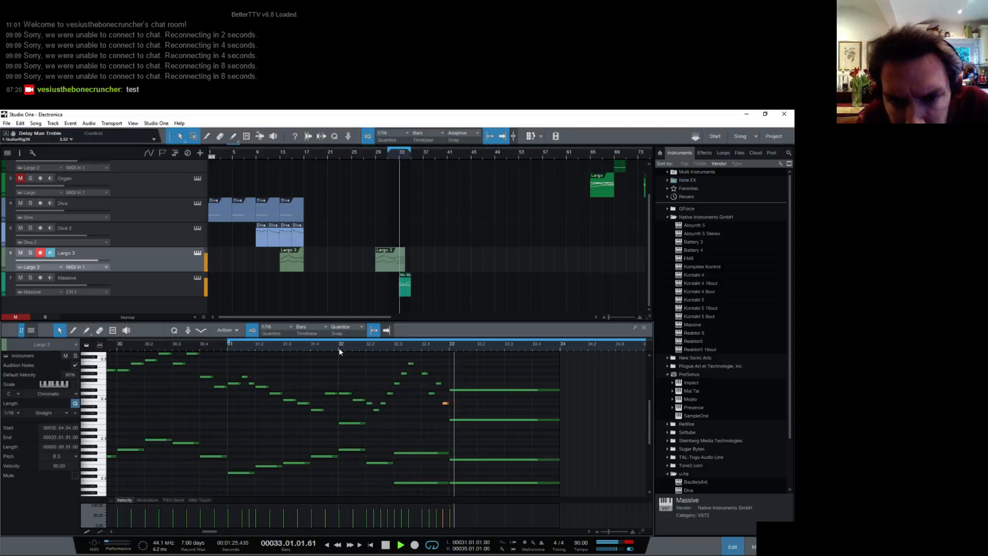
key(space)
Fill the gap at 32.03.04 with a sixteenth-note F4 and play from bar 32.
scroll(422, 396, up, 1)
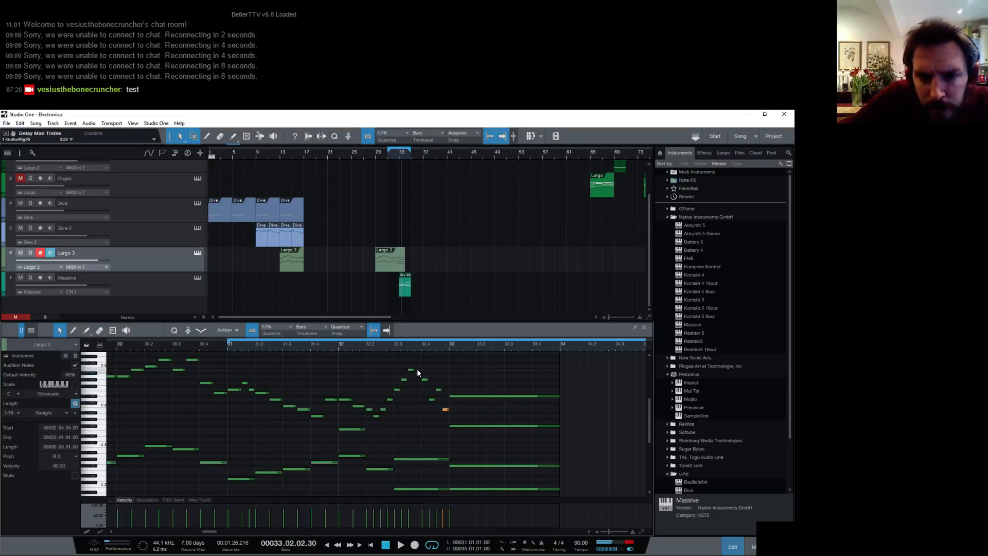
mouse_move(412, 371)
mouse_down()
mouse_move(413, 379)
mouse_move(411, 370)
mouse_up()
click(418, 389)
click(340, 347)
key(space)
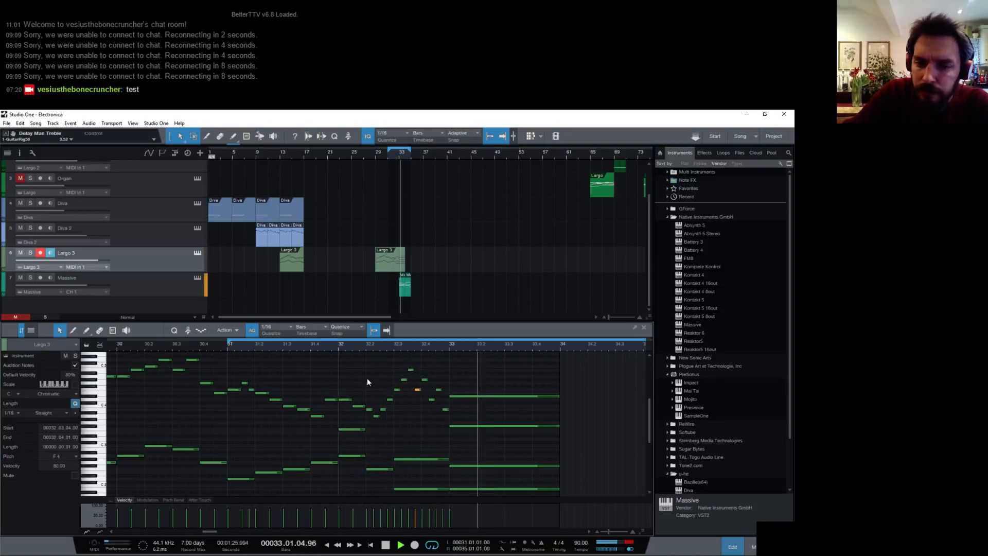
key(space)
Duplicate the F3 note at bar 32 onto beats 2, 3 and 4 as D3, F3 and G#3, and play the bar.
click(358, 429)
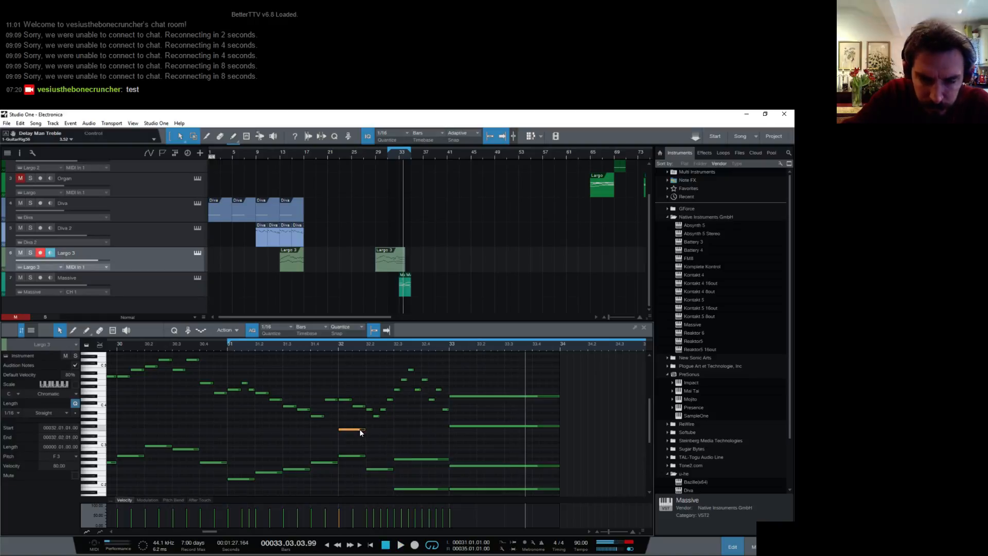
click(339, 349)
key(space)
key(space)
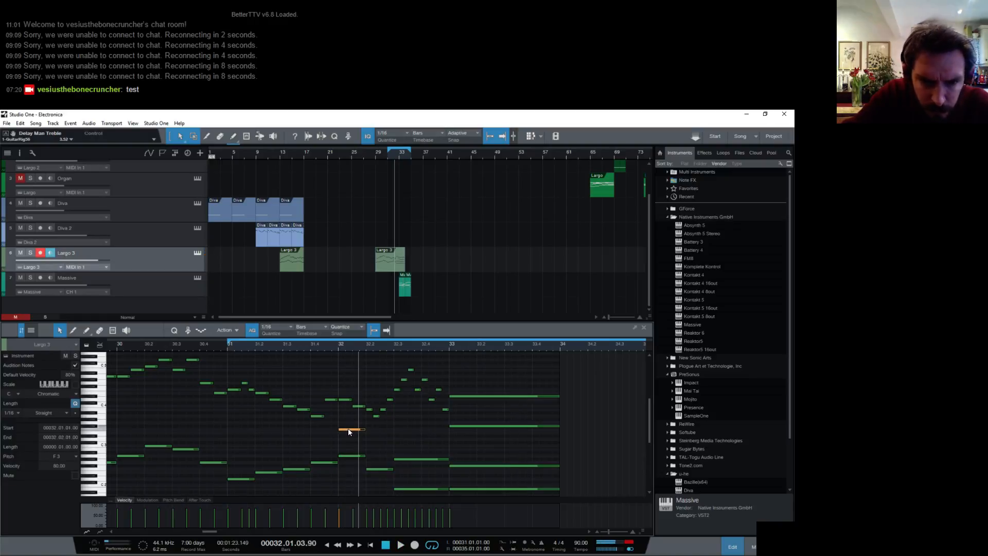
drag(379, 430, 437, 420)
key(d)
key(d)
click(337, 347)
key(space)
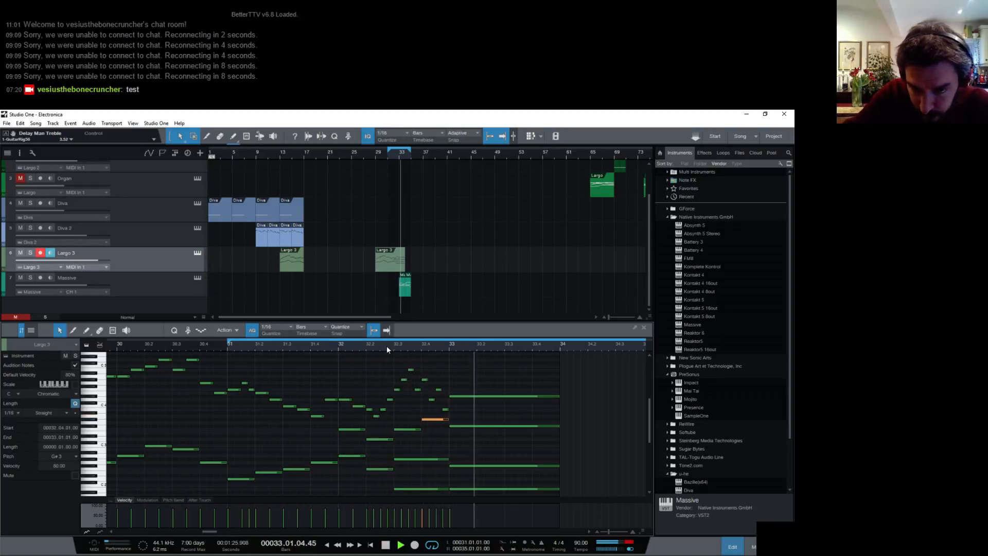
key(space)
Halve the two upper notes in bar 33, duplicate them into its second half at C#4 and E3, and play the bar.
drag(491, 368, 502, 435)
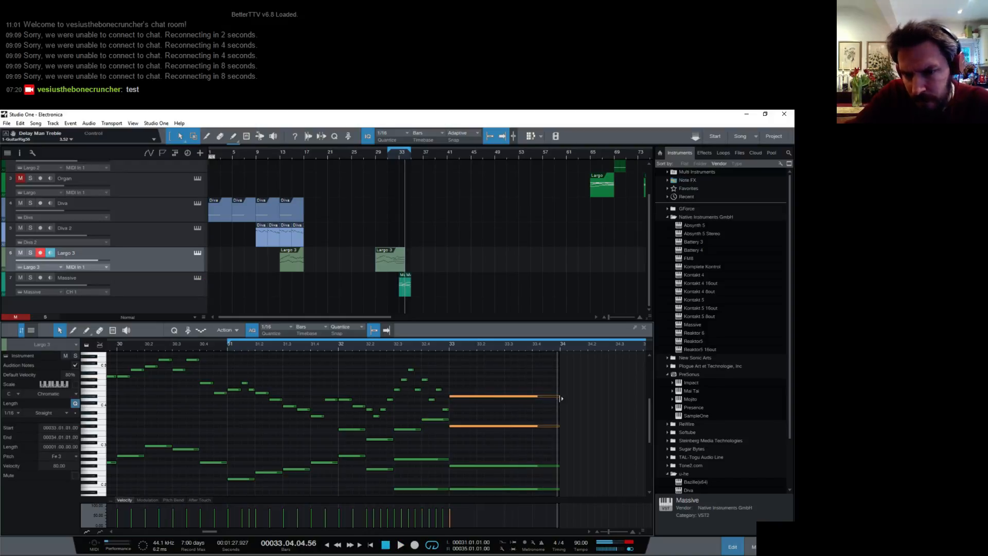
drag(557, 394, 502, 438)
click(496, 388)
key(d)
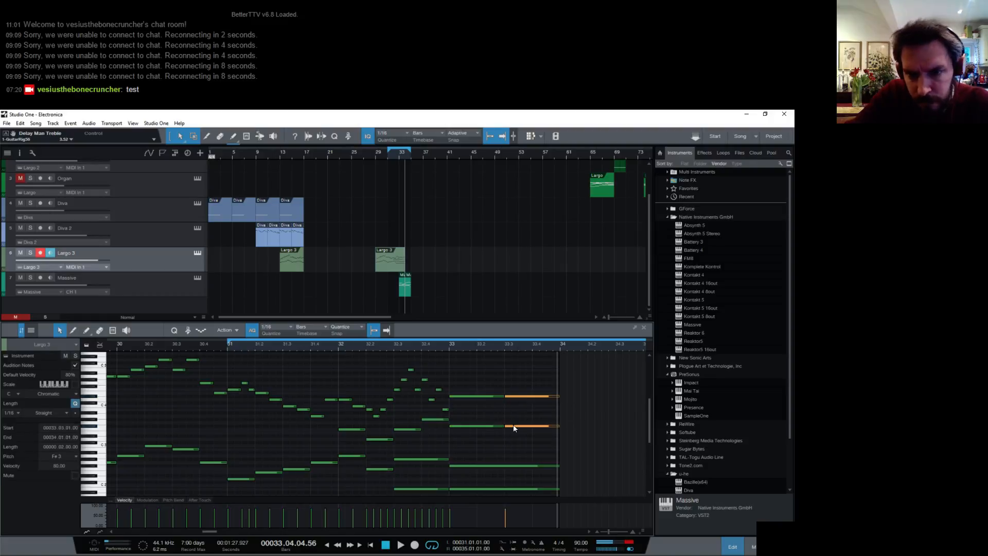
click(522, 404)
click(519, 396)
drag(521, 399, 517, 431)
click(447, 344)
key(space)
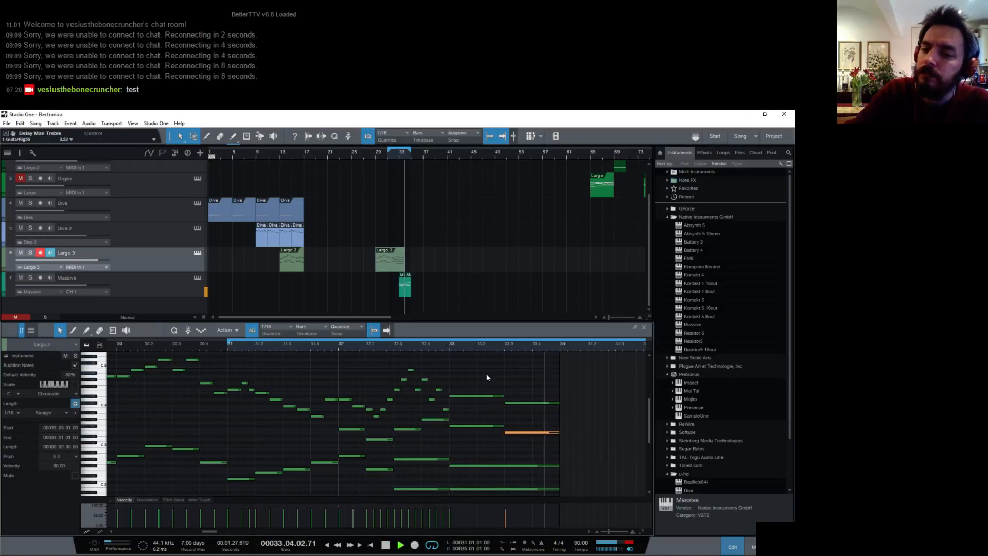
key(space)
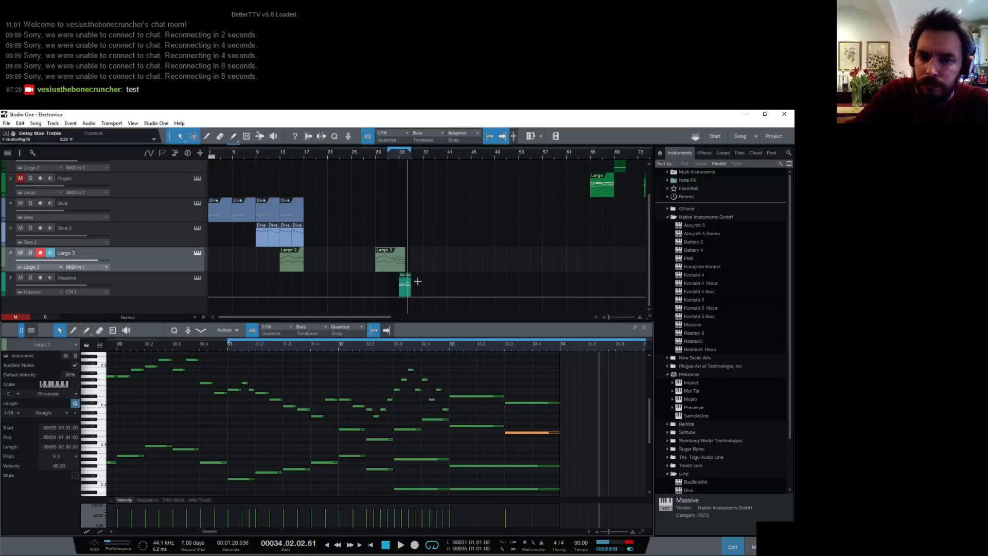
Extend the Largo 3 event to bar 35 and duplicate the two upper notes to the start of bar 34 at B3 and D#3.
drag(405, 262, 411, 262)
drag(403, 375, 411, 442)
key(d)
drag(454, 404, 448, 409)
click(453, 443)
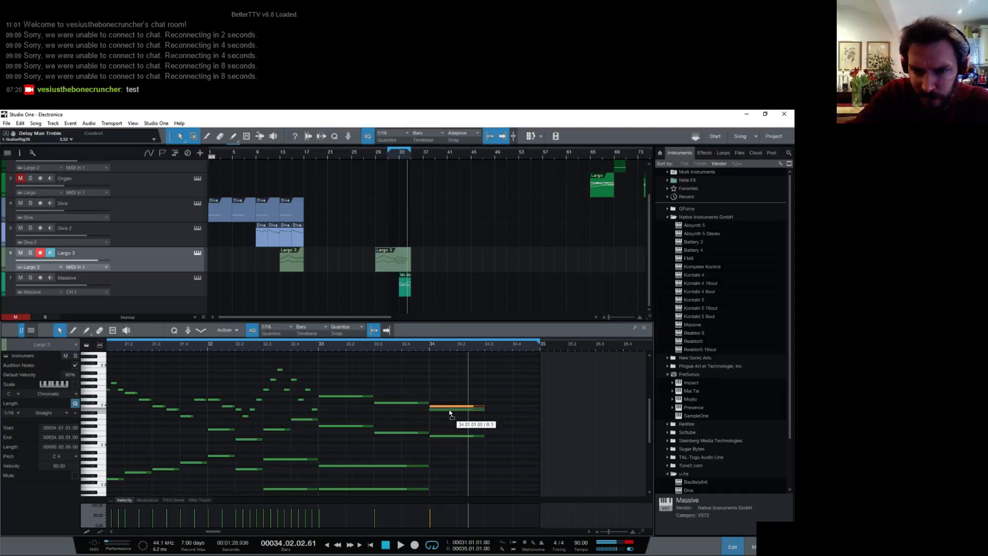
Duplicate both upper notes into the second half of bar 34, lowering the copies to B2 and F#3.
key(d)
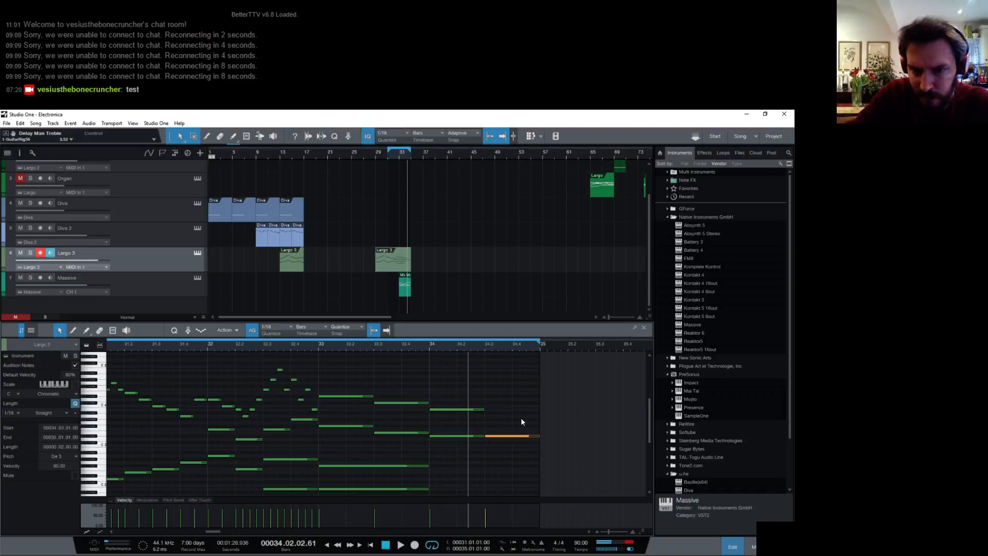
mouse_move(515, 437)
mouse_down()
mouse_move(534, 451)
mouse_move(510, 448)
mouse_up()
click(481, 410)
key(d)
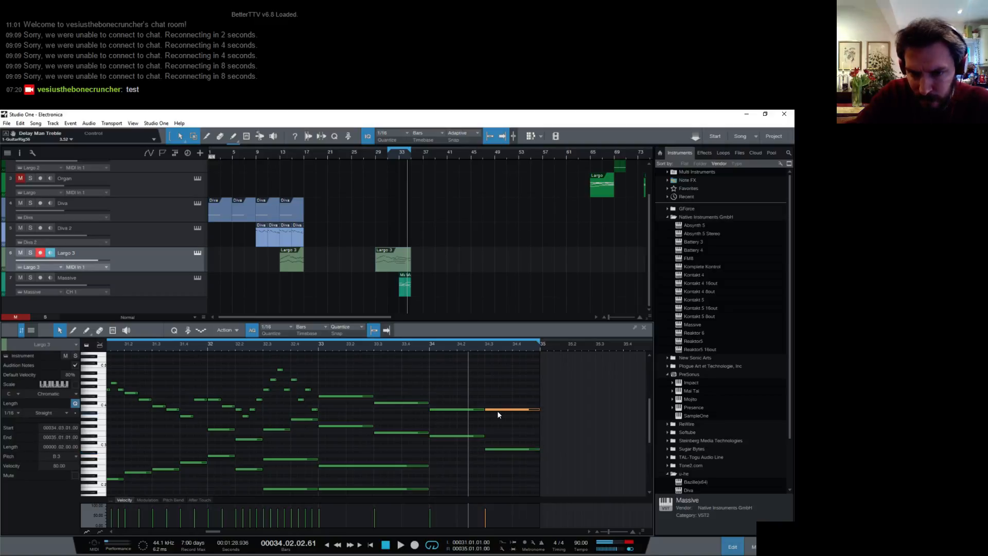
drag(498, 411, 500, 430)
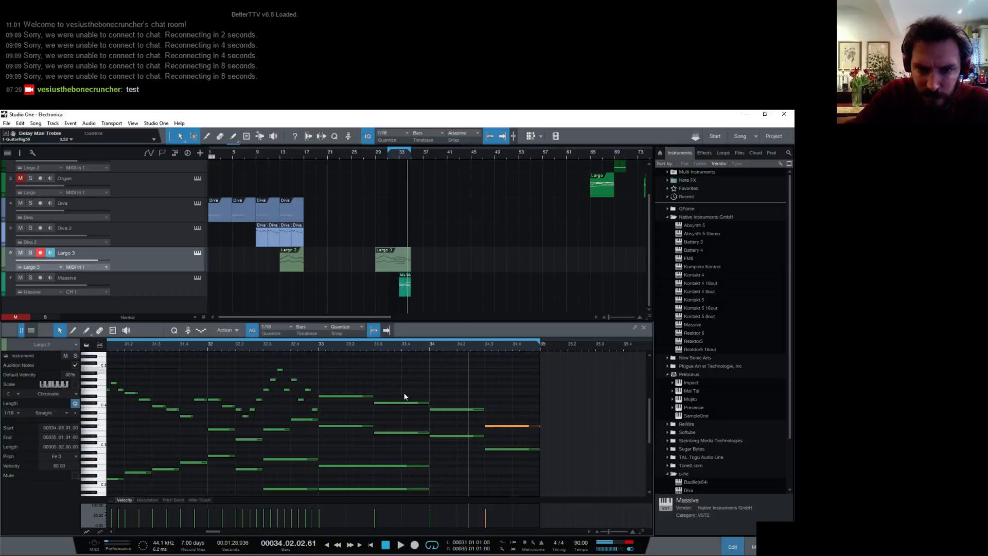
Duplicate the two sustained bass notes of bar 33 into bar 34 and play from bar 33.
drag(397, 449, 432, 486)
key(d)
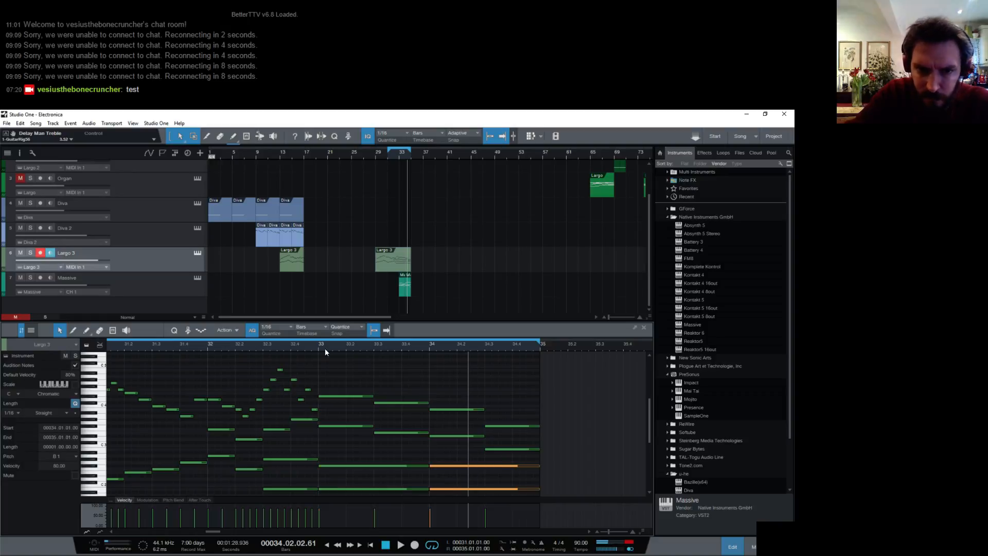
click(317, 345)
key(space)
mouse_move(408, 345)
mouse_down()
mouse_move(425, 340)
mouse_move(413, 341)
mouse_up()
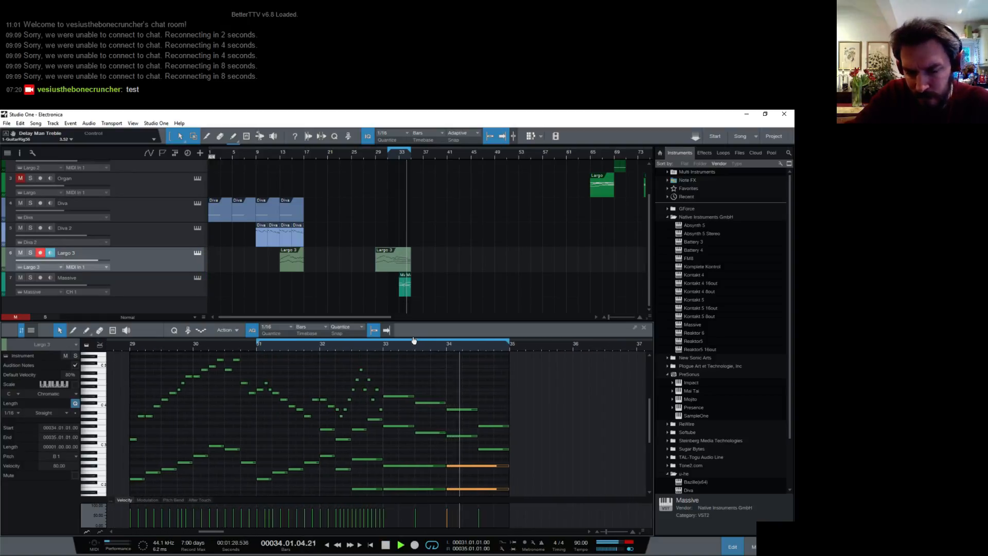
key(space)
Play the whole Largo 3 event from bar 29 to its end at a raised system volume.
click(375, 152)
key(space)
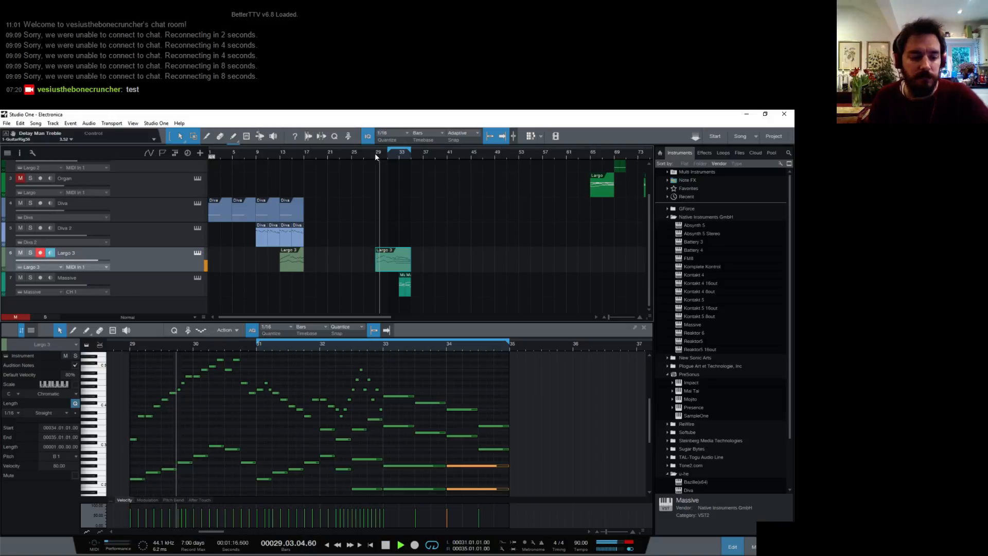
key(XF86AudioRaiseVolume)
key(XF86AudioRaiseVolume)
key(XF86AudioRaiseVolume)
key(XF86AudioRaiseVolume)
key(XF86AudioRaiseVolume)
key(XF86AudioRaiseVolume)
key(XF86AudioRaiseVolume)
key(XF86AudioRaiseVolume)
key(XF86AudioRaiseVolume)
key(XF86AudioRaiseVolume)
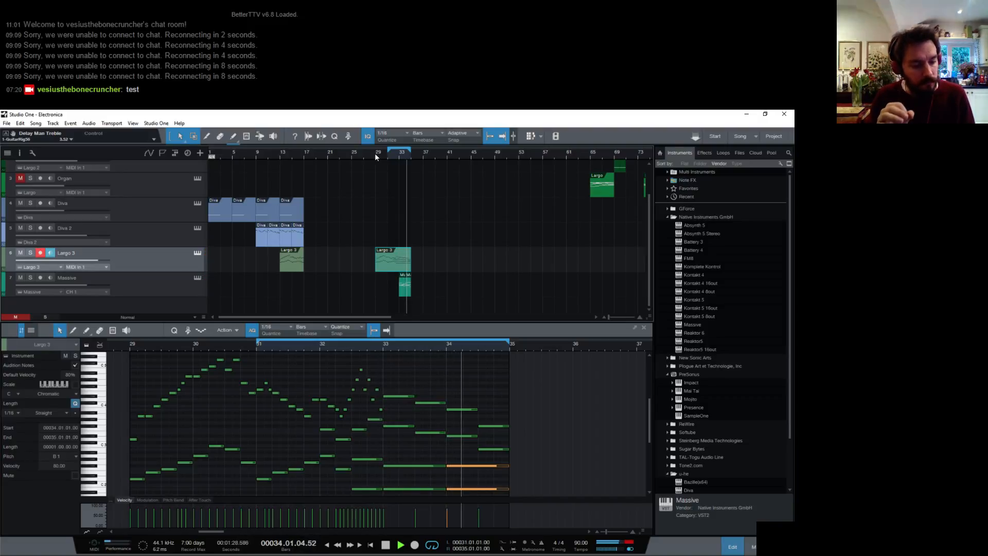
key(space)
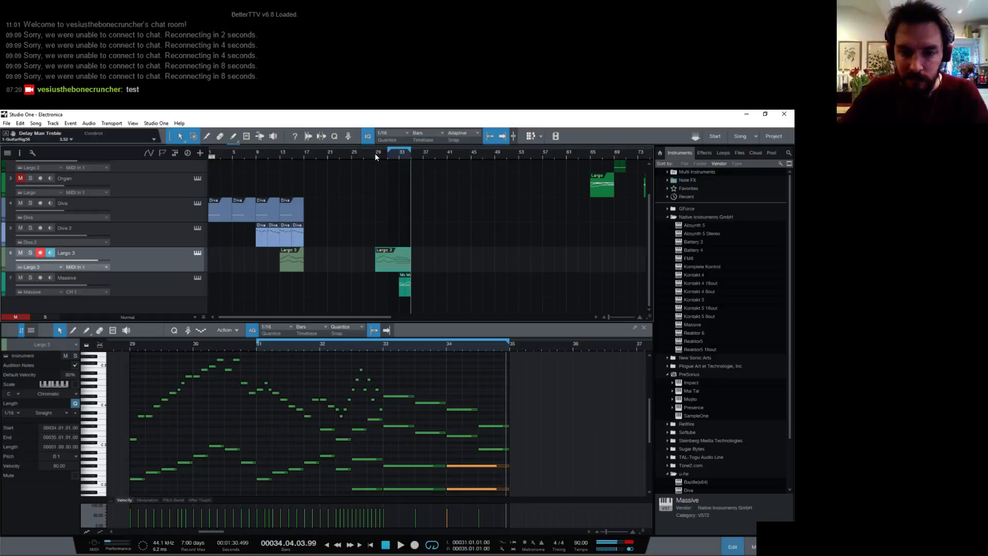
Save the song and play back the Largo 3 part around bar 31.
key(ctrl+s)
drag(324, 345, 371, 350)
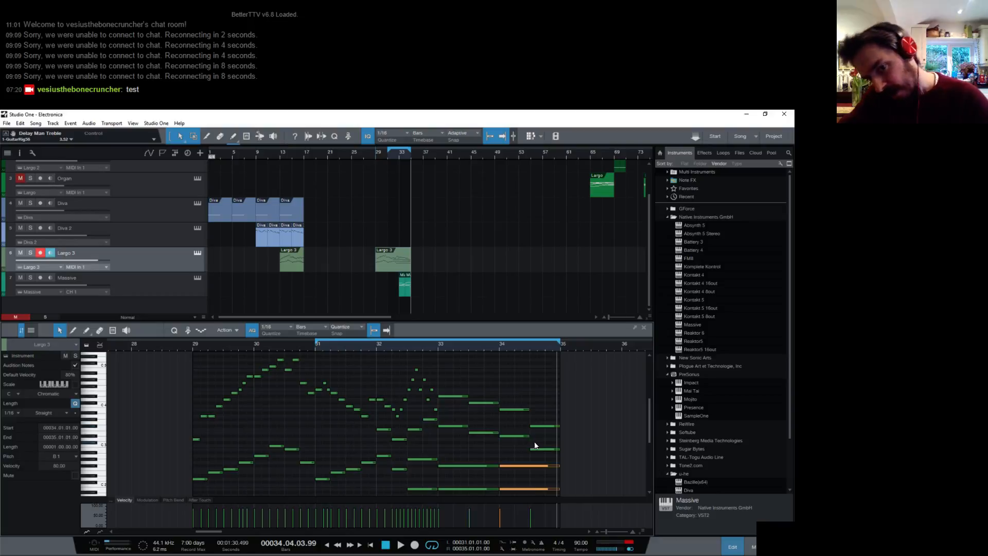
drag(360, 349, 414, 423)
key(space)
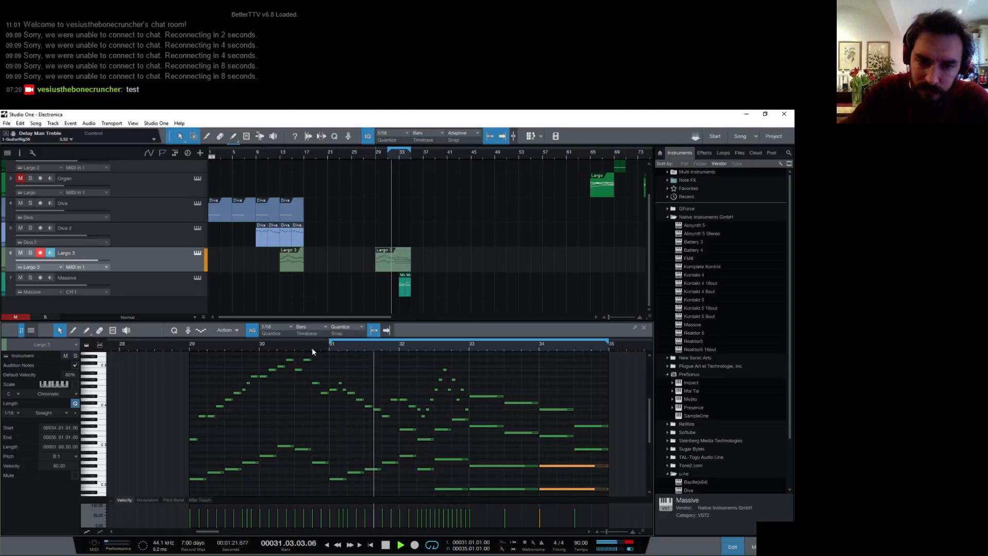
key(space)
Raise the melody note on beat 4 of bar 31 to C4 and play the passage into bar 33.
click(377, 409)
drag(378, 412, 387, 407)
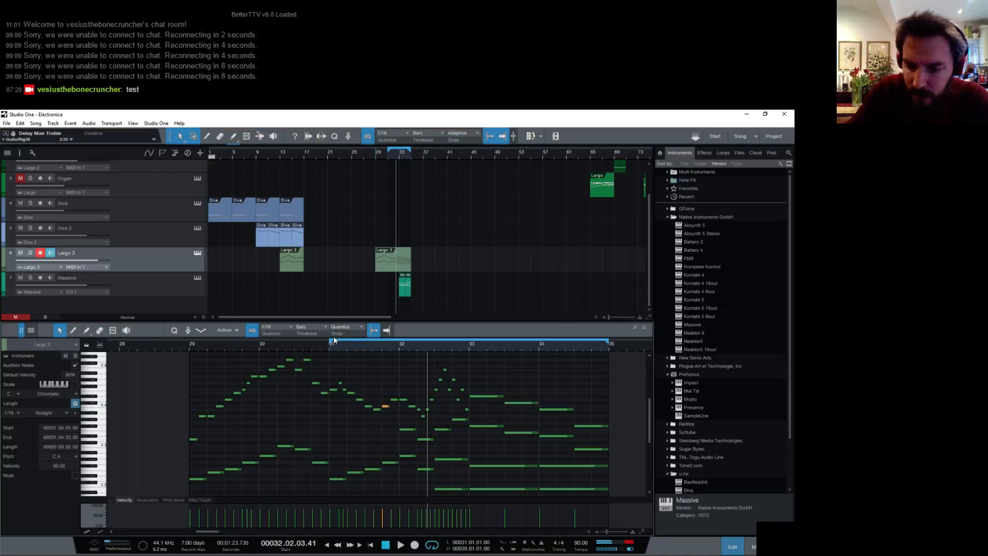
key(space)
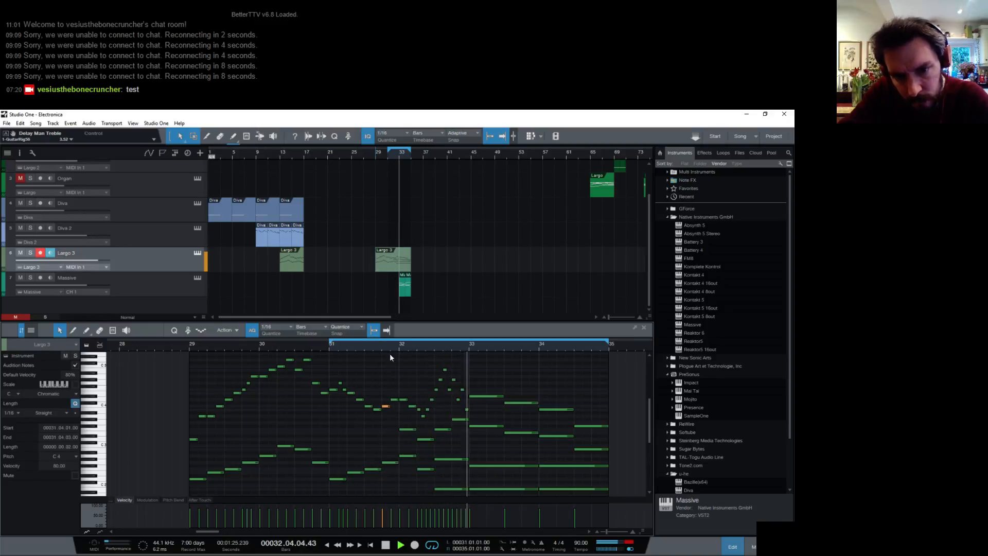
key(space)
Audition the bass notes at the start of bar 31 and end of bar 30, and play from bar 29.
click(336, 480)
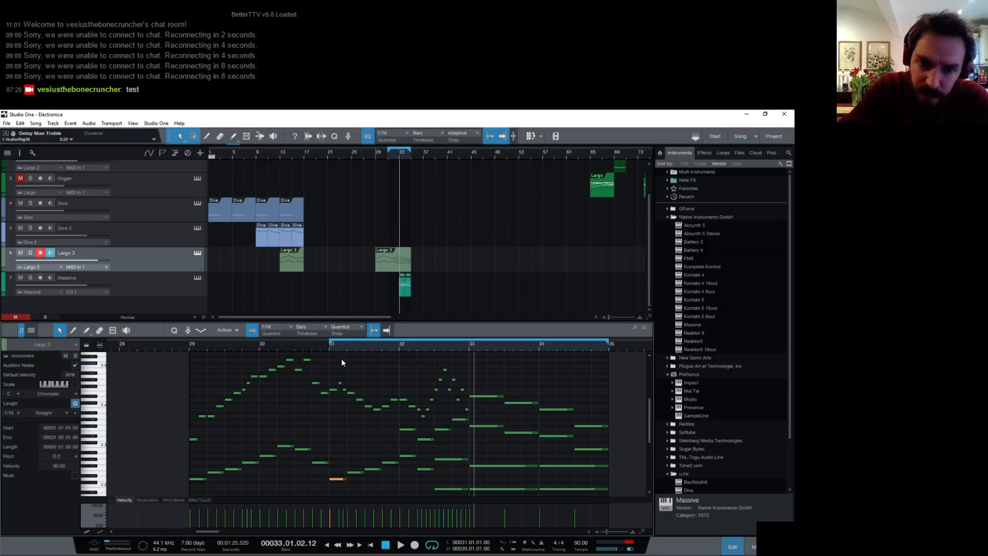
drag(338, 347, 394, 368)
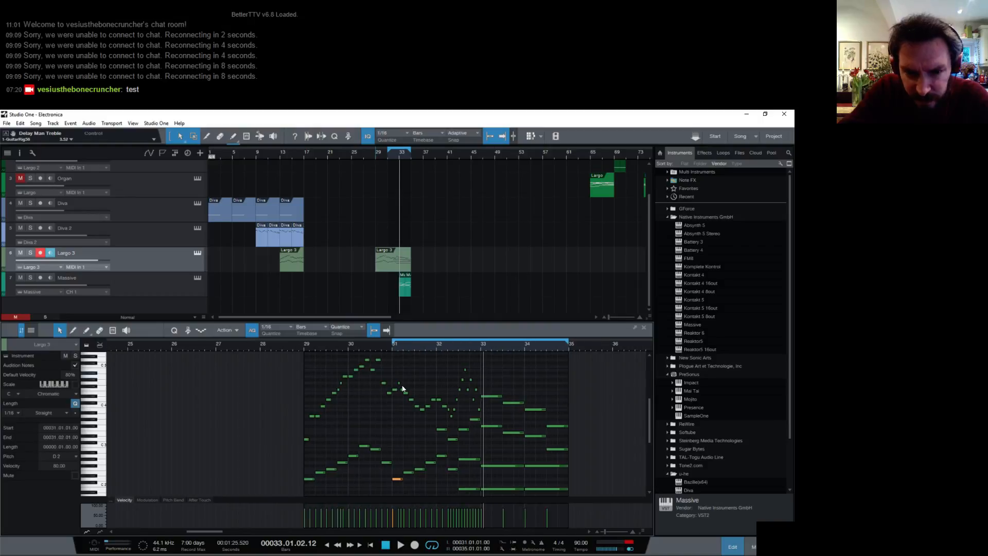
click(377, 449)
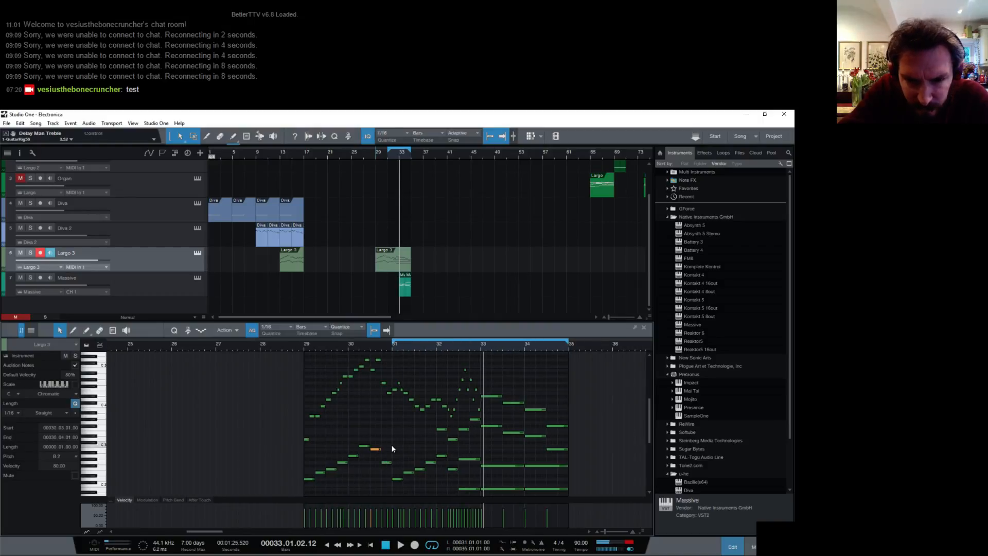
click(387, 464)
click(303, 348)
key(space)
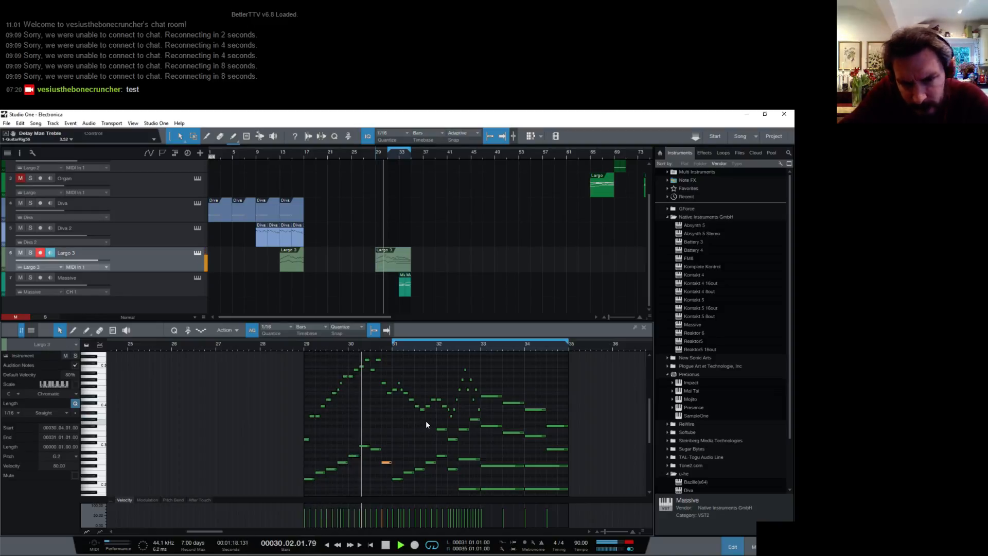
key(space)
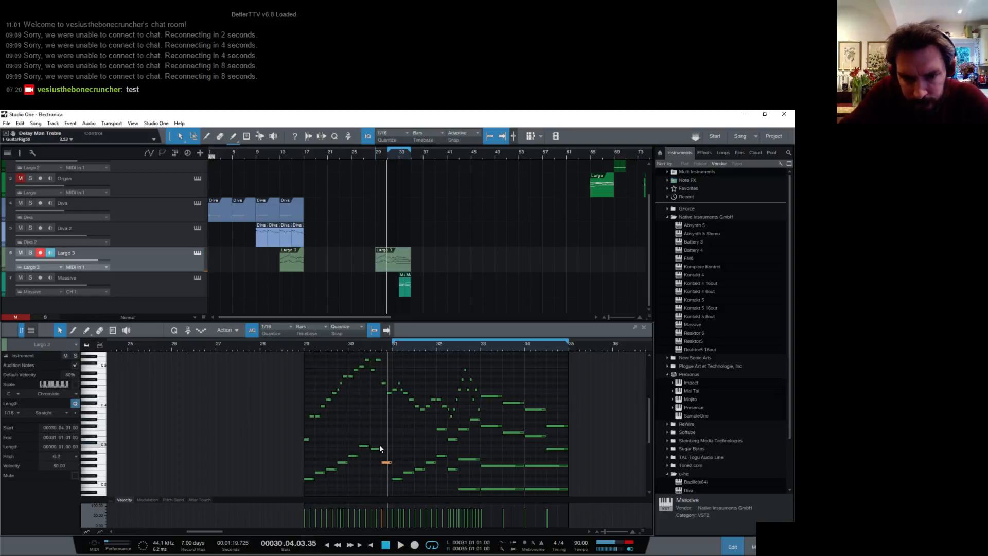
Set the note grid to 1/4 and add a quarter-note D3 on beat 4 of bar 30.
click(389, 441)
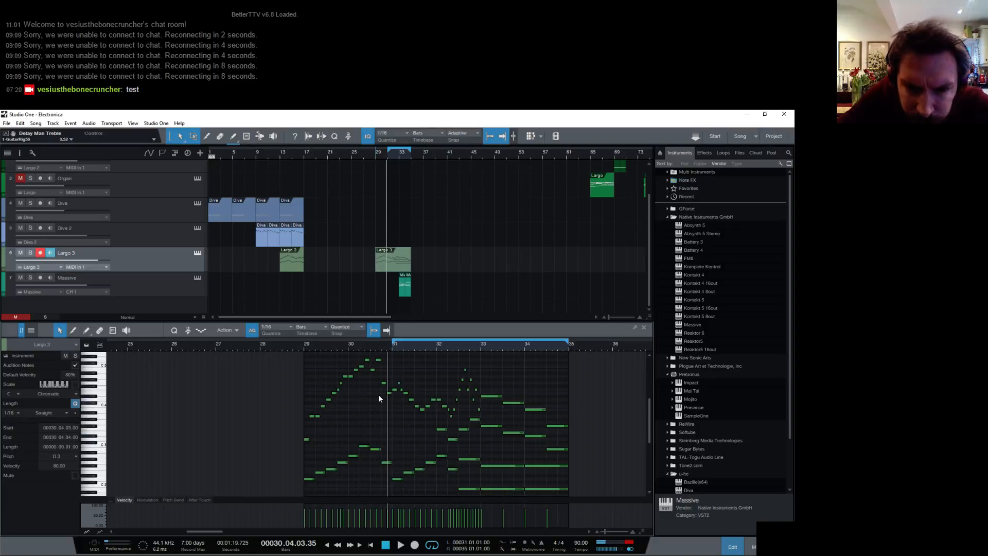
drag(384, 355, 387, 364)
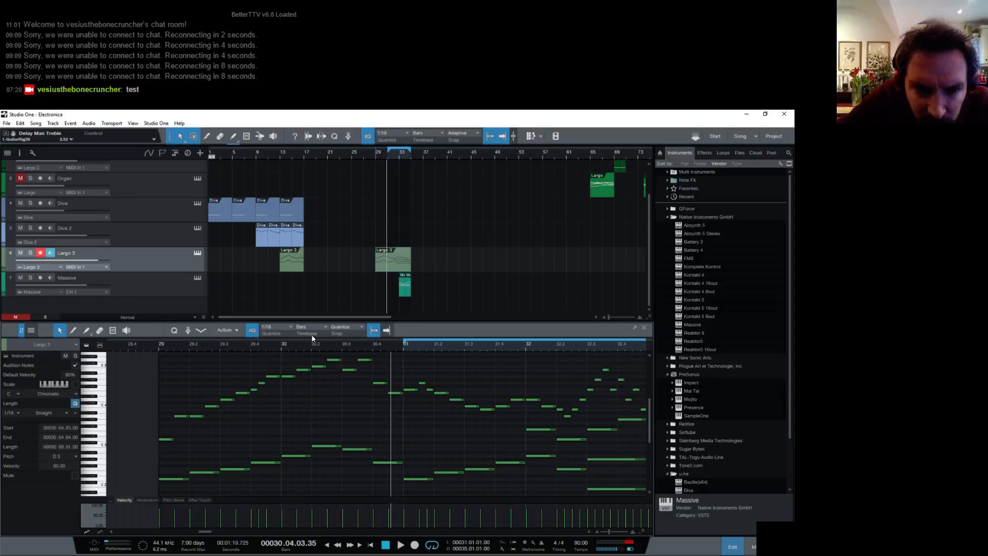
click(287, 324)
click(309, 341)
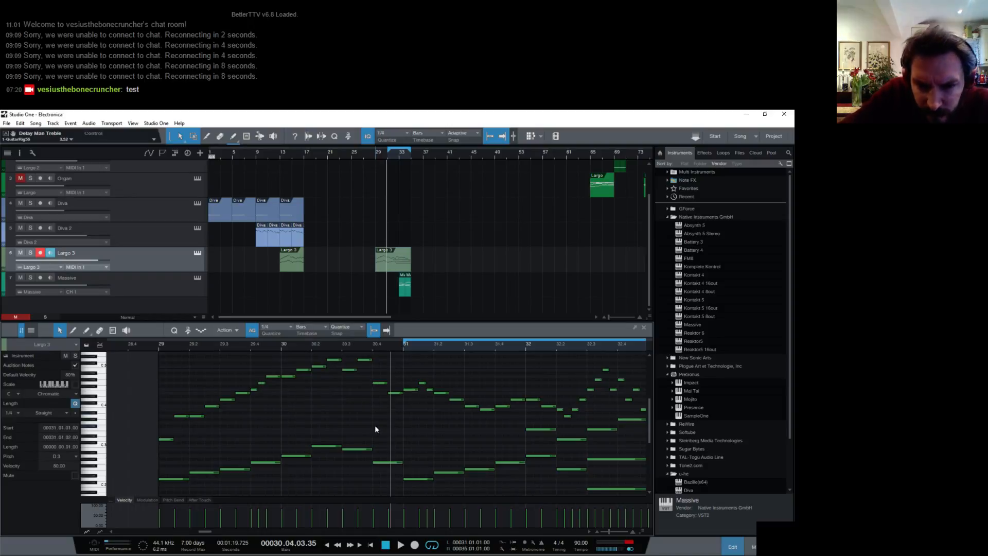
double_click(378, 439)
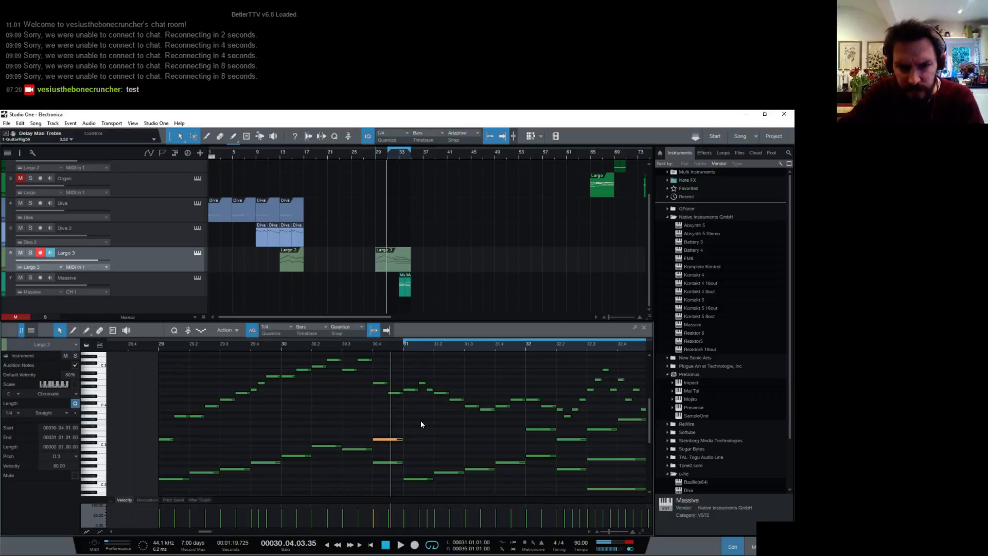
Play the Largo 3 part from bar 30 into bar 31.
click(406, 348)
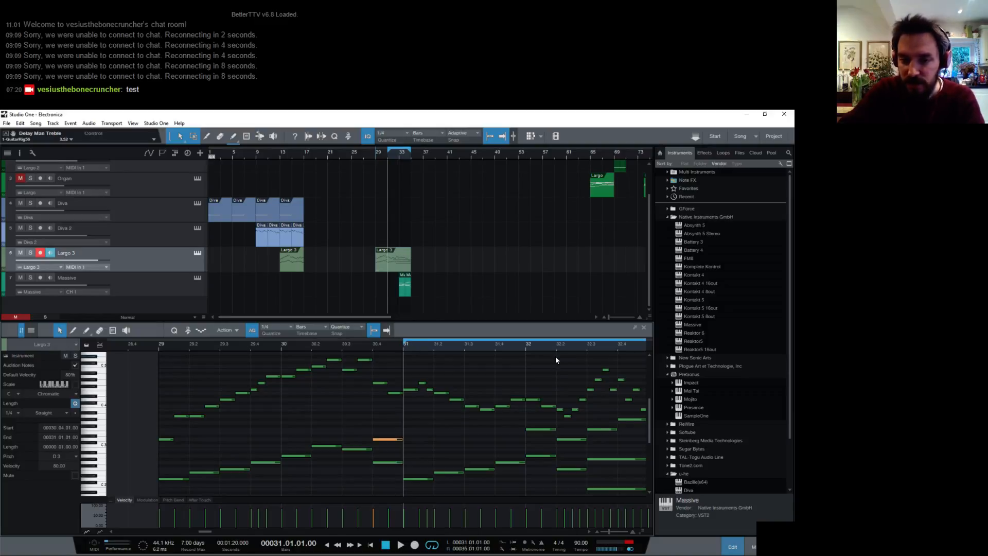
drag(552, 348, 466, 345)
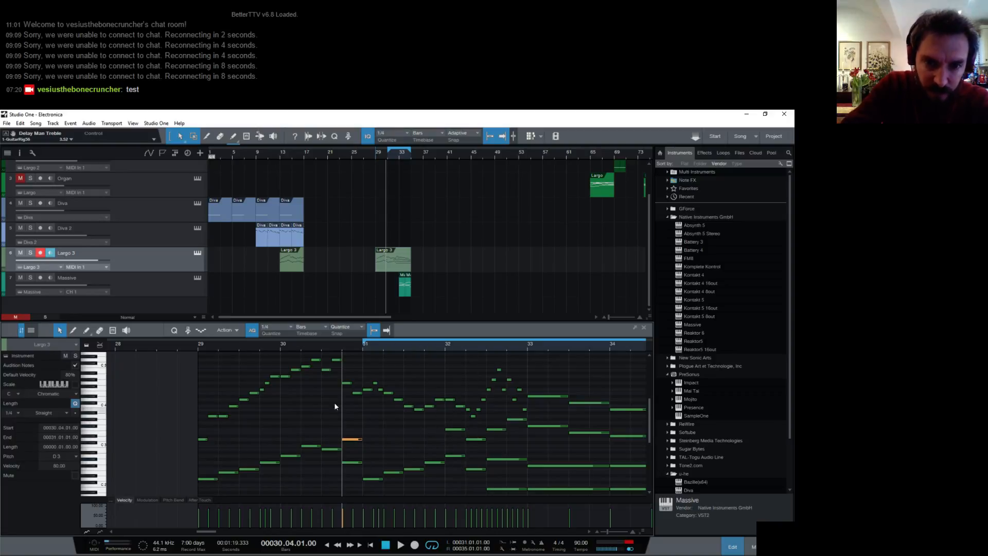
click(278, 344)
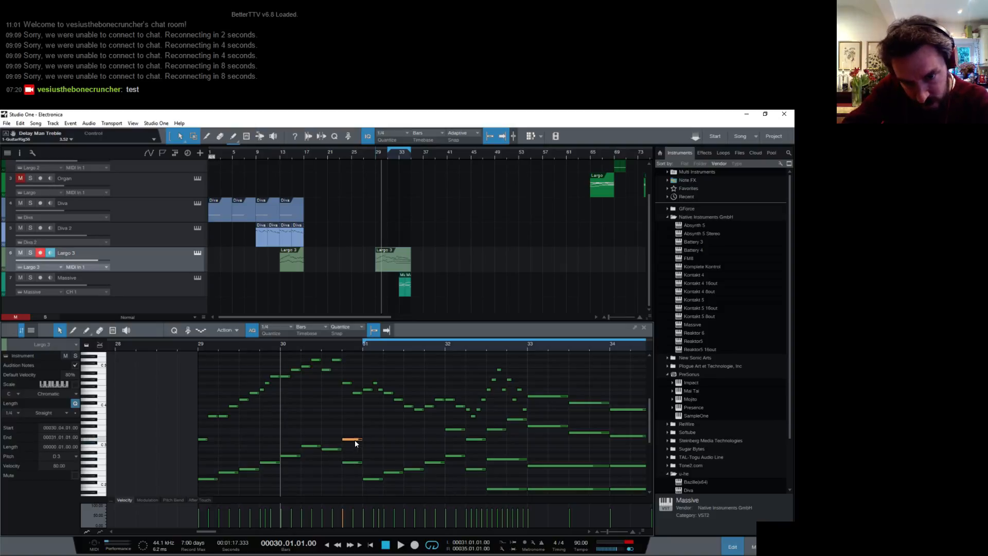
key(space)
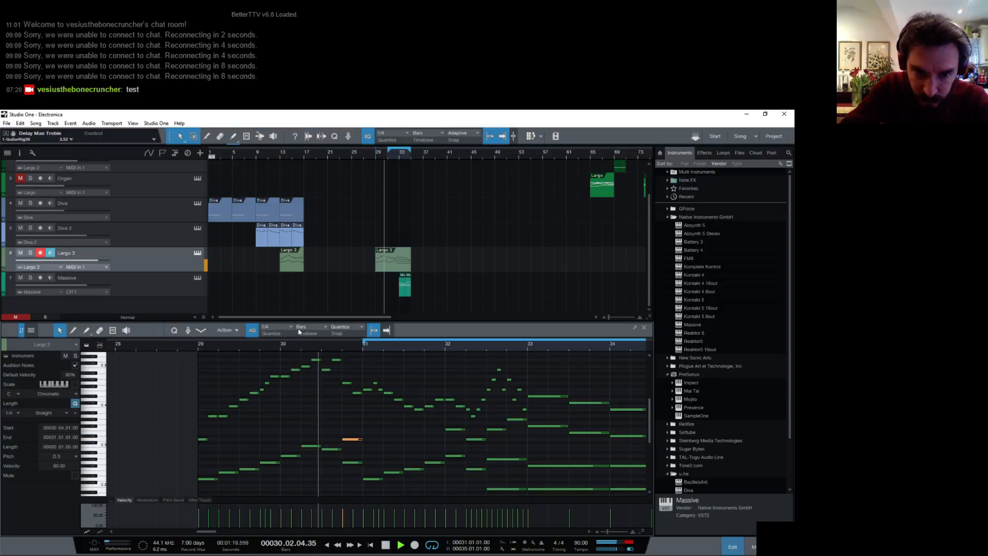
key(space)
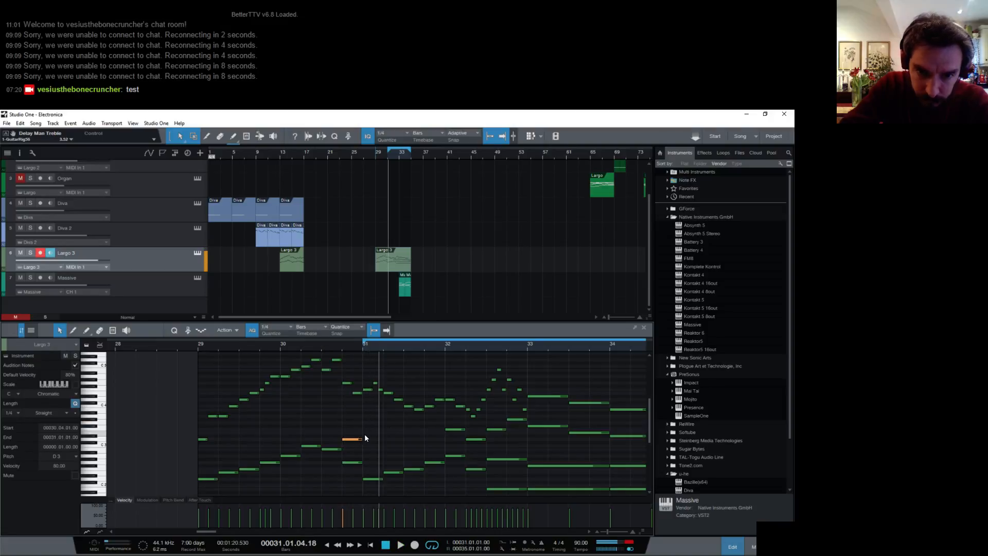
Add a quarter-note harmony on beat 1 of bar 31, raise it to A3, and play from bar 30.
click(369, 479)
click(368, 427)
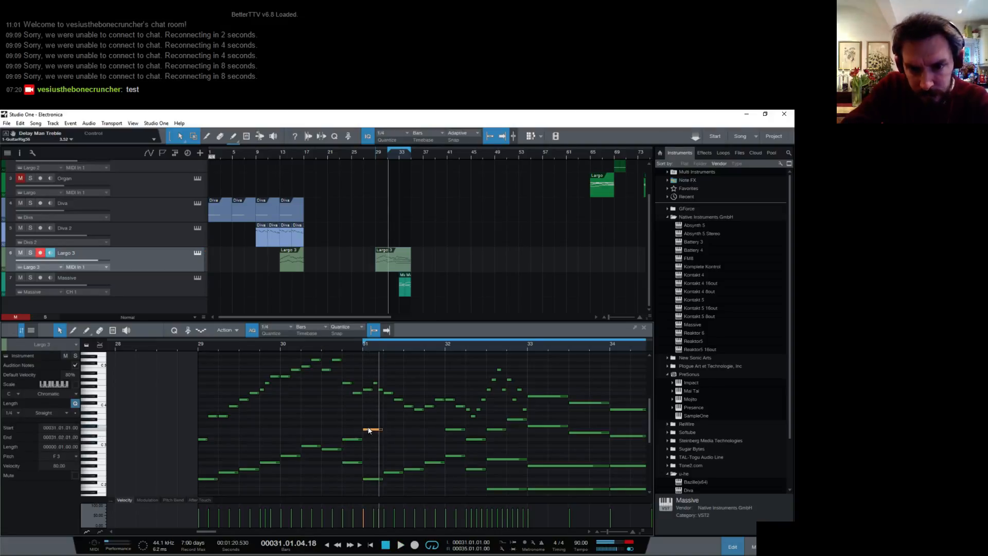
key(space)
key(space)
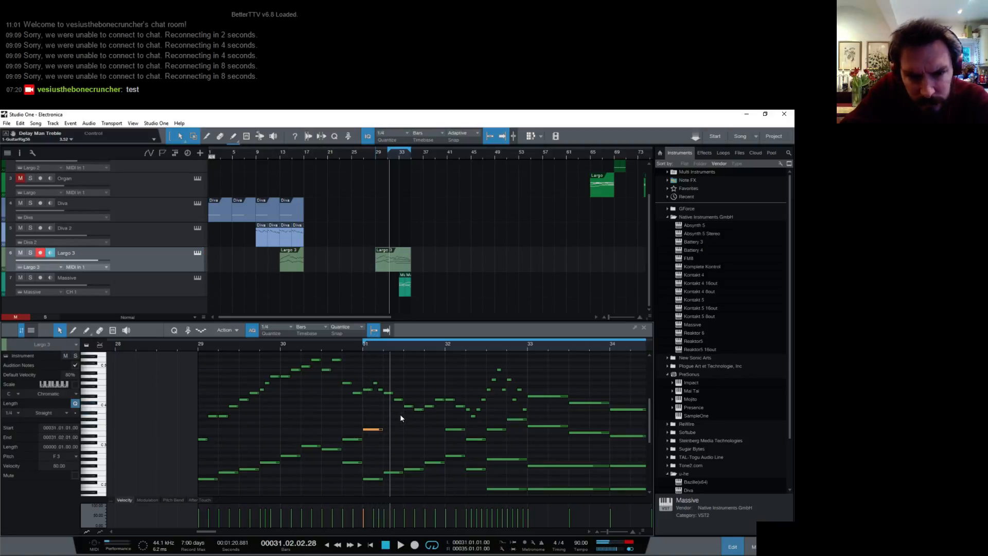
drag(369, 431, 370, 418)
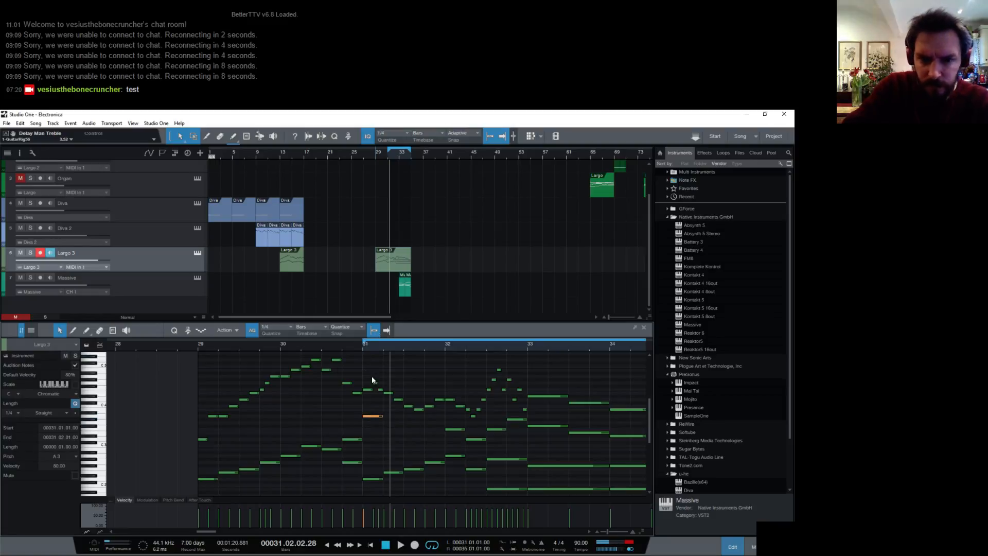
click(280, 346)
key(space)
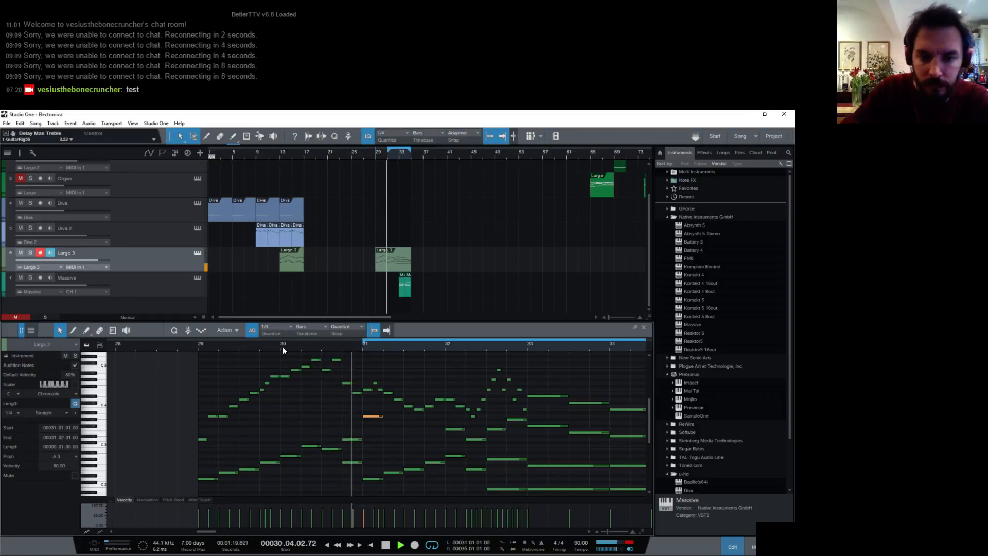
key(space)
Add quarter notes G3, A3 and D3 on beats 2, 3 and 4 of bar 31 and play from bar 31.
click(391, 422)
click(412, 416)
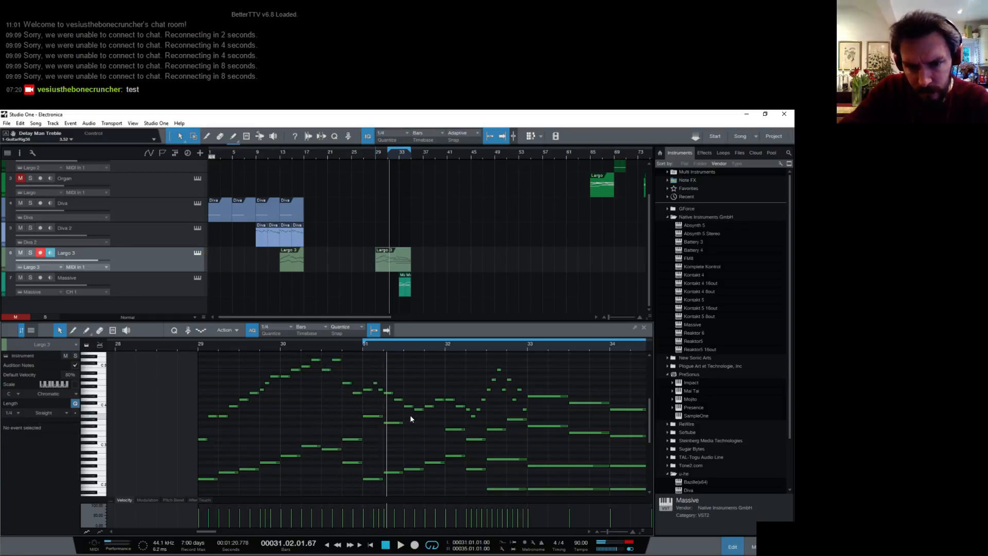
click(434, 429)
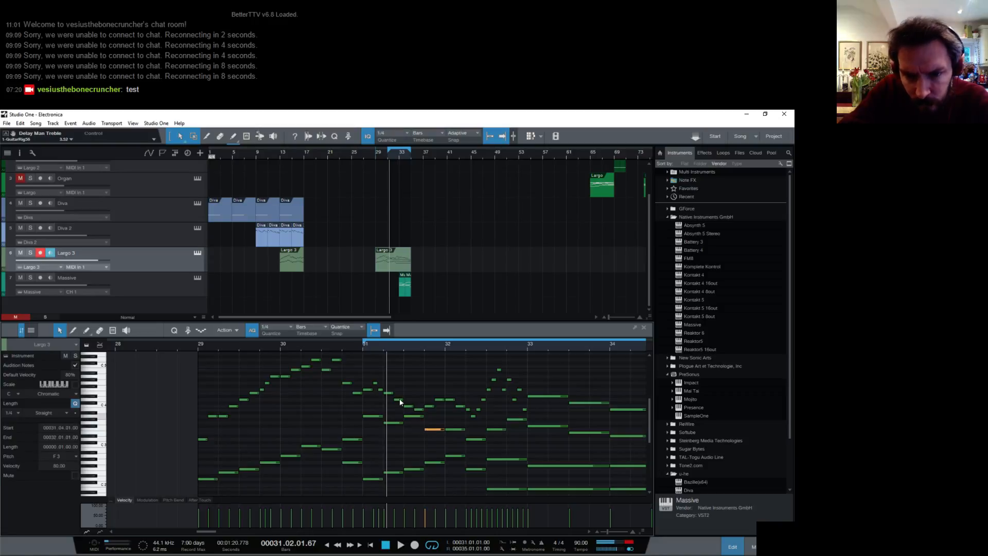
drag(436, 433, 435, 439)
click(362, 346)
key(space)
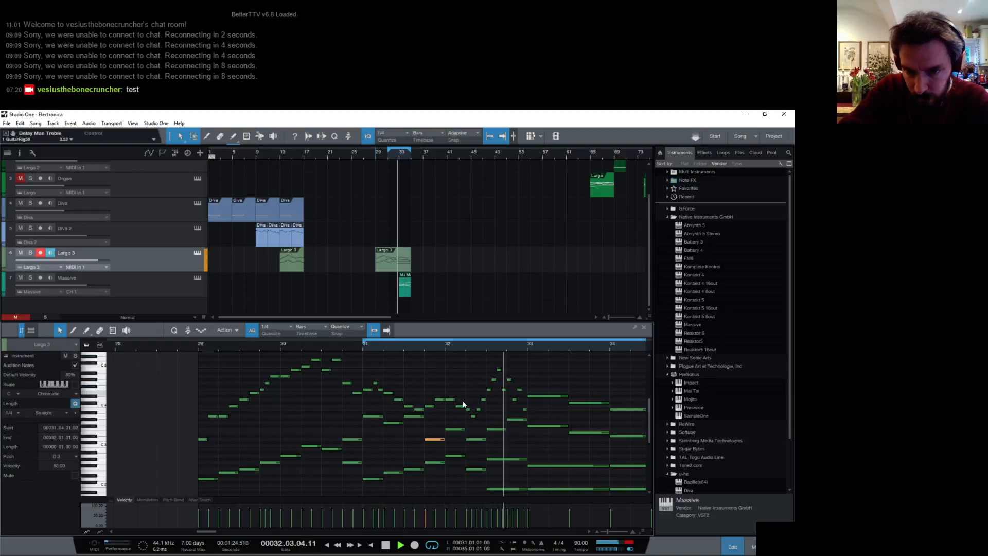
key(space)
Raise the harmony note on beat 4 of bar 31 to E3 and play from bar 31.
drag(436, 440, 436, 433)
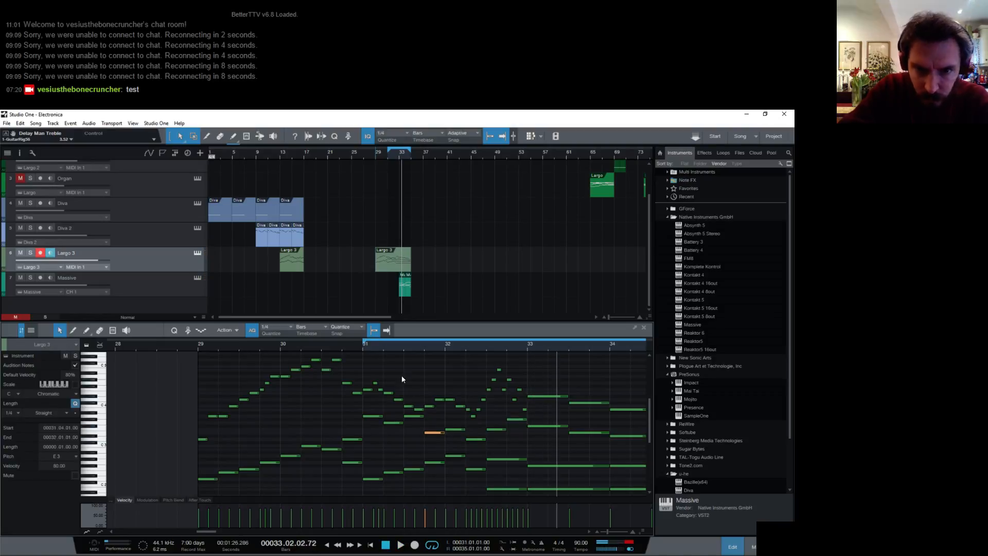
click(363, 347)
key(space)
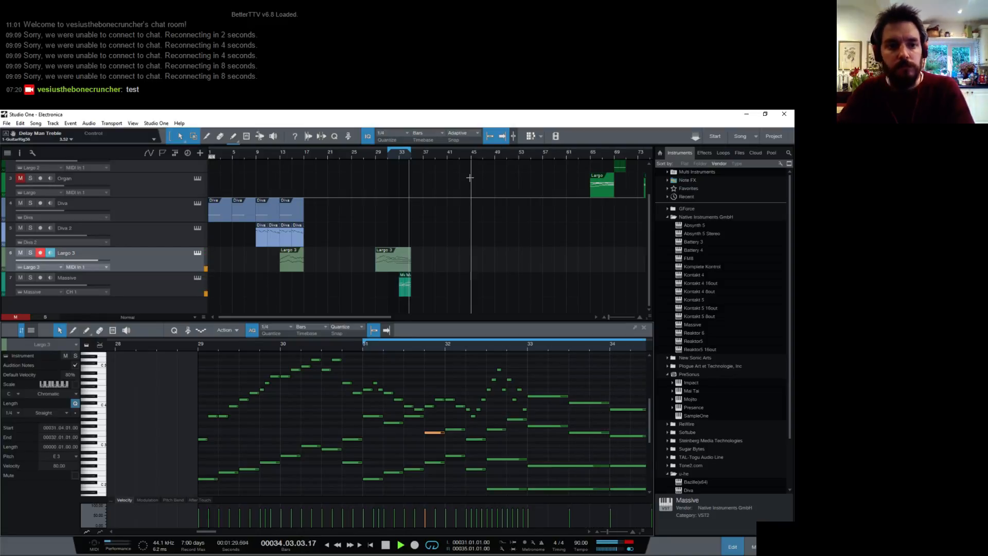
key(space)
Set the loop range to bars 29 to 35 and play it from its start.
mouse_move(416, 156)
mouse_down()
mouse_move(480, 161)
mouse_move(427, 155)
mouse_up()
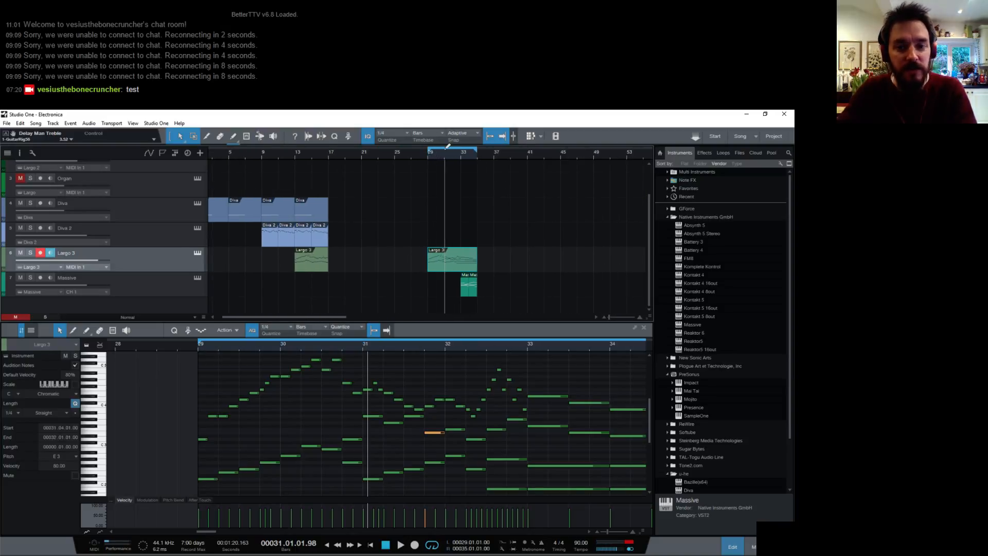
key(KP_1)
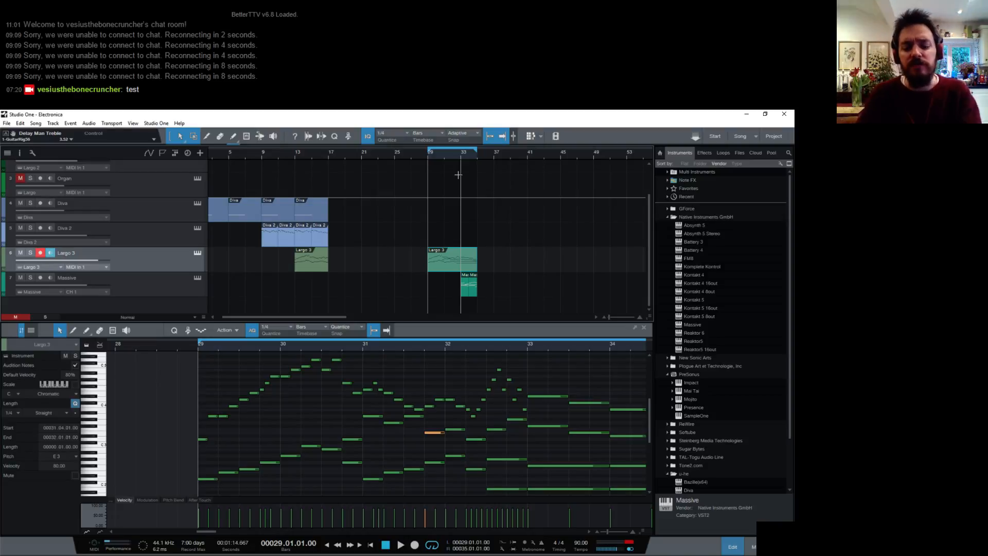
key(space)
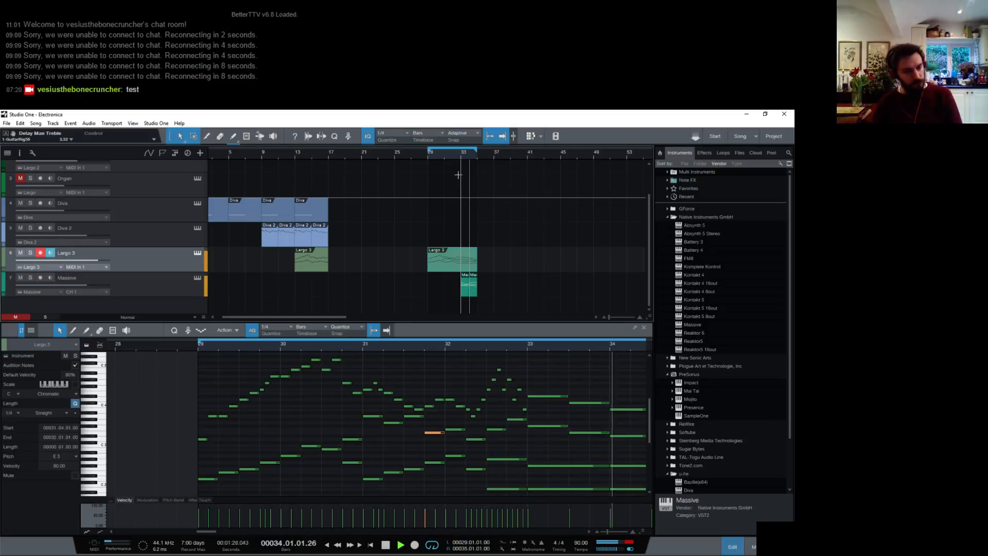
key(space)
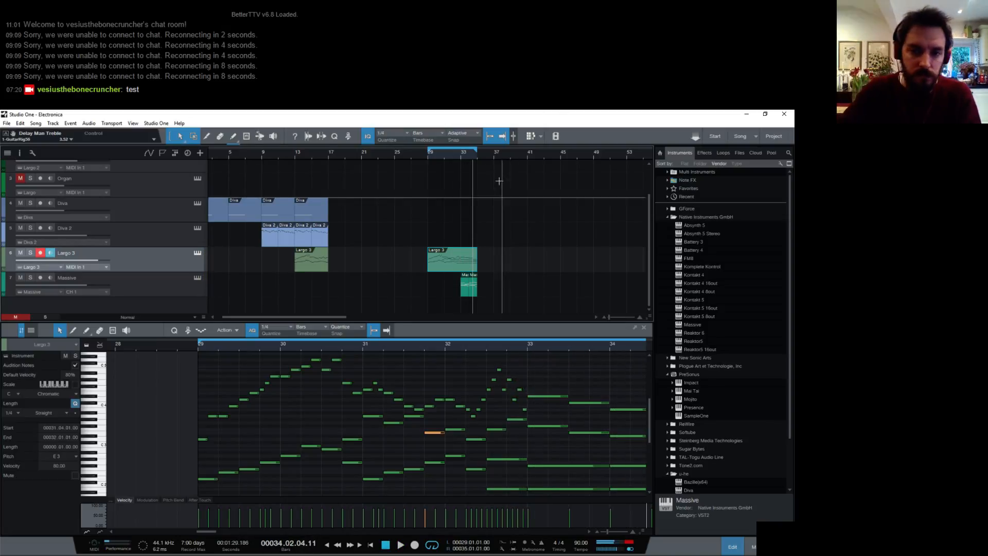
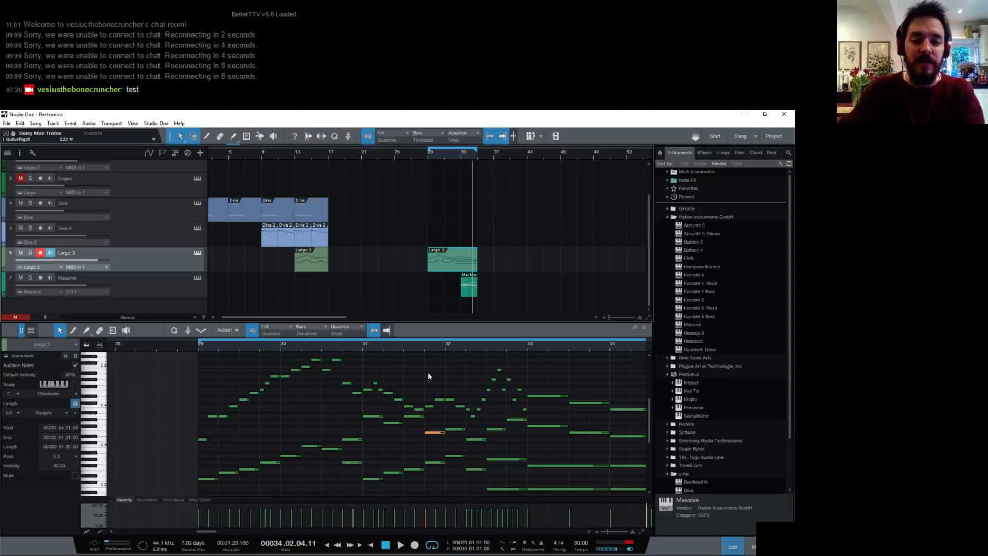
Remove the third, fifth and seventh sixteenth notes of the melody in the second half of bar 32, and play the bar.
click(443, 344)
scroll(511, 348, up, 3)
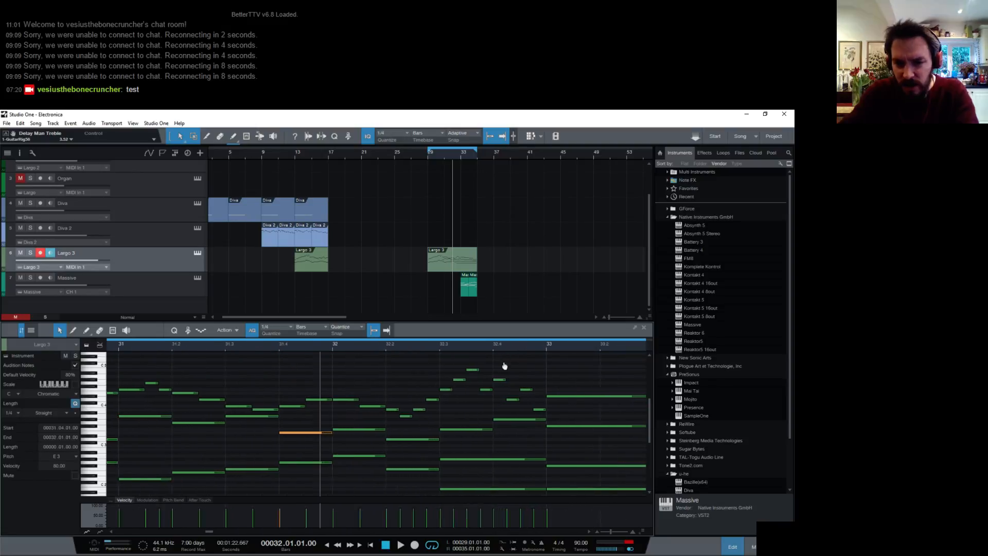
scroll(506, 364, up, 1)
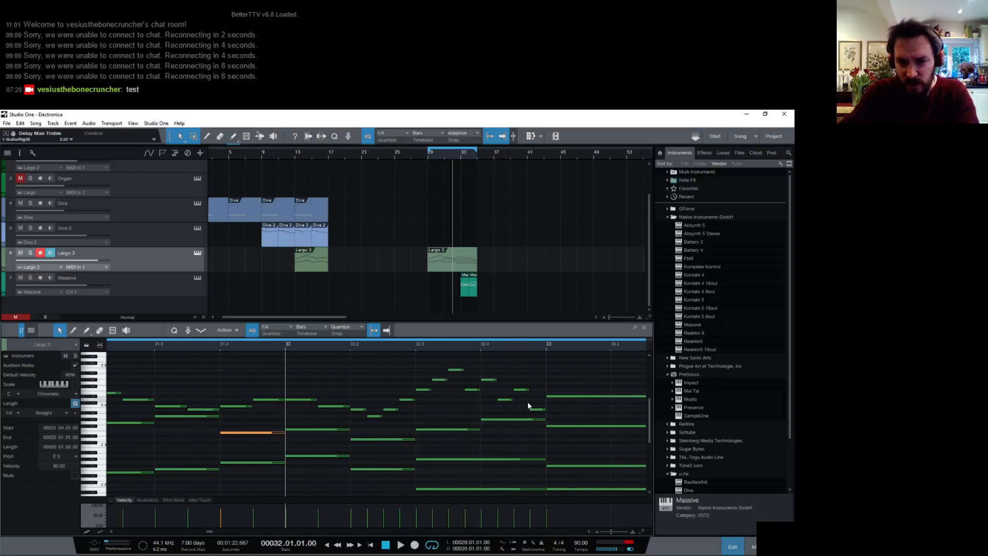
drag(444, 361, 475, 390)
click(490, 380)
key(space)
key(space)
Lower the last melody sixteenth of beat 2 in bar 32 to C4.
click(407, 400)
drag(406, 404, 409, 412)
key(space)
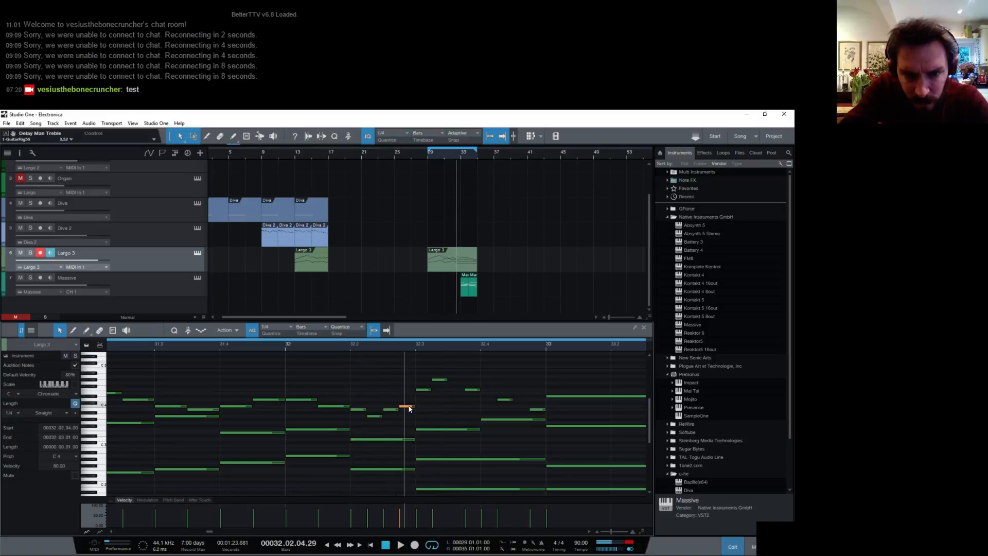
Set the note quantize to 1/16 and reshape the melody on beat 3 of bar 32 to D4, C4 and D4.
drag(423, 390, 459, 408)
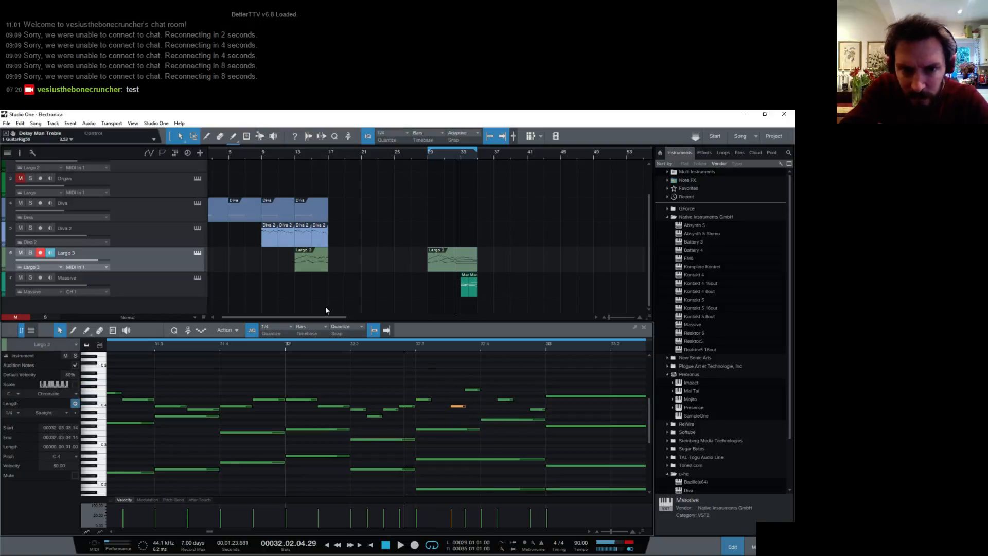
click(291, 329)
click(335, 340)
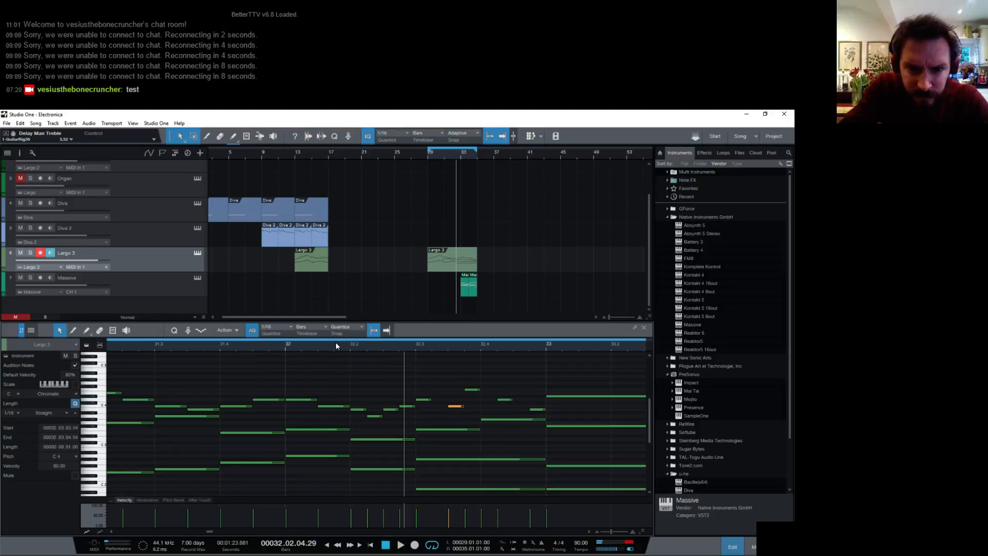
drag(431, 400, 493, 406)
Fill beat 4 of bar 32 with melody sixteenths C4, B3, B3 and D4.
click(487, 406)
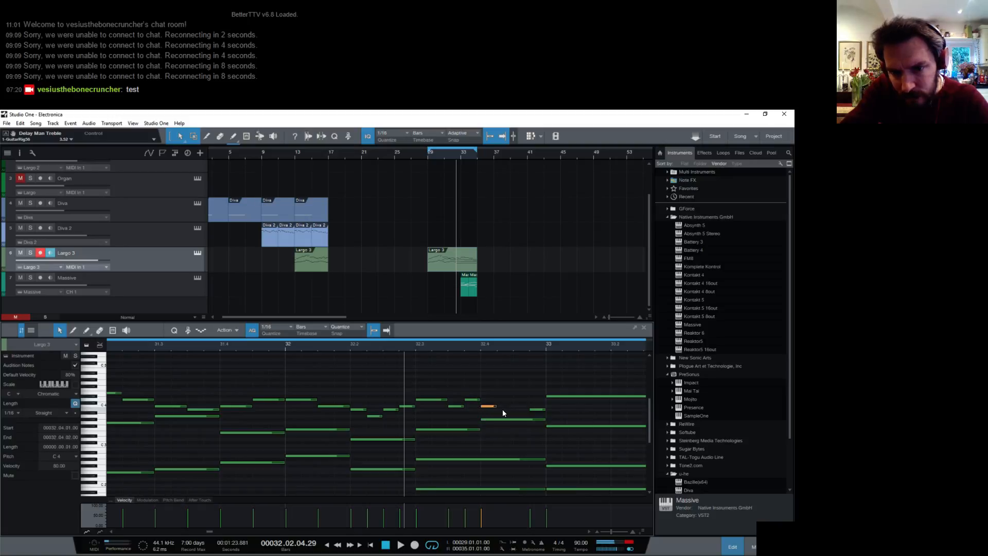
click(501, 409)
click(505, 409)
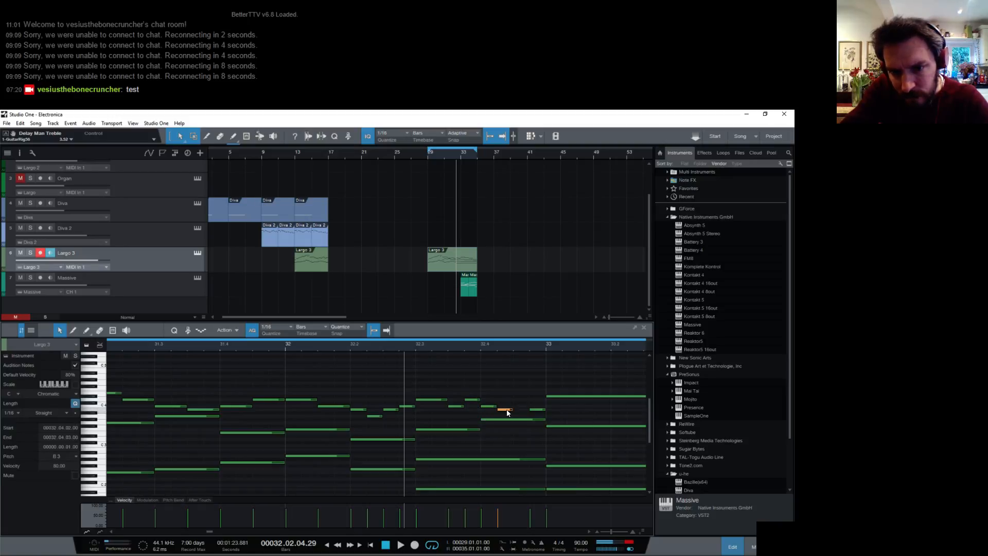
drag(513, 410, 540, 400)
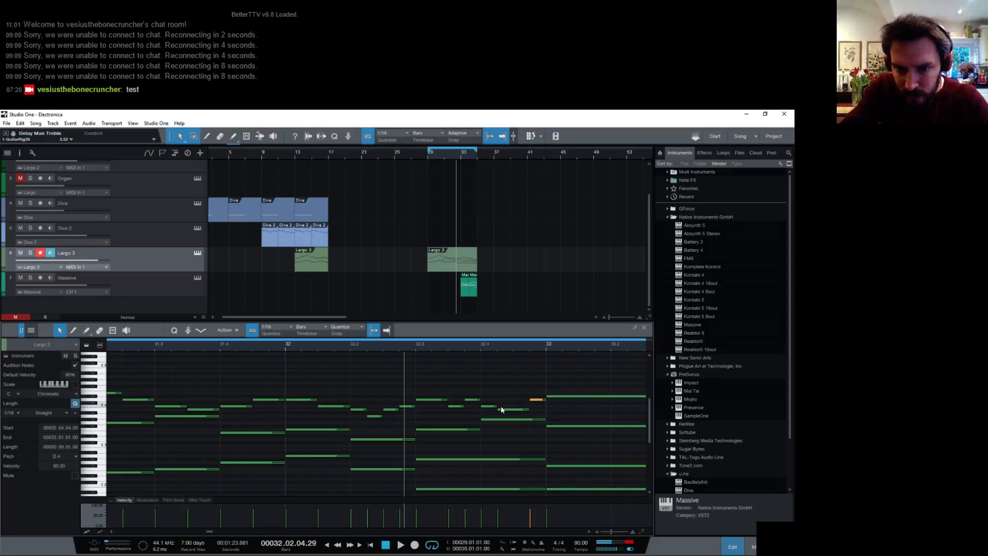
click(287, 347)
key(space)
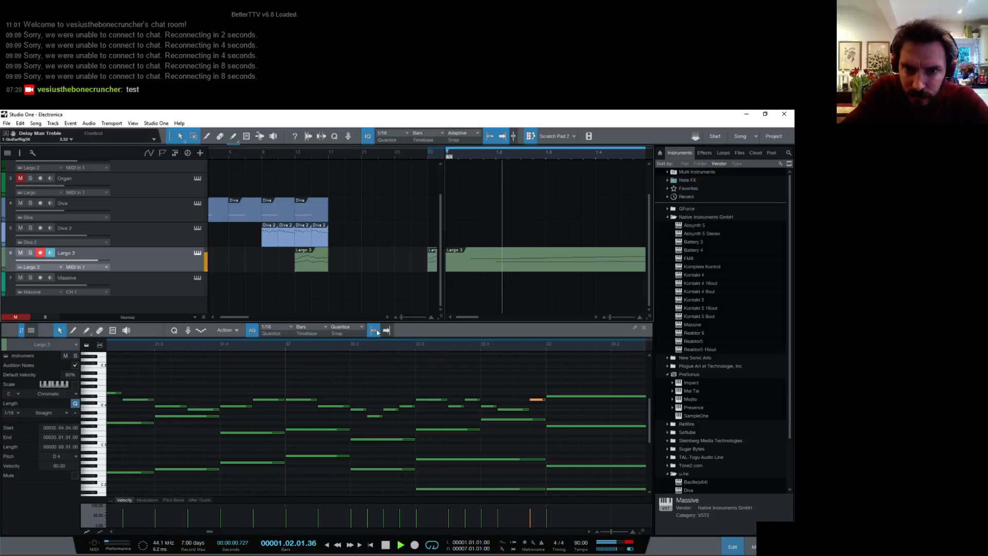
key(space)
click(532, 135)
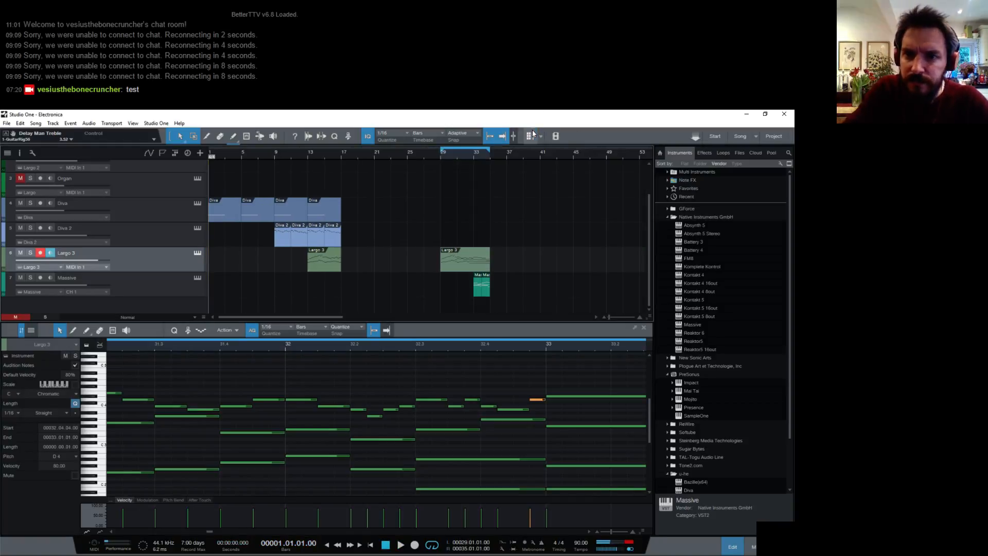
Play the song from bar 29 and extend the loop range's end to bar 40.
click(446, 154)
key(space)
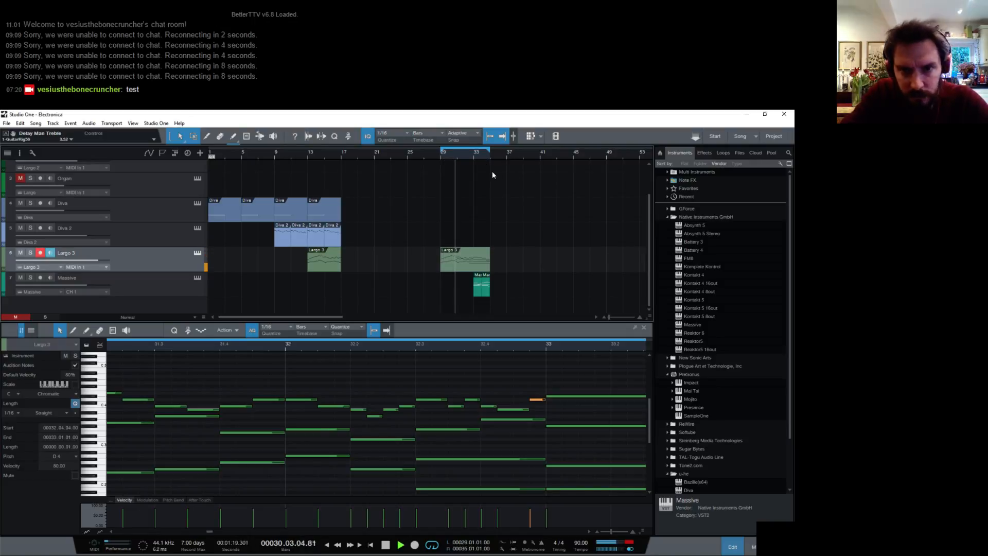
drag(455, 156, 425, 156)
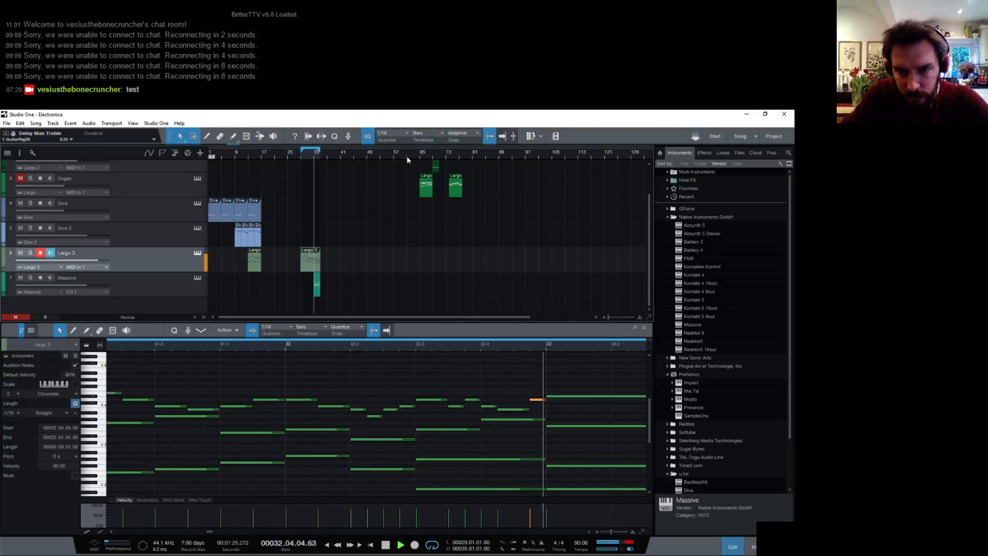
drag(319, 151, 337, 151)
key(space)
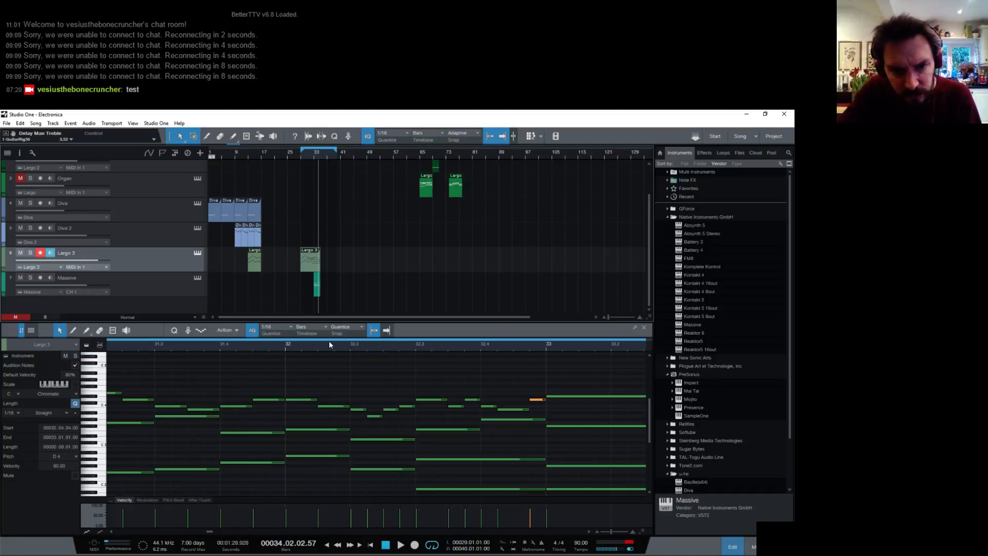
Play bar 32, raise the third melody sixteenth of beat 4 to C4, and replay from beat 4.
click(286, 351)
key(space)
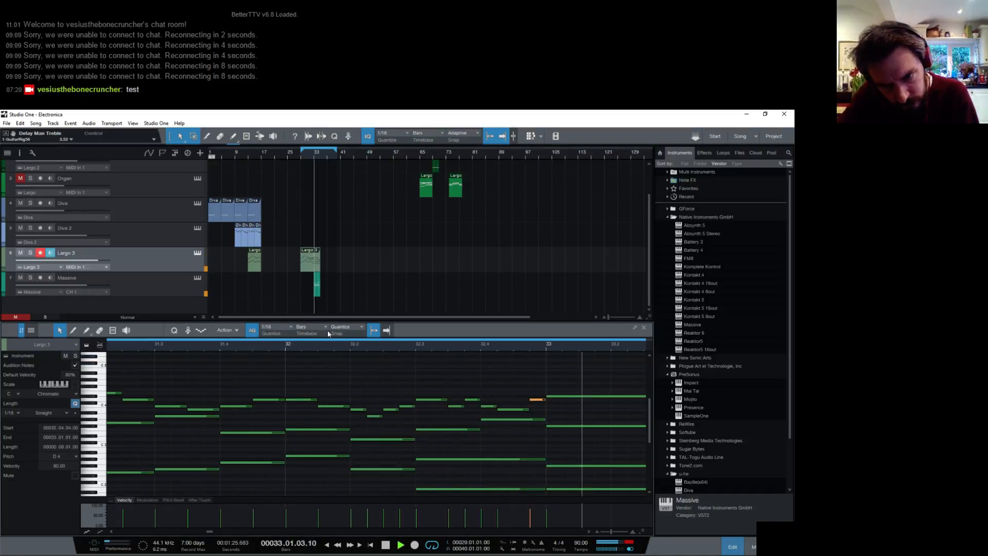
key(space)
drag(531, 410, 520, 406)
click(480, 351)
key(space)
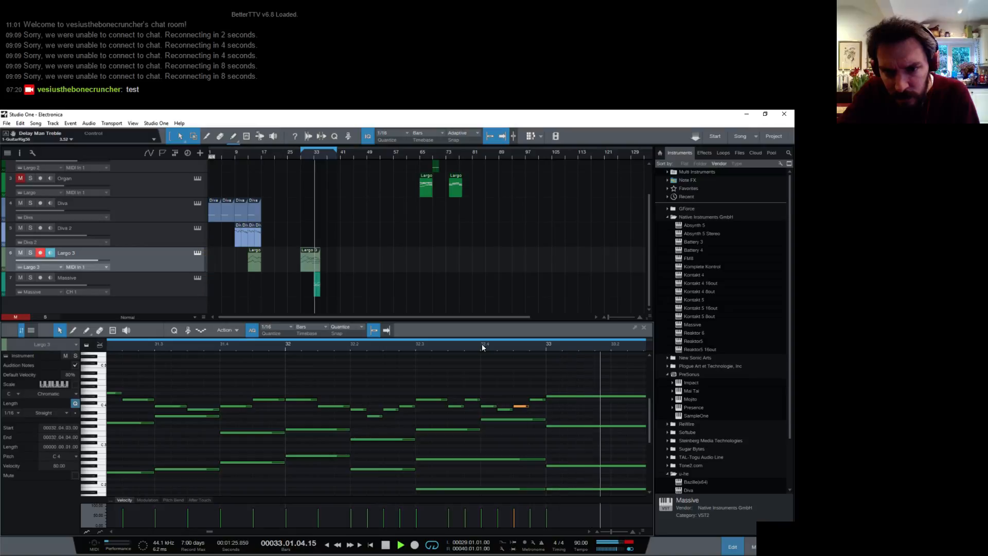
Play the Largo 3 part from beat 3 of bar 32 through bar 34.
key(space)
click(416, 347)
key(space)
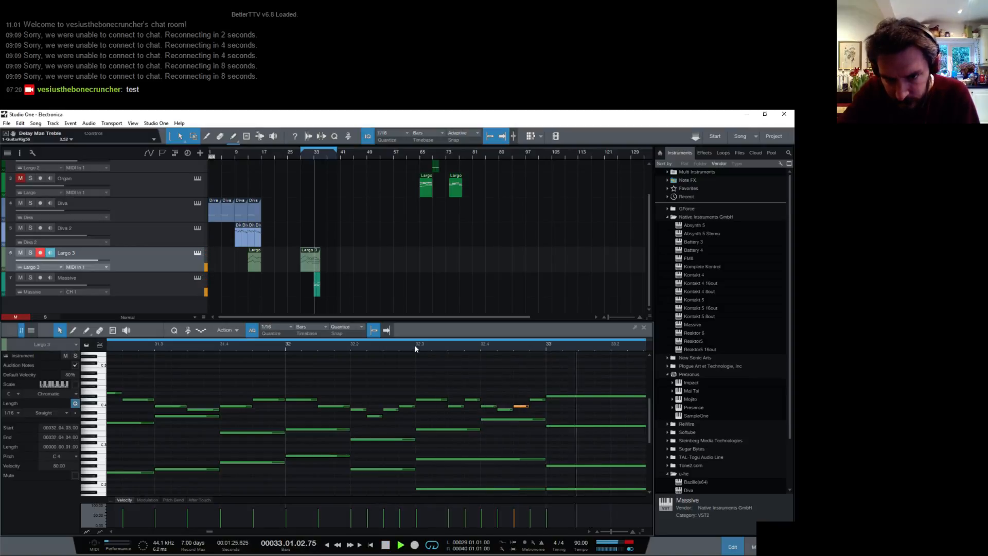
drag(402, 347, 402, 332)
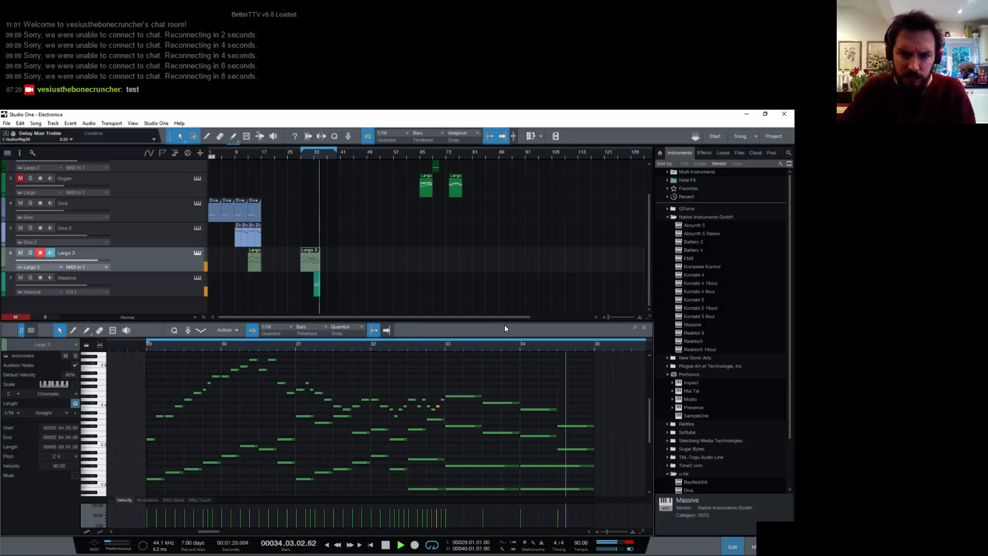
key(space)
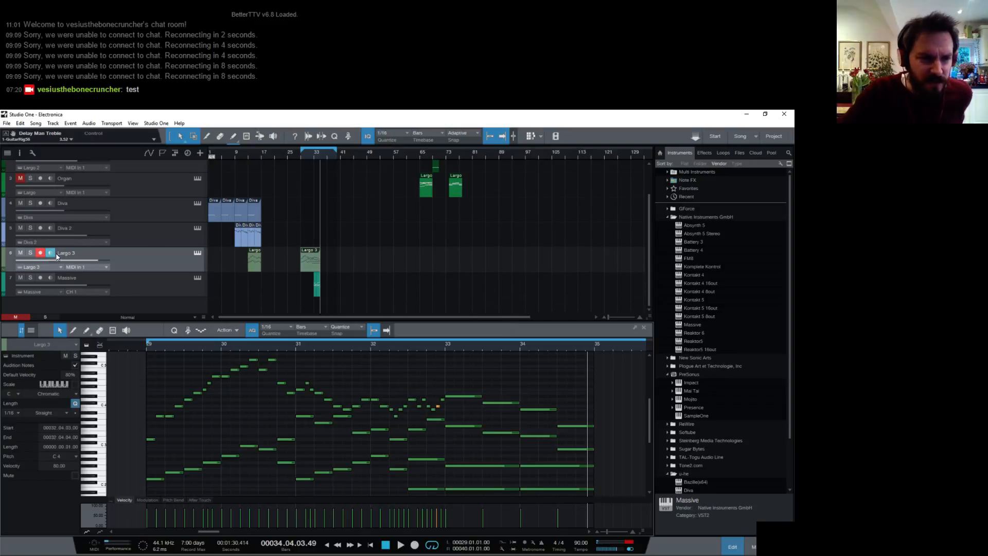
Mute the Massive track and play from bar 33.
click(23, 277)
click(314, 154)
key(space)
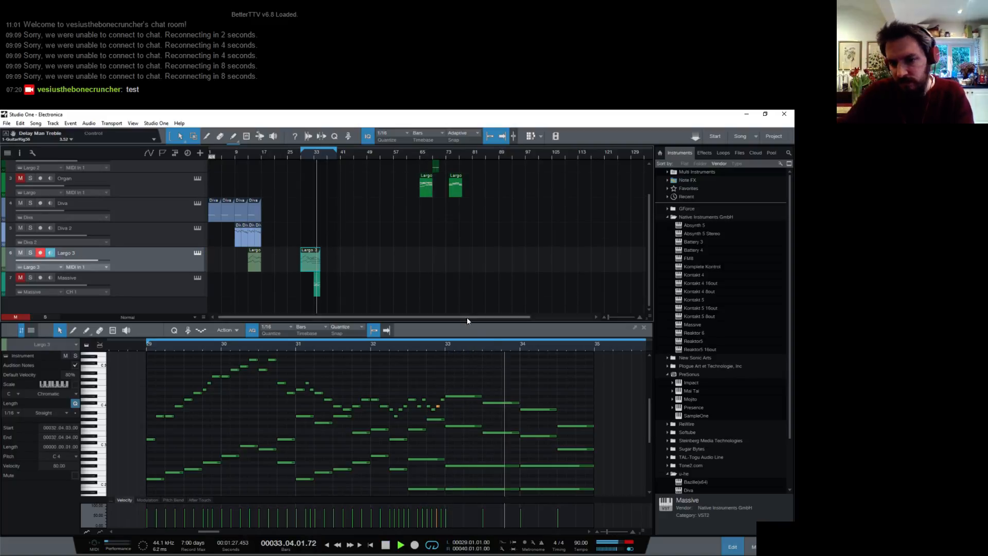
key(space)
Add a one-beat F#4 on beat 1 and a one-beat B4 on beat 2 of bar 34.
click(526, 383)
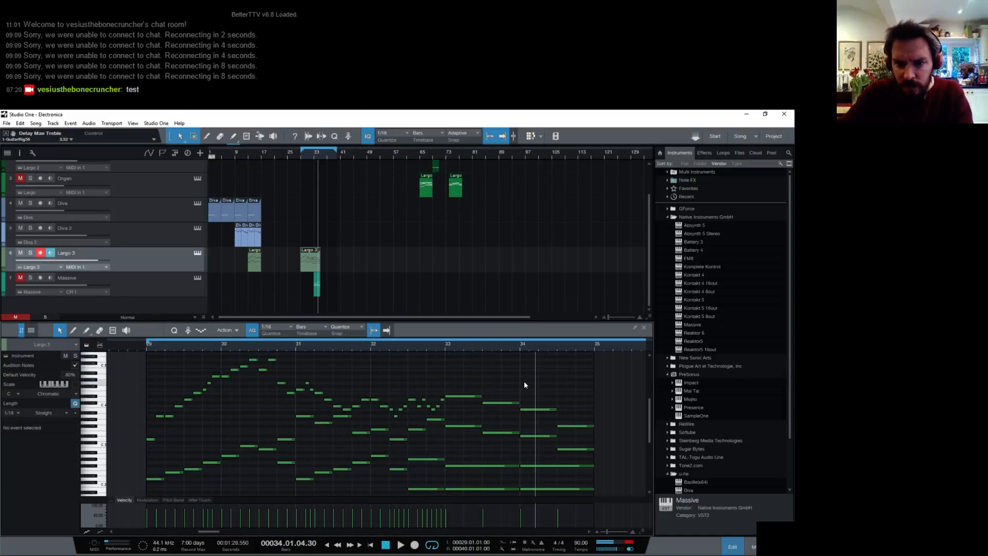
drag(527, 383, 543, 386)
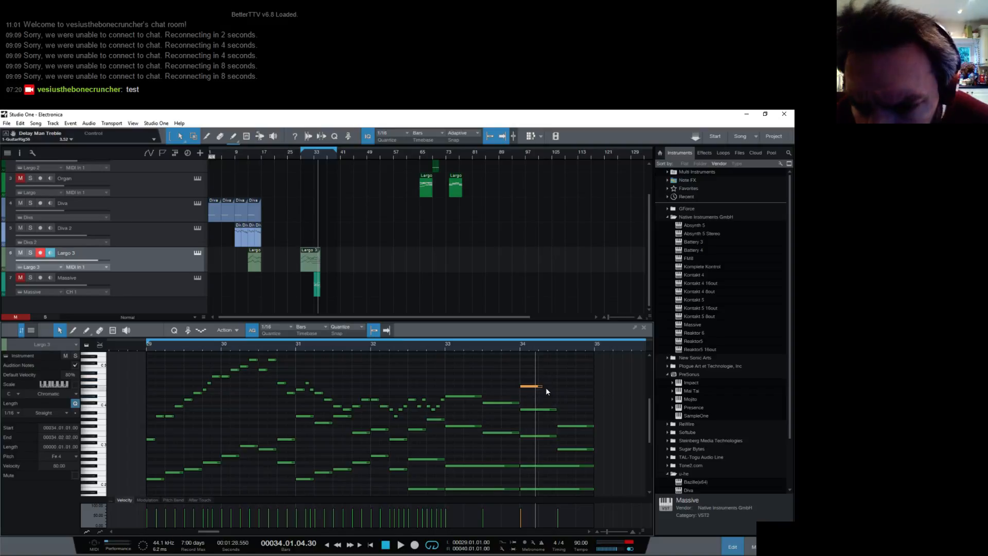
drag(543, 389, 542, 386)
click(541, 372)
double_click(542, 374)
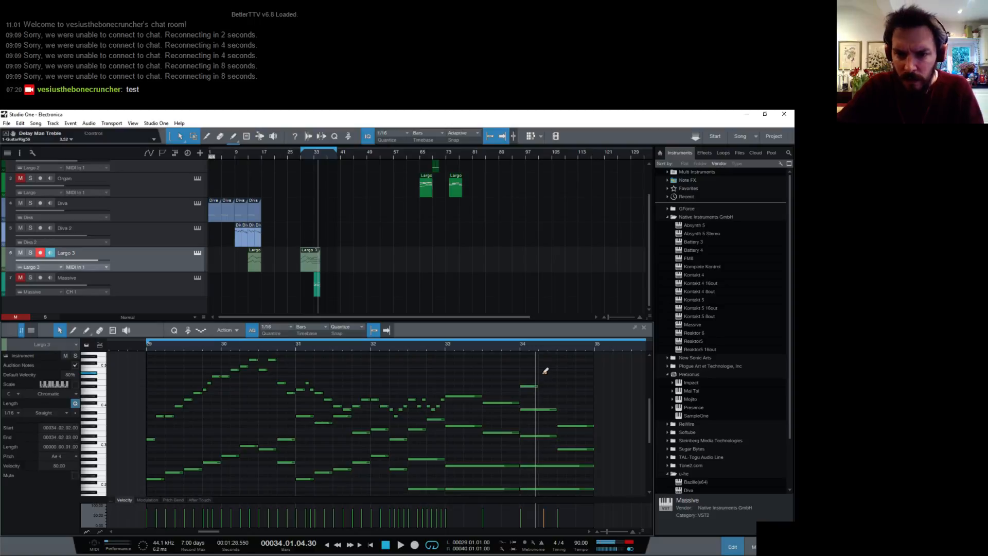
double_click(540, 370)
drag(544, 370, 557, 371)
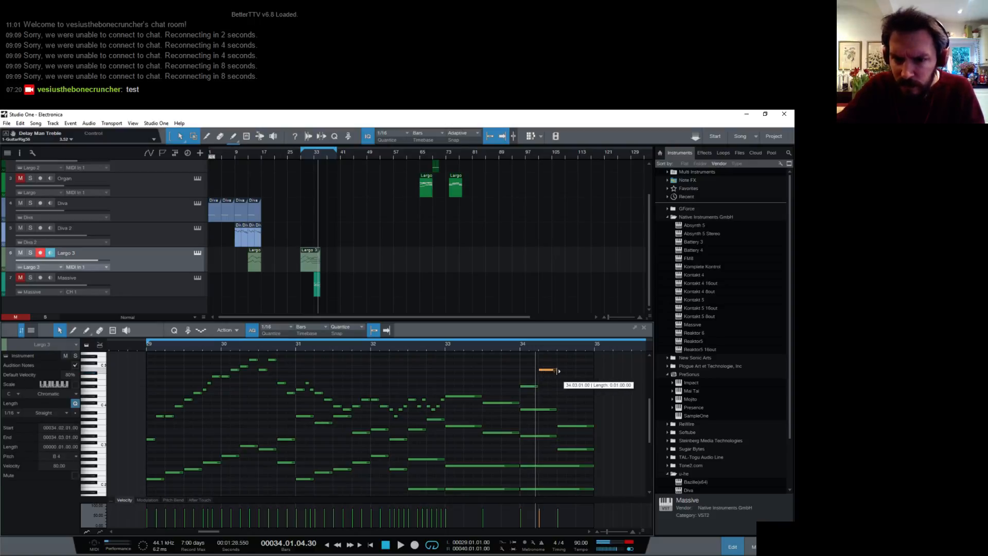
Play the new melody notes in context from bar 33.
scroll(555, 361, up, 1)
click(443, 344)
key(space)
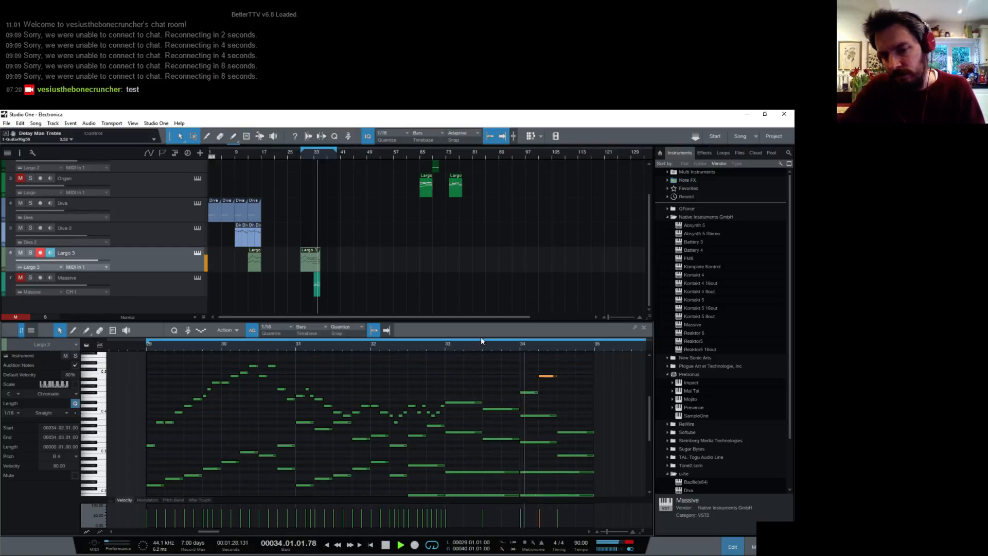
key(space)
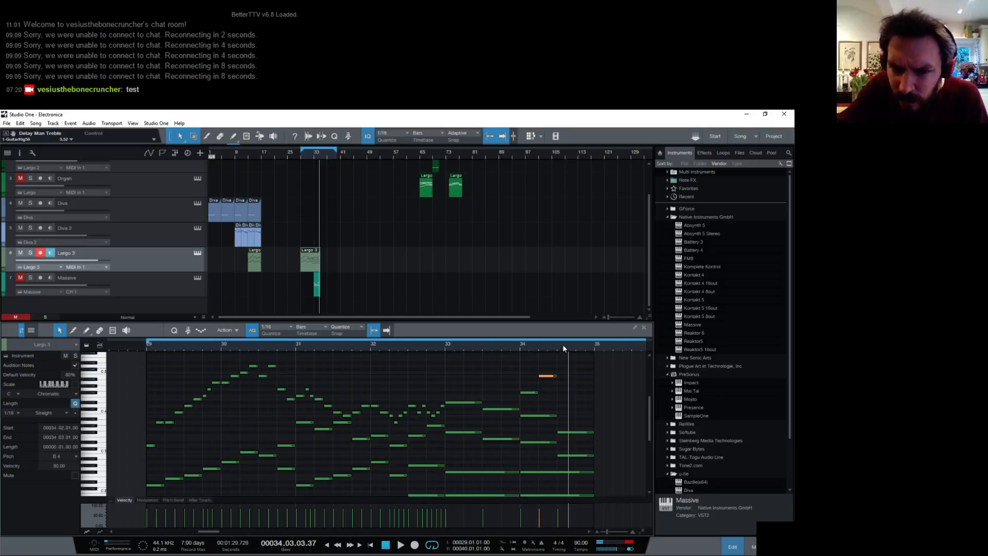
Continue the rising melody in bar 34 with a one-beat C#5 on beat 3 and a one-beat D#5 on beat 4.
scroll(563, 347, up, 3)
double_click(546, 369)
drag(555, 369, 594, 369)
double_click(597, 362)
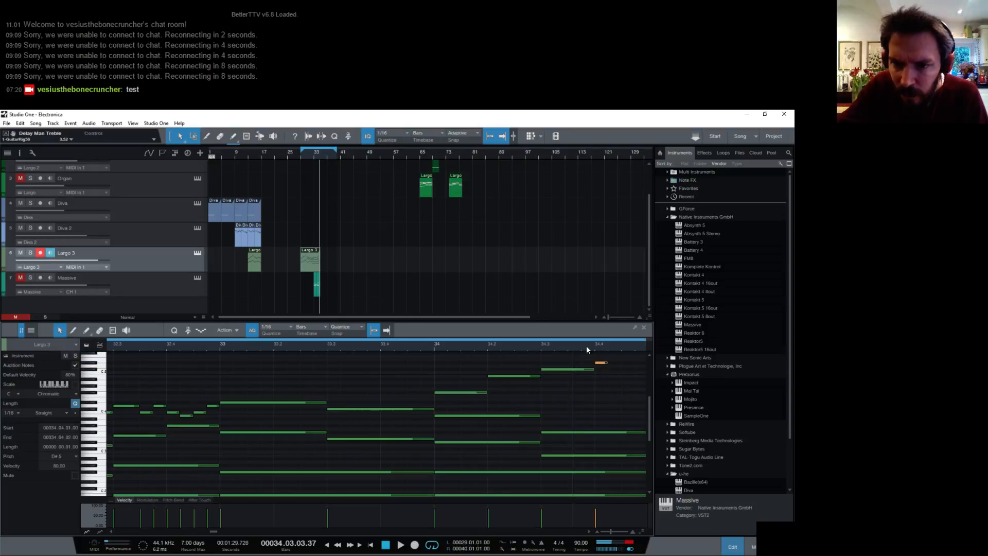
scroll(587, 350, down, 3)
drag(568, 363, 581, 363)
Play the part from bar 34, from bar 33, and from bar 32 through its end.
click(517, 344)
key(space)
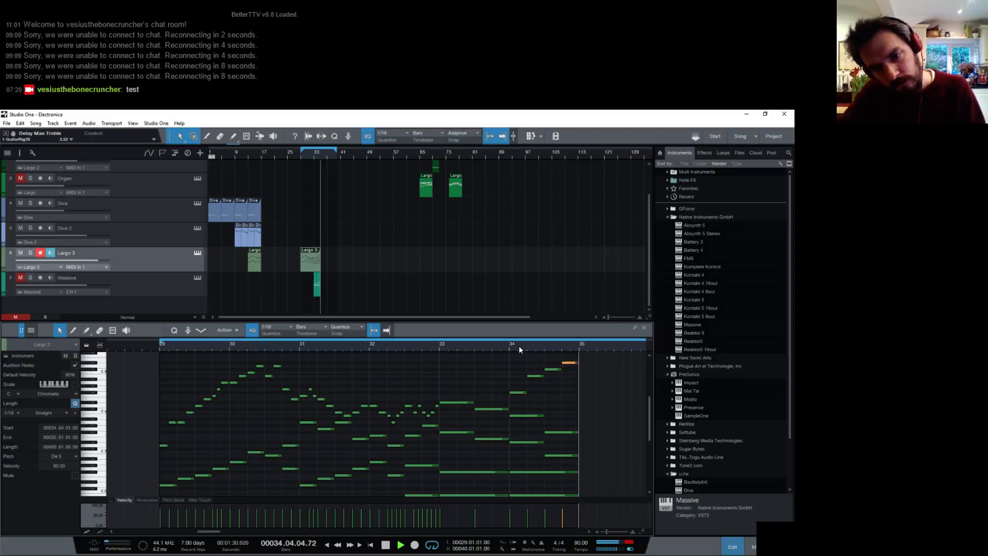
click(435, 344)
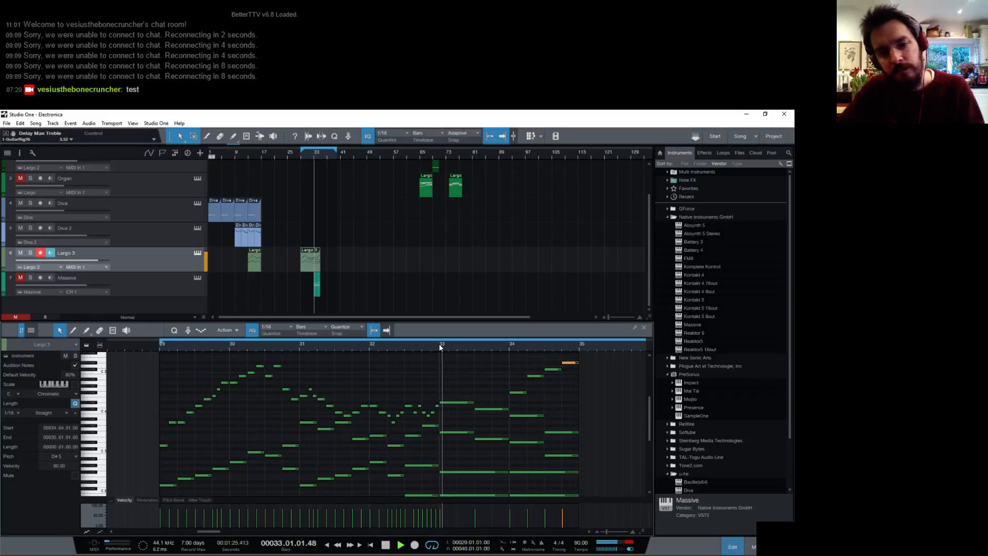
click(369, 344)
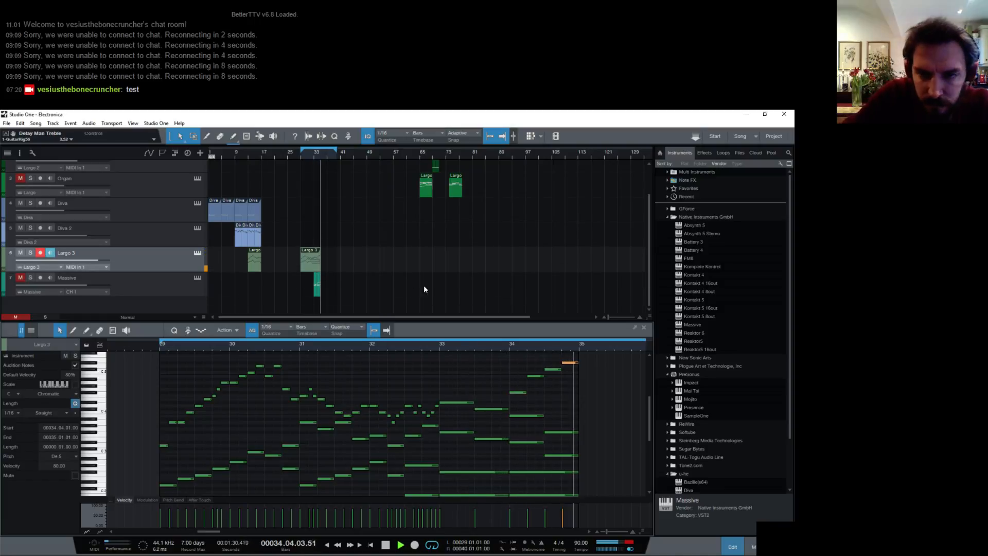
key(space)
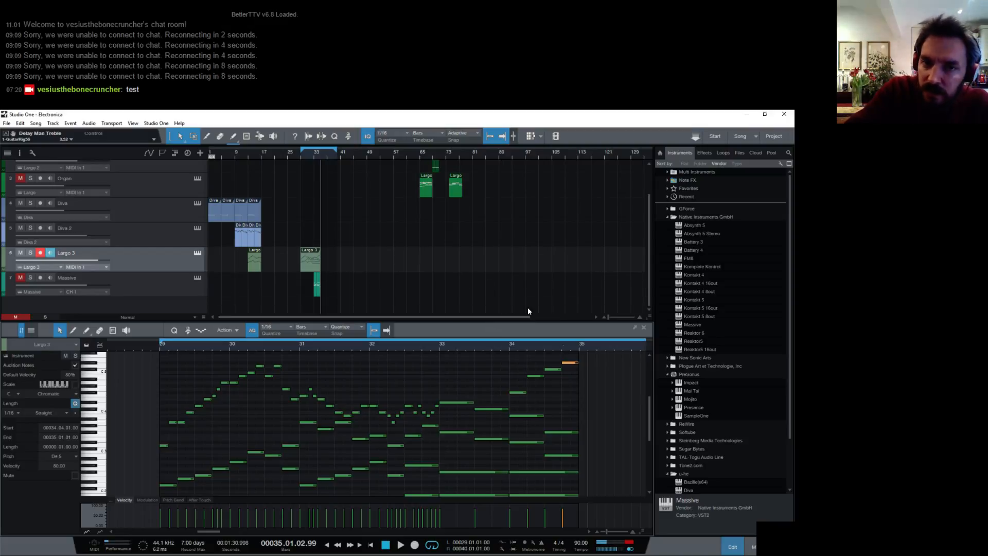
Lower the lowest bass notes of bars 33 and 34 to A#1.
scroll(505, 383, down, 1)
scroll(577, 395, down, 1)
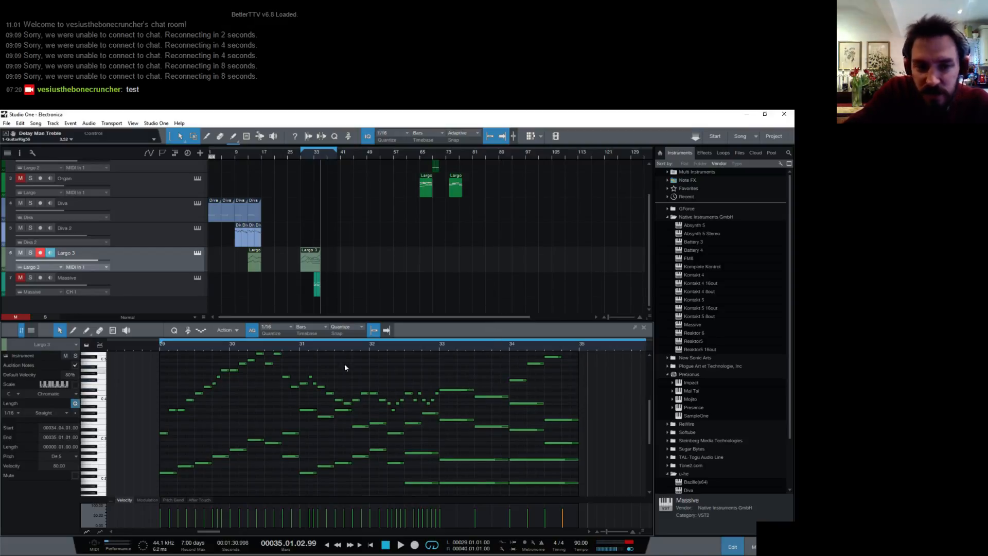
drag(498, 346, 420, 345)
scroll(508, 442, down, 6)
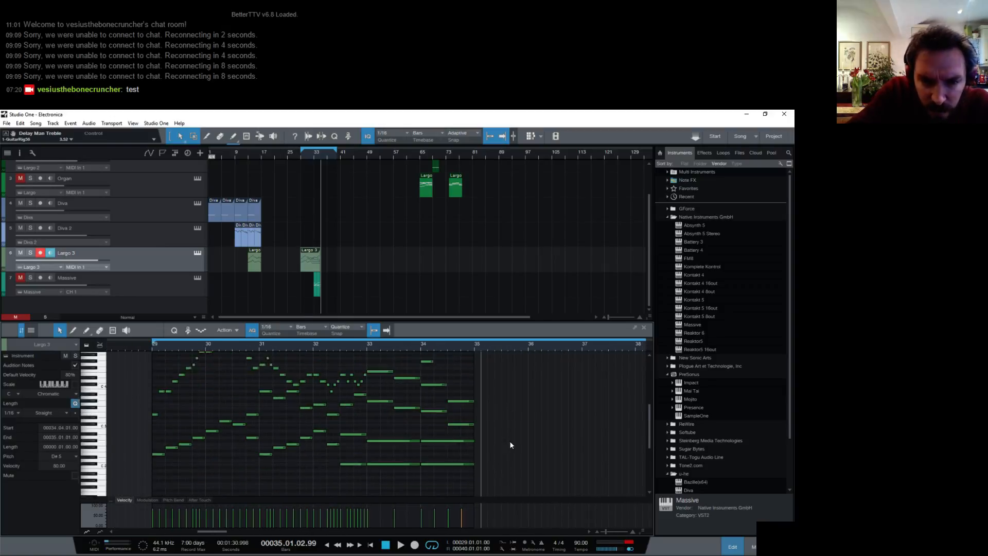
drag(389, 446, 427, 449)
key(Down)
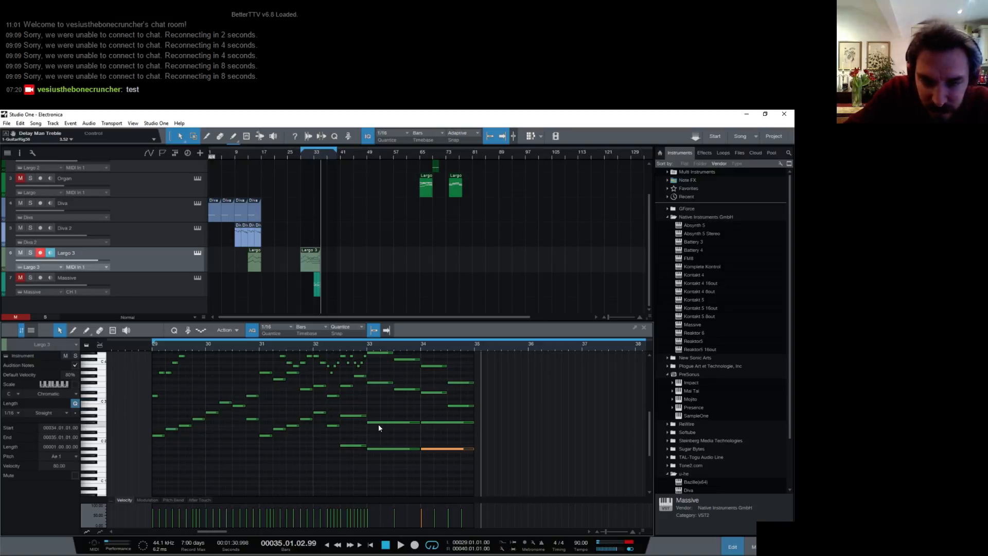
In bar 33, lower the F#3 harmony note to F3 and move the bar-long note above the bass to A#2.
drag(382, 423, 377, 440)
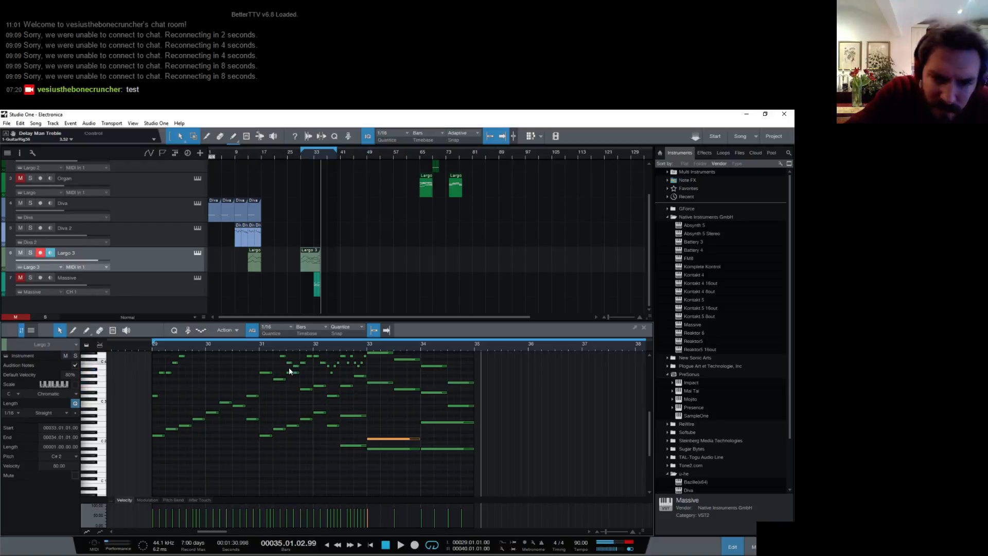
drag(384, 439, 384, 424)
scroll(391, 408, up, 2)
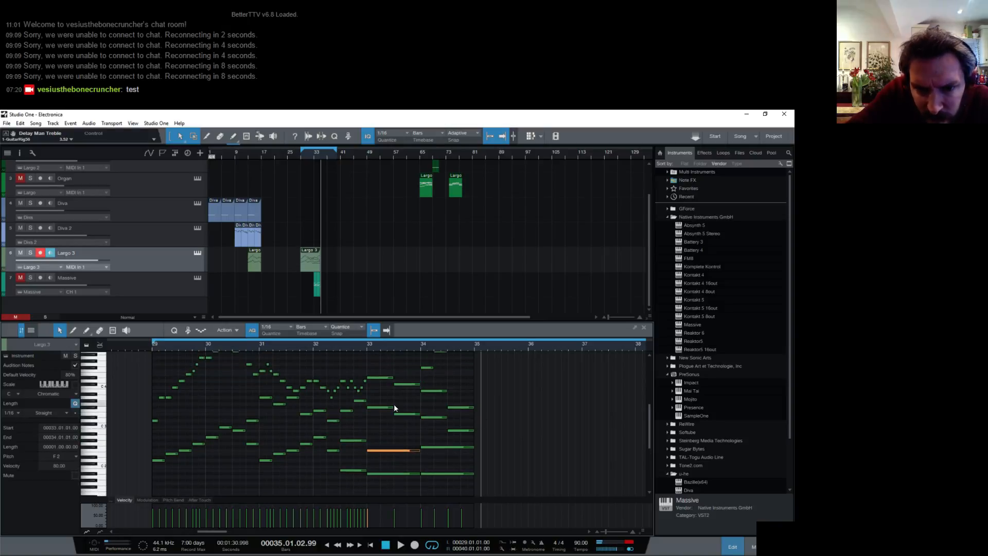
click(381, 406)
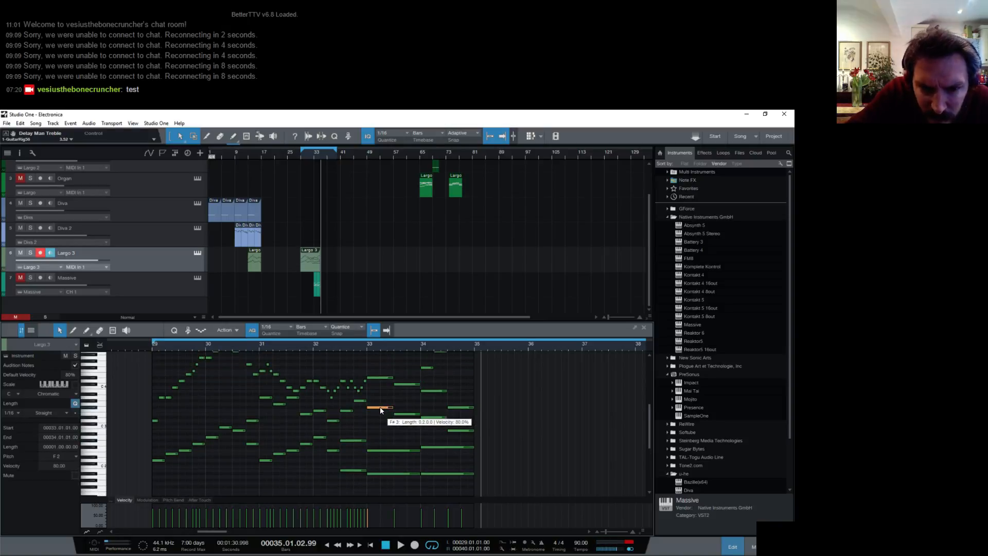
drag(381, 411, 382, 410)
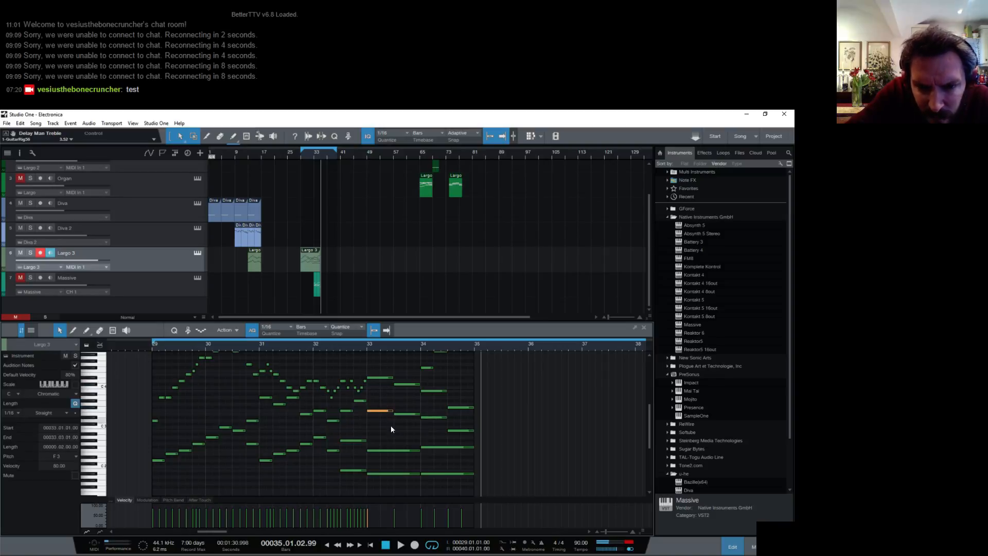
drag(384, 450, 375, 412)
click(375, 473)
drag(375, 472, 372, 432)
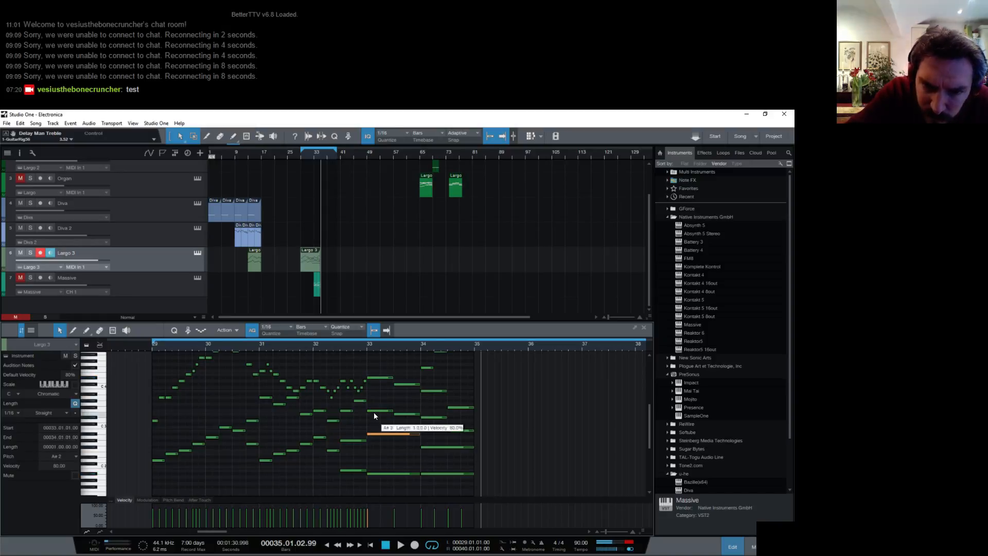
Lower the first melody note of bar 33 to C#4 and play the transition from bar 32.
click(378, 379)
drag(376, 380, 376, 384)
click(366, 346)
key(space)
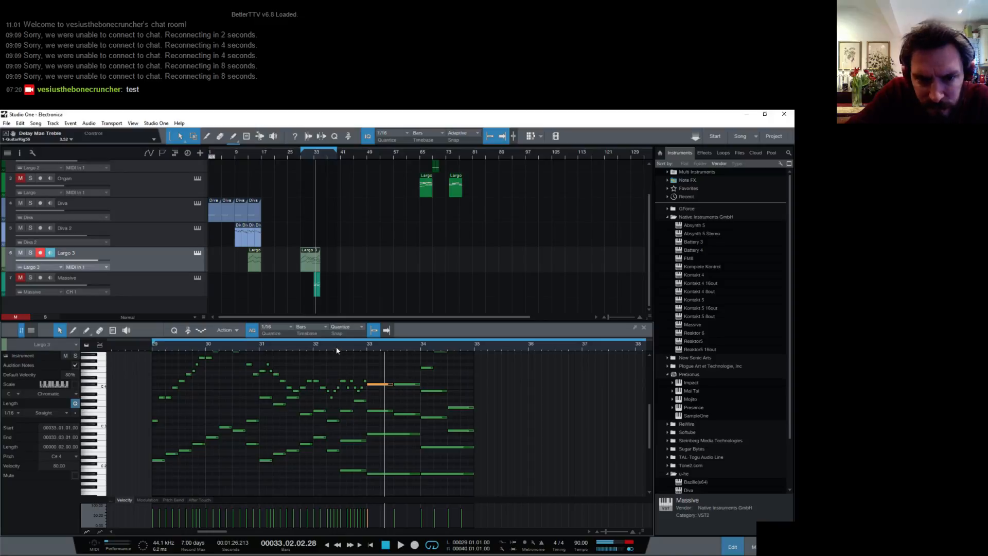
click(316, 348)
key(space)
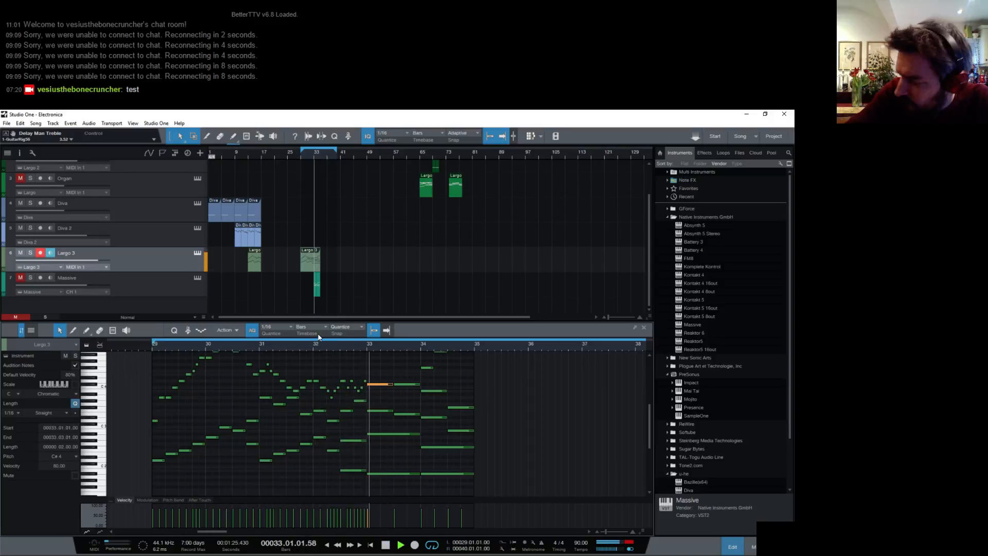
key(space)
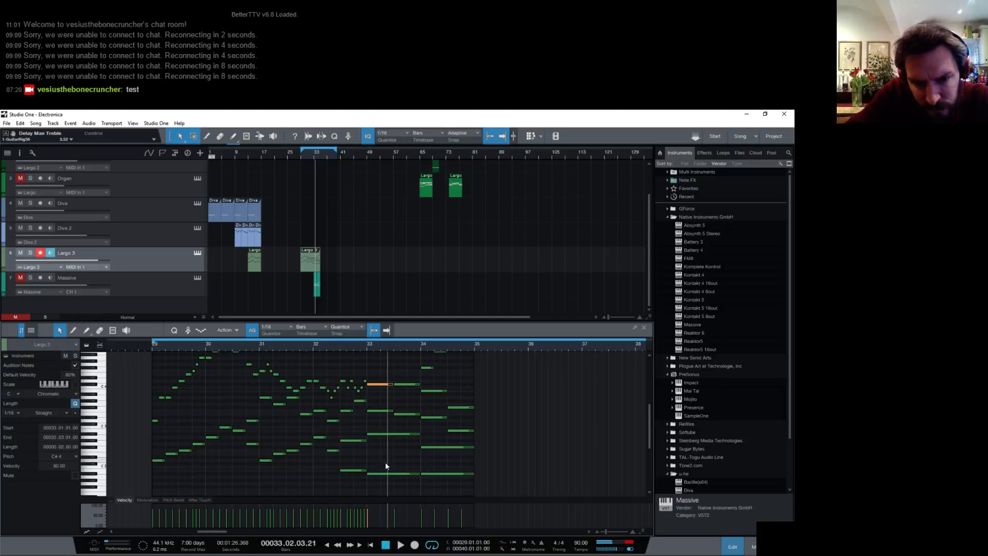
Audition the B1 bass and G#2 harmony notes on beat 3 of bar 32 and play from there into bar 33.
click(358, 469)
drag(359, 470, 360, 441)
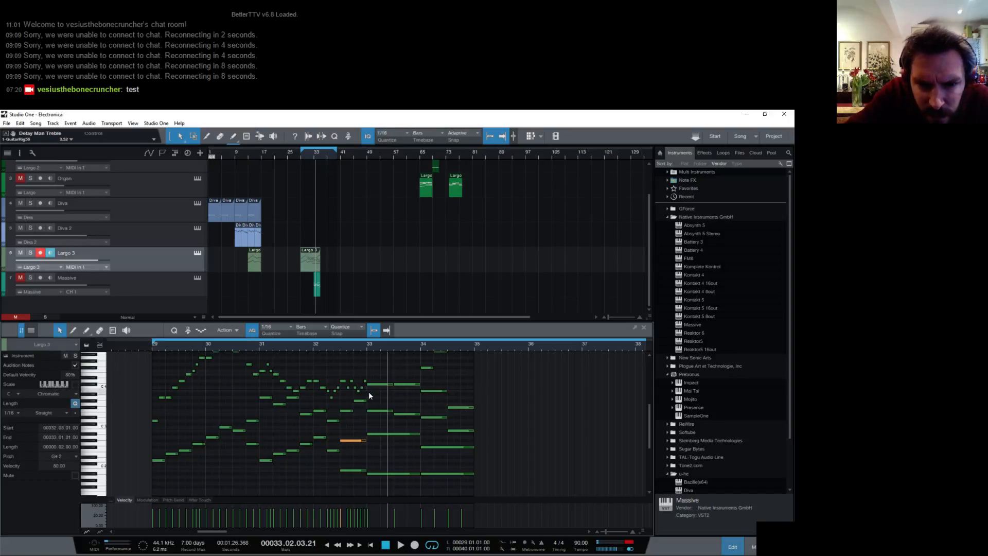
scroll(349, 350, up, 3)
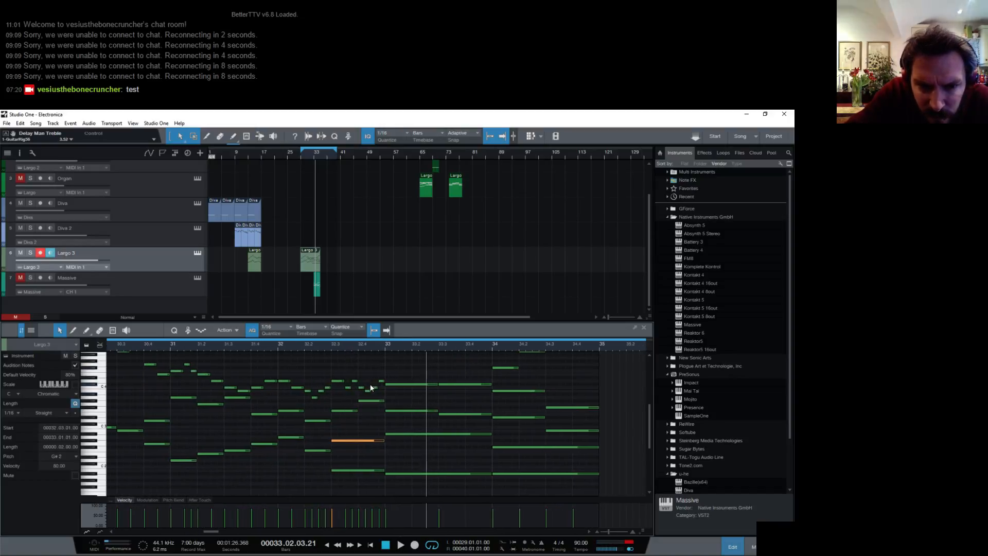
click(332, 347)
key(space)
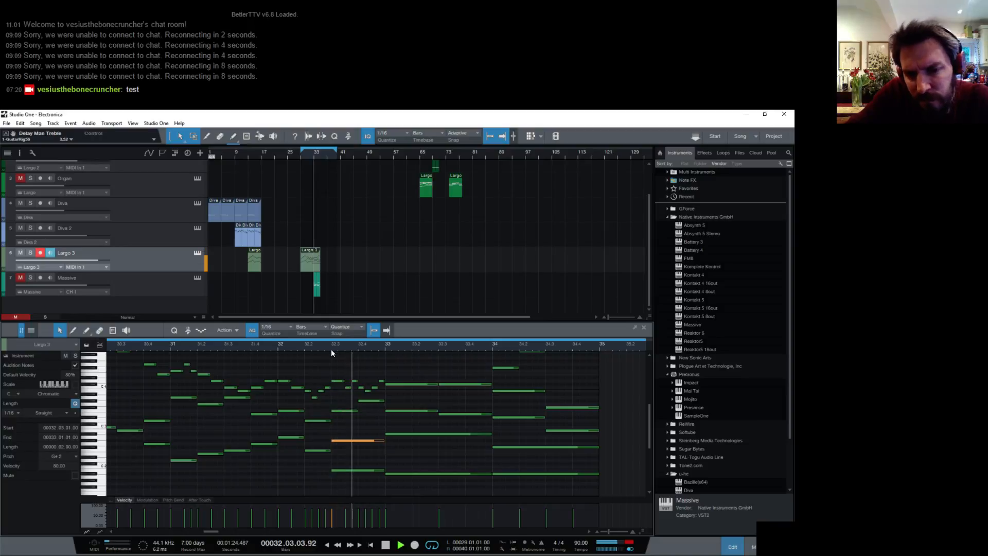
key(space)
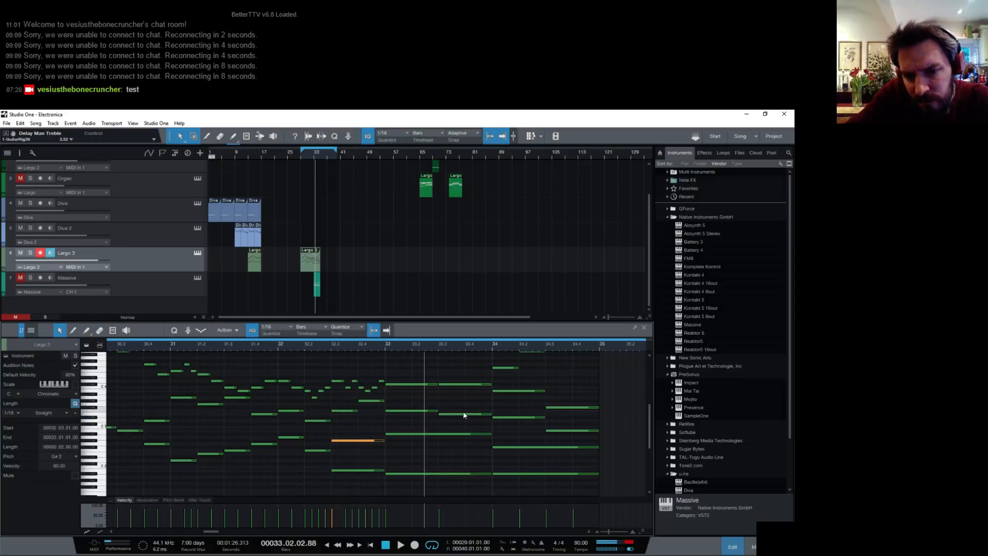
On beat 3 of bar 33, lower the melody note to C4 and the harmony note to D#3, and play the change.
drag(462, 415, 456, 394)
click(387, 349)
key(space)
drag(426, 346, 357, 342)
key(space)
In bar 34, lower the melody notes on beats 1 and 2 to F4 and A#4, and the upper first-half harmony note to A#3.
drag(392, 391, 410, 361)
scroll(428, 381, up, 1)
click(409, 357)
scroll(424, 383, up, 3)
click(426, 369)
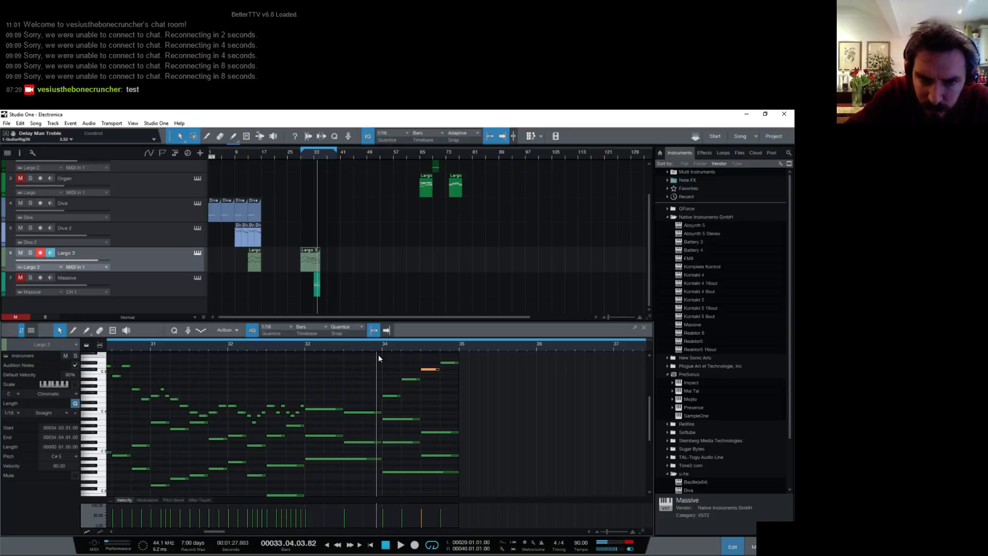
click(307, 347)
key(space)
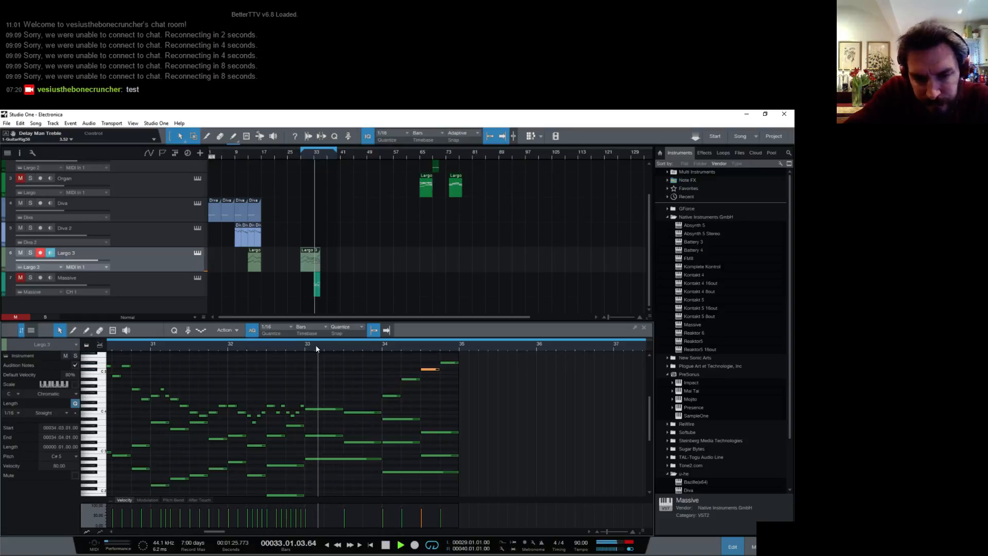
key(space)
In bar 34, lower the F#2 harmony note to F2, raise the bass note to C#2, and play the bar.
click(405, 471)
drag(405, 474, 394, 455)
click(382, 347)
key(space)
scroll(421, 388, up, 2)
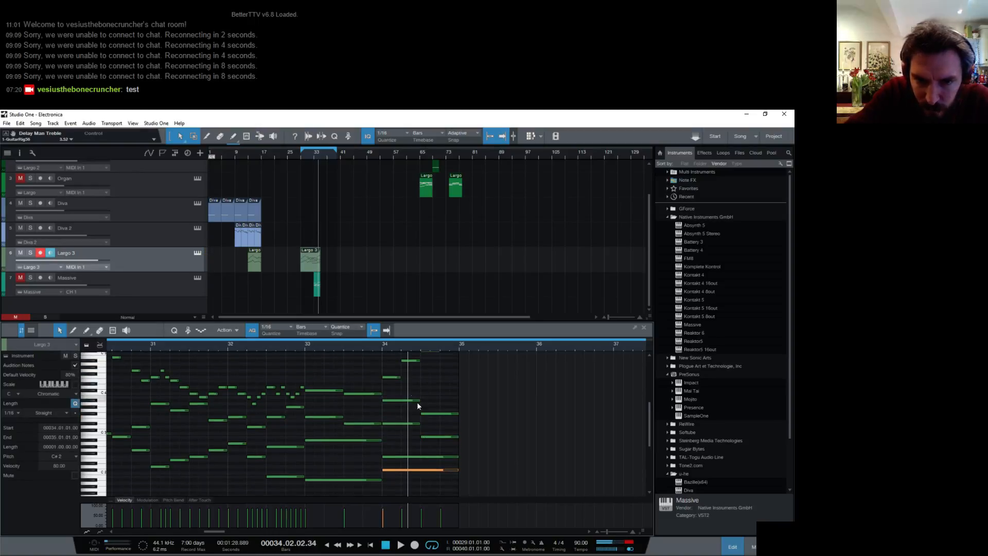
Lower the bass note of bar 34 to A#1 and play the bar.
drag(412, 474, 412, 483)
click(382, 347)
key(space)
scroll(410, 390, up, 2)
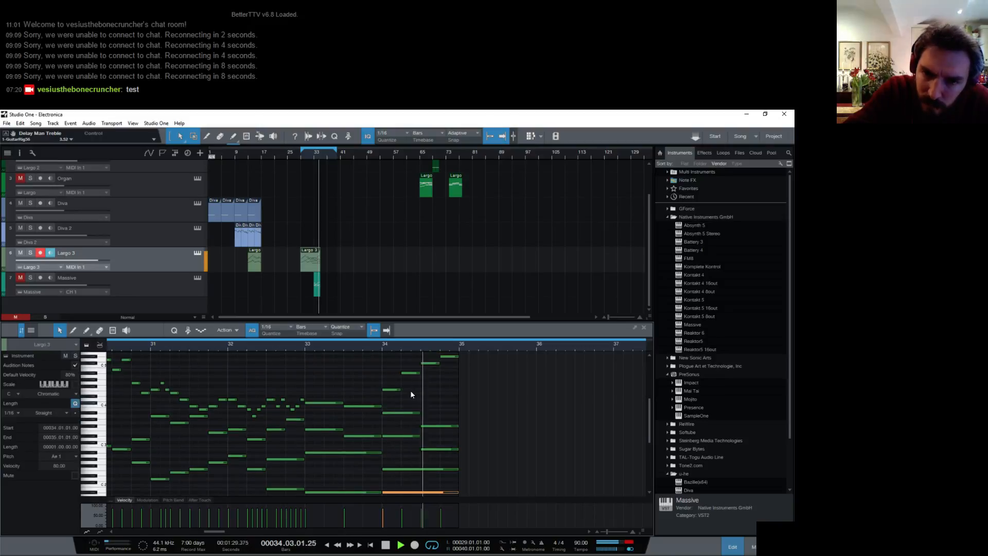
key(space)
In bar 34's second half, lower the harmony notes to F3 and A#2, and set the melody to C5 on beat 3 and F5 on beat 4.
drag(435, 425, 430, 452)
scroll(437, 405, up, 2)
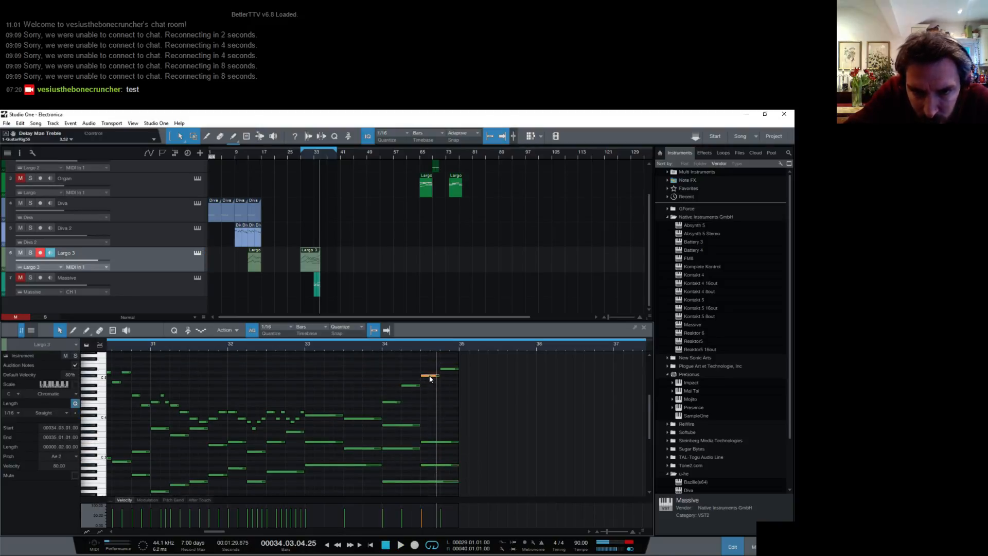
drag(430, 380, 447, 362)
click(446, 368)
click(382, 345)
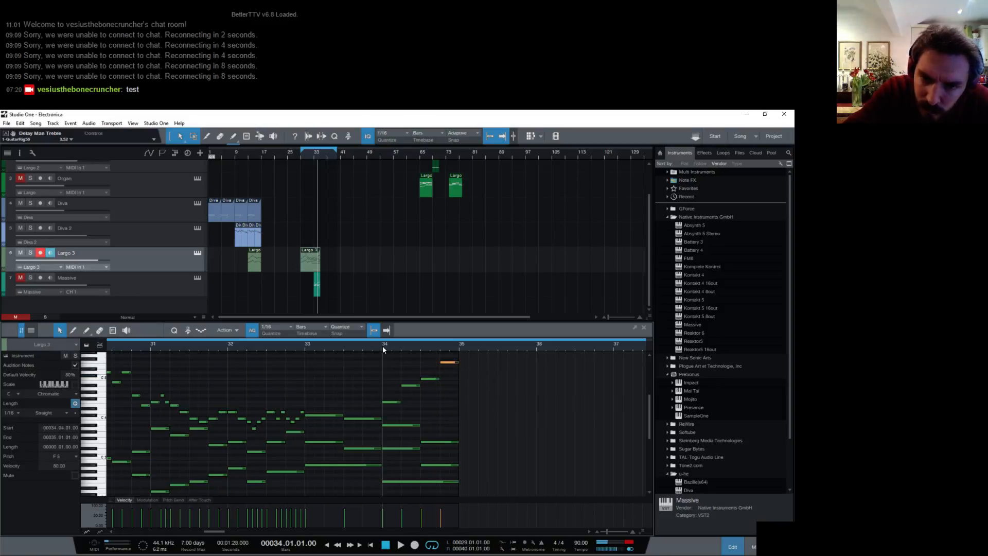
key(space)
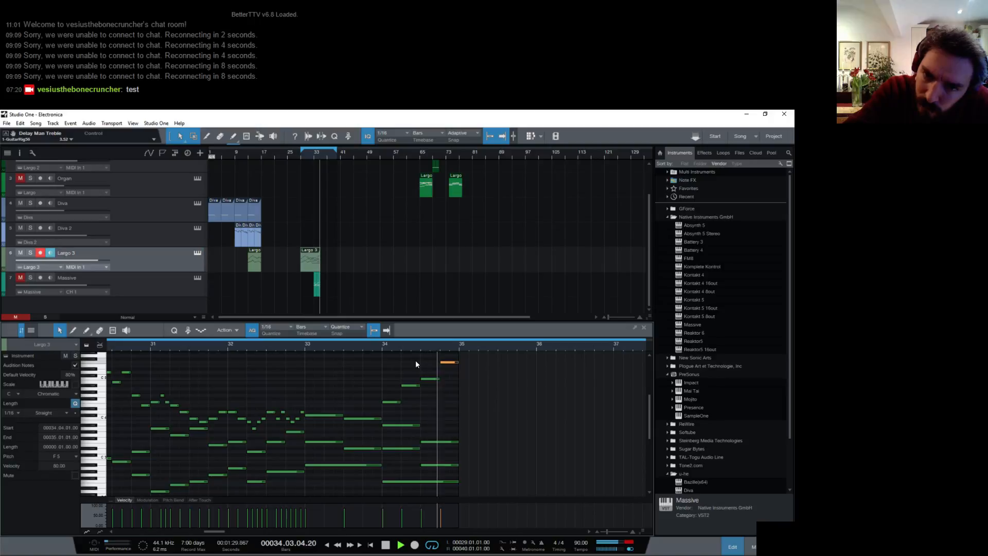
Play the part from bar 32 and from bar 31 through bar 34.
click(228, 347)
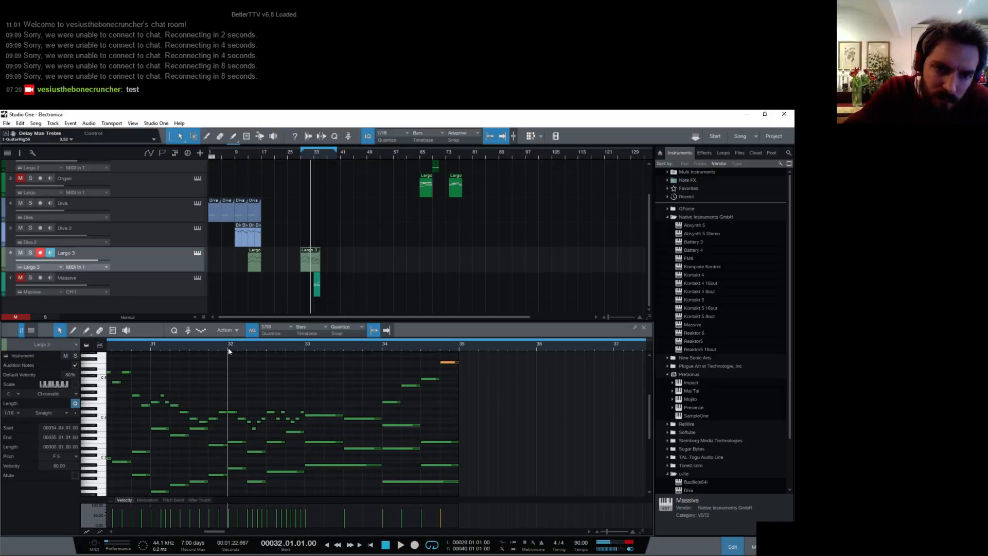
key(space)
scroll(184, 347, left, 1)
click(170, 345)
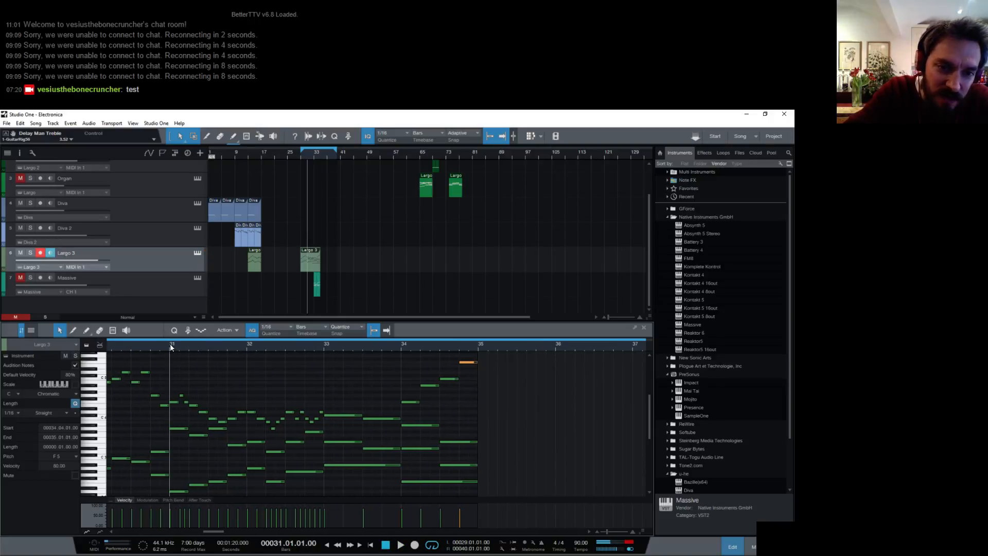
key(space)
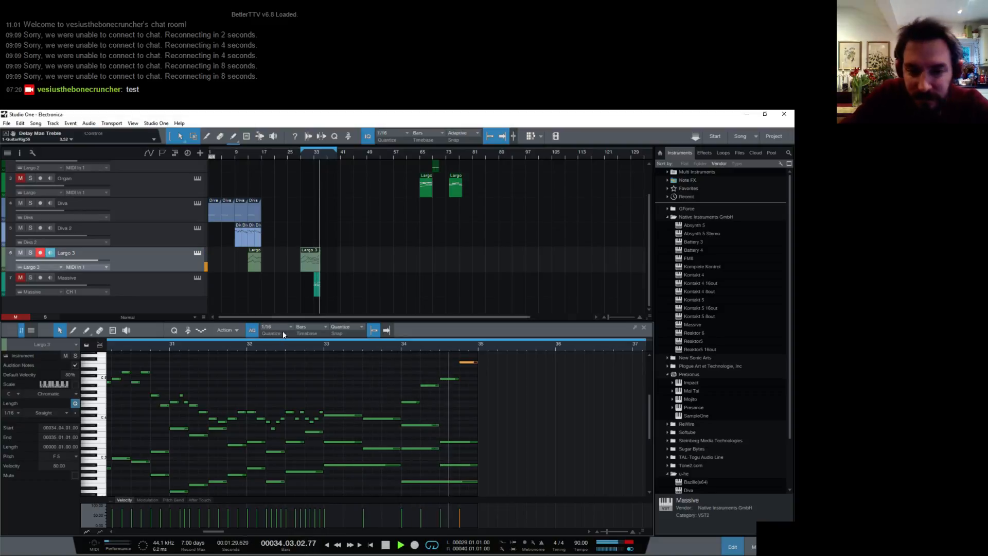
key(space)
In bar 32, raise the last two sixteenth notes of beat 3 to E4 and F4, and the first of beat 4 to G#4.
drag(295, 348, 257, 354)
click(233, 346)
key(space)
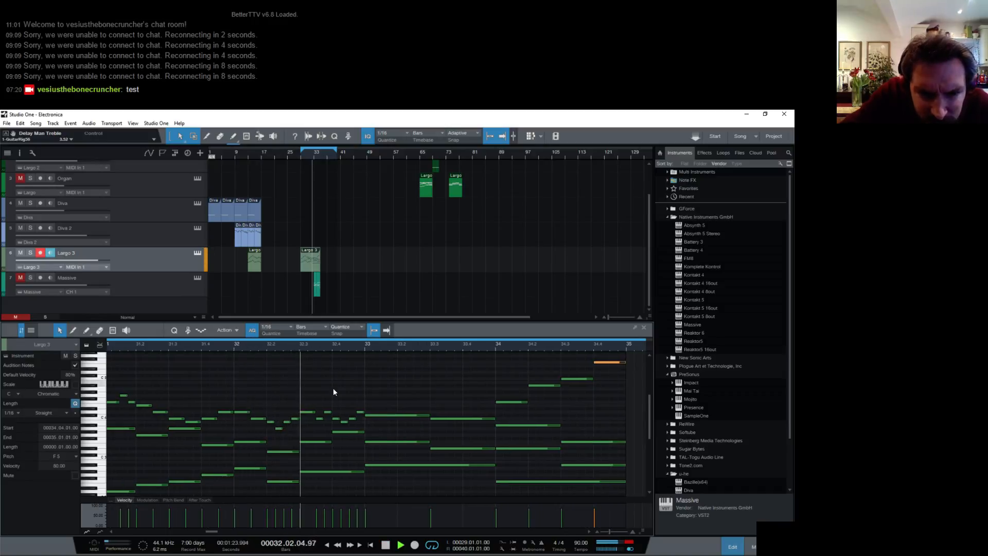
key(space)
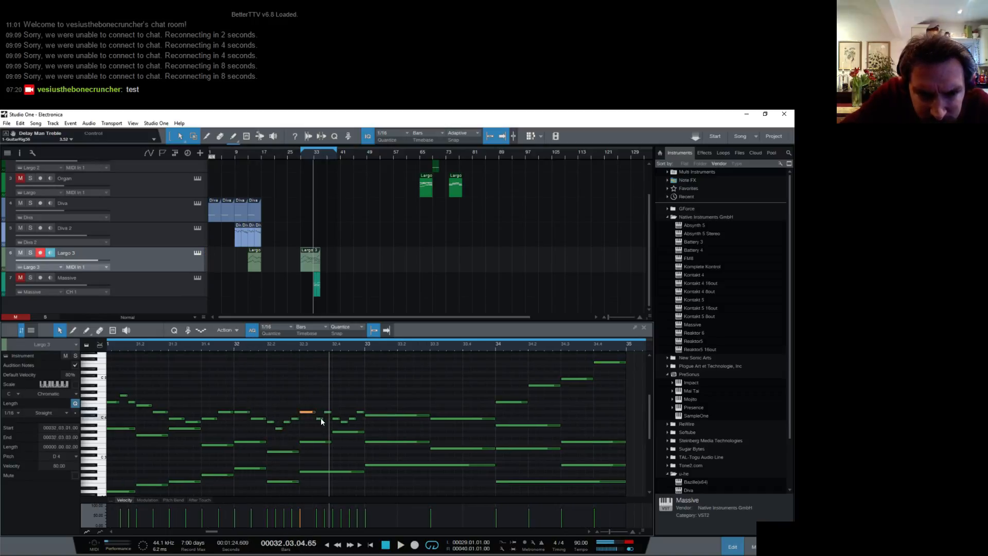
drag(319, 419, 336, 395)
scroll(557, 375, down, 1)
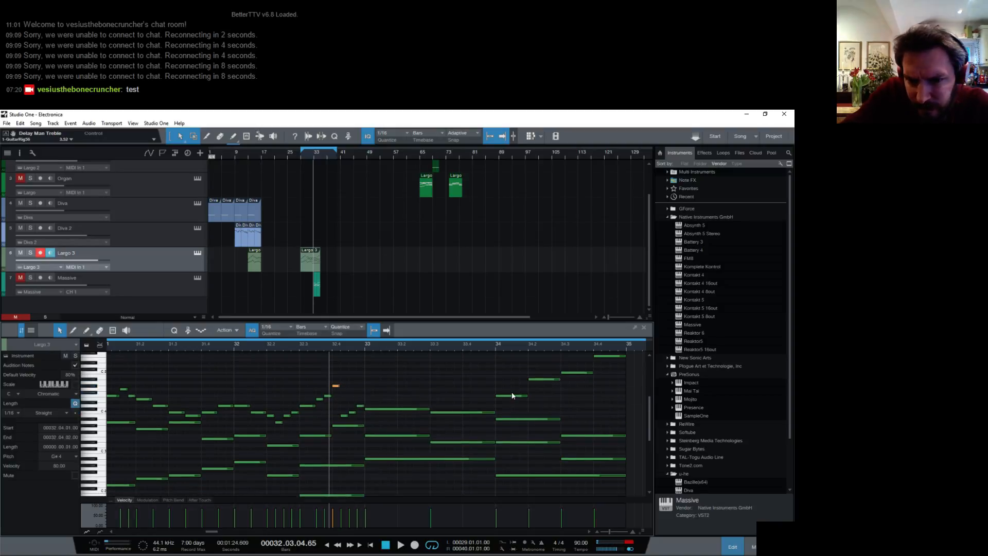
On beat 4 of bar 32, set the second sixteenth note to F4, the third to B3 and the last to F4, and play the bar.
mouse_move(346, 415)
mouse_down()
mouse_move(347, 396)
mouse_move(354, 419)
mouse_up()
click(361, 408)
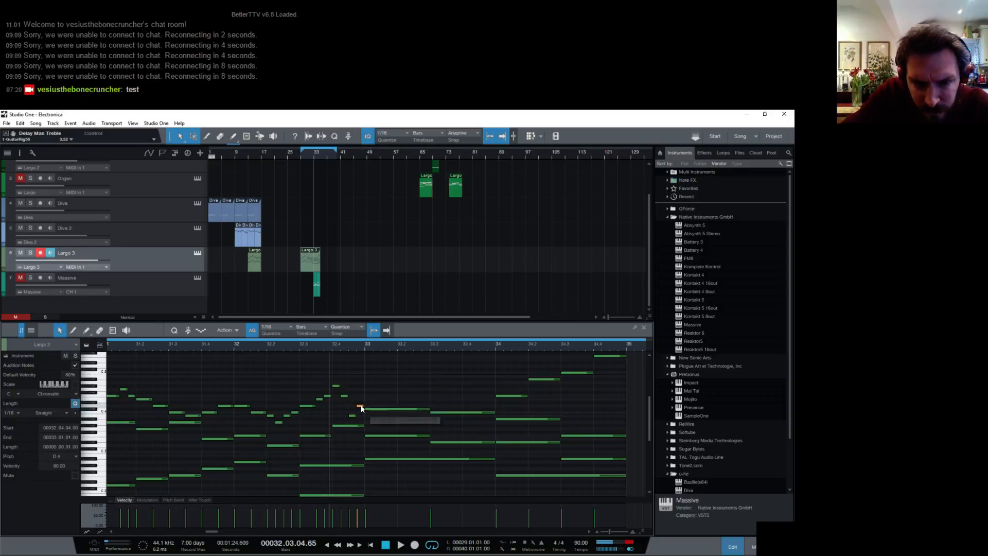
drag(361, 408, 361, 396)
click(235, 344)
key(space)
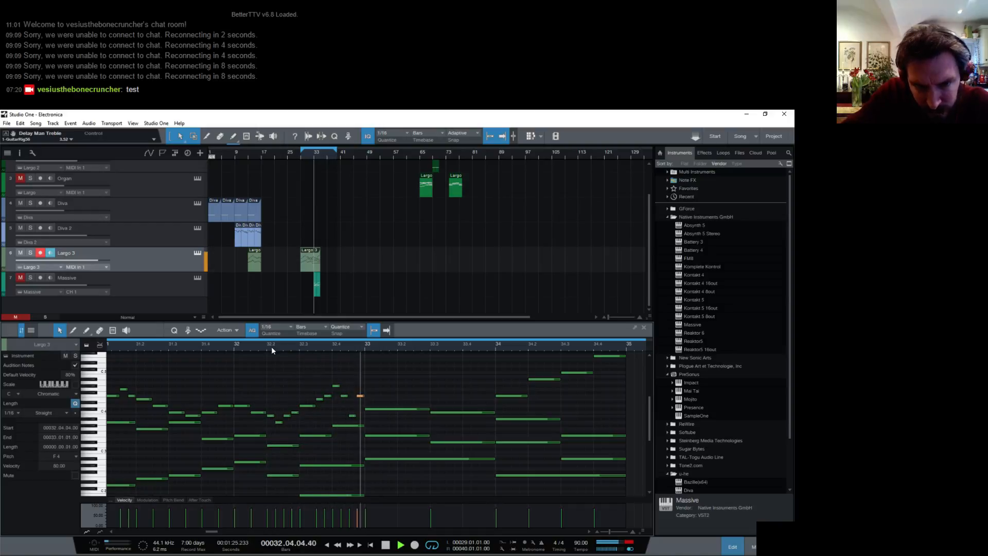
key(space)
Lower the last sixteenth note of bar 32 to C#4 and play from bar 32 into bar 34.
scroll(399, 360, down, 2)
drag(361, 385, 360, 396)
click(233, 344)
key(space)
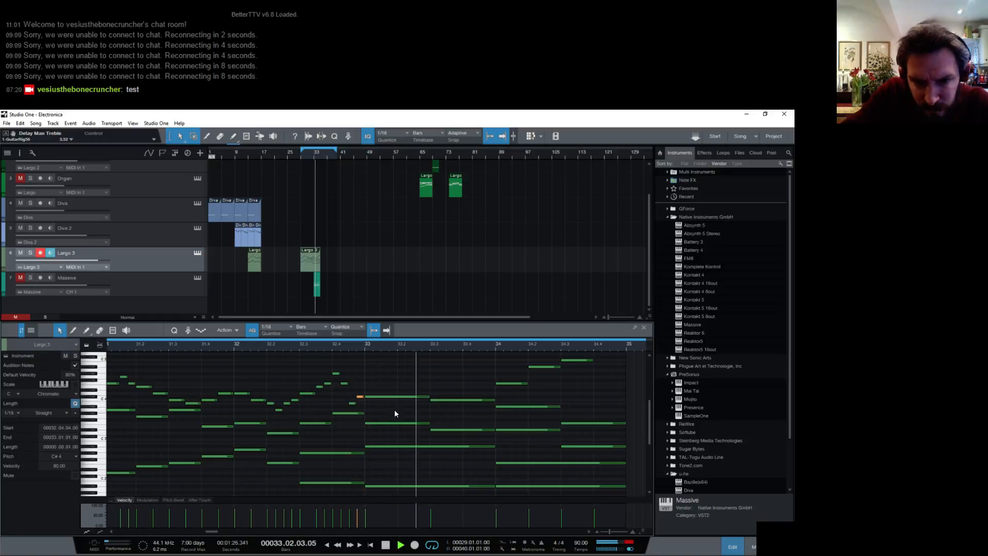
key(space)
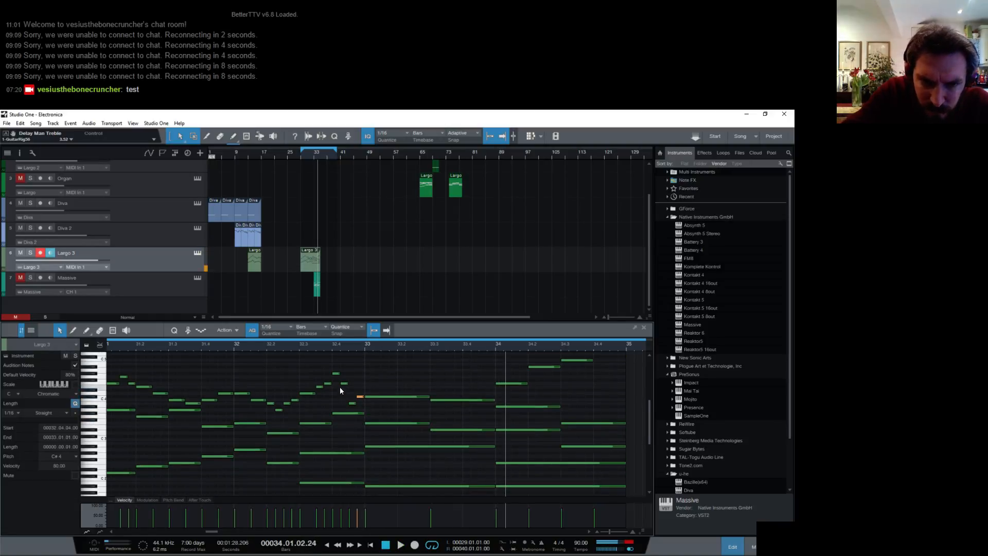
Try the melody note on beat 3 of bar 32 at B3 and play the passage.
drag(307, 395, 310, 403)
click(298, 347)
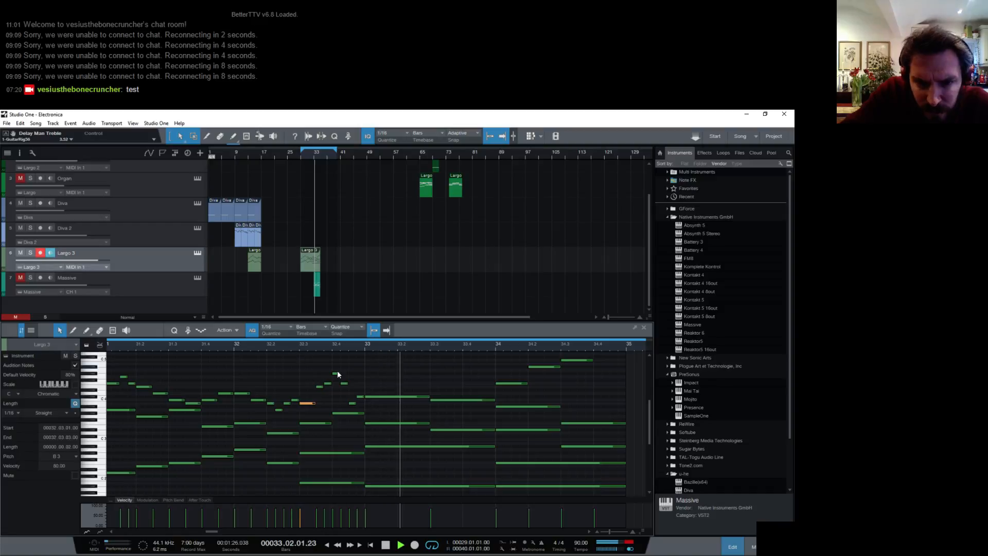
key(space)
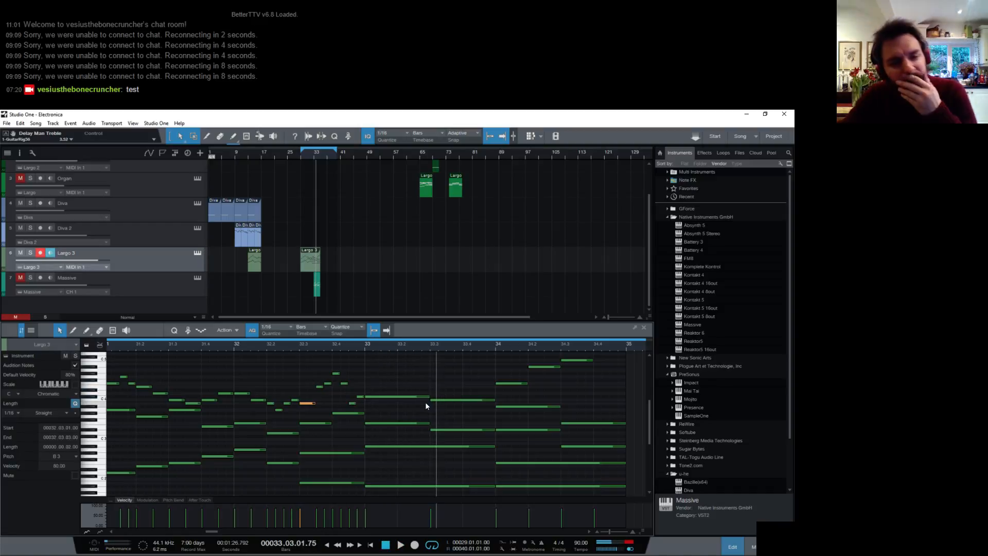
click(235, 347)
key(space)
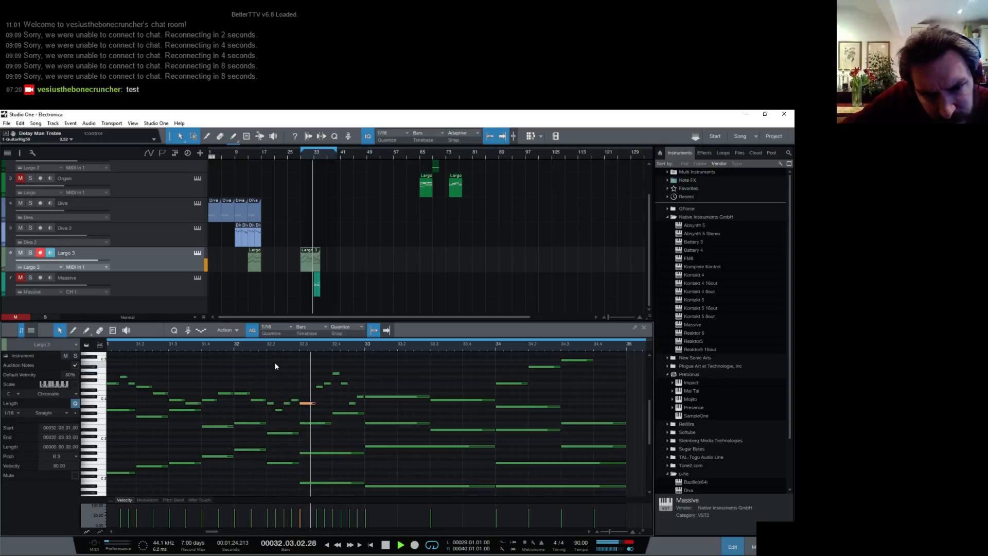
key(space)
Set the melody note on beat 3 of bar 32 to C4.
click(307, 404)
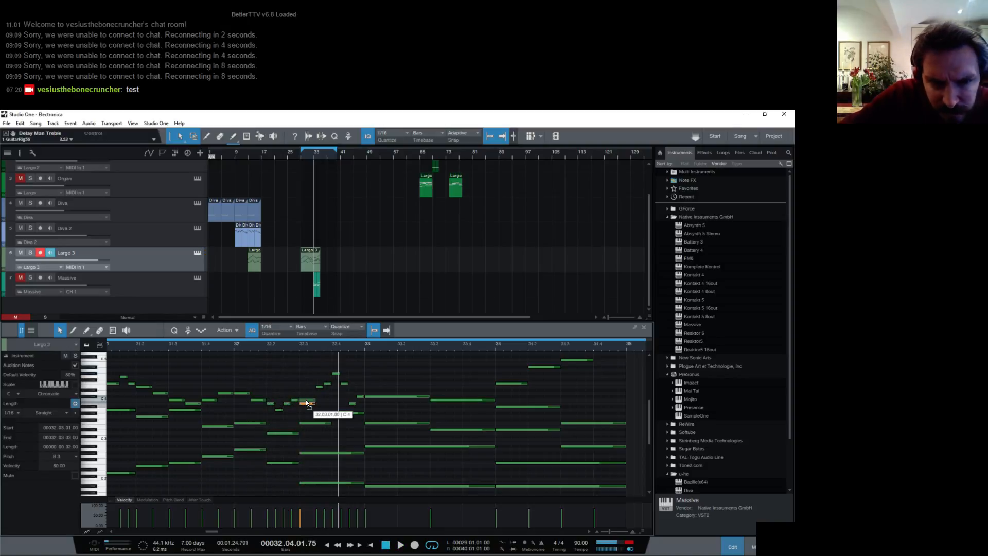
mouse_move(306, 401)
mouse_down()
mouse_move(308, 393)
mouse_move(312, 403)
mouse_up()
scroll(330, 419, down, 2)
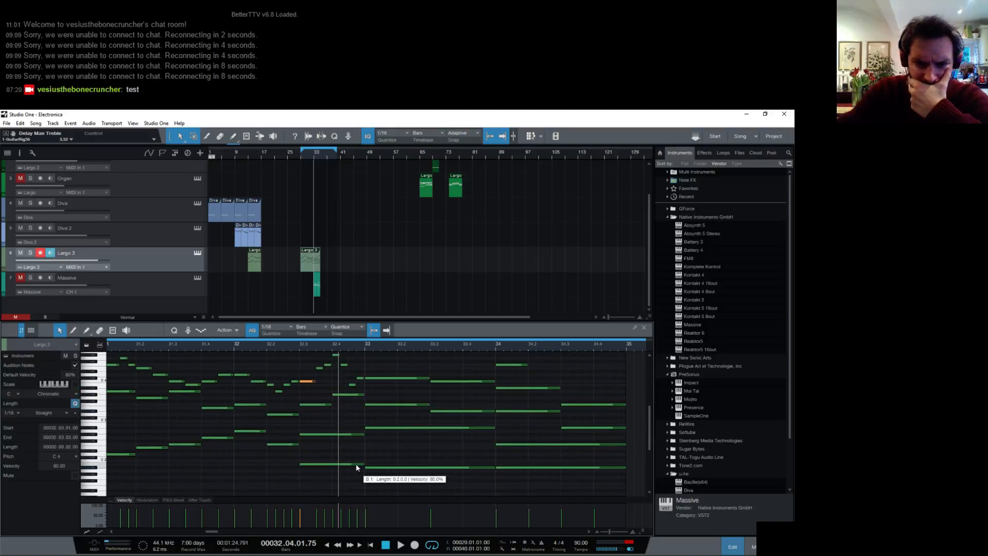
scroll(341, 440, up, 3)
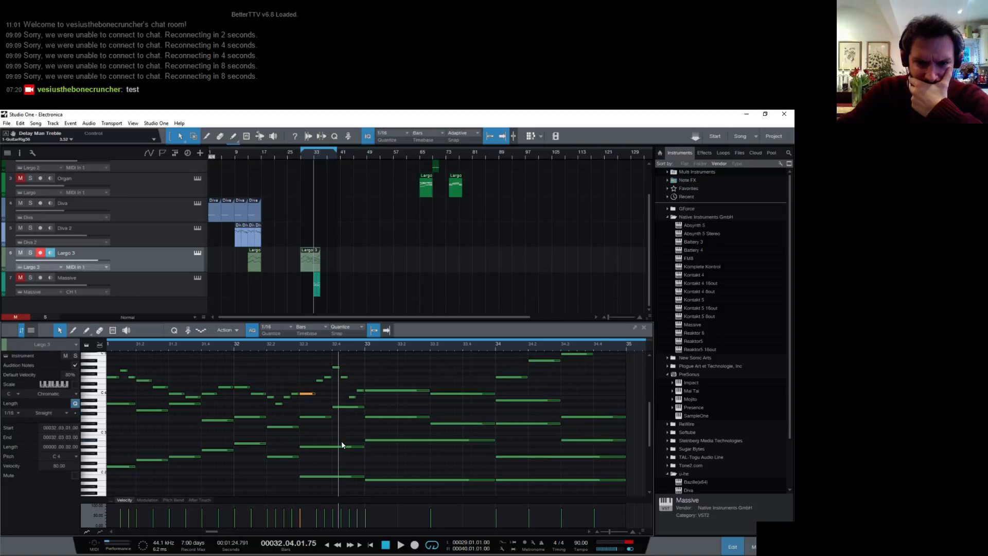
scroll(341, 440, up, 2)
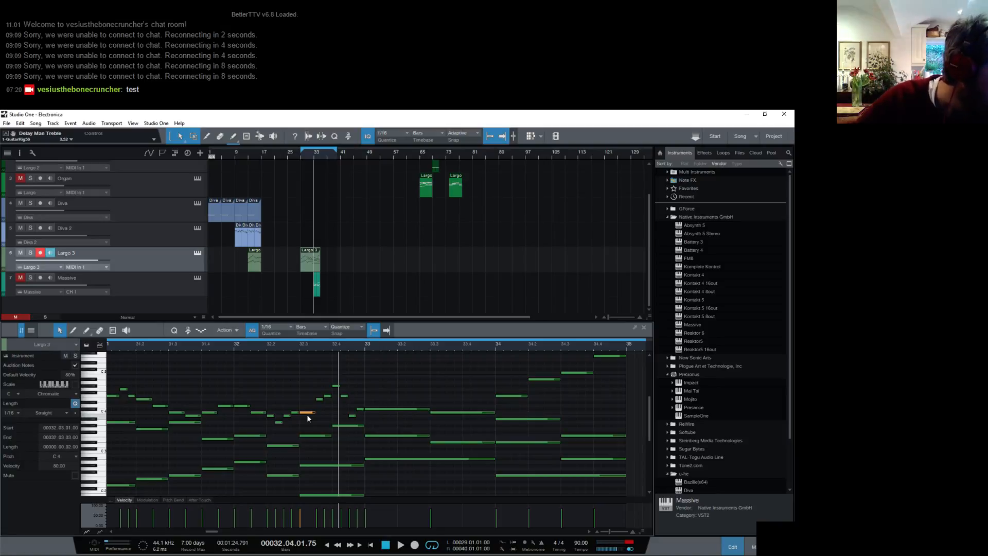
Raise the peak melody note on beat 4 of bar 32 to A4 and play the part from bar 32.
click(235, 346)
drag(337, 386, 340, 383)
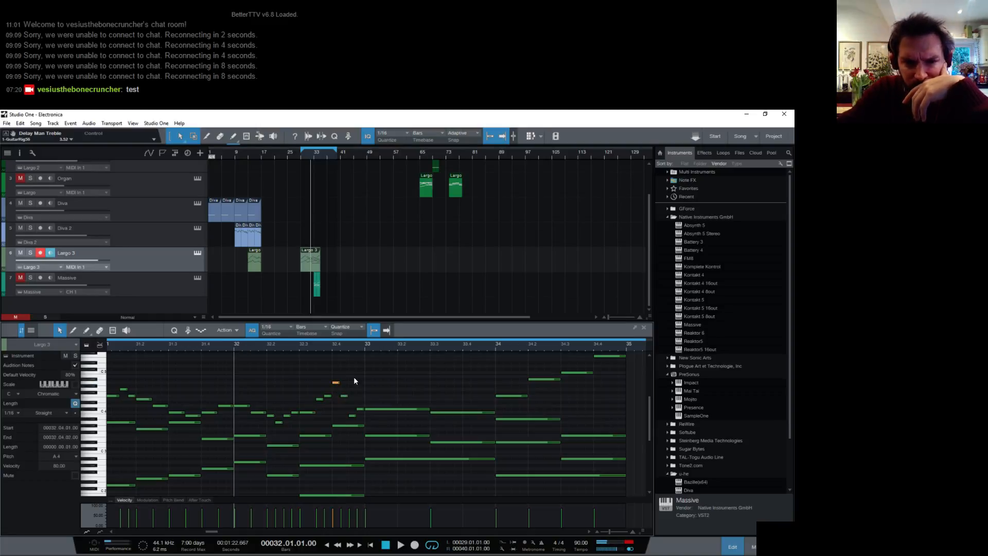
key(space)
click(369, 344)
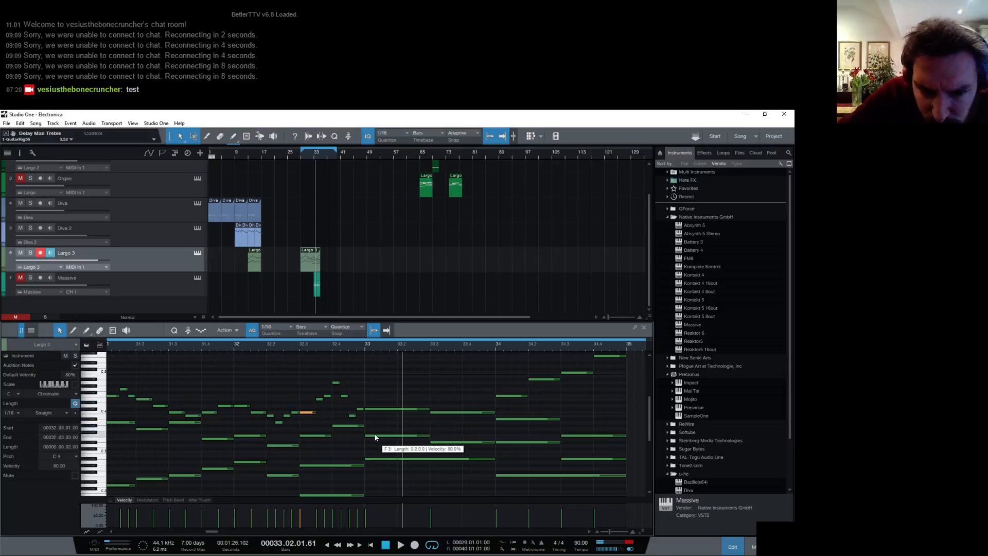
Raise the F3 harmony note at the start of bar 33 to A#3 and play the bar.
drag(375, 438, 377, 418)
click(363, 346)
key(space)
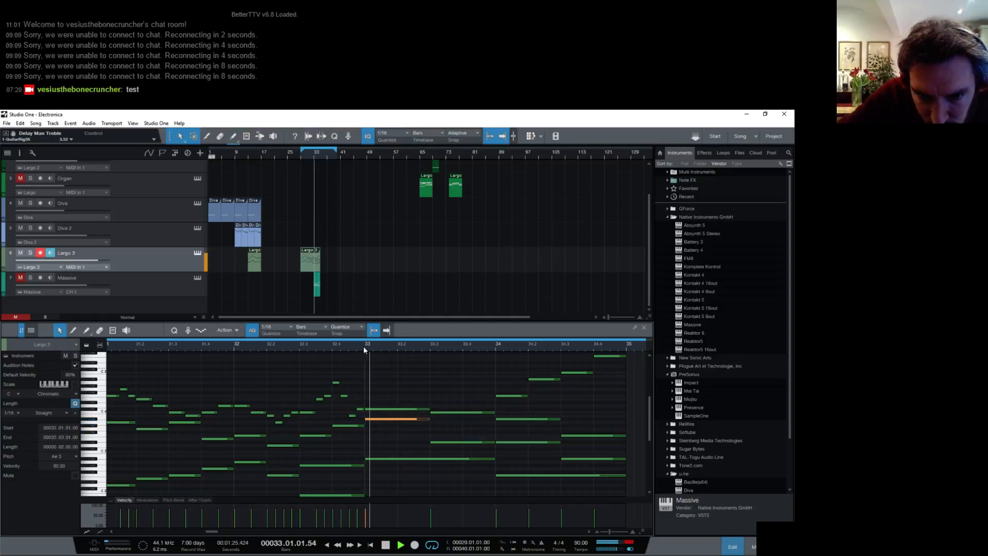
key(space)
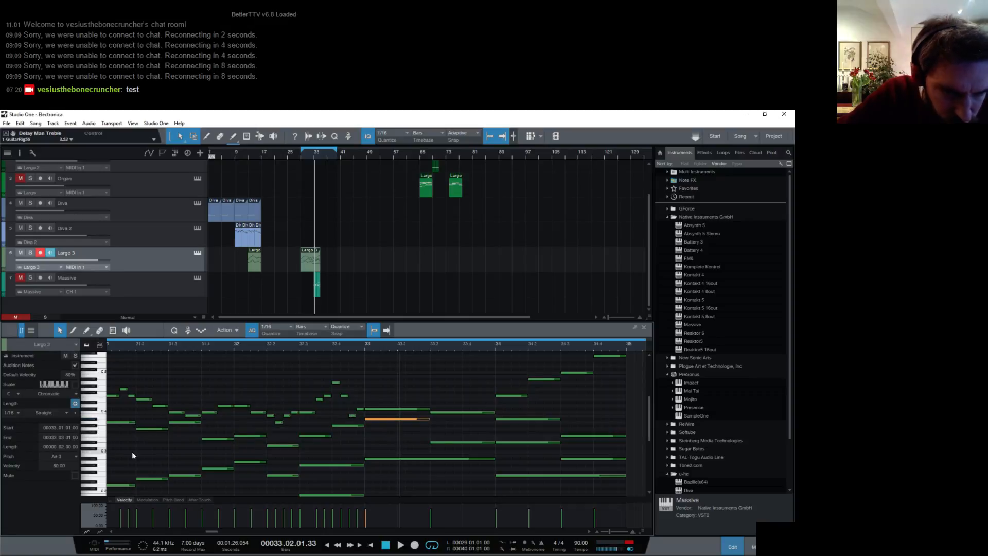
Audition candidate pitches around C3 on the note editor's keyboard for the chord on beat 3 of bar 32.
scroll(214, 450, down, 2)
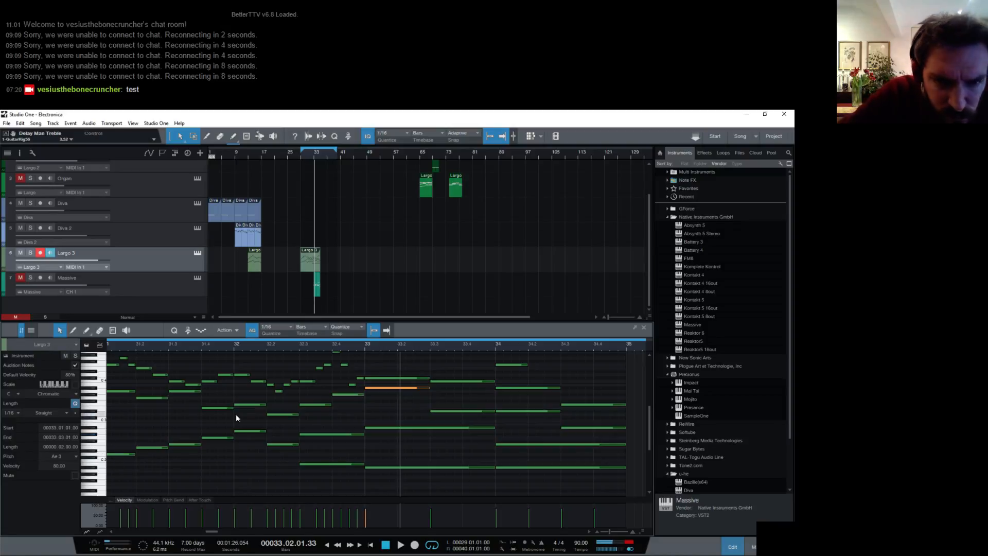
scroll(201, 419, up, 1)
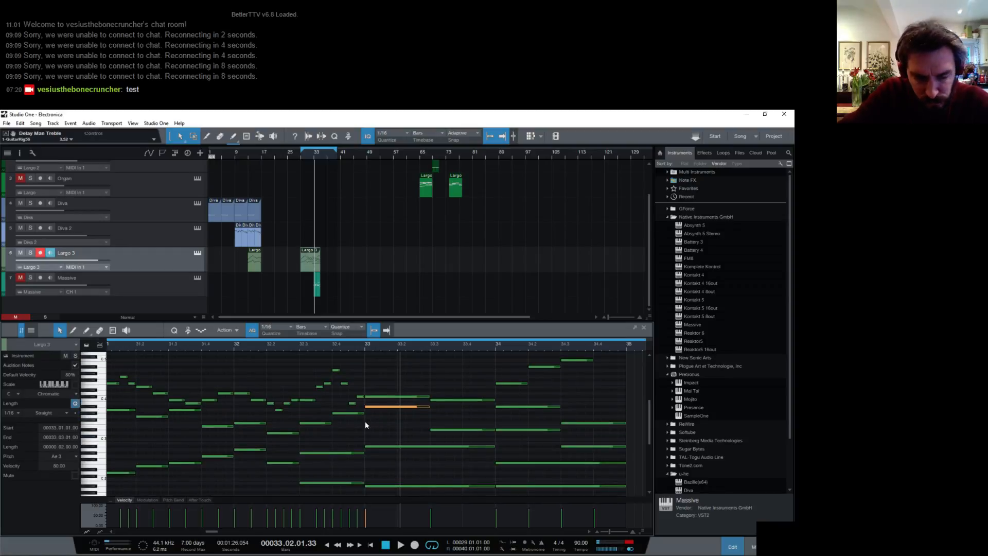
scroll(324, 439, down, 3)
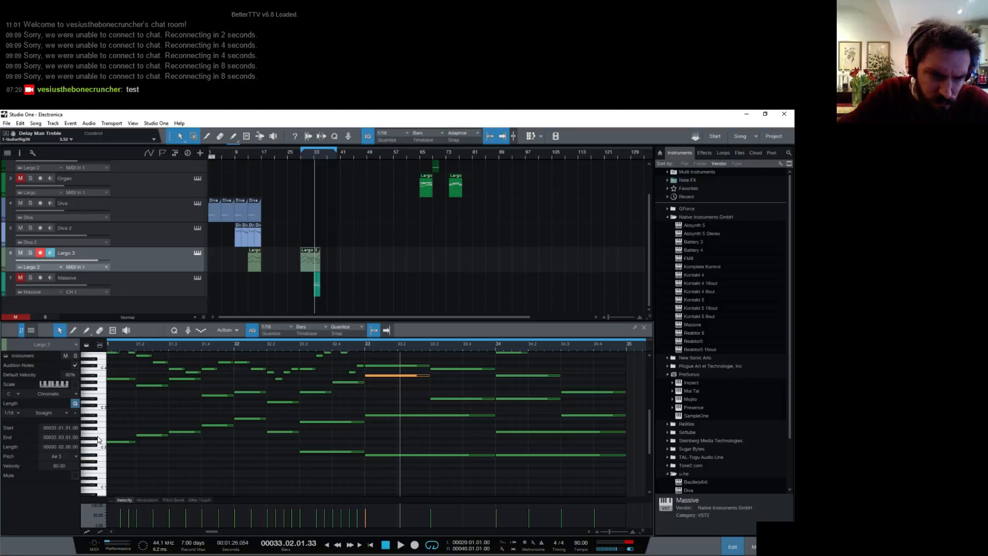
scroll(95, 451, up, 1)
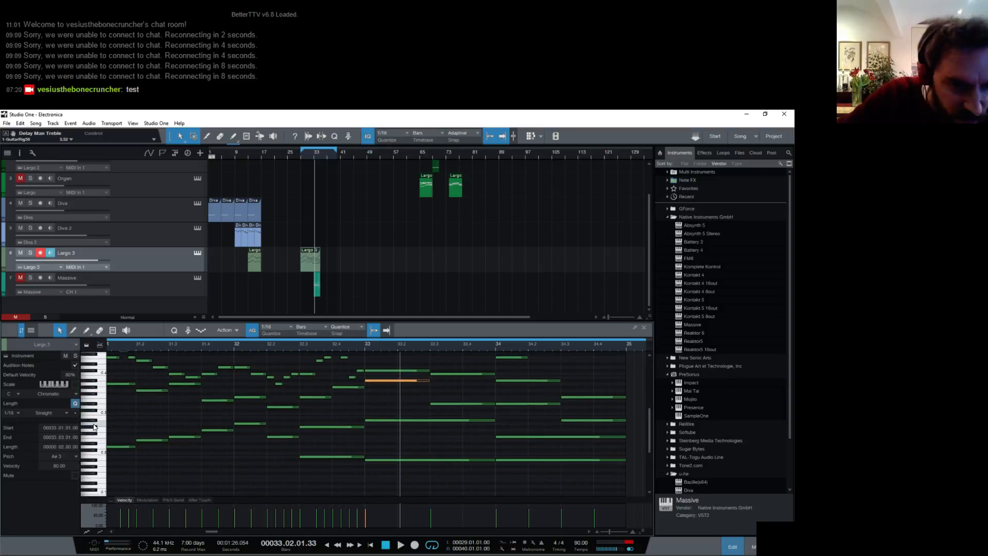
click(94, 422)
click(101, 415)
click(94, 414)
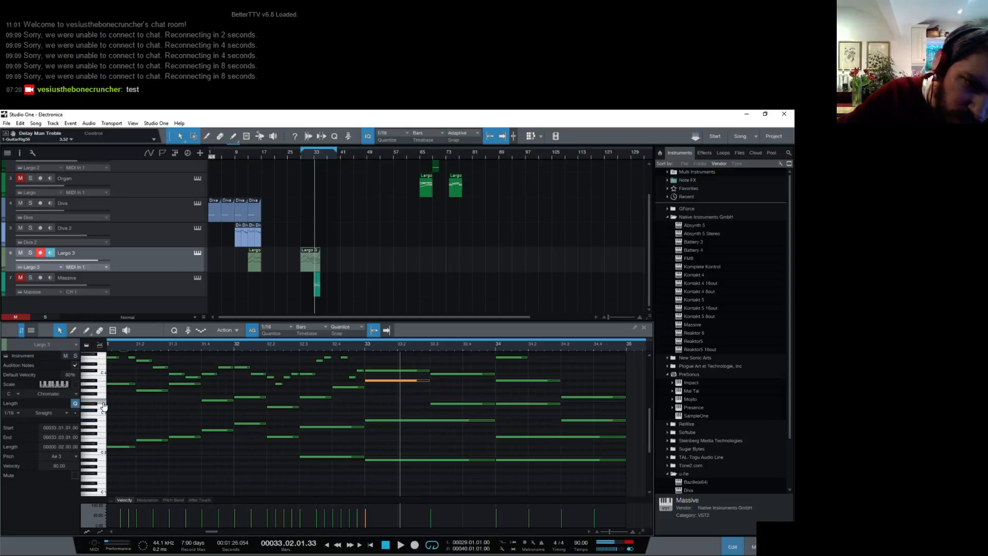
click(105, 392)
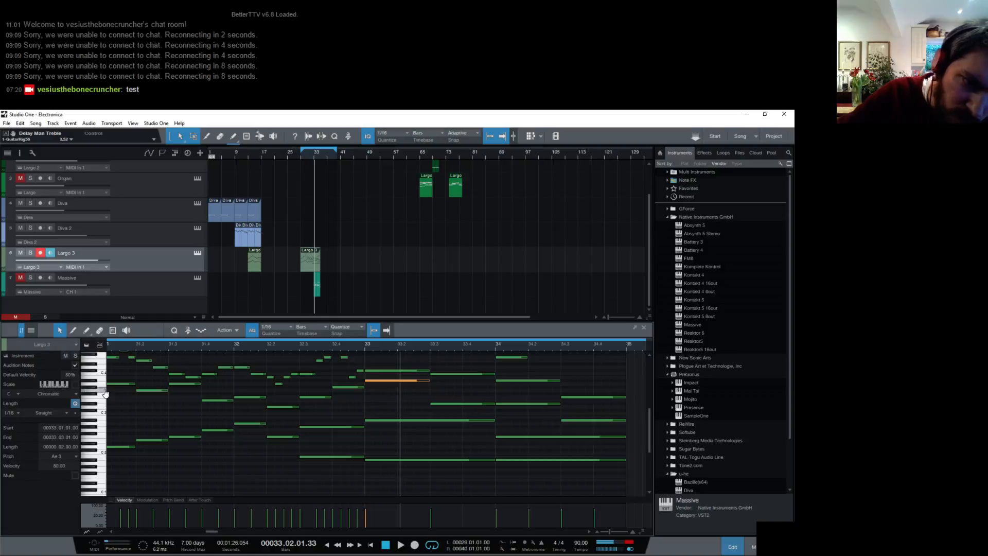
click(93, 411)
Lower the three sustained chord notes on beat 3 of bar 32 to A#1, G2 and E3, and play from bar 32.
click(308, 457)
drag(308, 460, 312, 434)
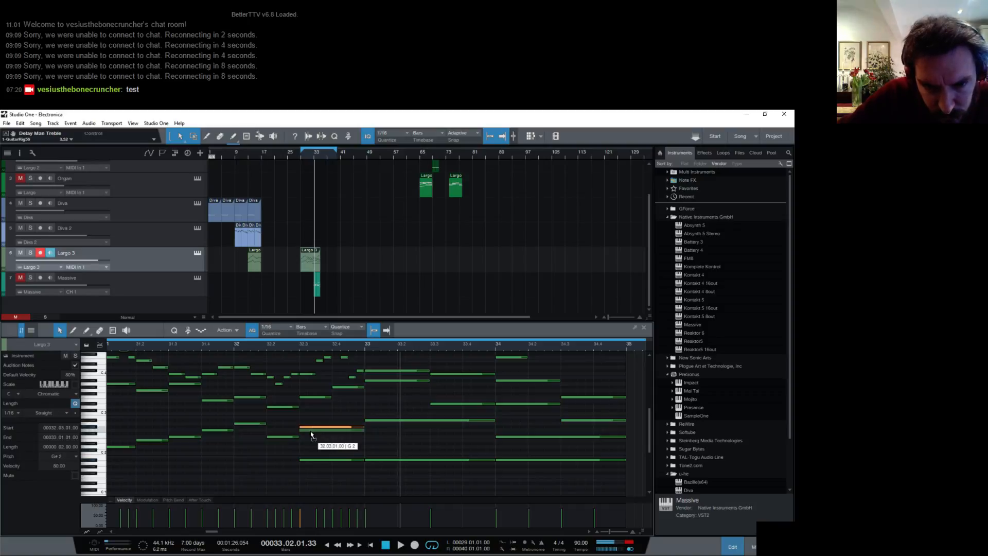
scroll(318, 427, up, 1)
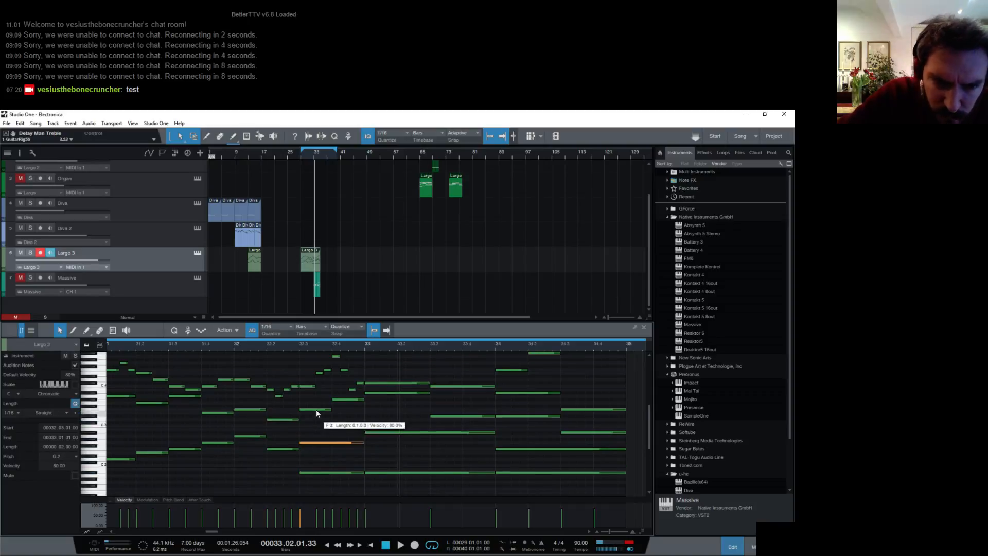
click(316, 410)
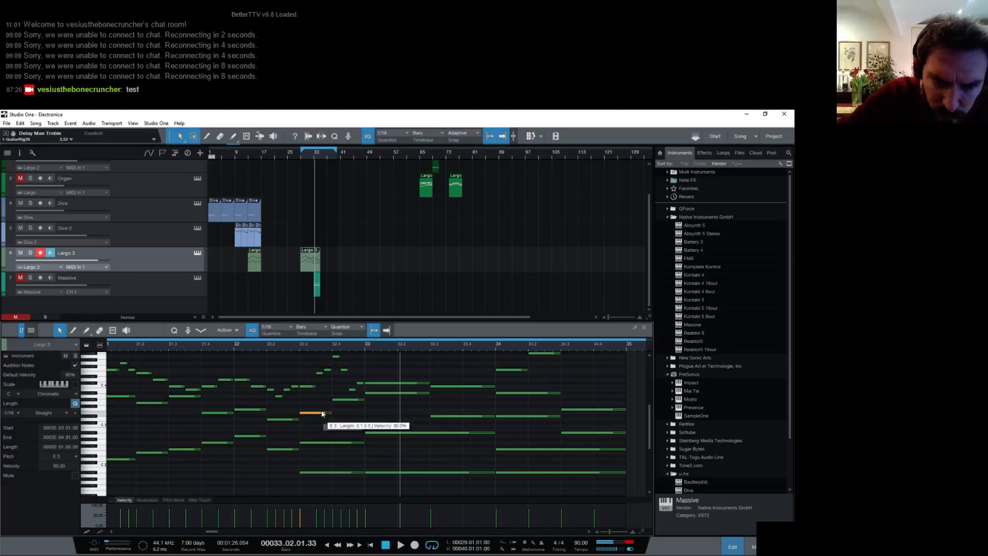
click(306, 386)
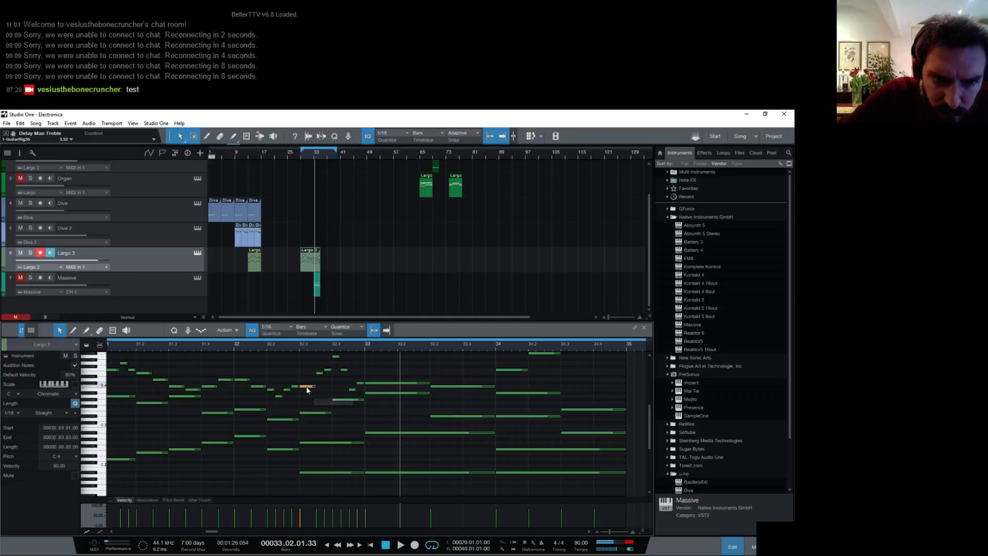
click(235, 345)
key(space)
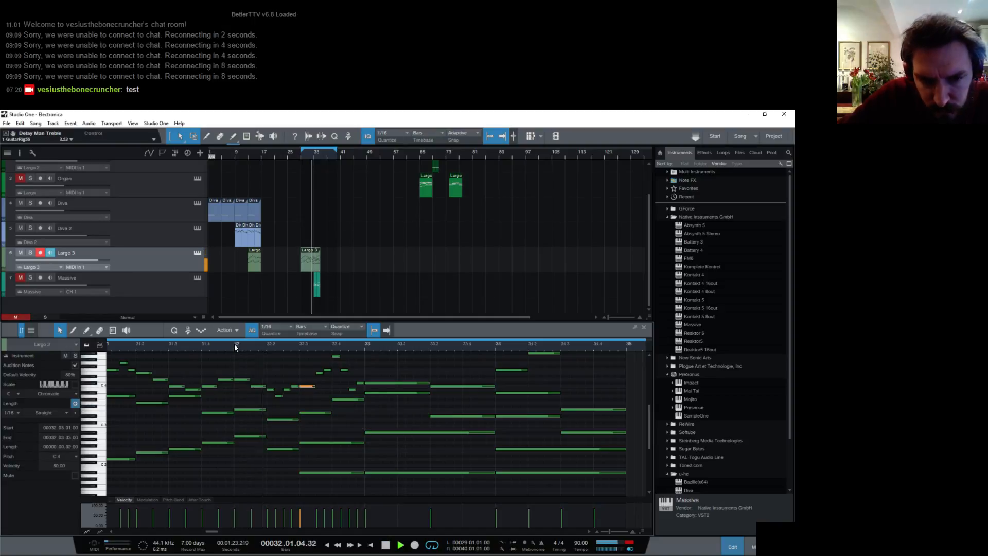
key(space)
Delete the short melody notes across beats 3 and 4 of bar 32 and play from bar 32.
click(314, 442)
scroll(309, 393, up, 1)
drag(307, 360, 359, 409)
key(Delete)
click(361, 396)
key(Delete)
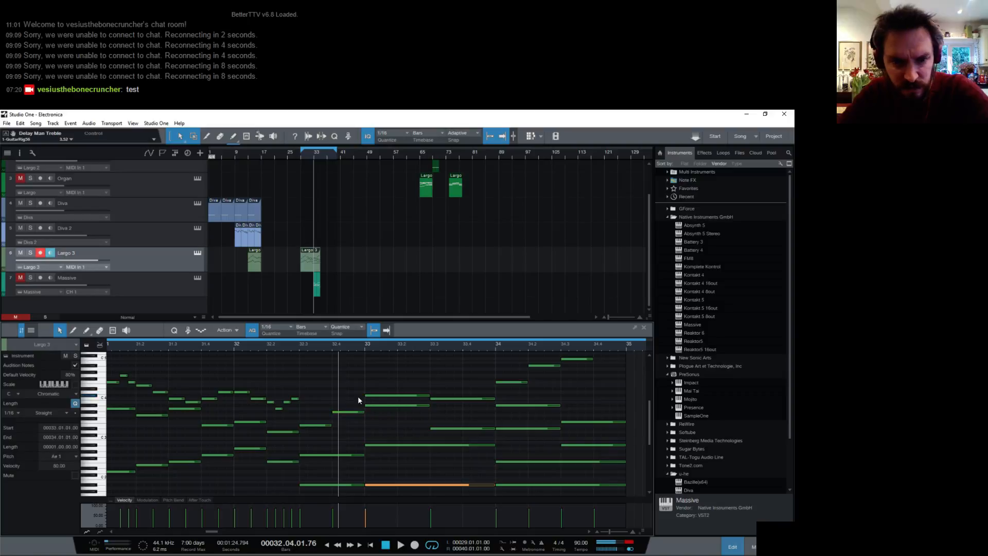
click(235, 349)
key(space)
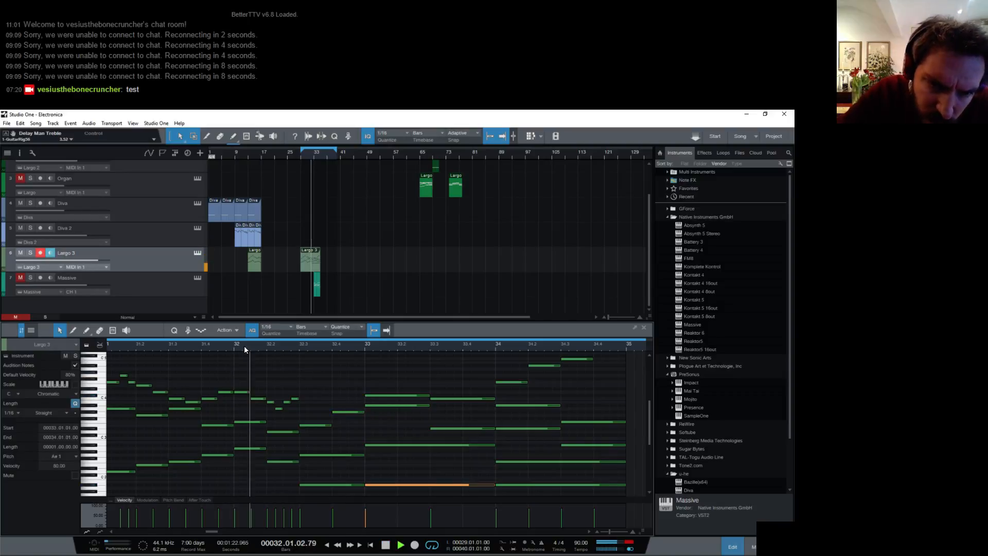
key(space)
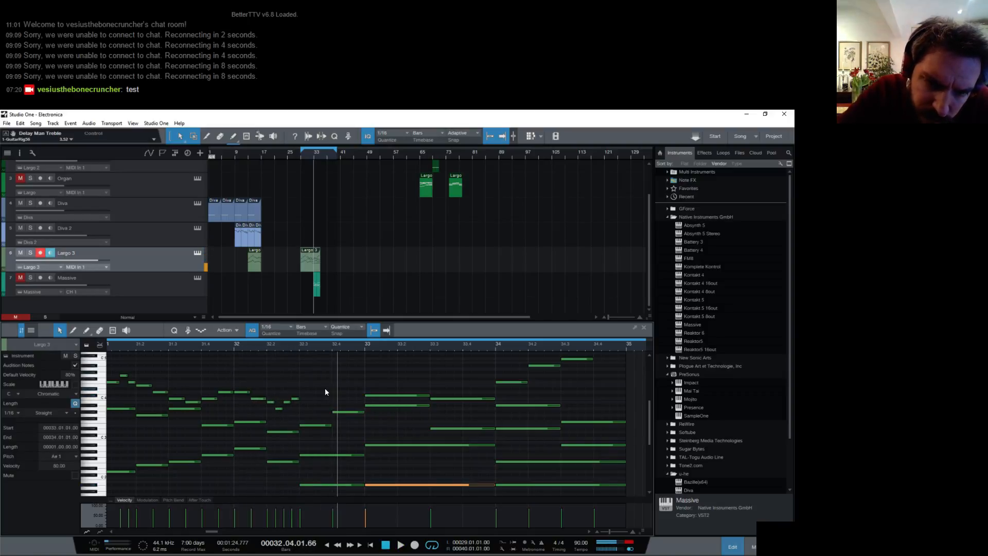
Try the E3 chord note on beat 3 of bar 32 at G3 and play from bar 32.
click(311, 427)
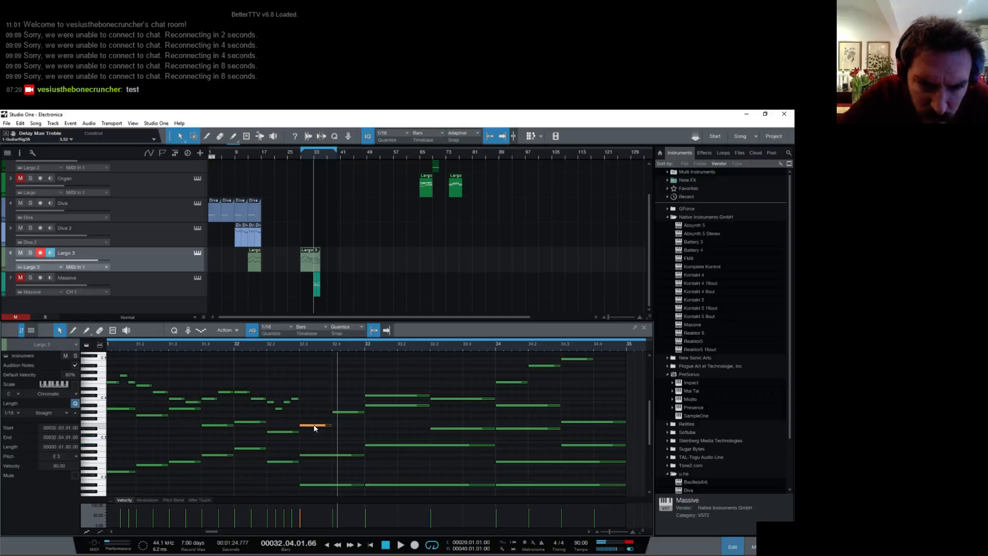
drag(314, 427, 314, 417)
click(235, 347)
key(space)
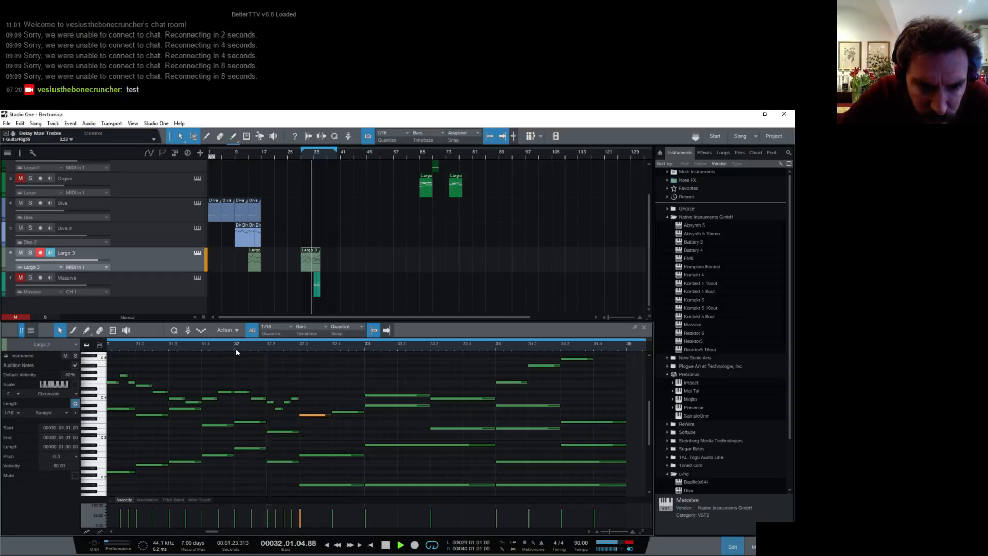
key(space)
Move the G3 note on beat 3 of bar 32 to C#3 and the beat 4 note to A3, checking by playback.
scroll(319, 401, down, 1)
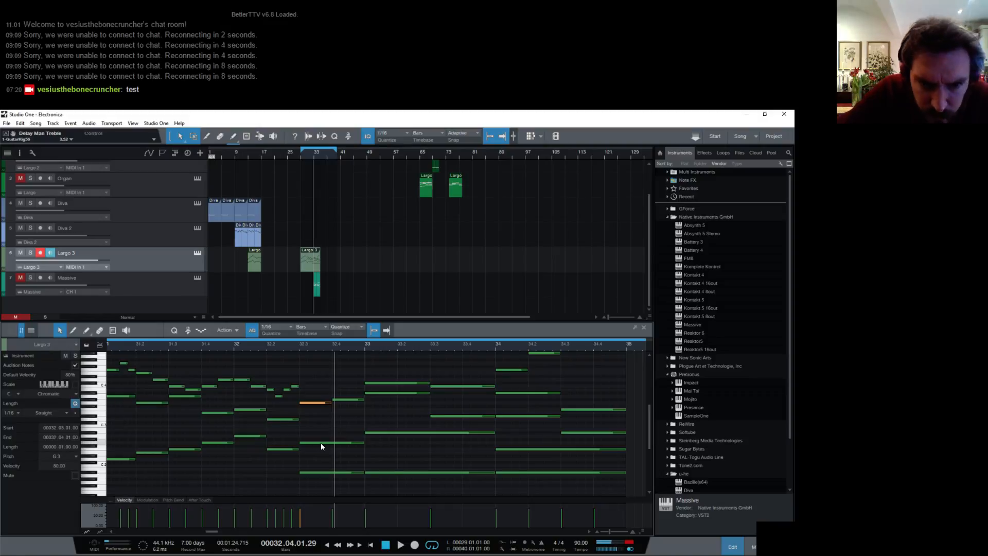
click(311, 402)
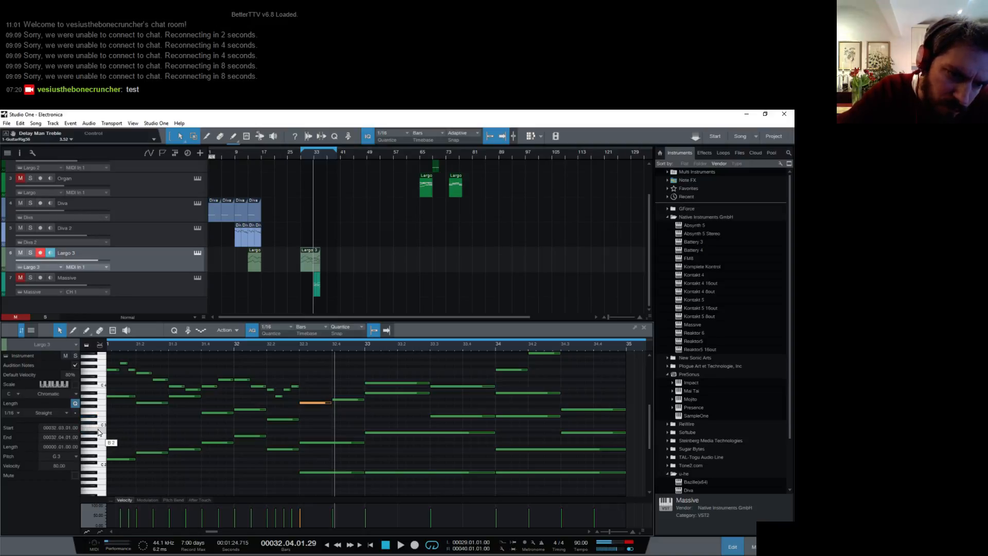
drag(315, 407, 341, 396)
click(298, 347)
key(space)
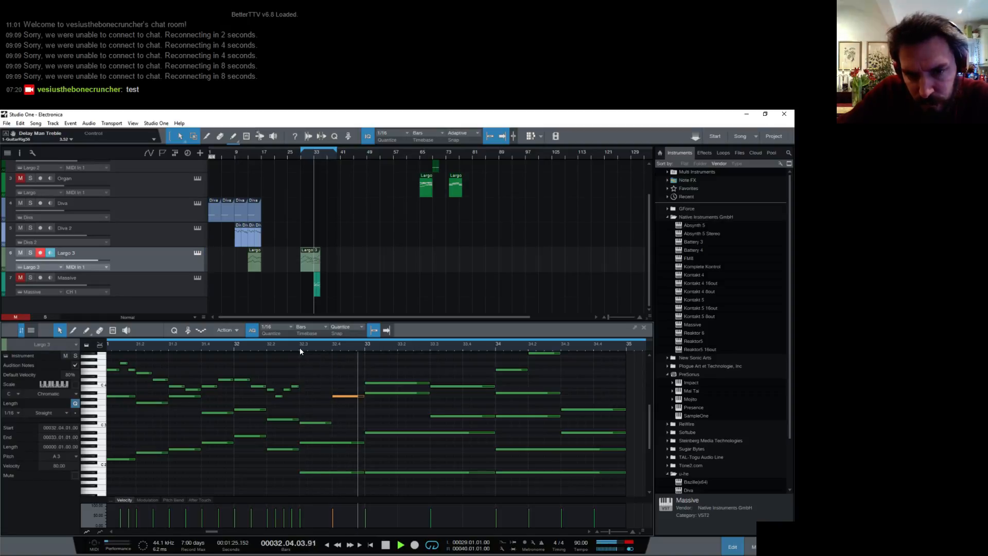
key(space)
click(234, 350)
key(space)
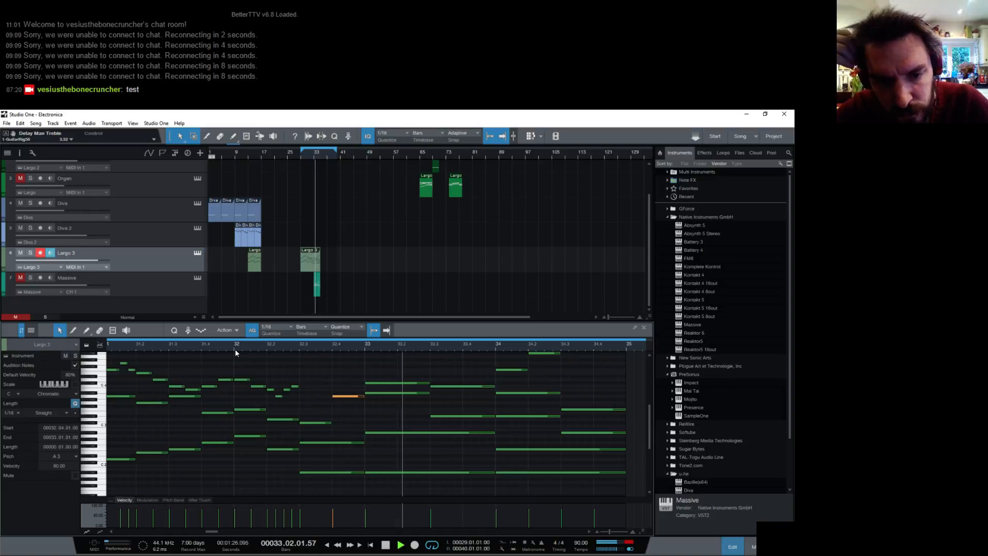
key(space)
Try the A3 note on beat 4 of bar 32 at G3 and play from beat 3.
click(327, 423)
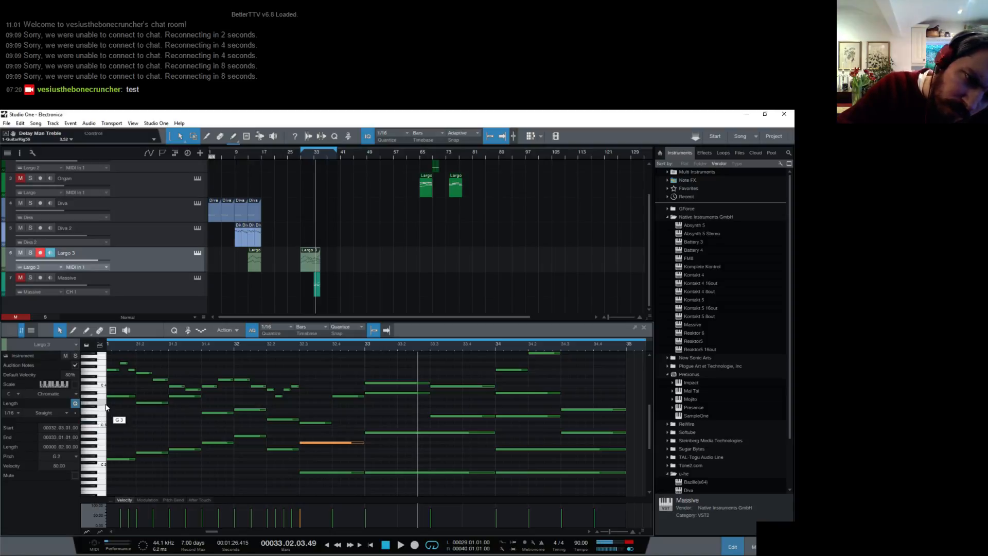
double_click(344, 396)
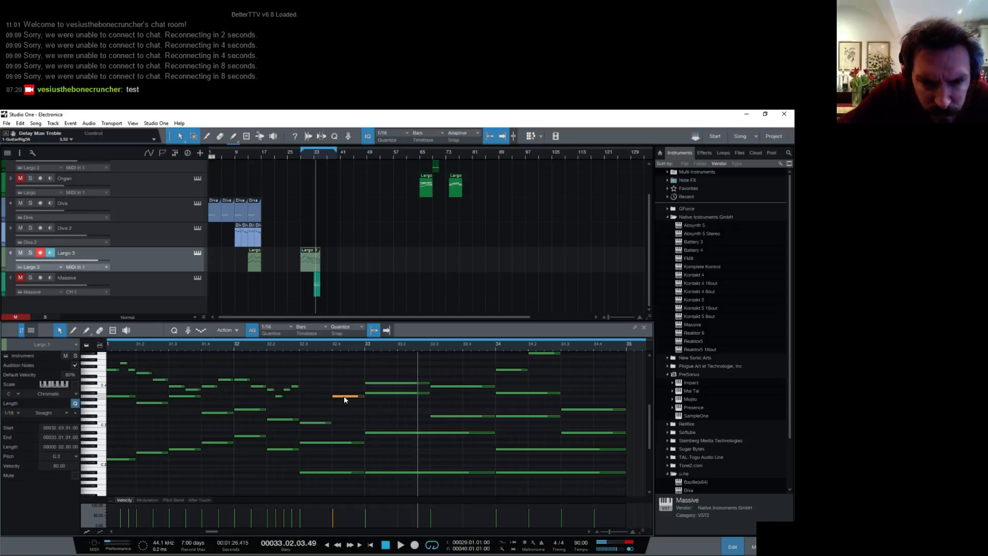
drag(345, 401, 344, 401)
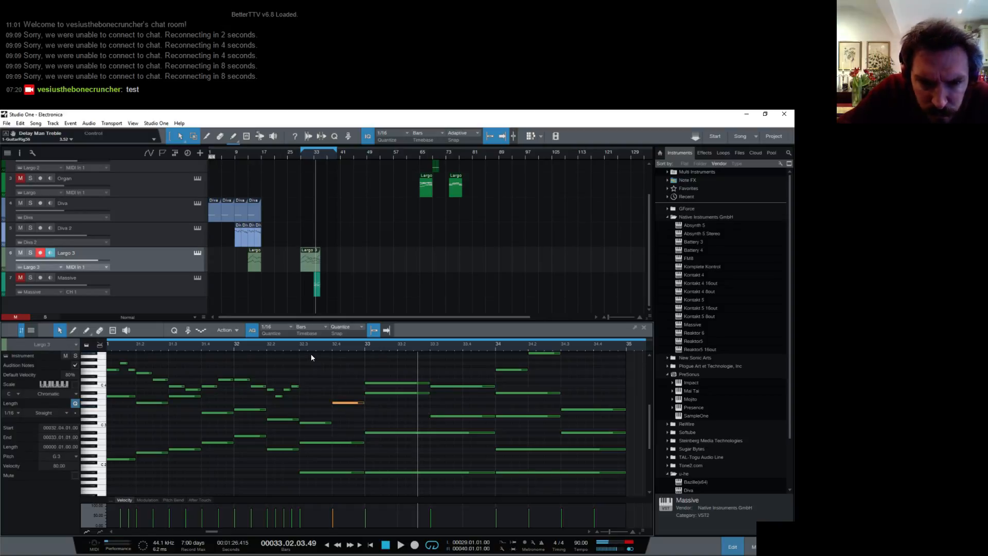
click(299, 348)
key(space)
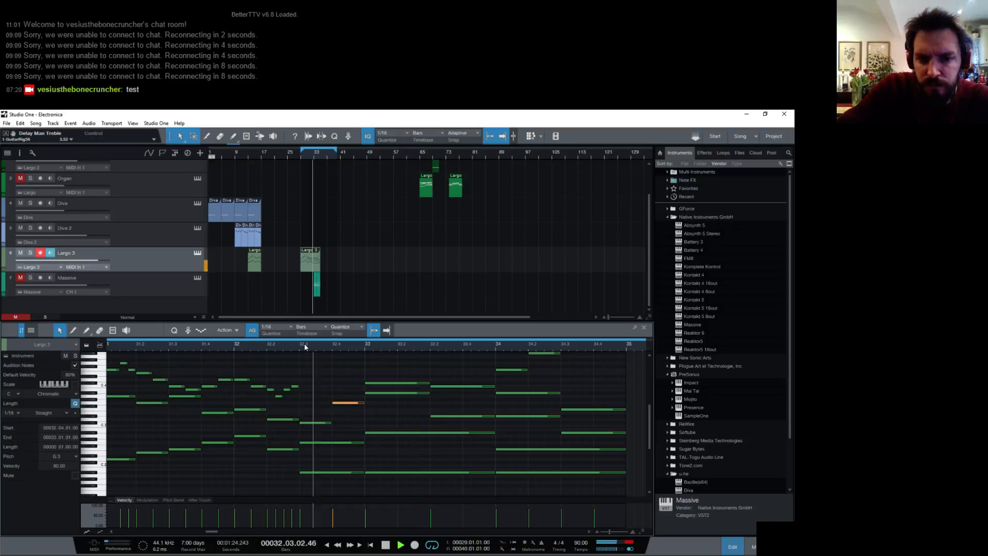
key(space)
Try the beat 4 note of bar 32 at B3 and play from beat 3.
click(372, 393)
drag(351, 402, 353, 390)
click(298, 347)
key(space)
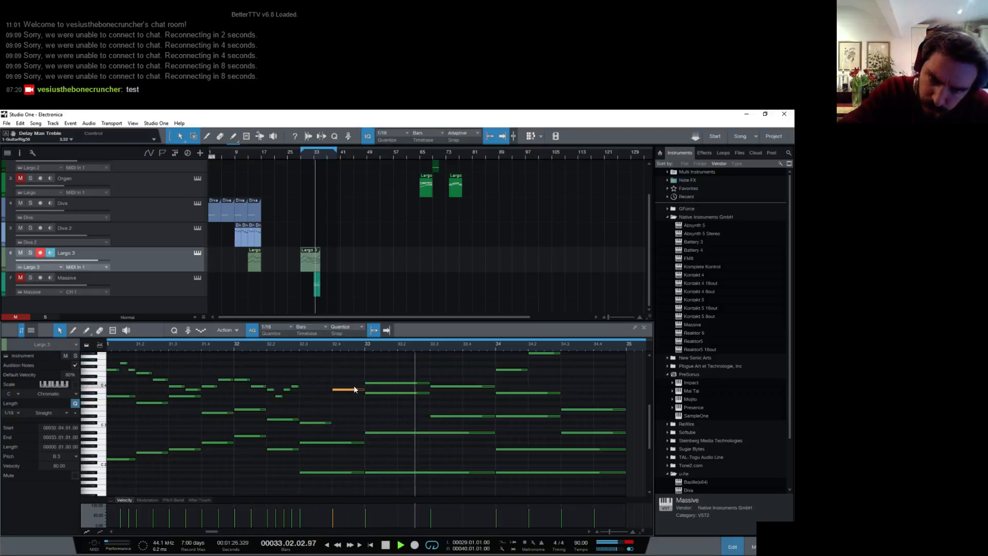
key(space)
Set the beat 4 note of bar 32 to A#3 and play from beat 3.
drag(348, 391, 348, 393)
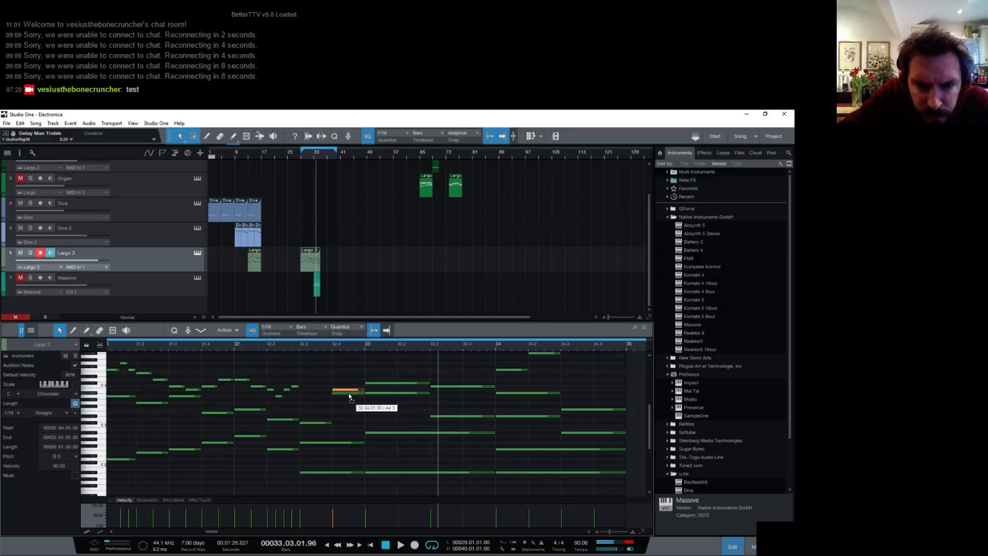
click(300, 345)
key(space)
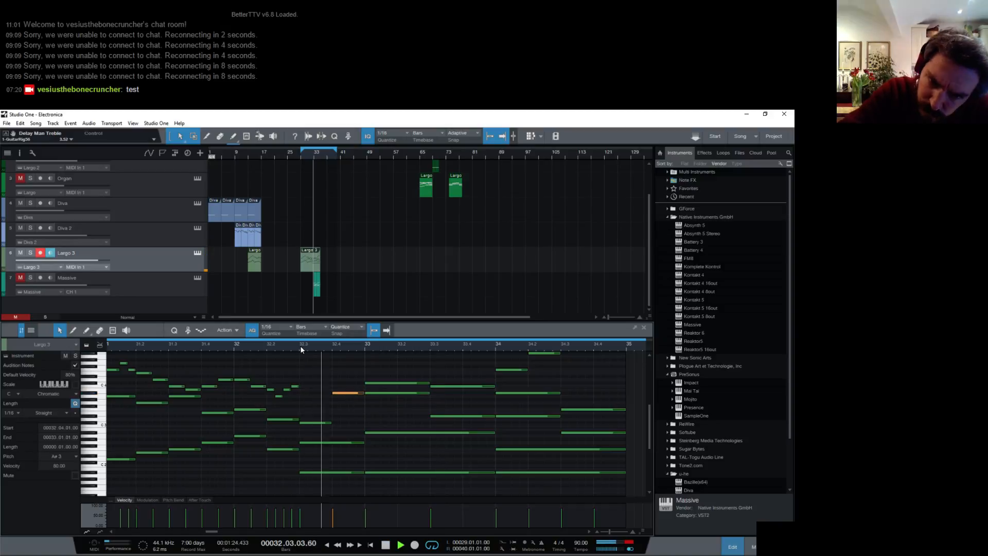
key(space)
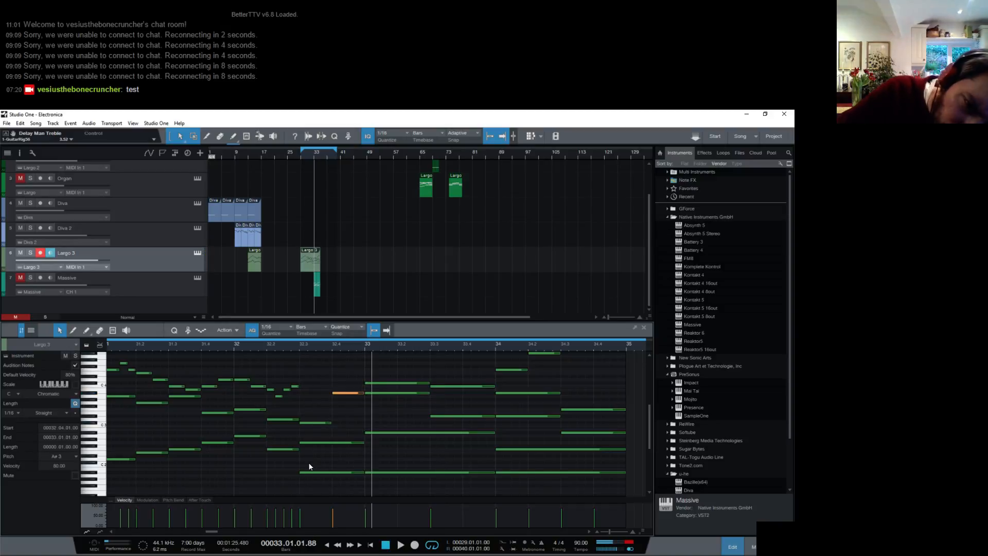
Add a one-beat G3 note on beat 3 of bar 32 and play from bar 32.
click(314, 423)
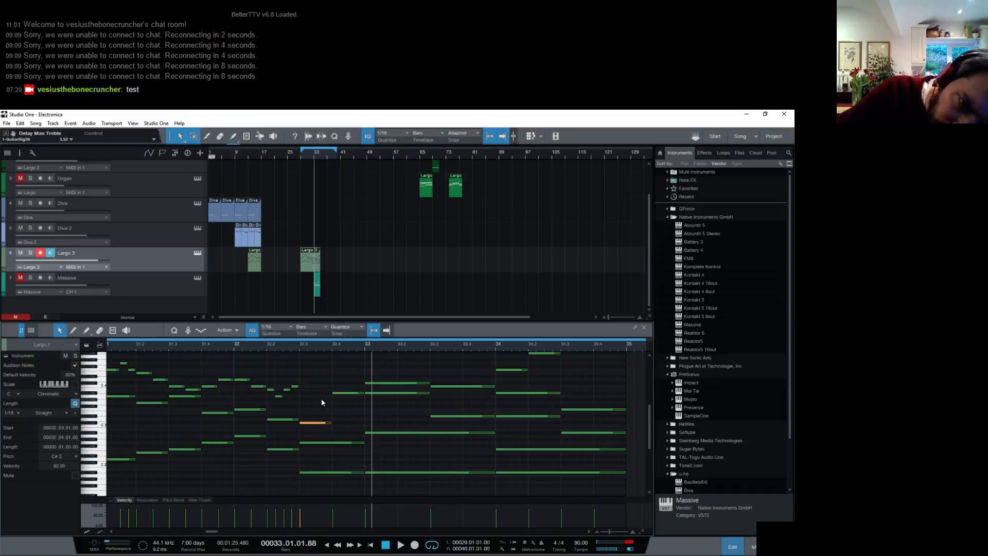
click(319, 443)
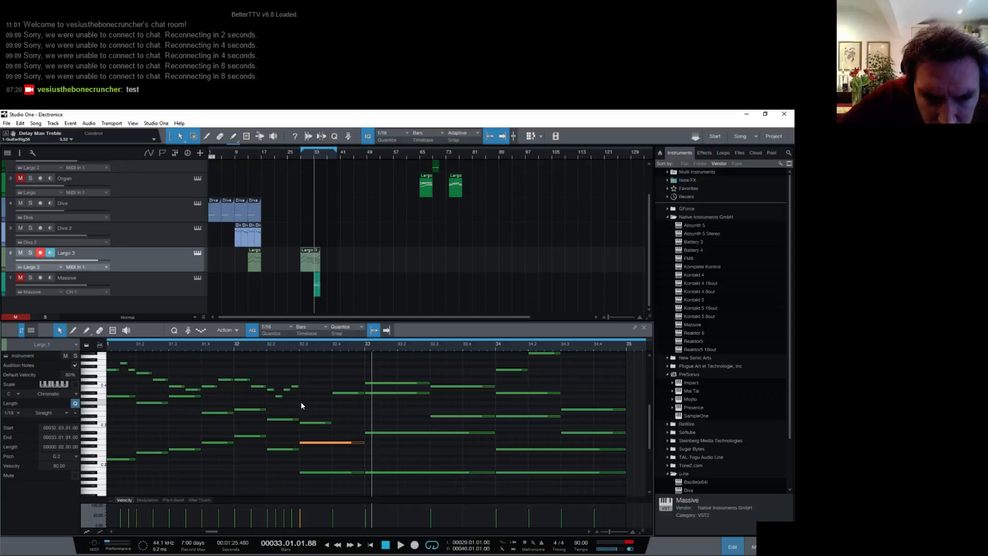
drag(301, 403, 330, 403)
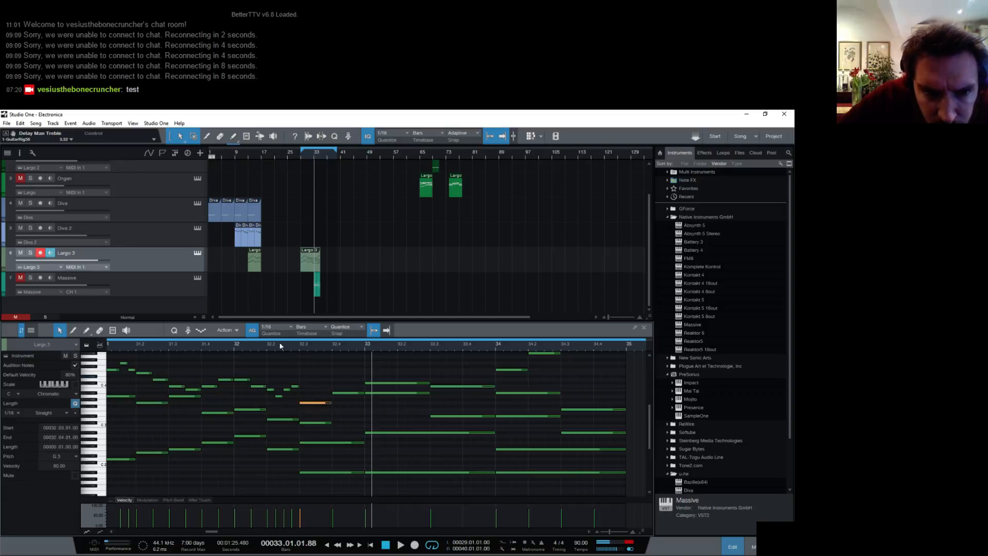
click(236, 347)
key(space)
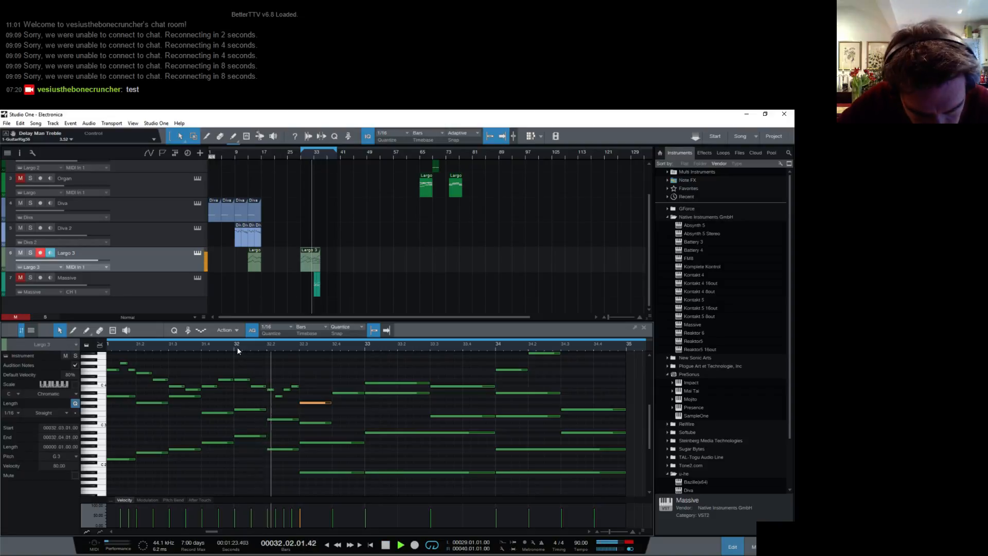
key(space)
Lower the G2 chord note on beat 3 of bar 32 to E2 and play from beat 3.
click(320, 423)
click(311, 443)
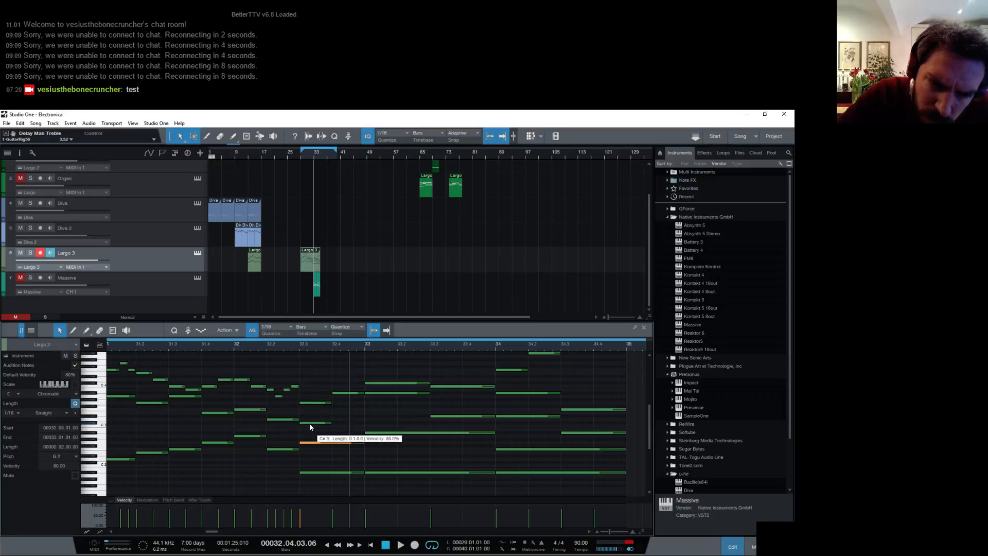
drag(310, 444, 310, 453)
click(299, 349)
key(space)
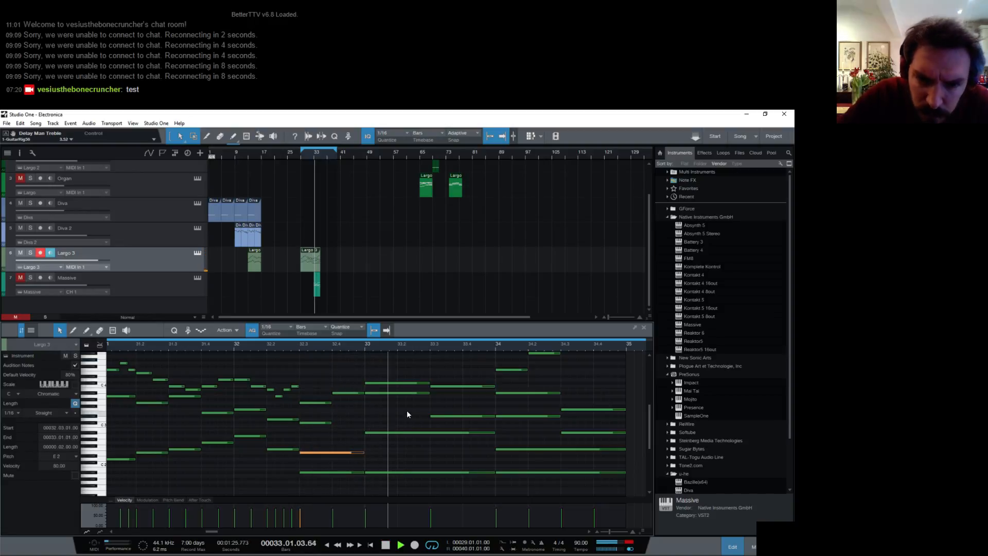
key(space)
Lengthen the C#3 note on beat 3 of bar 32 to two beats, ending at bar 33.
drag(331, 423, 364, 426)
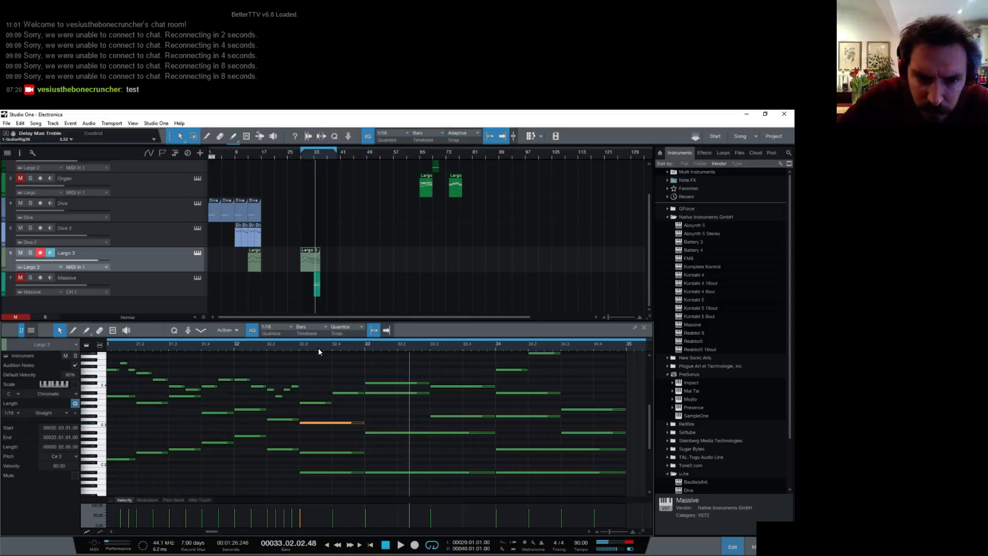
Play the part from beat 3 of bar 32 and from bar 31 to check the transition into bar 33.
click(301, 345)
key(space)
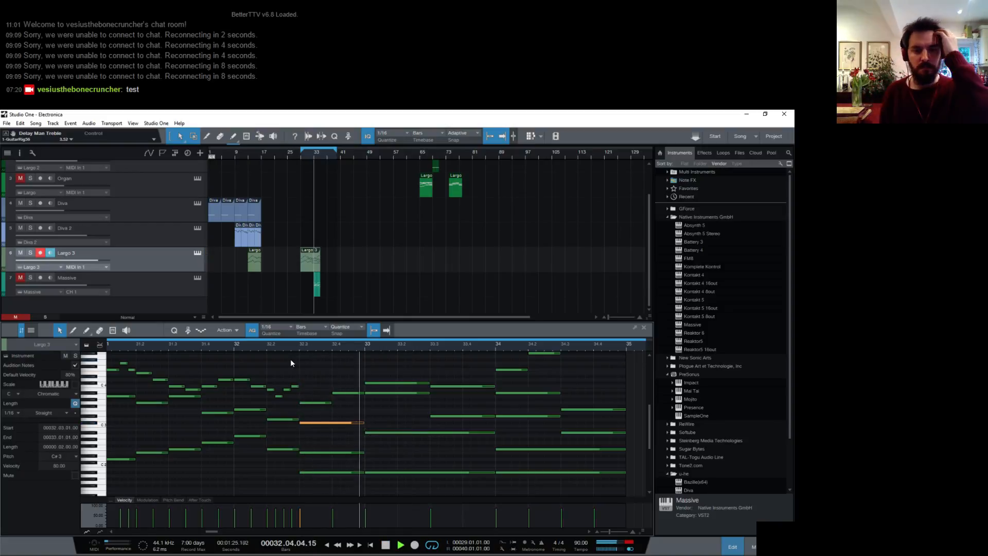
key(space)
scroll(245, 346, down, 3)
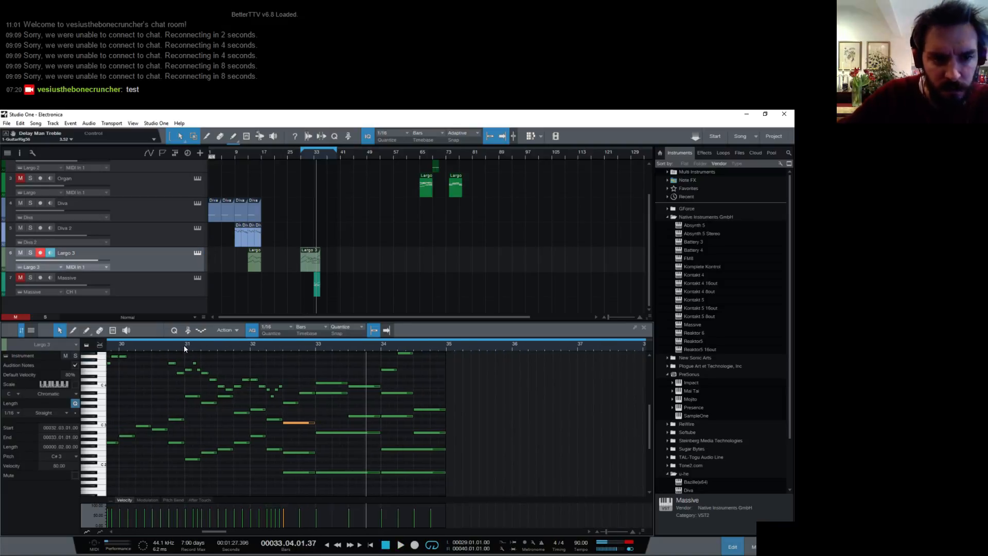
click(185, 346)
key(space)
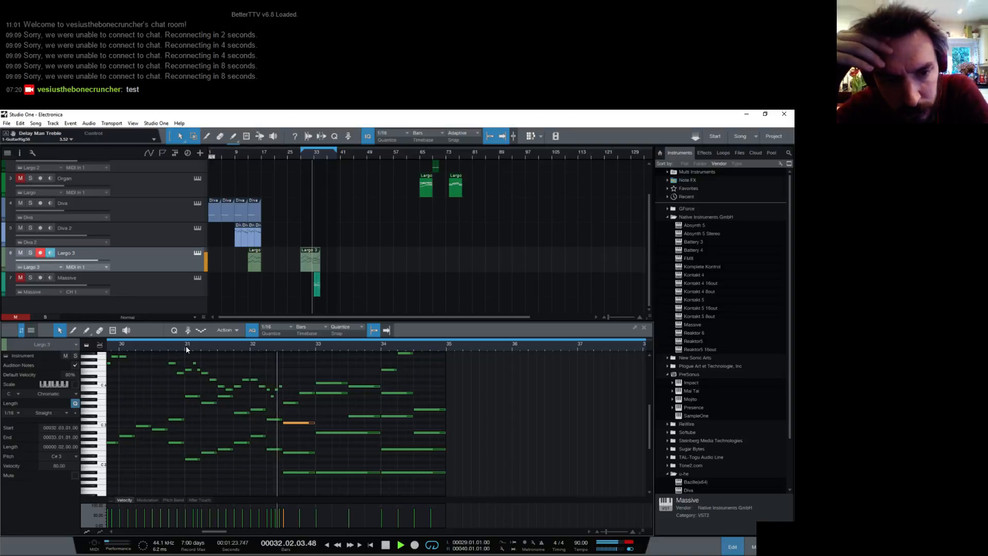
key(space)
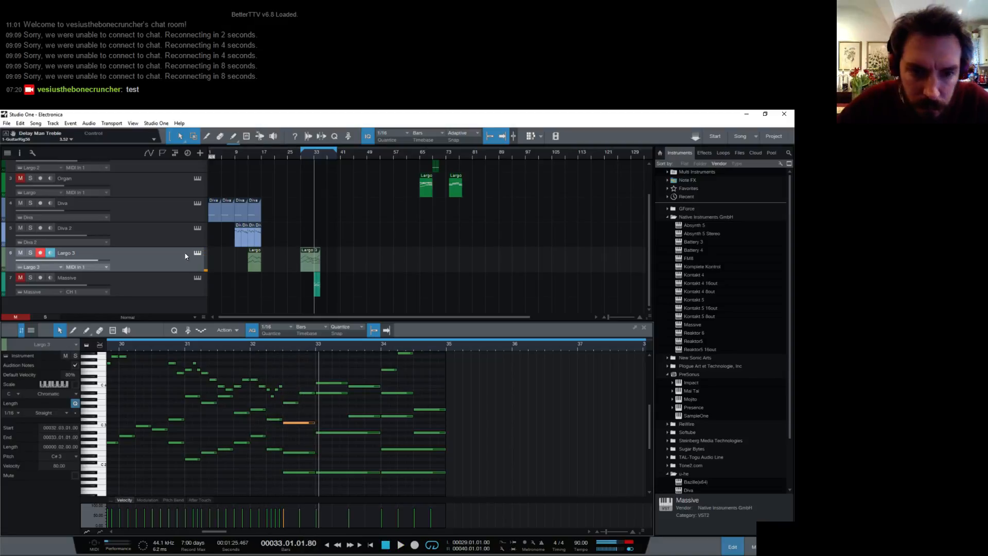
Raise the G3 note on beat 3 of bar 32 to C#4 and play from beat 3 and from bar 32.
drag(288, 350, 328, 356)
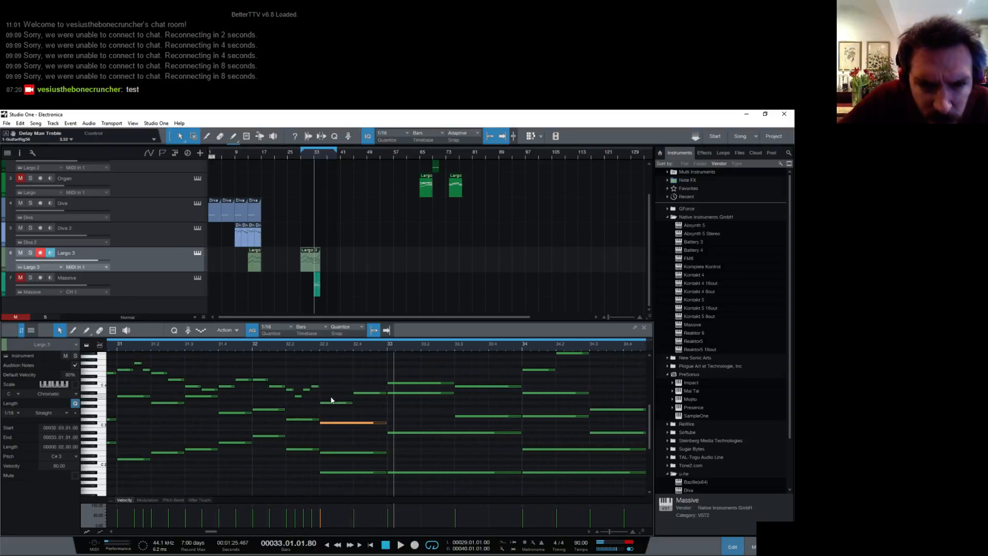
drag(333, 403, 326, 383)
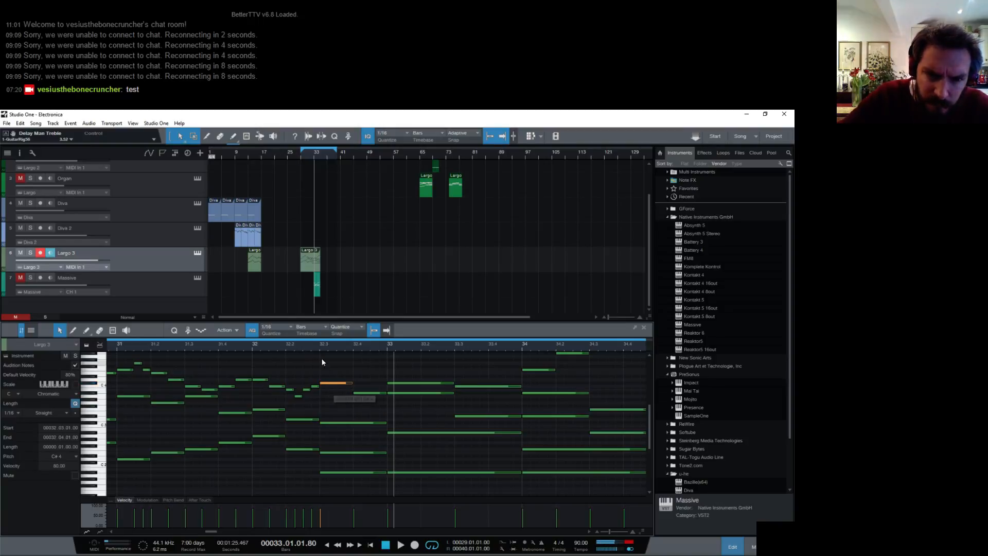
click(318, 348)
key(space)
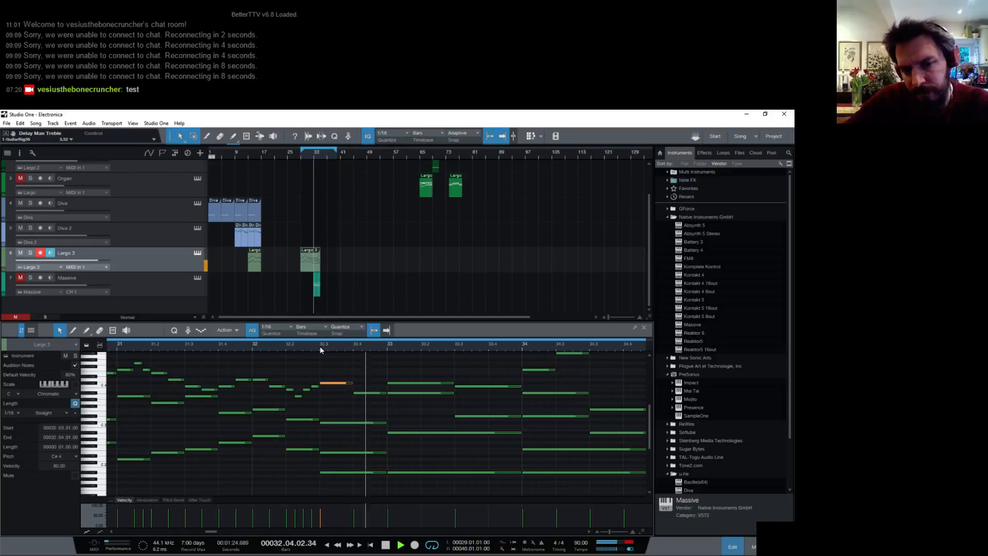
click(255, 348)
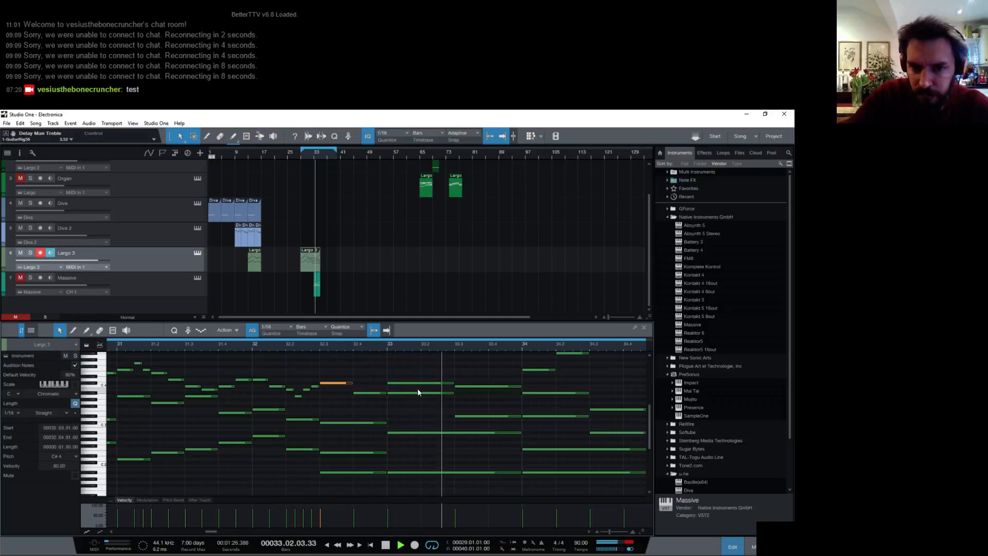
drag(369, 351, 381, 346)
drag(407, 342, 404, 346)
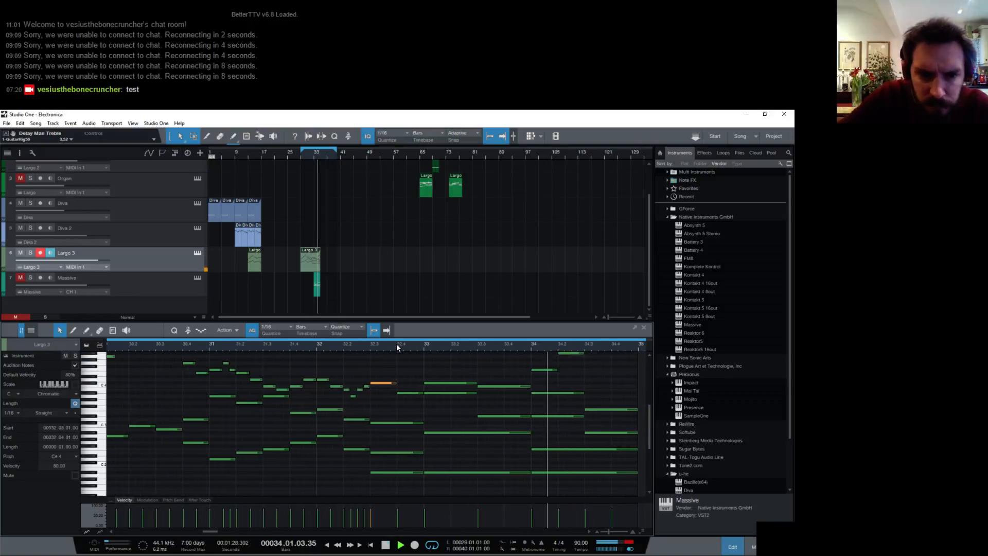
key(space)
Play the passage from bar 31 up to beat 4 of bar 32.
click(208, 347)
key(space)
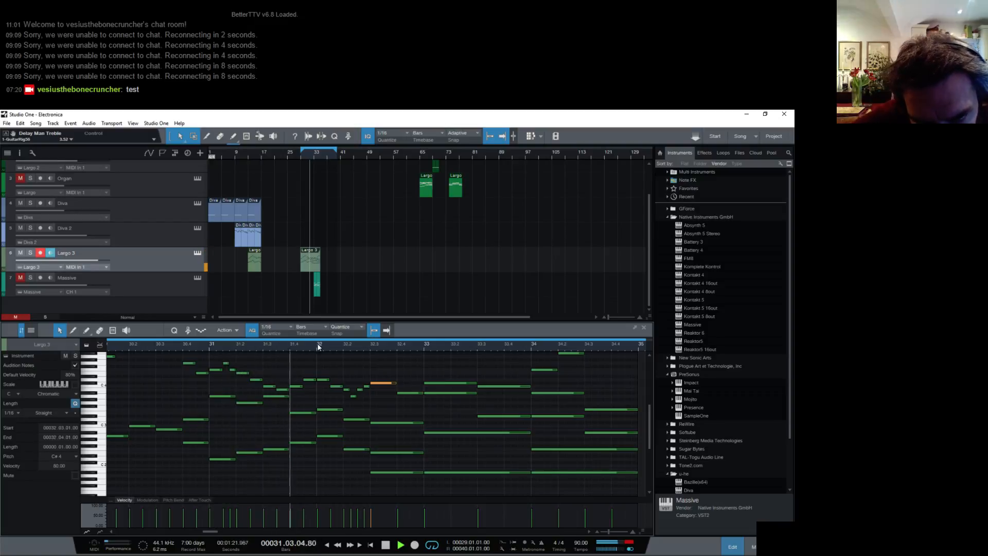
drag(370, 346, 348, 350)
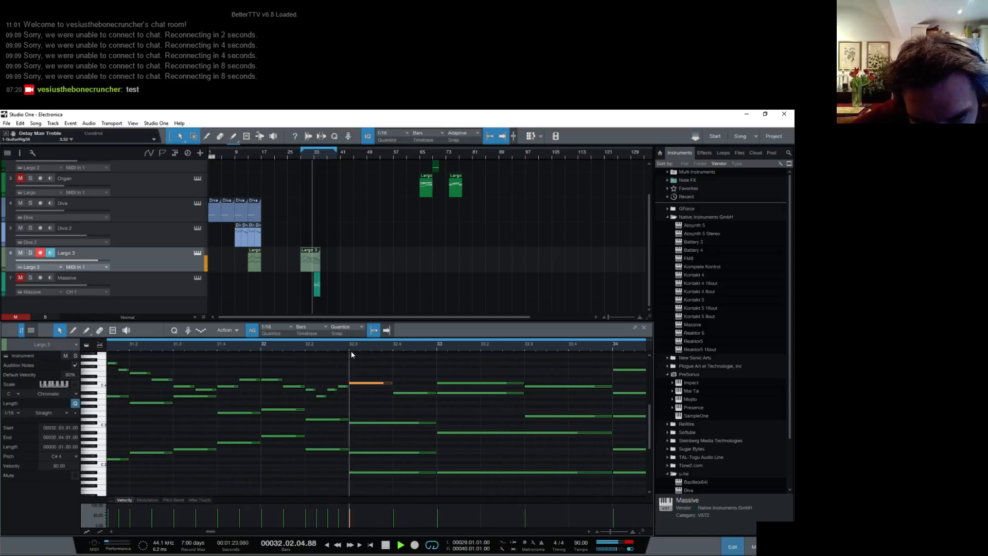
key(space)
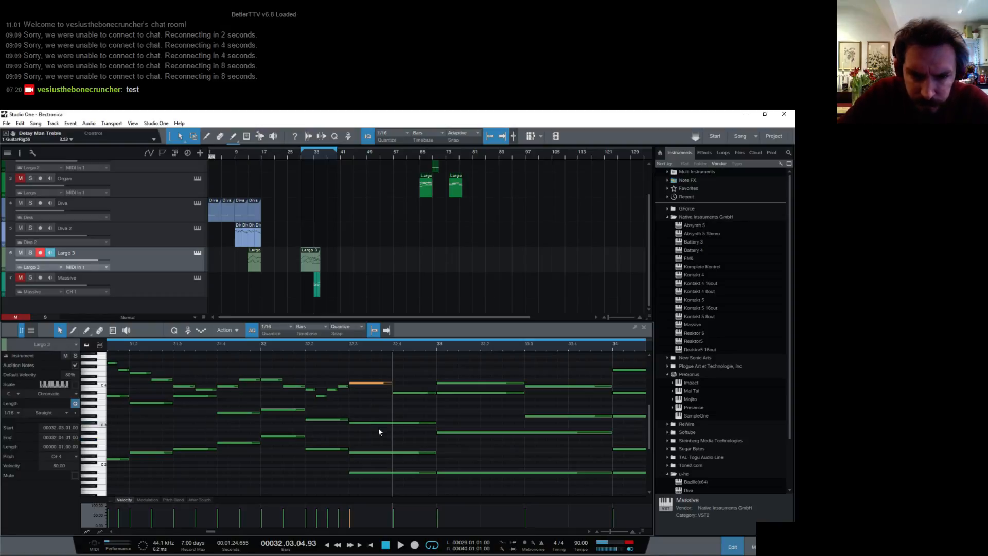
Change the beat 3 chord of bar 32 to A#2, E3 and G3 and play from beat 2 and from bar 32.
drag(374, 422, 374, 446)
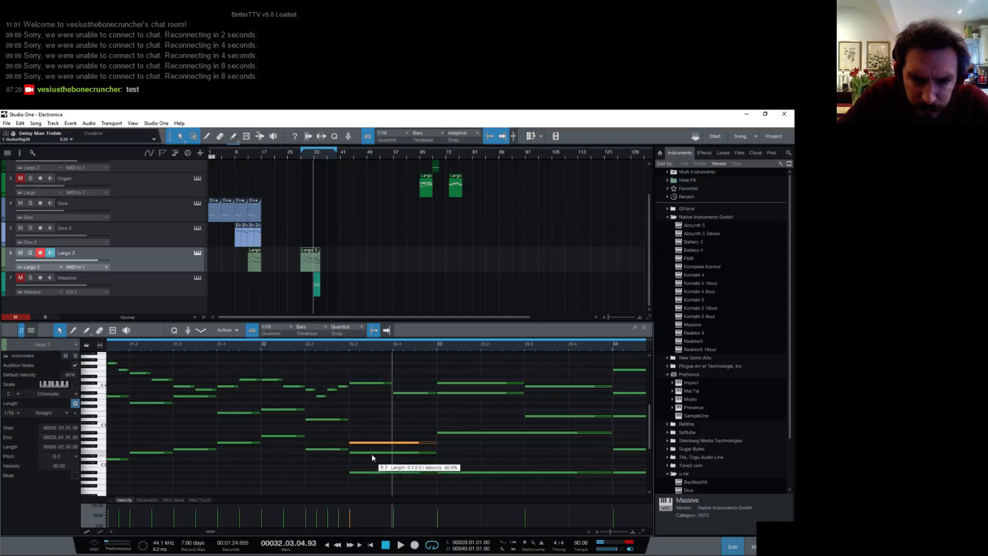
shift+click(369, 452)
shift+click(366, 472)
drag(366, 473, 370, 435)
click(304, 349)
key(space)
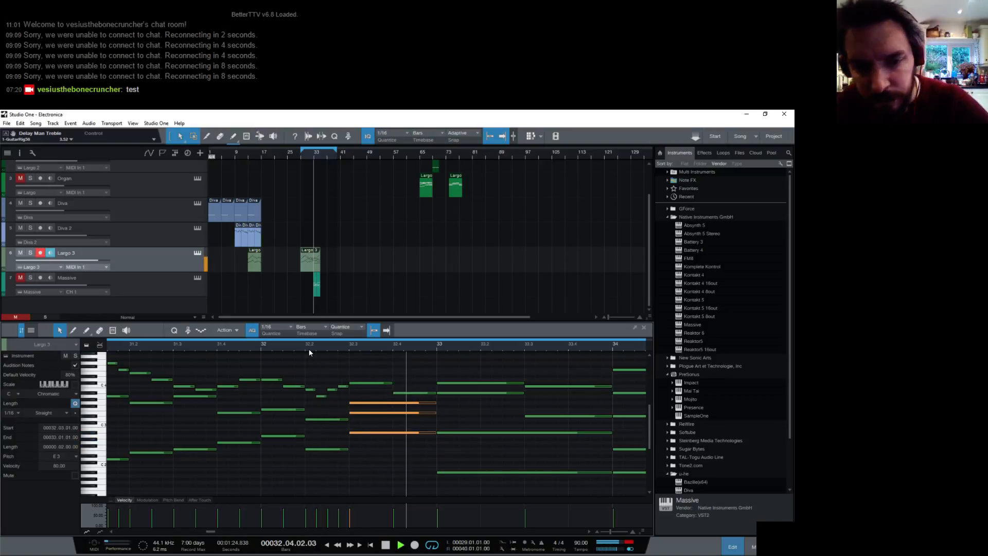
key(space)
click(418, 460)
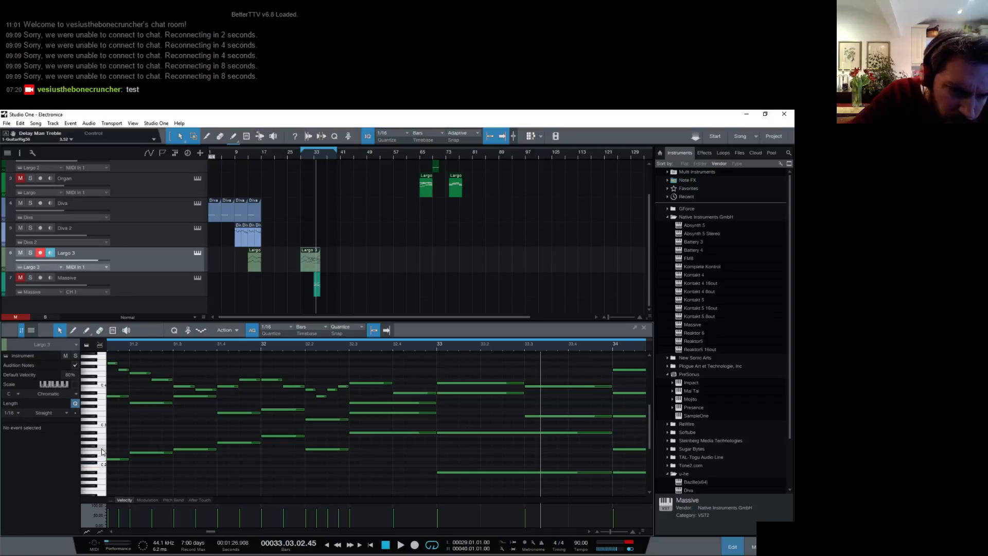
click(257, 344)
key(space)
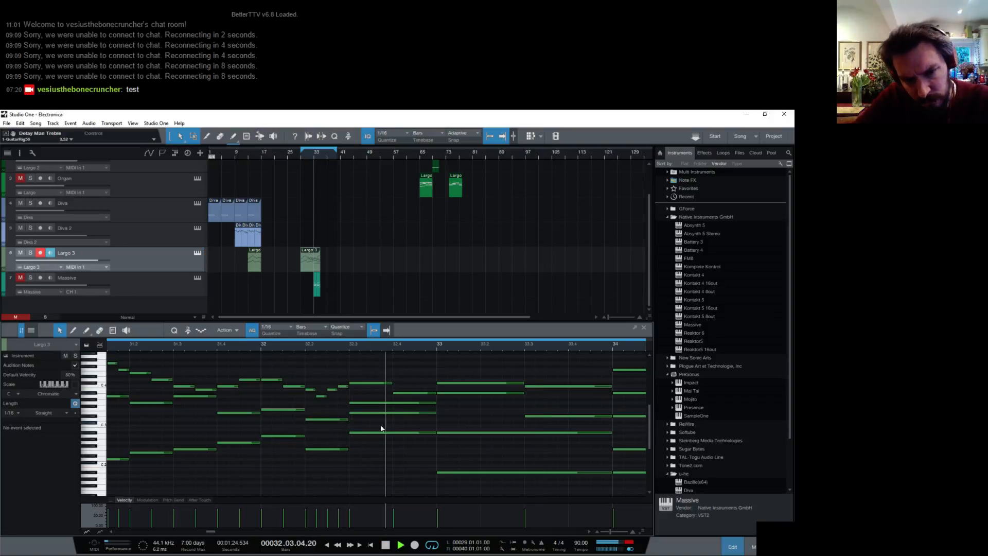
key(space)
Lower the A#2 chord note on beat 3 of bar 32 to G2 and the G3 note to A#2, and play from beat 2.
click(360, 433)
click(360, 433)
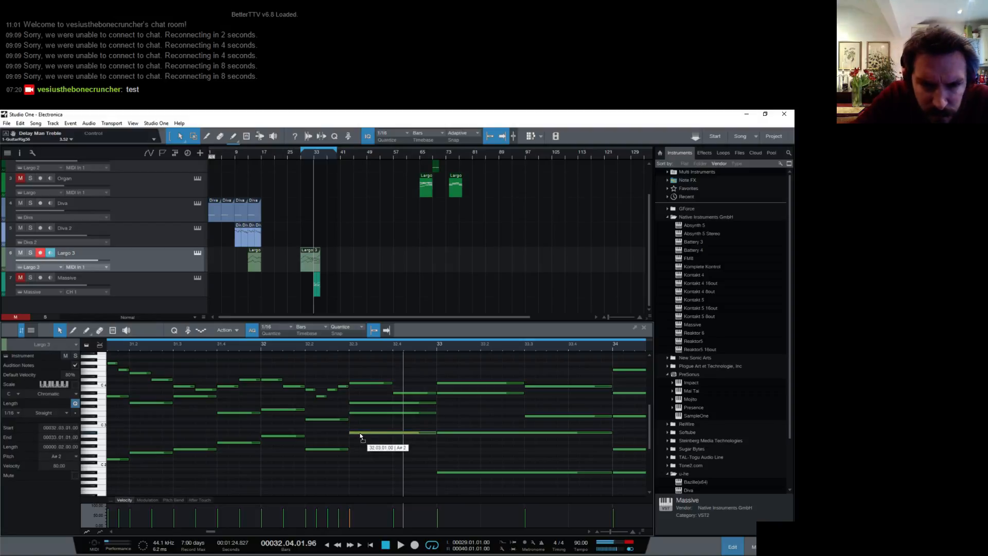
drag(361, 435, 359, 442)
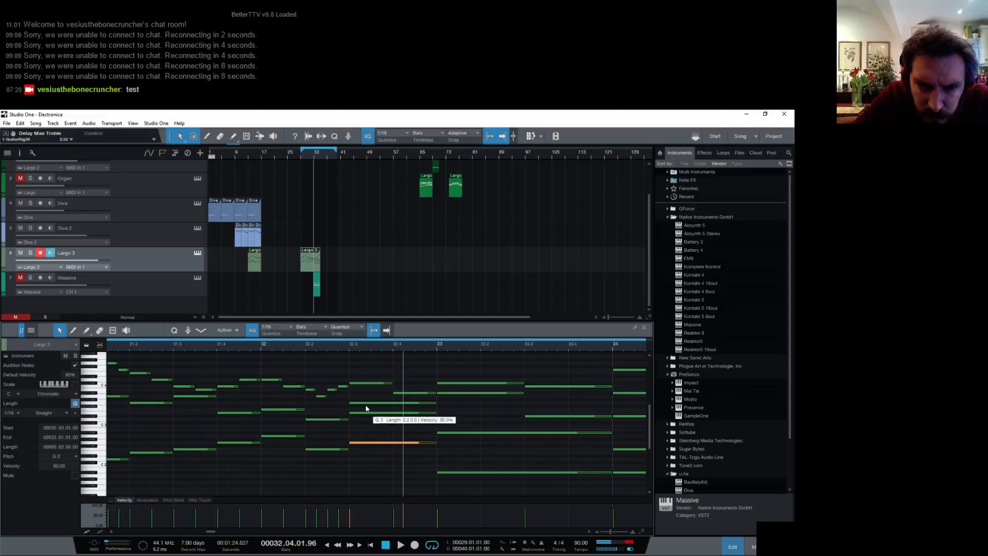
drag(365, 404, 368, 435)
click(305, 346)
key(space)
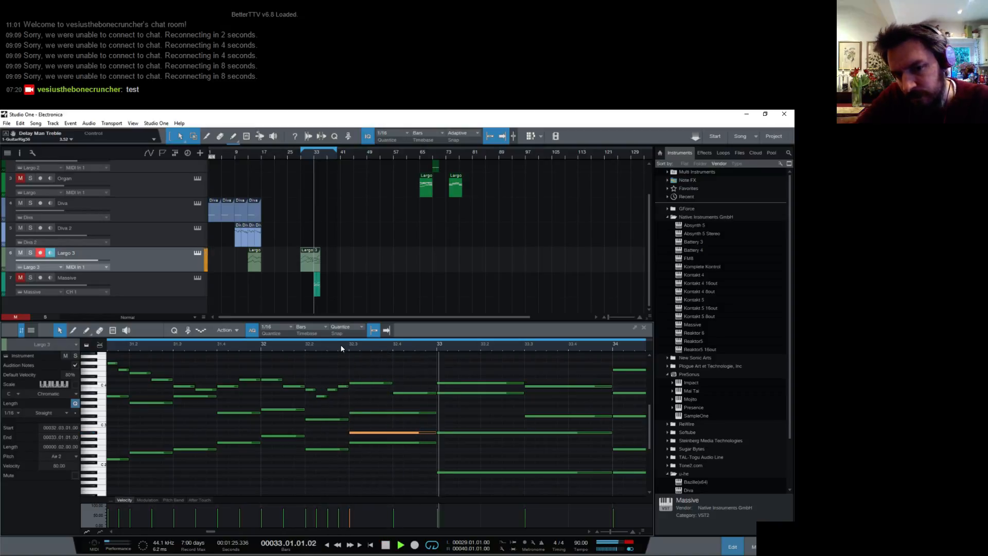
key(space)
Shorten the G2 note on beat 3 of bar 32 to one beat, add a one-beat E2 on beat 4 and play from beat 3.
click(427, 443)
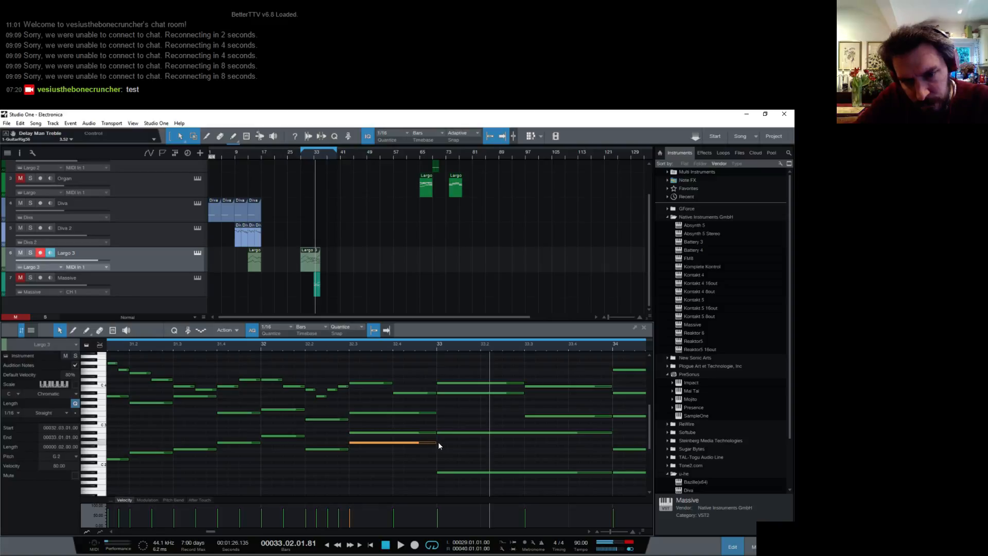
drag(436, 443, 393, 444)
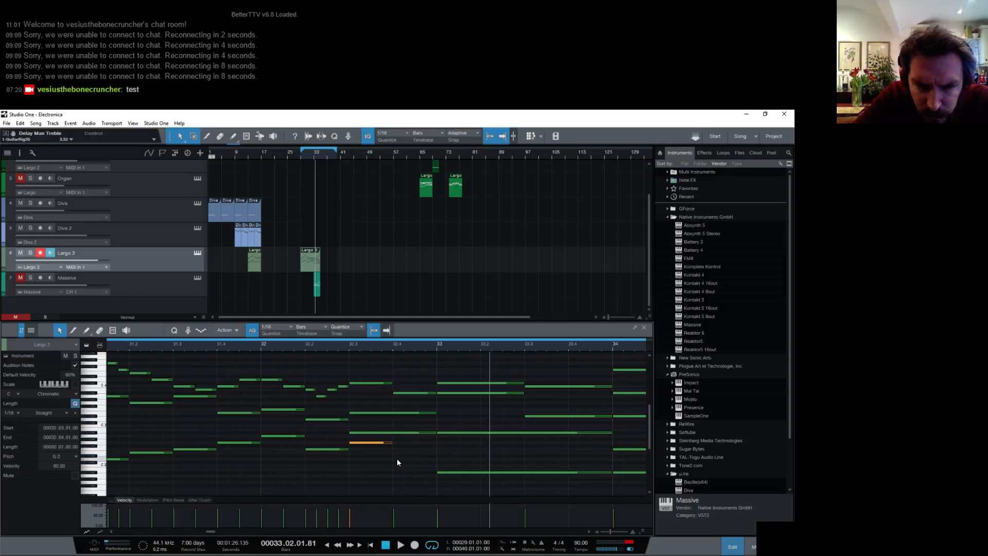
drag(396, 455, 421, 452)
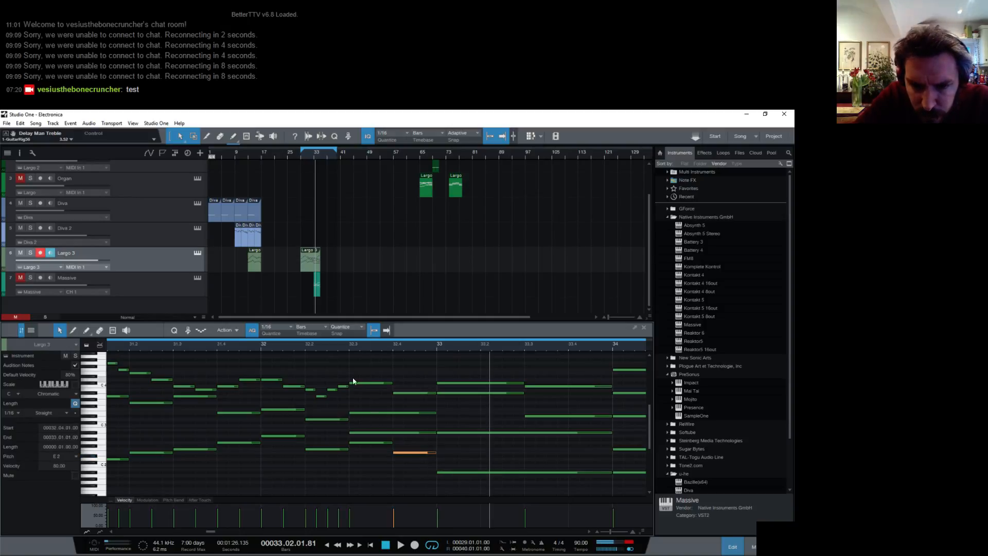
click(350, 350)
key(space)
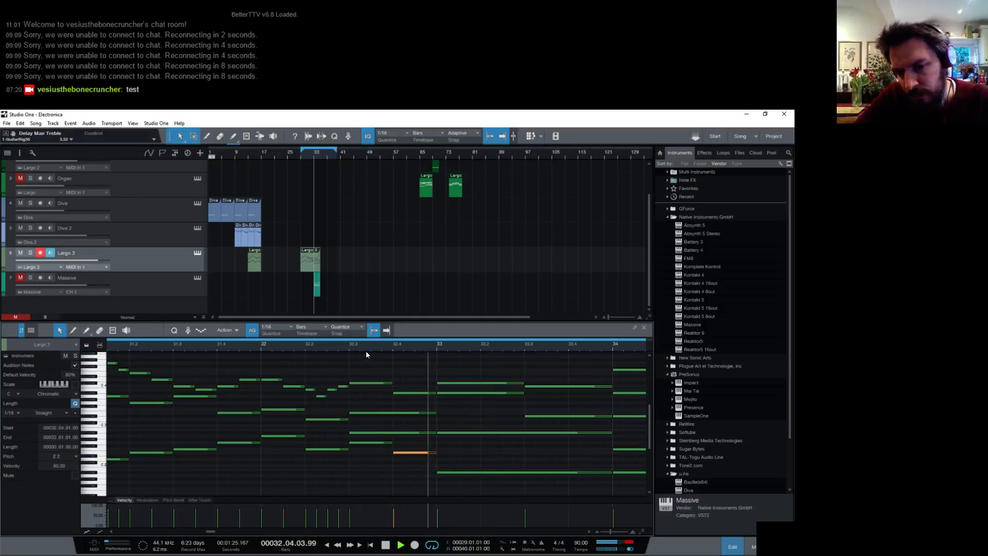
key(space)
Shorten the E3 note on beat 3 of bar 32 to one beat, add a one-beat C#3 on beat 4 and play from beat 3.
drag(433, 413, 397, 414)
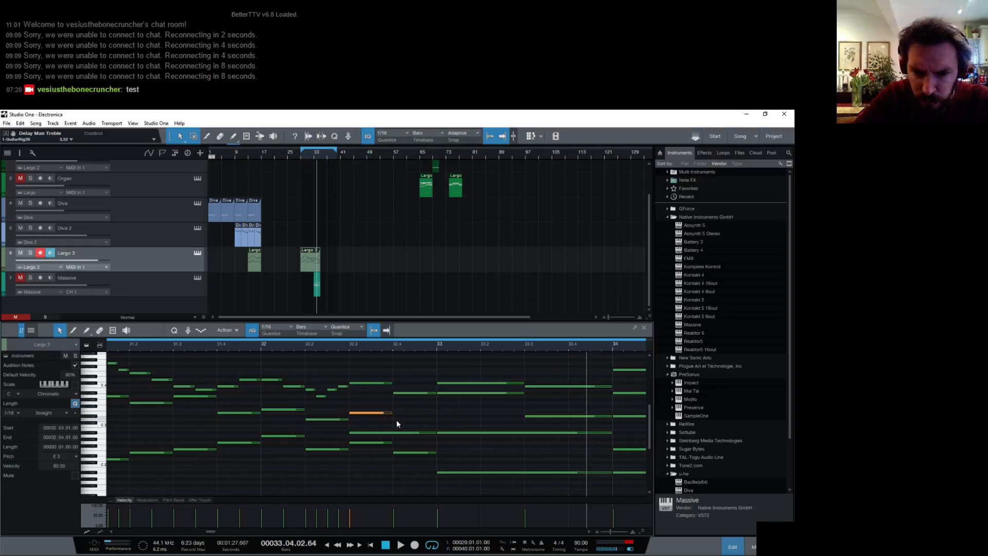
drag(392, 412, 439, 420)
click(350, 350)
key(space)
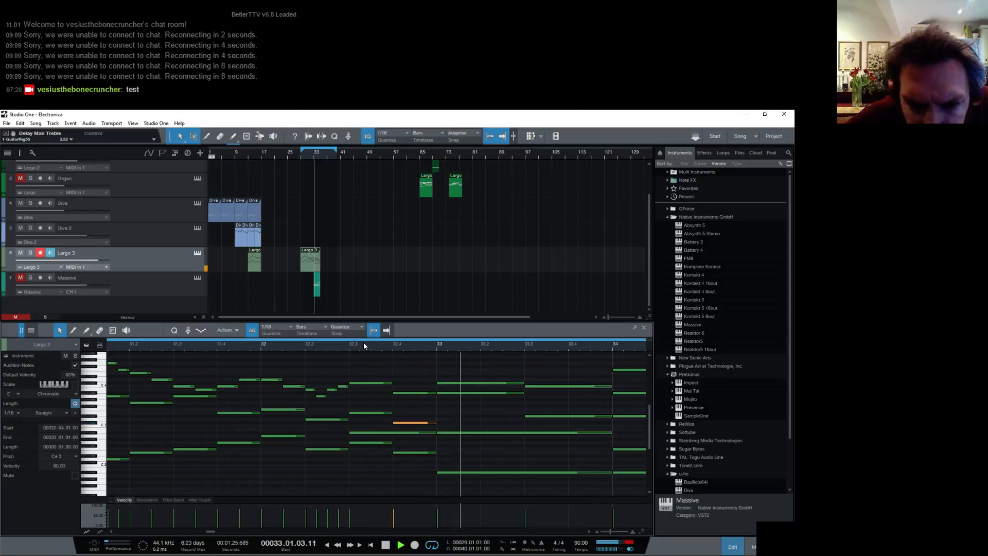
key(space)
Halve the C#4 note on beat 3 of bar 32 and follow it with half-beat D#4 and F4 notes, the F4 starting on beat 4.
click(419, 433)
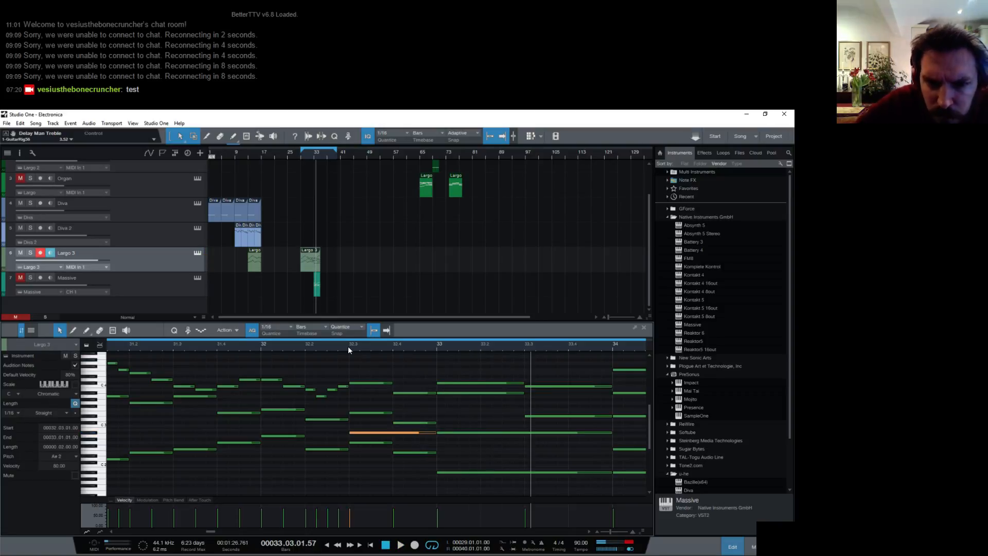
mouse_move(363, 384)
mouse_down()
mouse_move(395, 384)
mouse_move(362, 387)
mouse_up()
click(373, 378)
drag(380, 377, 415, 370)
ctrl+click(398, 370)
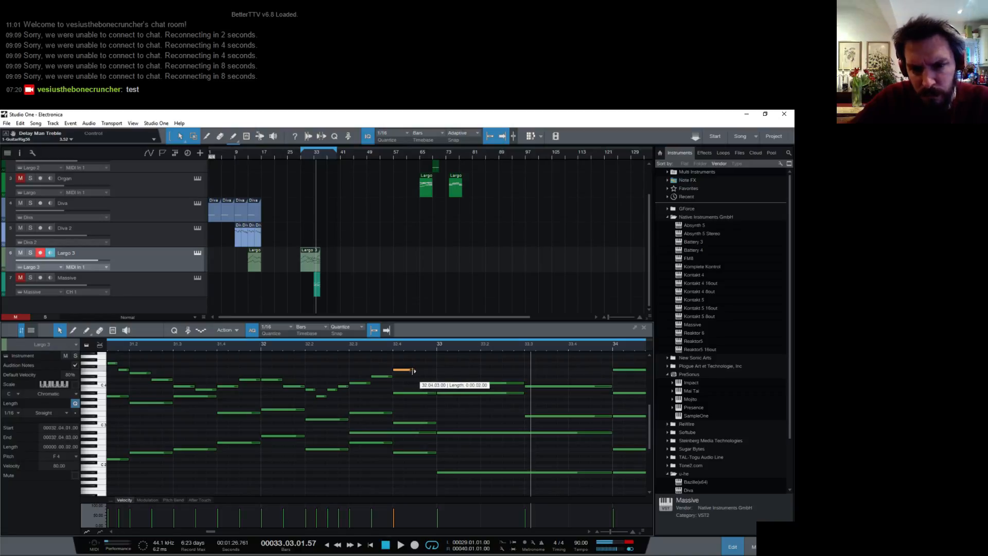
scroll(428, 364, up, 2)
click(420, 369)
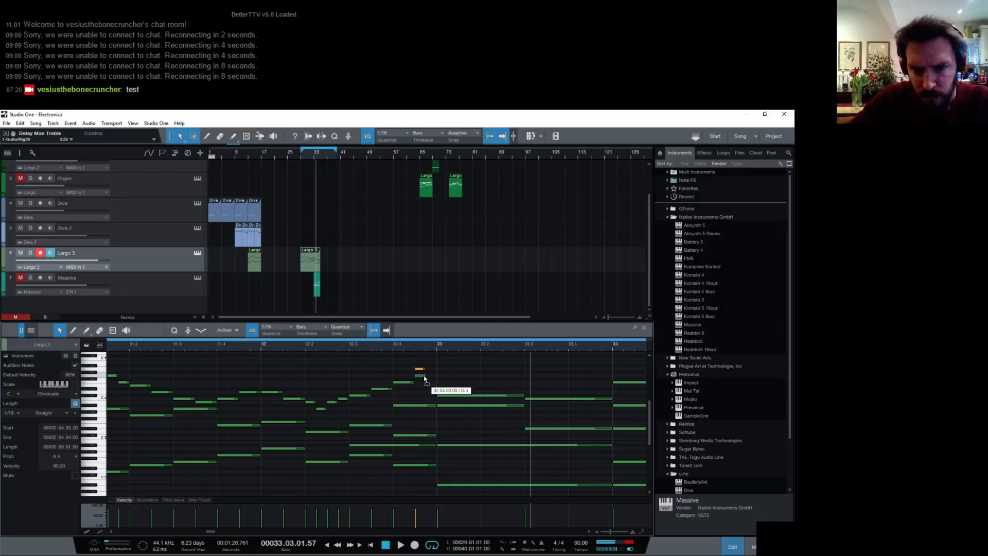
drag(424, 370, 422, 369)
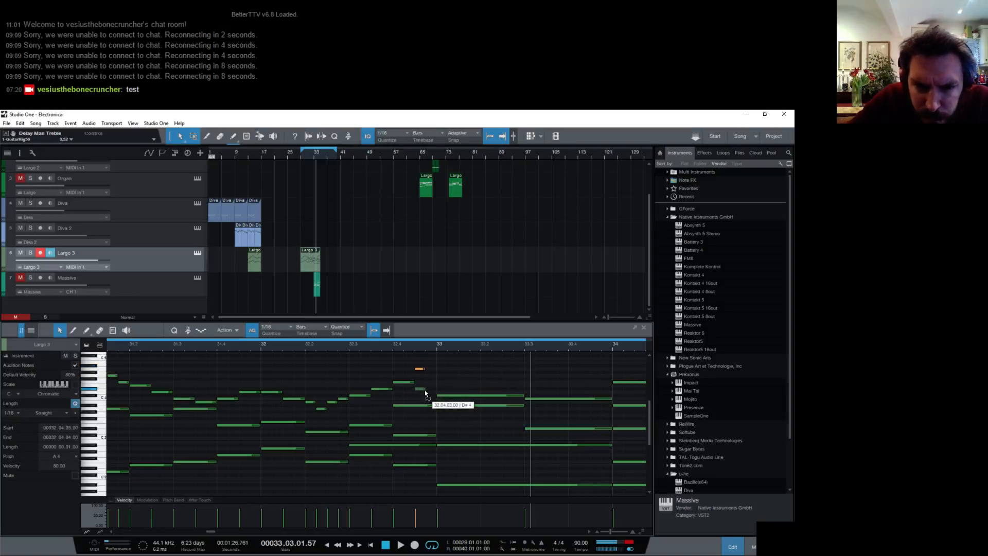
key(Delete)
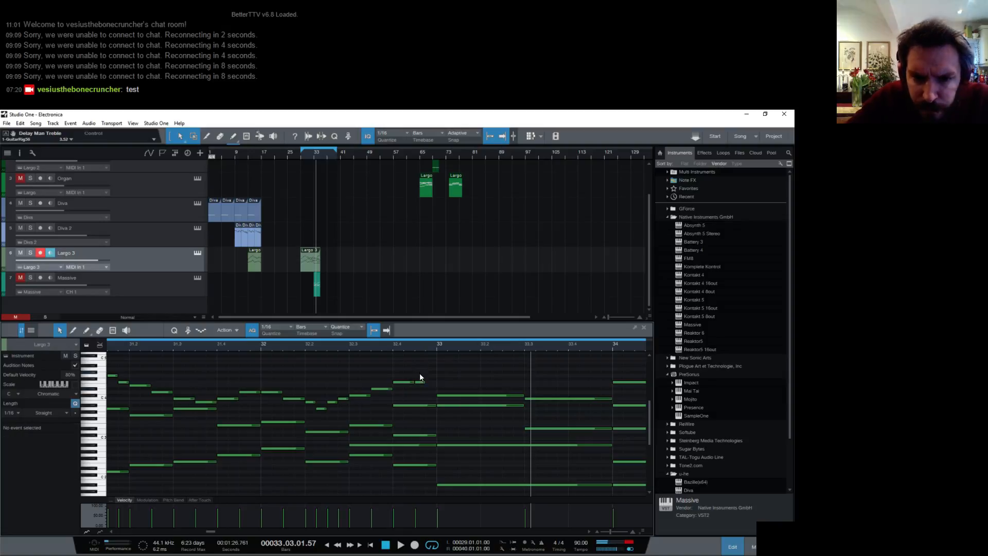
click(420, 382)
key(Delete)
Lengthen the F4 note on beat 4 of bar 32 to one beat, ending at bar 33, and play from bar 32.
drag(416, 381, 436, 381)
click(262, 346)
key(space)
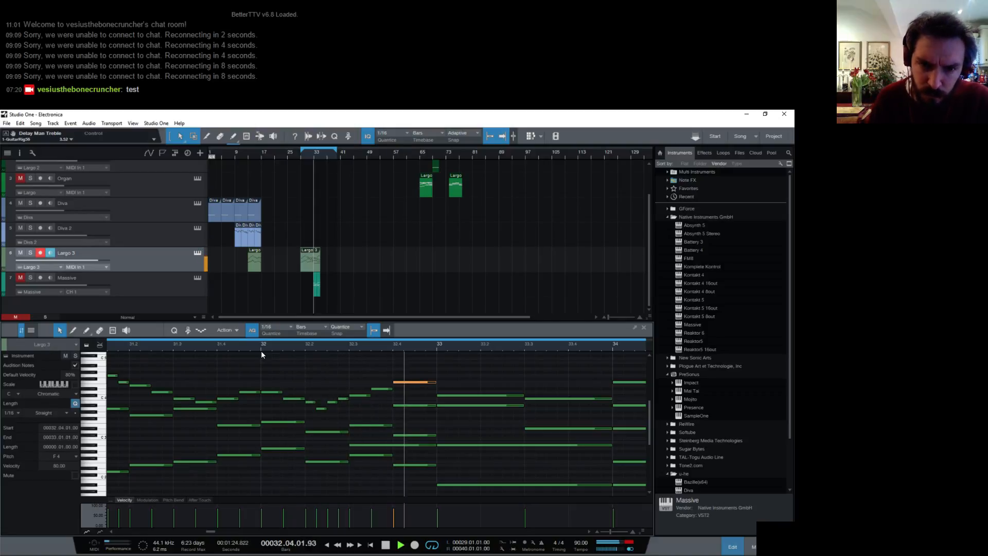
Lower the half-beat D#4 note before beat 4 of bar 32 to C#4 and play from bar 32.
mouse_move(381, 389)
mouse_down()
mouse_move(384, 408)
mouse_move(384, 397)
mouse_up()
click(399, 382)
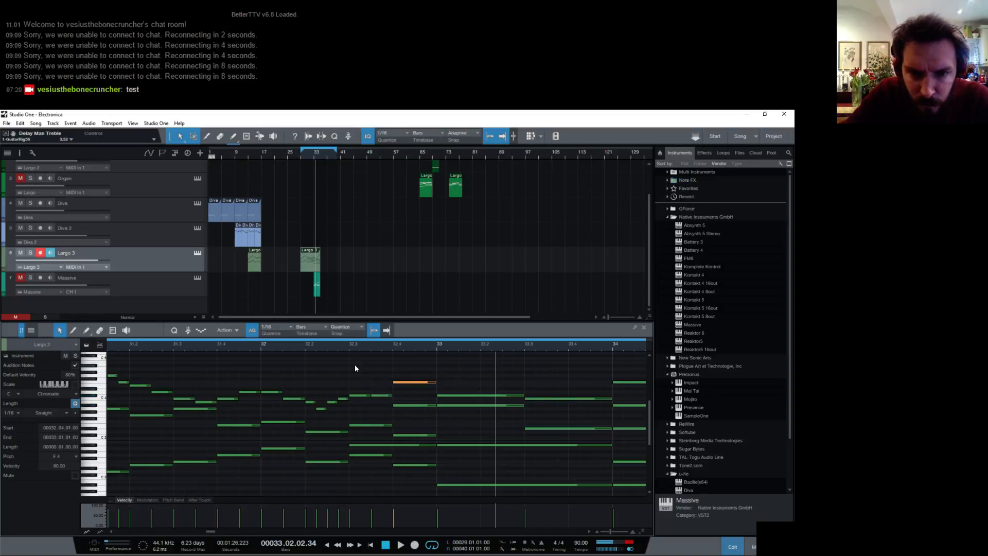
click(261, 344)
key(space)
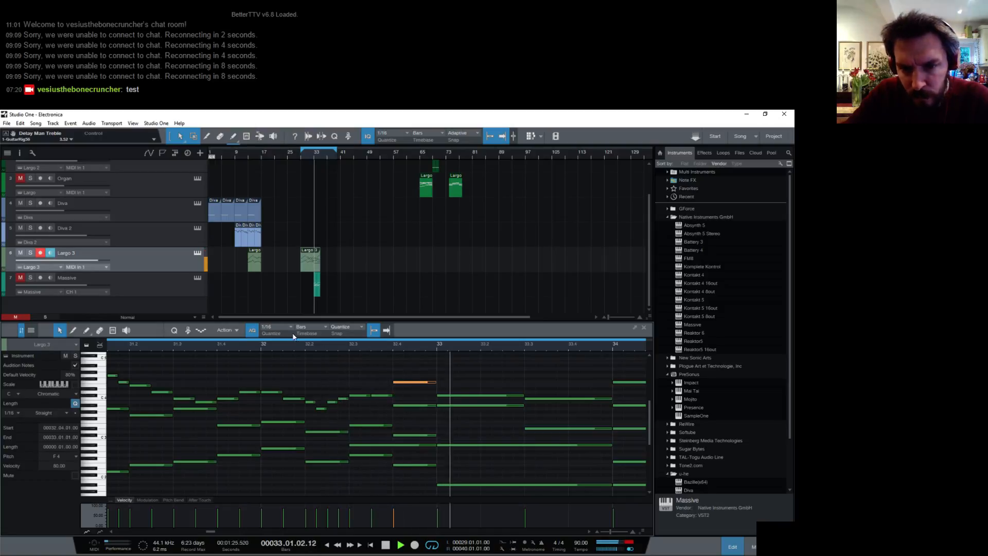
key(space)
Delete the F4 note on beat 4 of bar 32 and the half-beat C#4 before it, and play from bar 32.
click(414, 406)
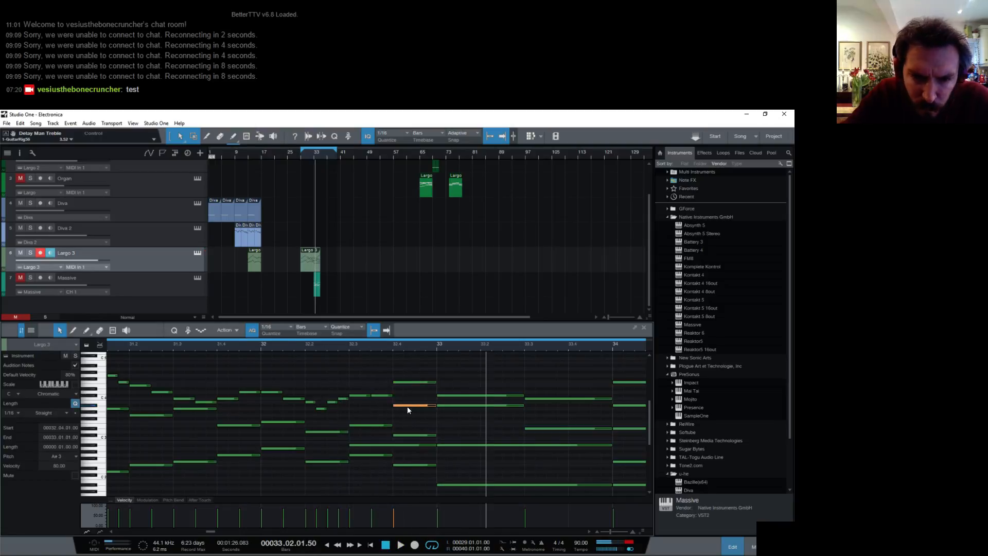
click(412, 436)
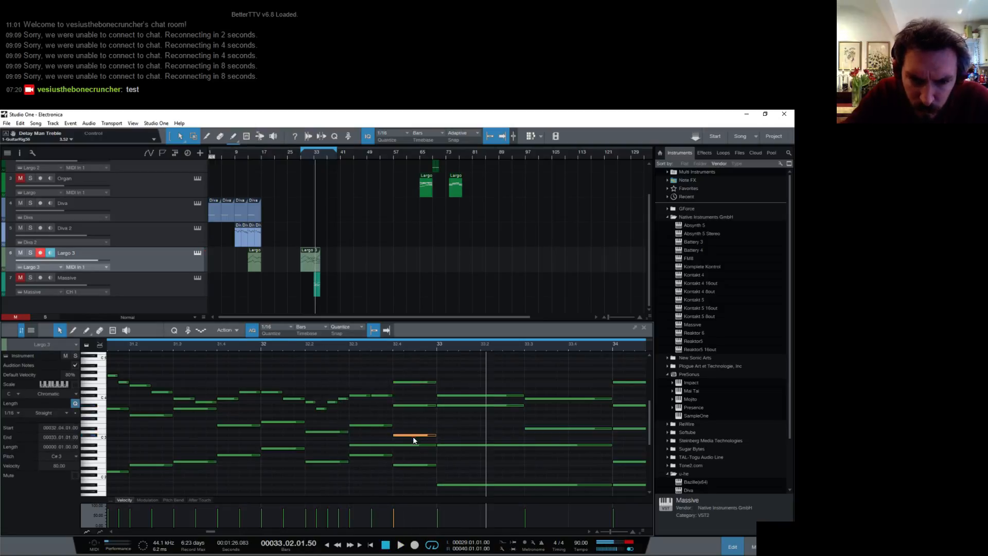
click(408, 383)
key(Delete)
click(381, 396)
key(Delete)
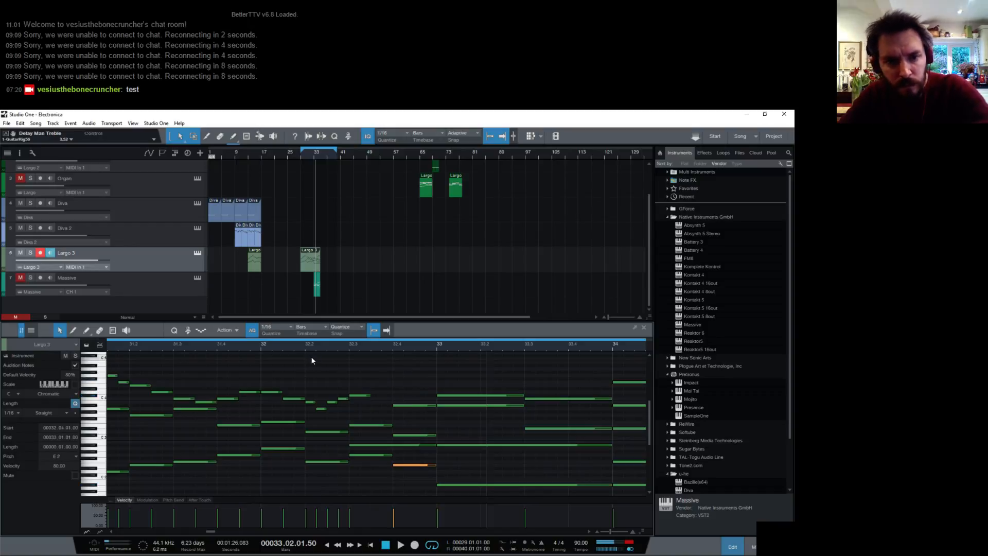
click(257, 347)
key(space)
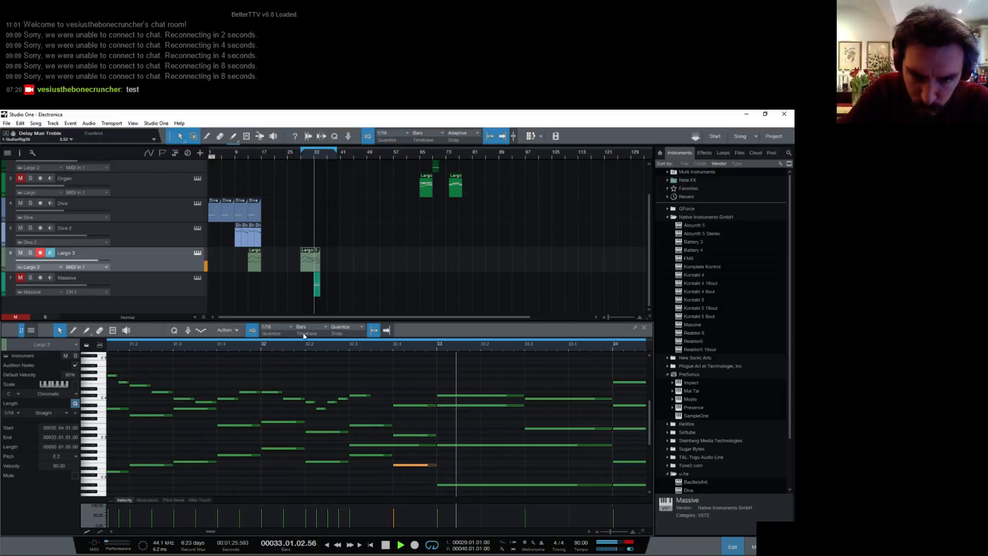
Save the song and replay the Largo 3 part from bar 32.
key(ctrl+s)
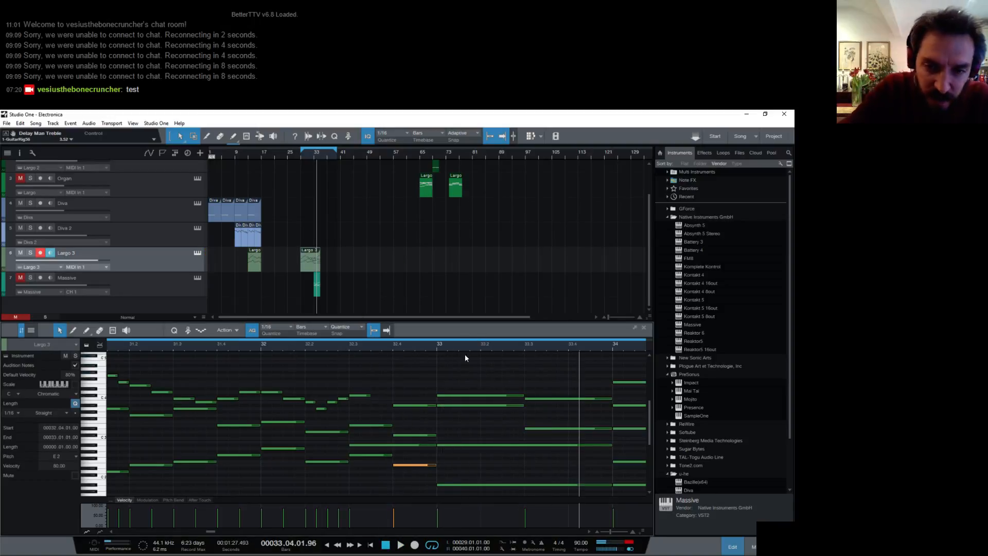
drag(542, 348, 454, 341)
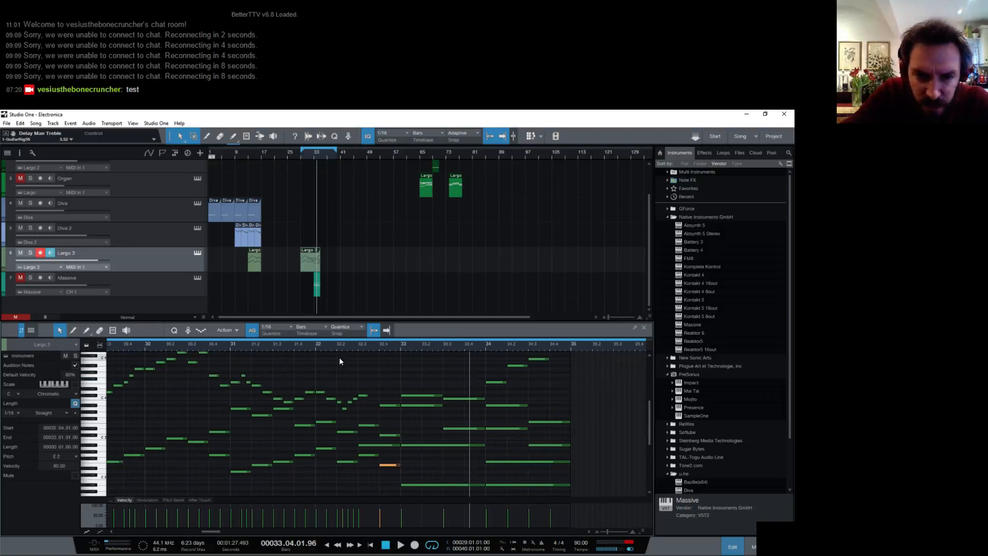
click(313, 347)
key(space)
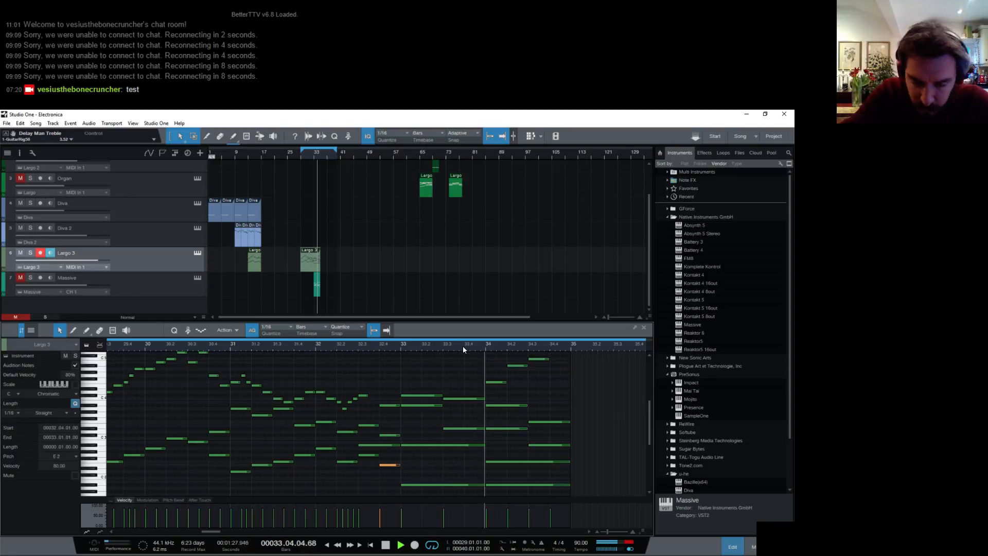
scroll(578, 388, up, 3)
scroll(581, 389, down, 1)
key(space)
Listen to the Largo 3 passage from bar 31 into bar 33, and again from bar 32.
drag(348, 348, 310, 355)
click(144, 347)
key(space)
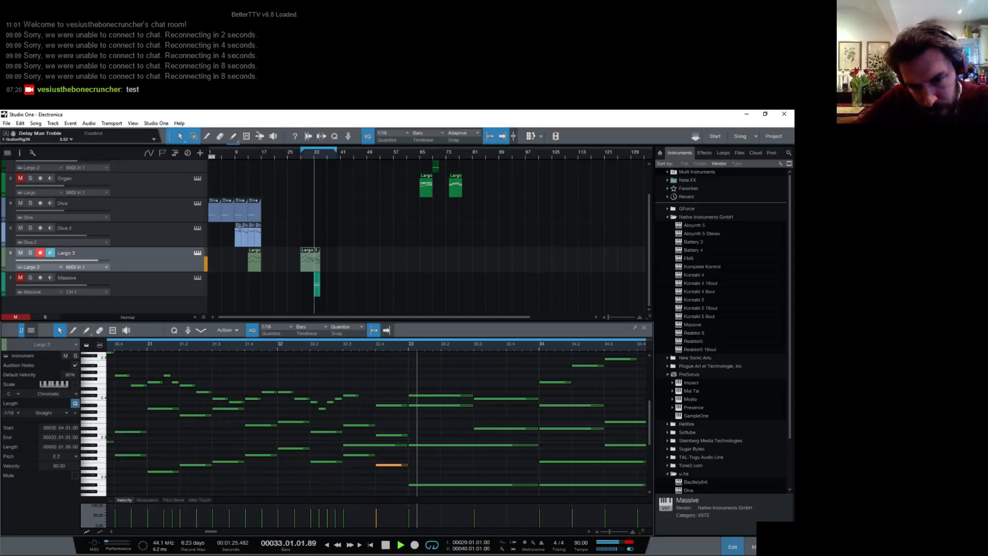
key(space)
drag(405, 347, 426, 350)
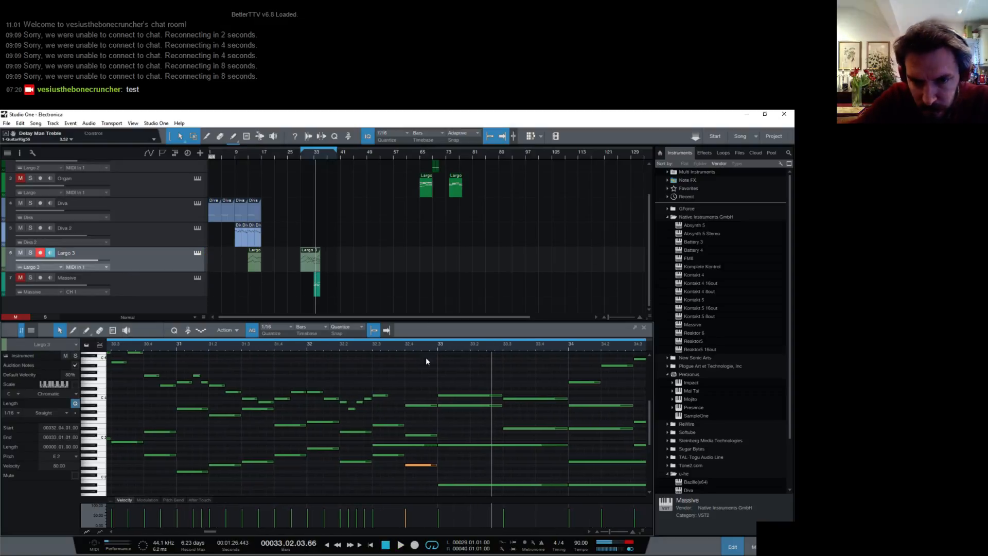
click(309, 345)
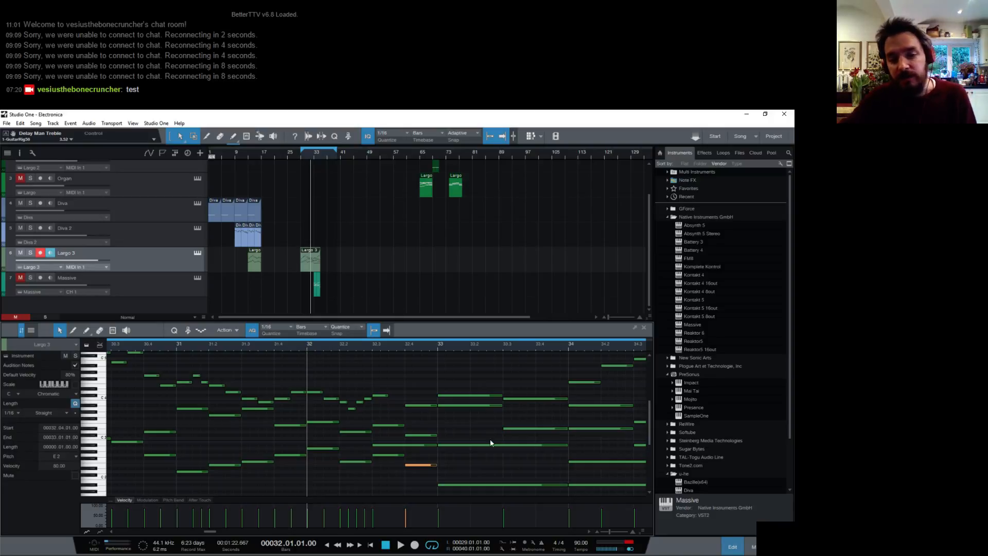
key(space)
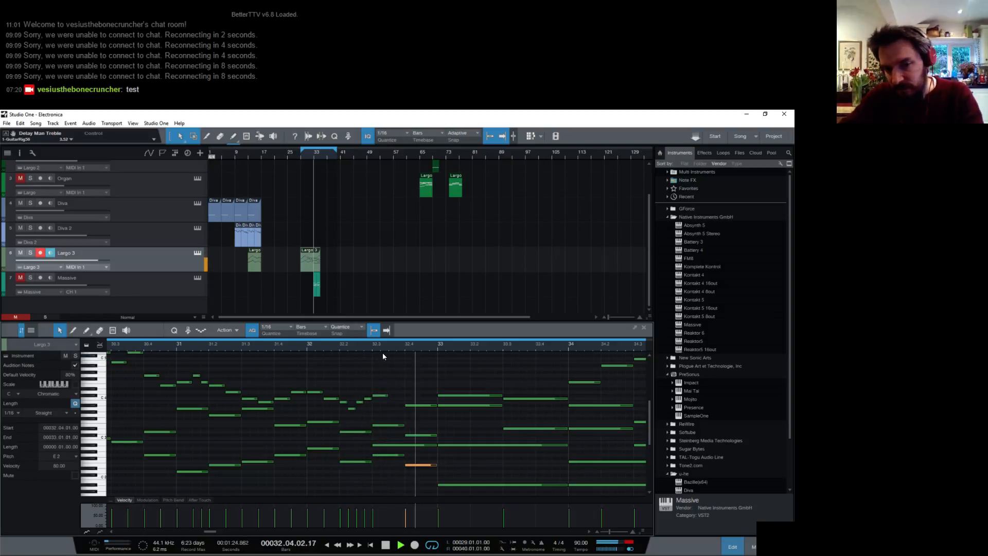
key(space)
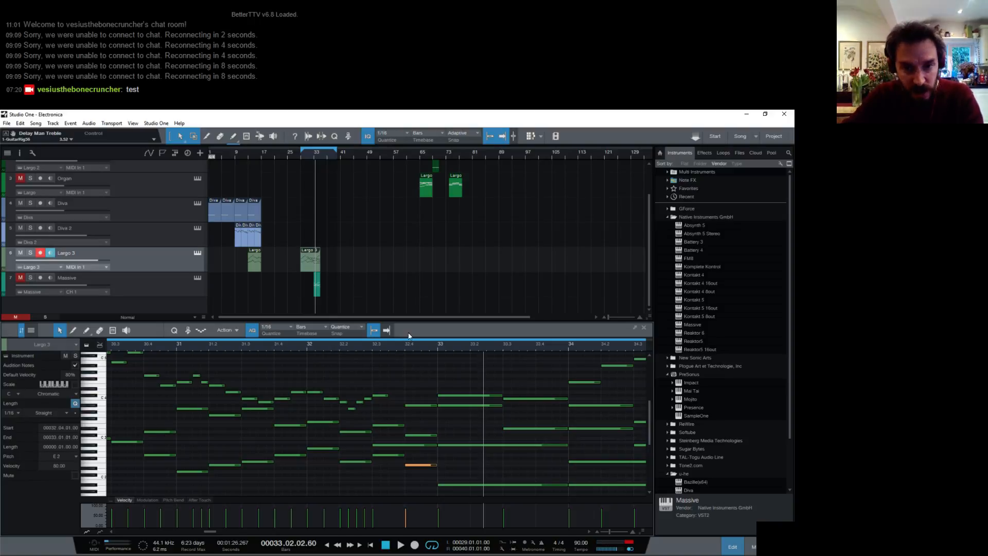
drag(400, 343, 405, 333)
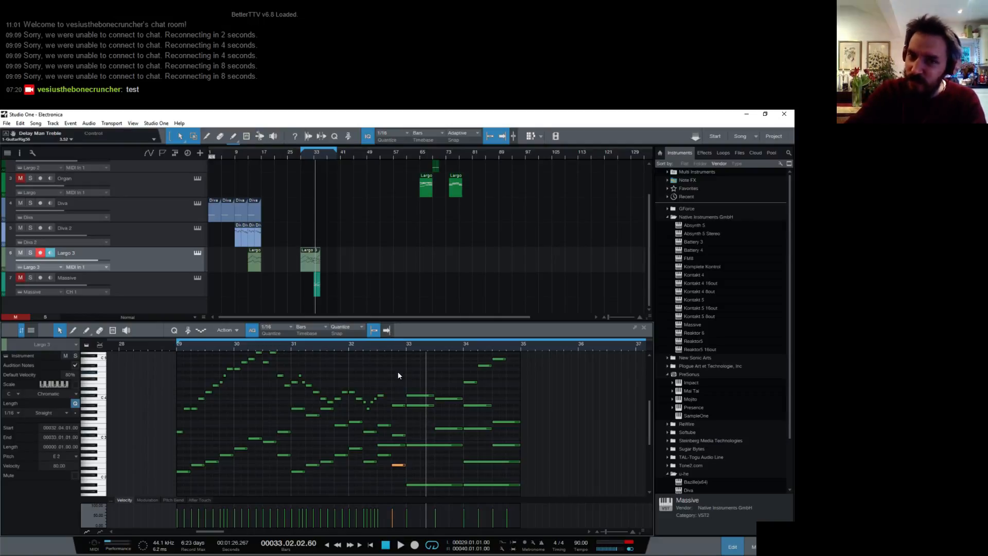
click(307, 345)
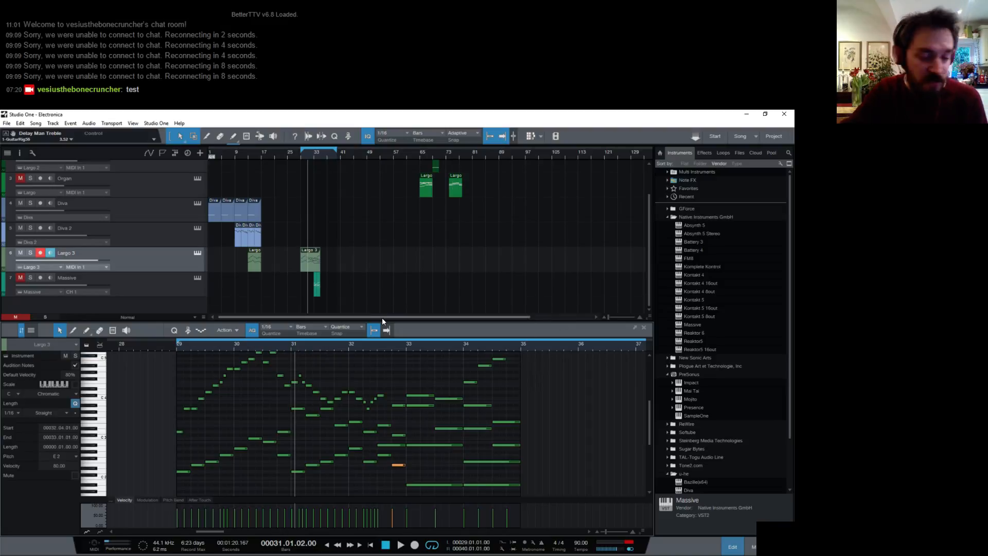
Delete the Largo 3 and Massive events in bars 29 to 34 and remove the Massive track together with its instrument.
click(419, 155)
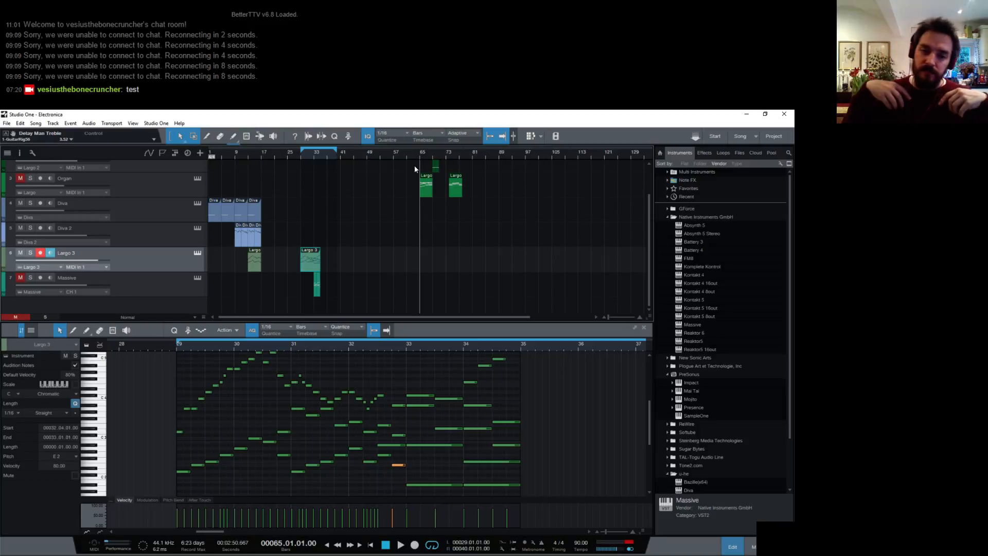
drag(294, 245, 325, 290)
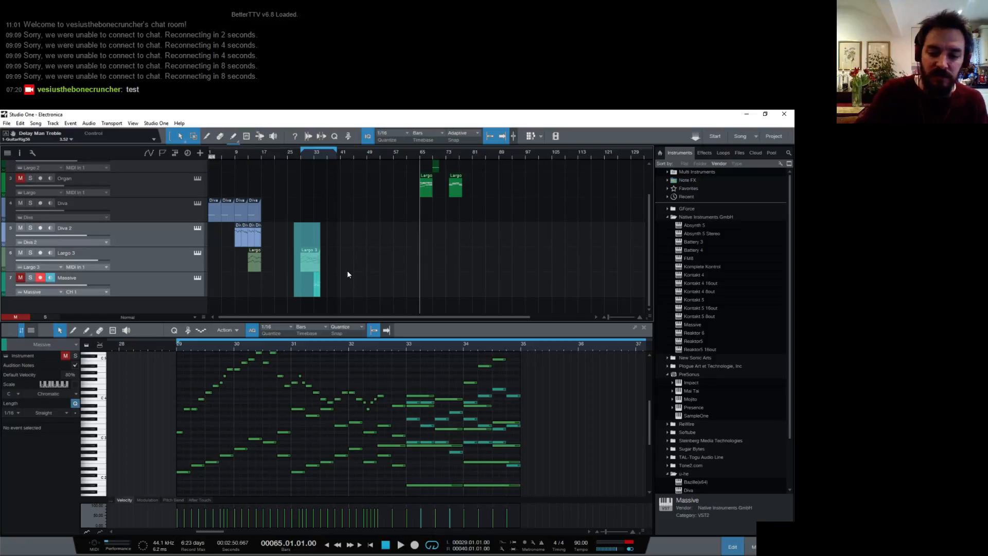
key(Delete)
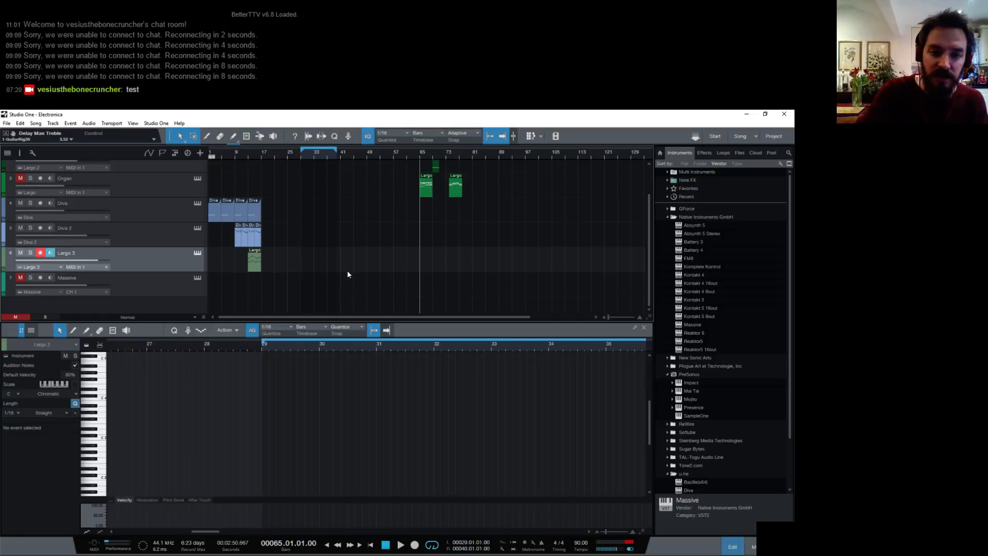
right_click(167, 290)
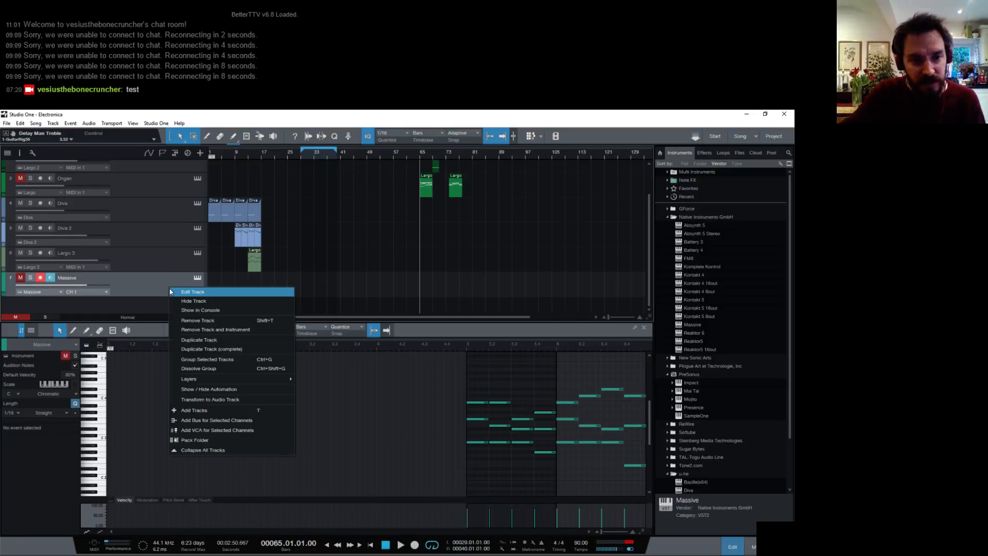
click(256, 329)
click(103, 274)
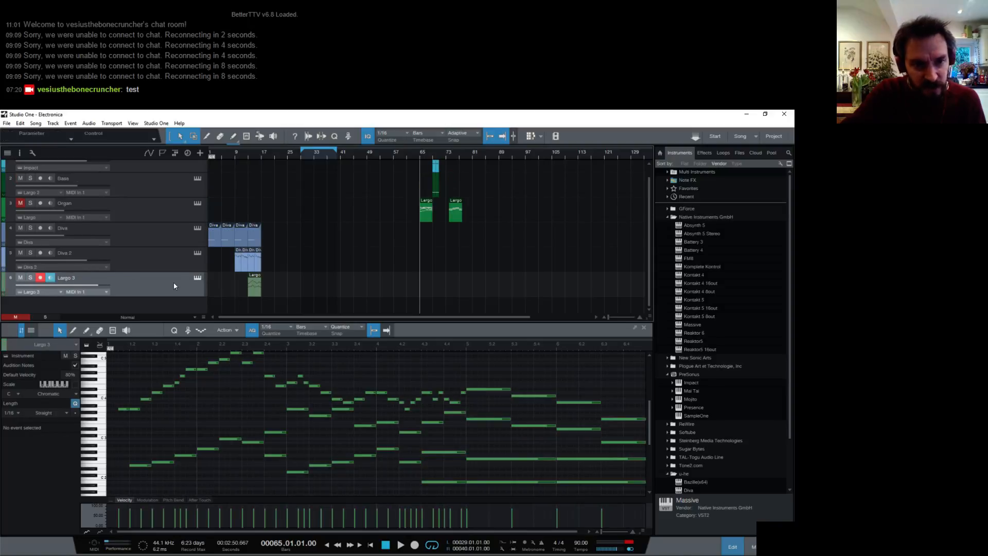
Examine the notes of the Largo 3 event at bar 13 and the Diva 2 event at bar 9, and play the song from bar 69.
click(249, 288)
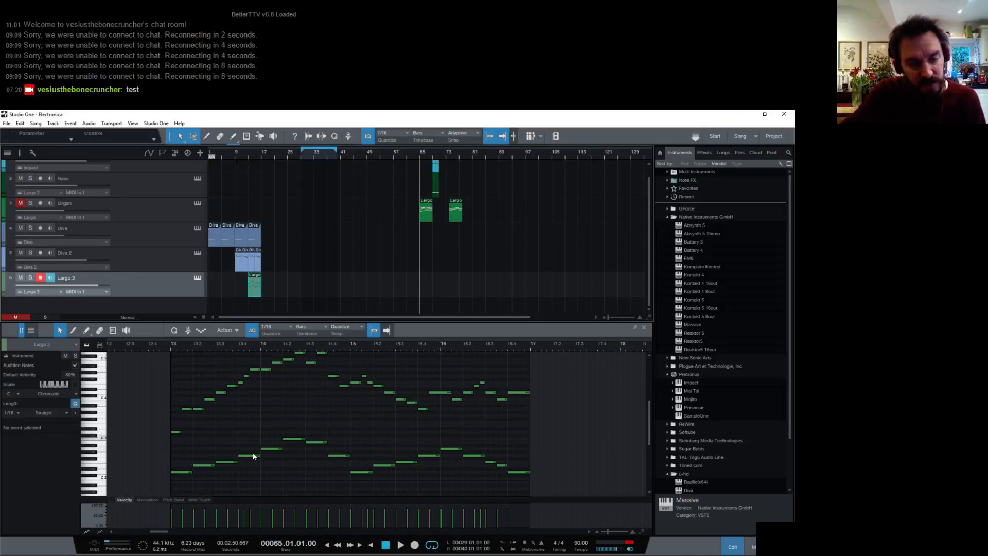
click(241, 267)
drag(404, 347, 367, 357)
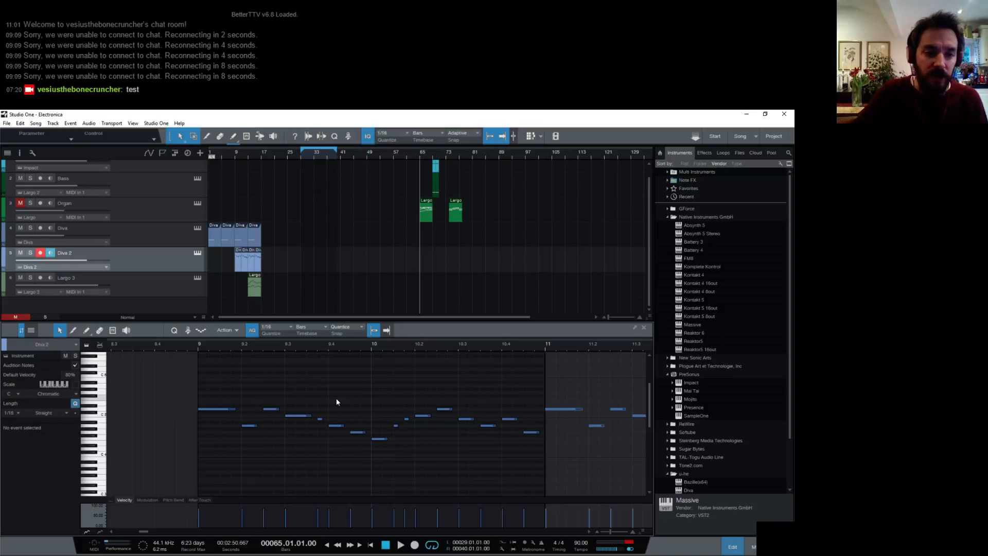
click(434, 160)
key(space)
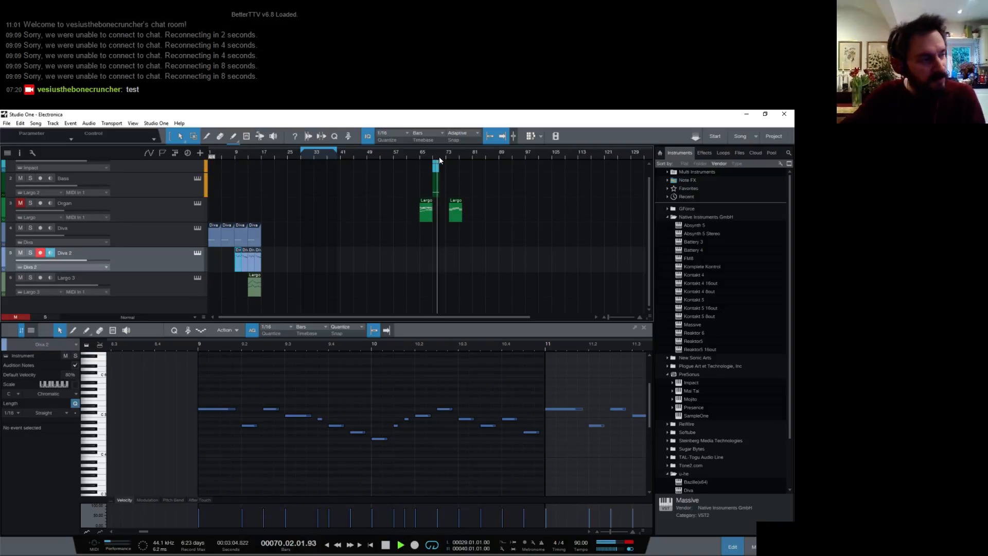